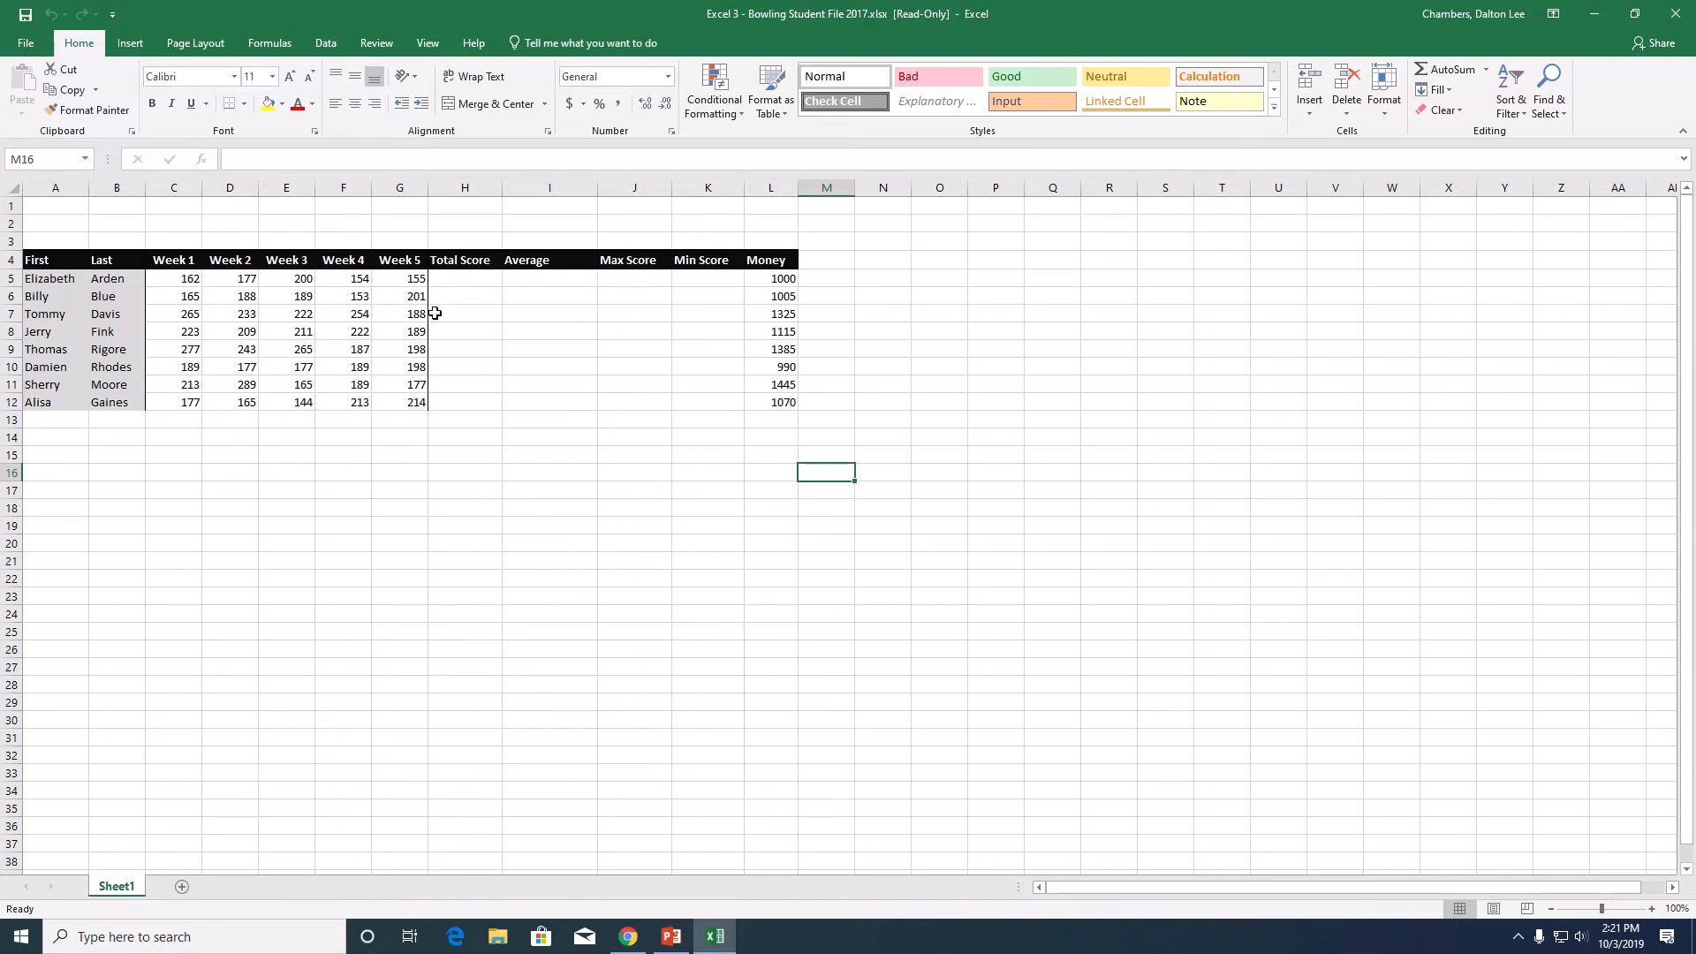
- Enter a SUM formula over C5:G5 in cell H5 to total the first bowler's five weekly scores
mouse_move(465, 278)
left_mouse_down()
mouse_move(697, 272)
mouse_move(472, 276)
left_mouse_up()
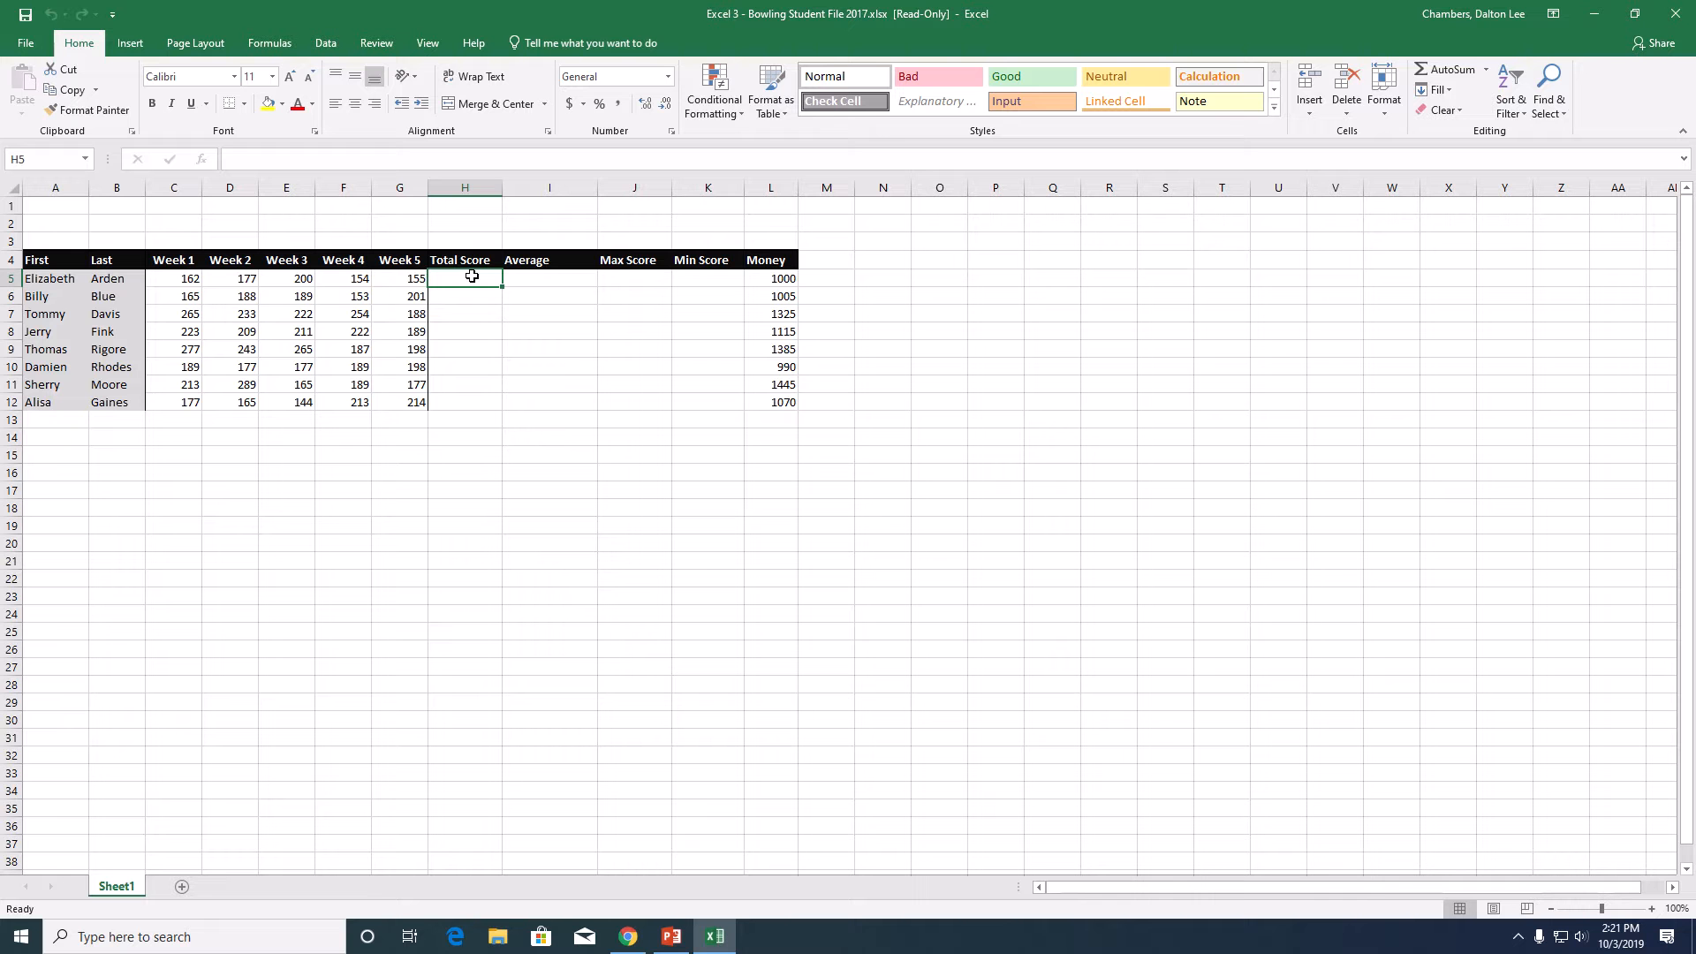
type("=")
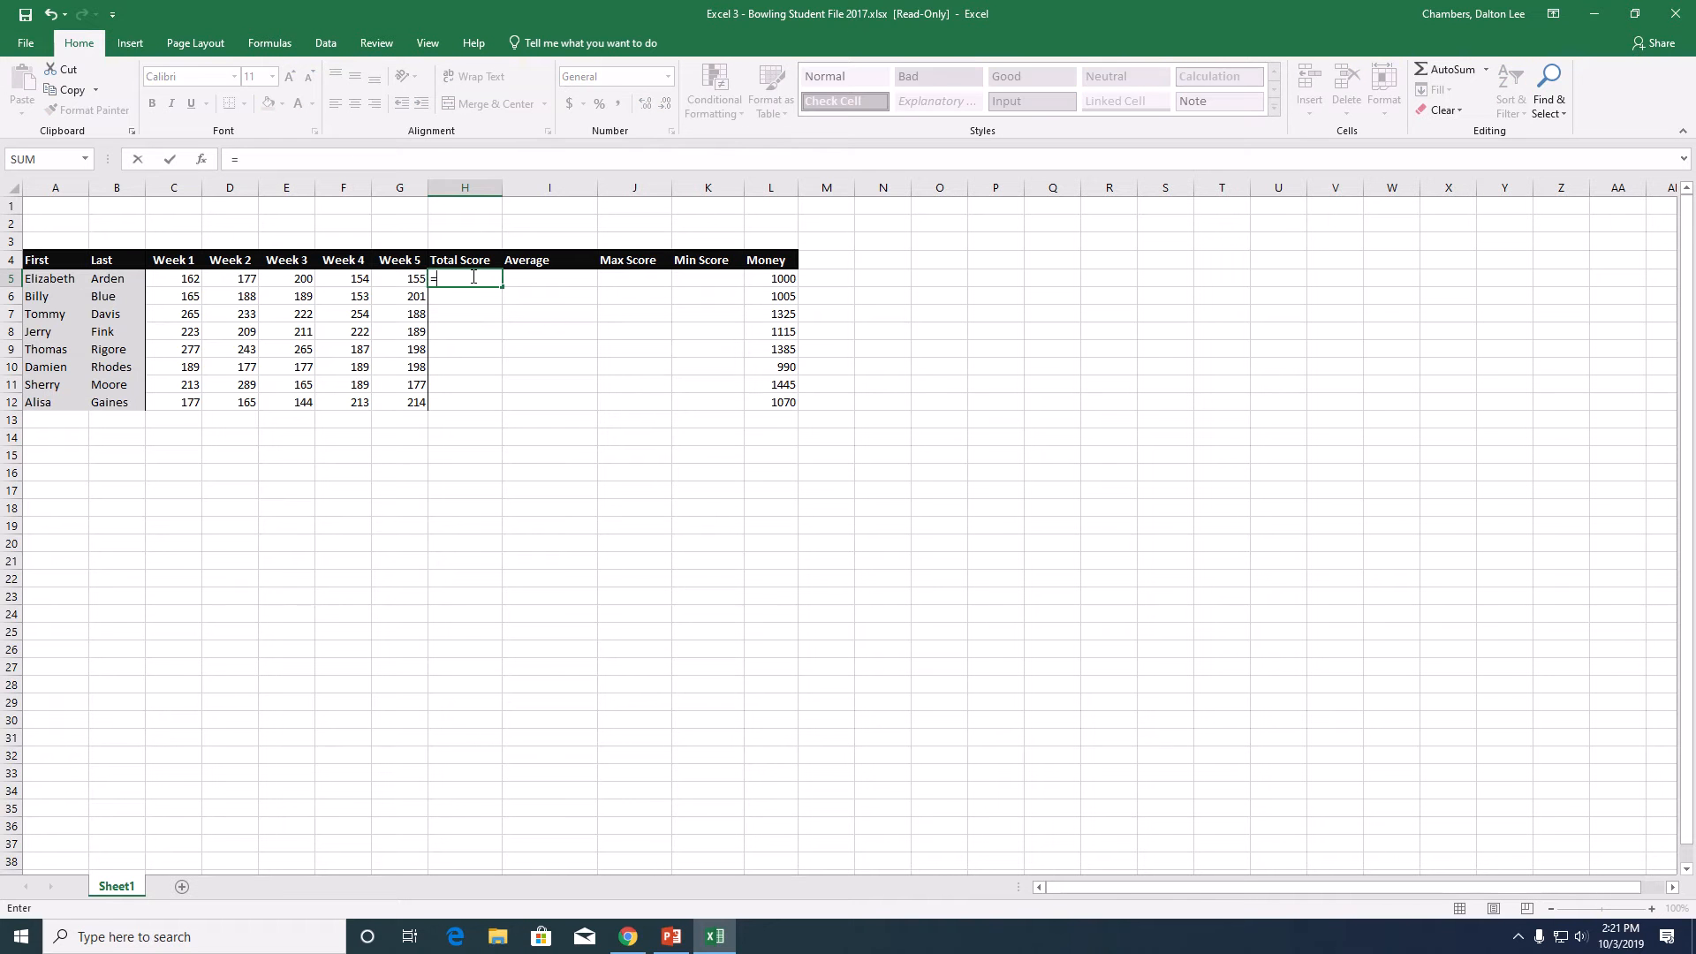
type("sum(")
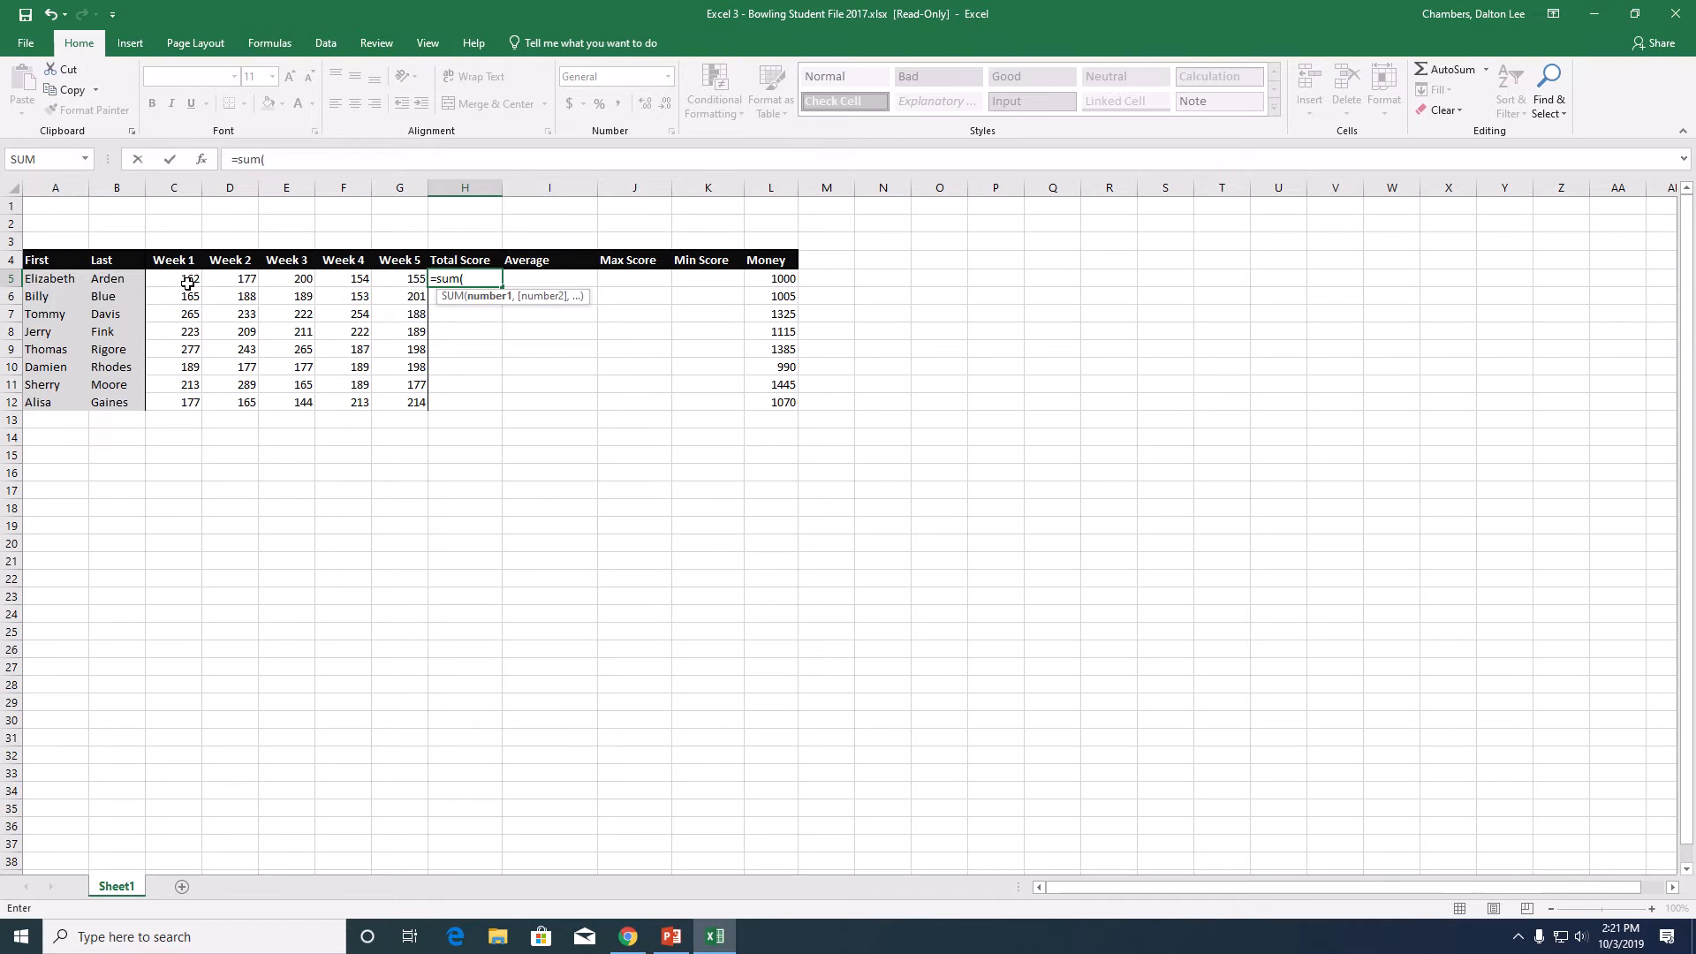
left_click_drag(186, 279, 399, 290)
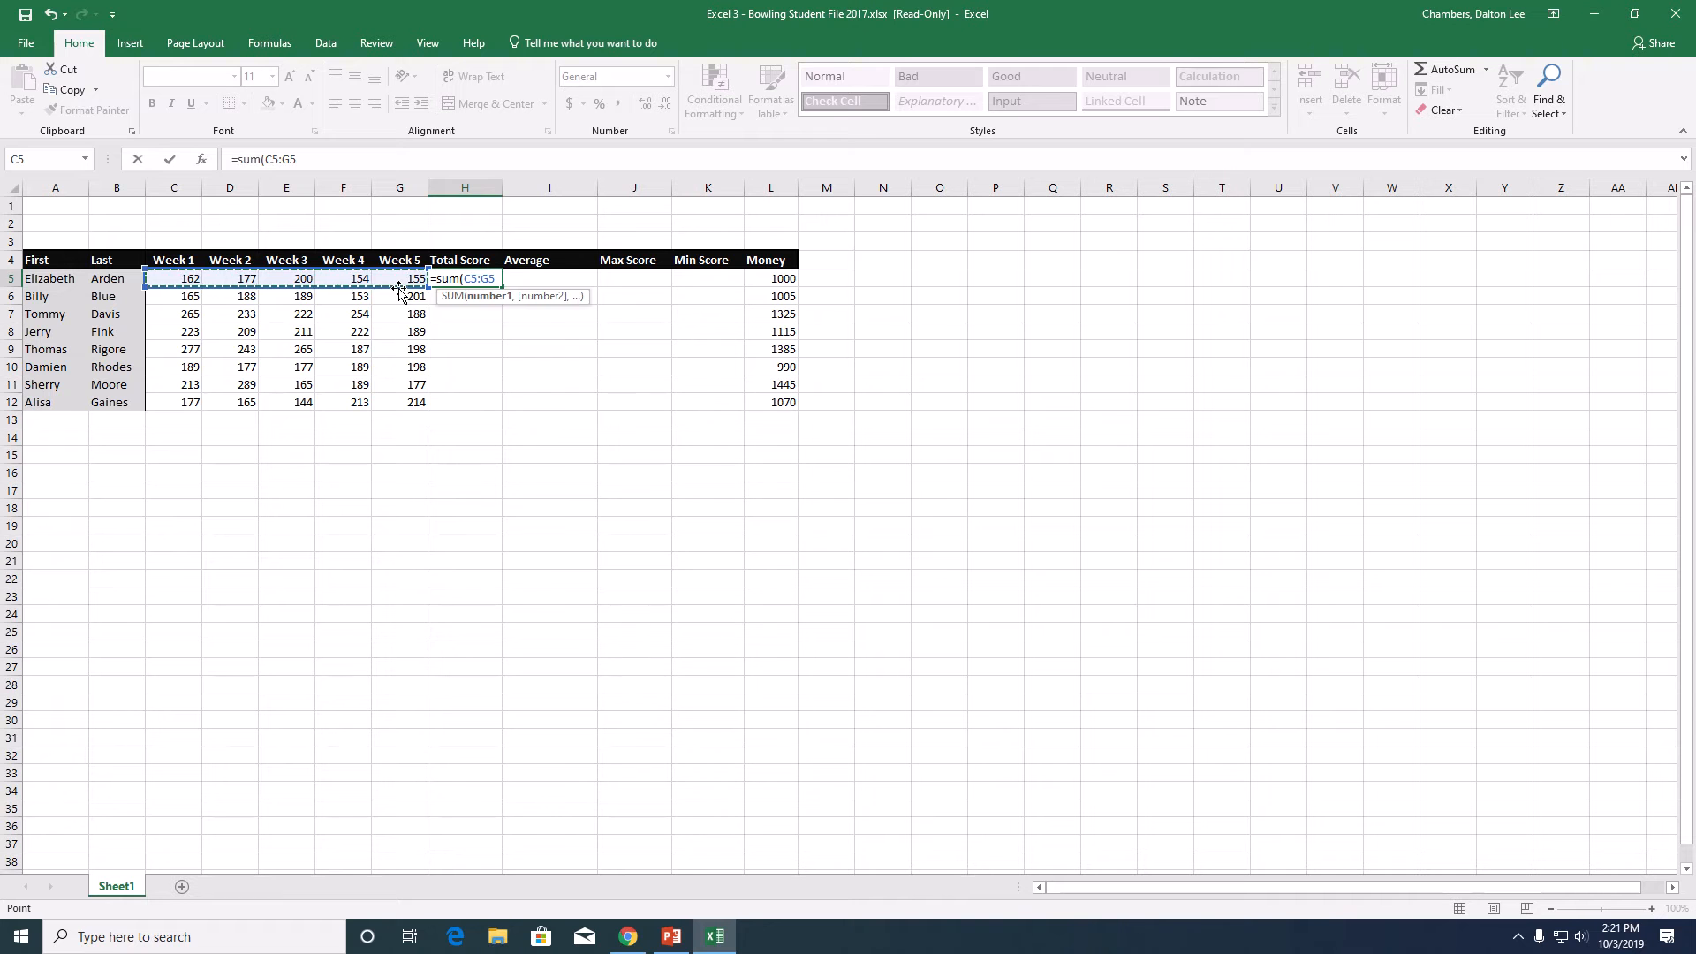
key("Return")
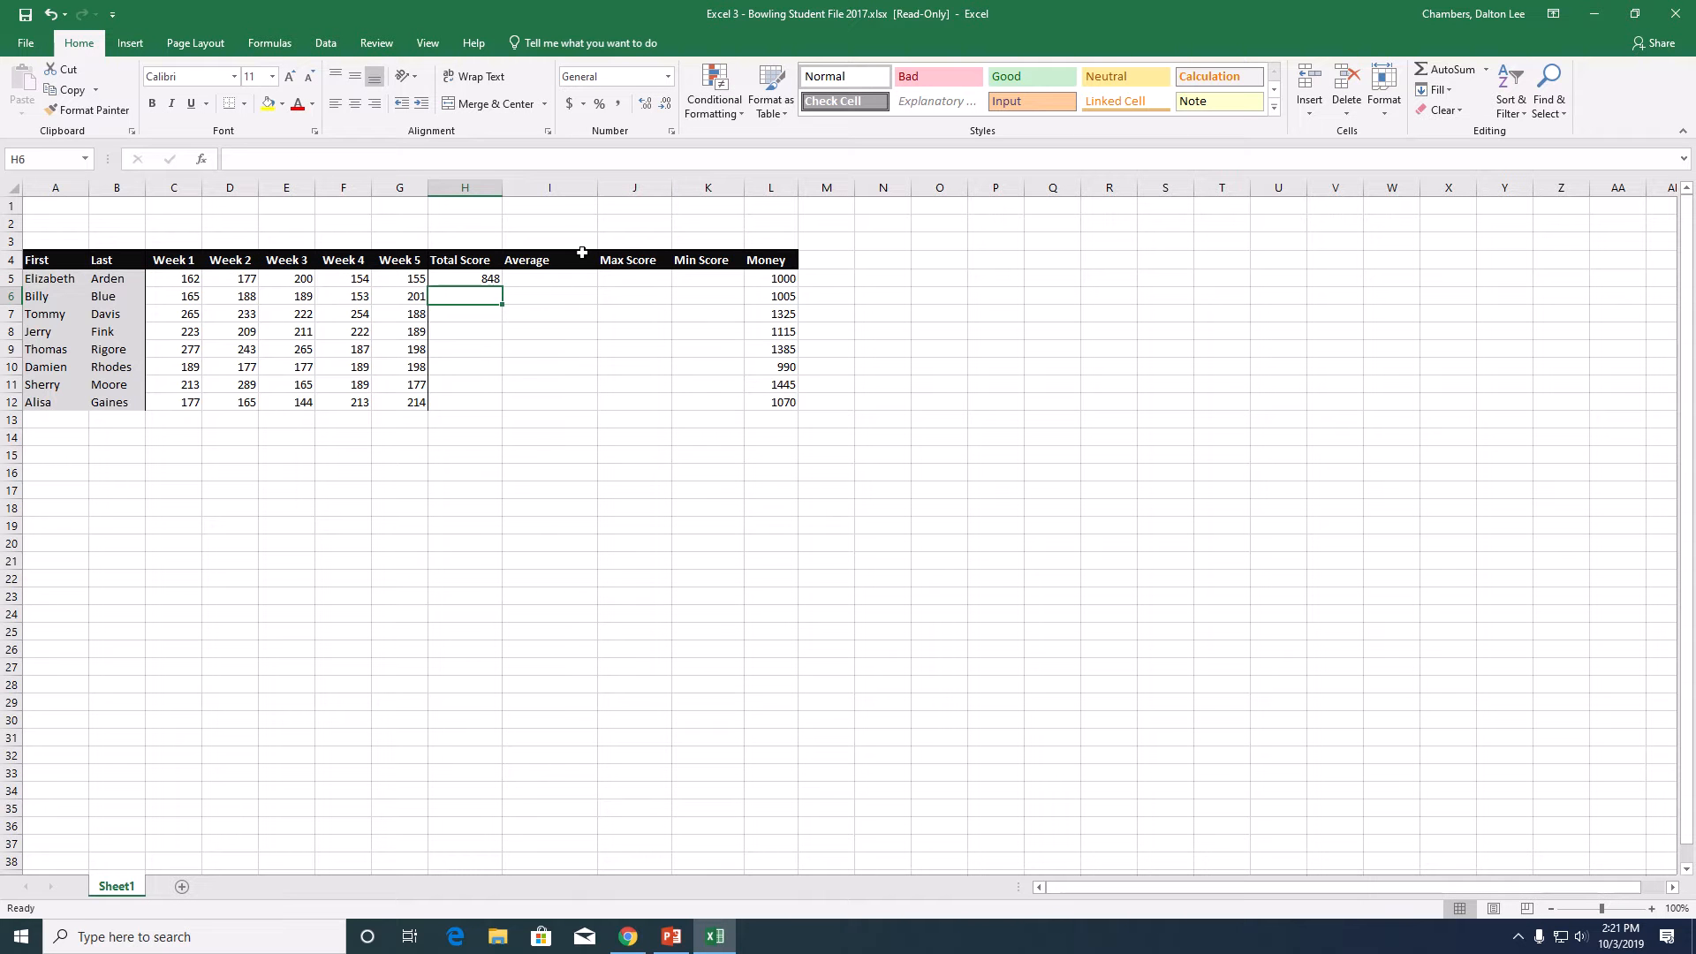
- Enter an AVERAGE formula over C5:G5 in cell I5 for the first bowler's weekly scores
left_click(573, 278)
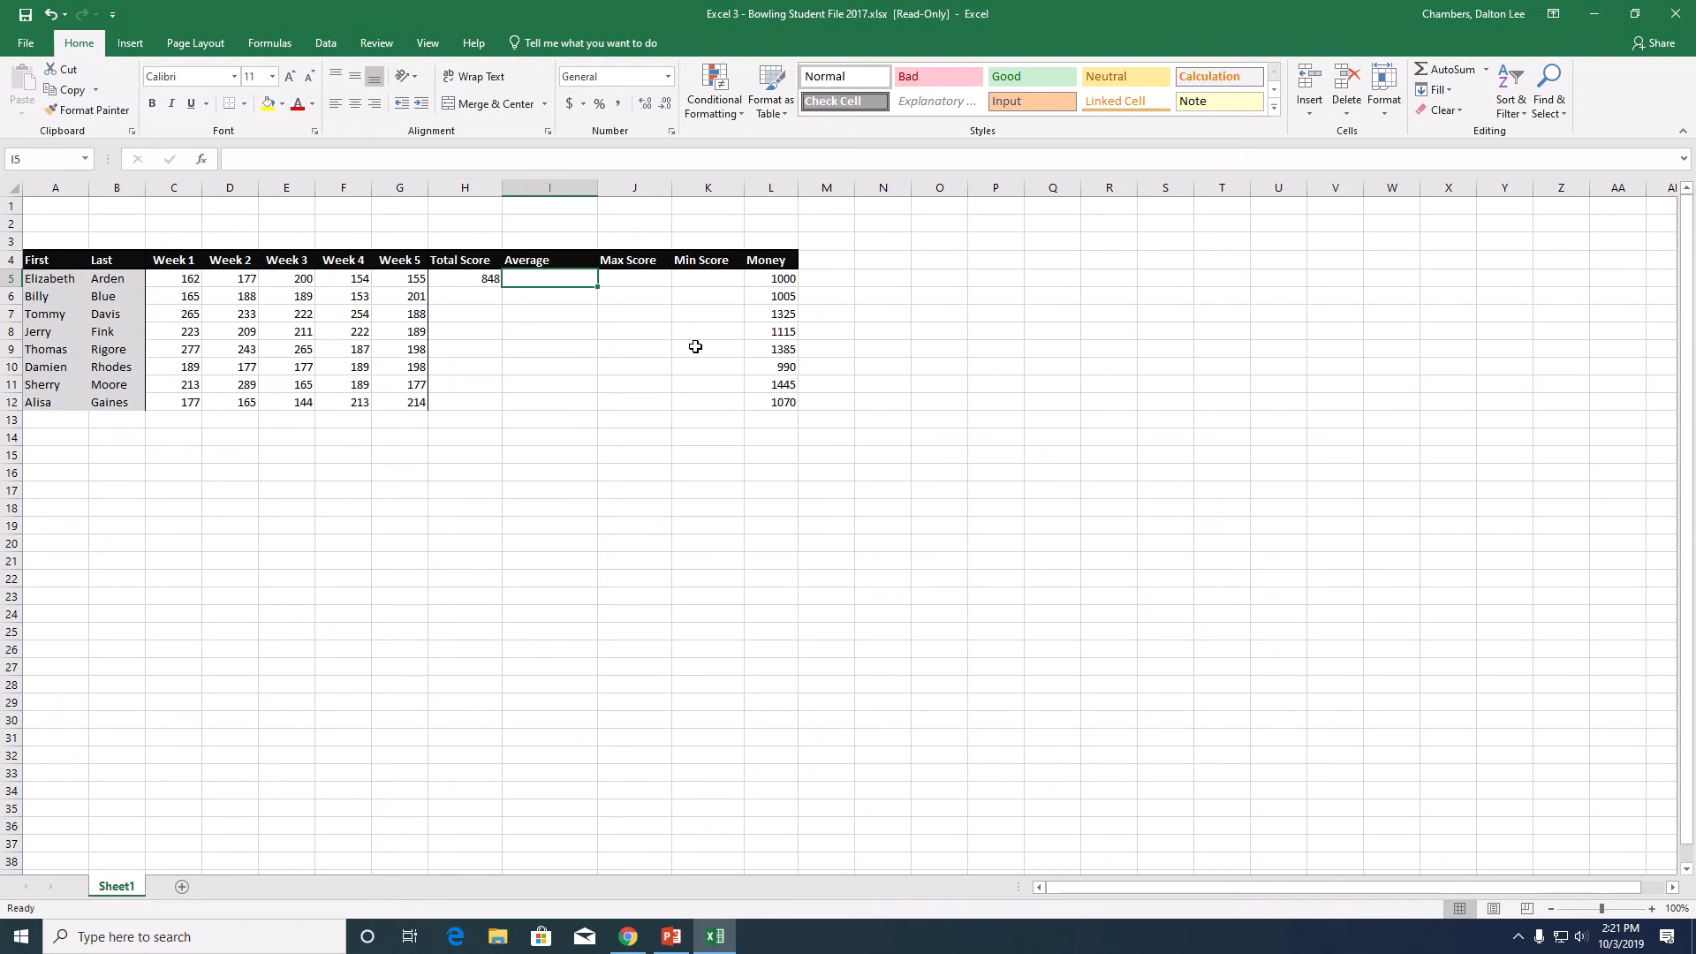
type("=")
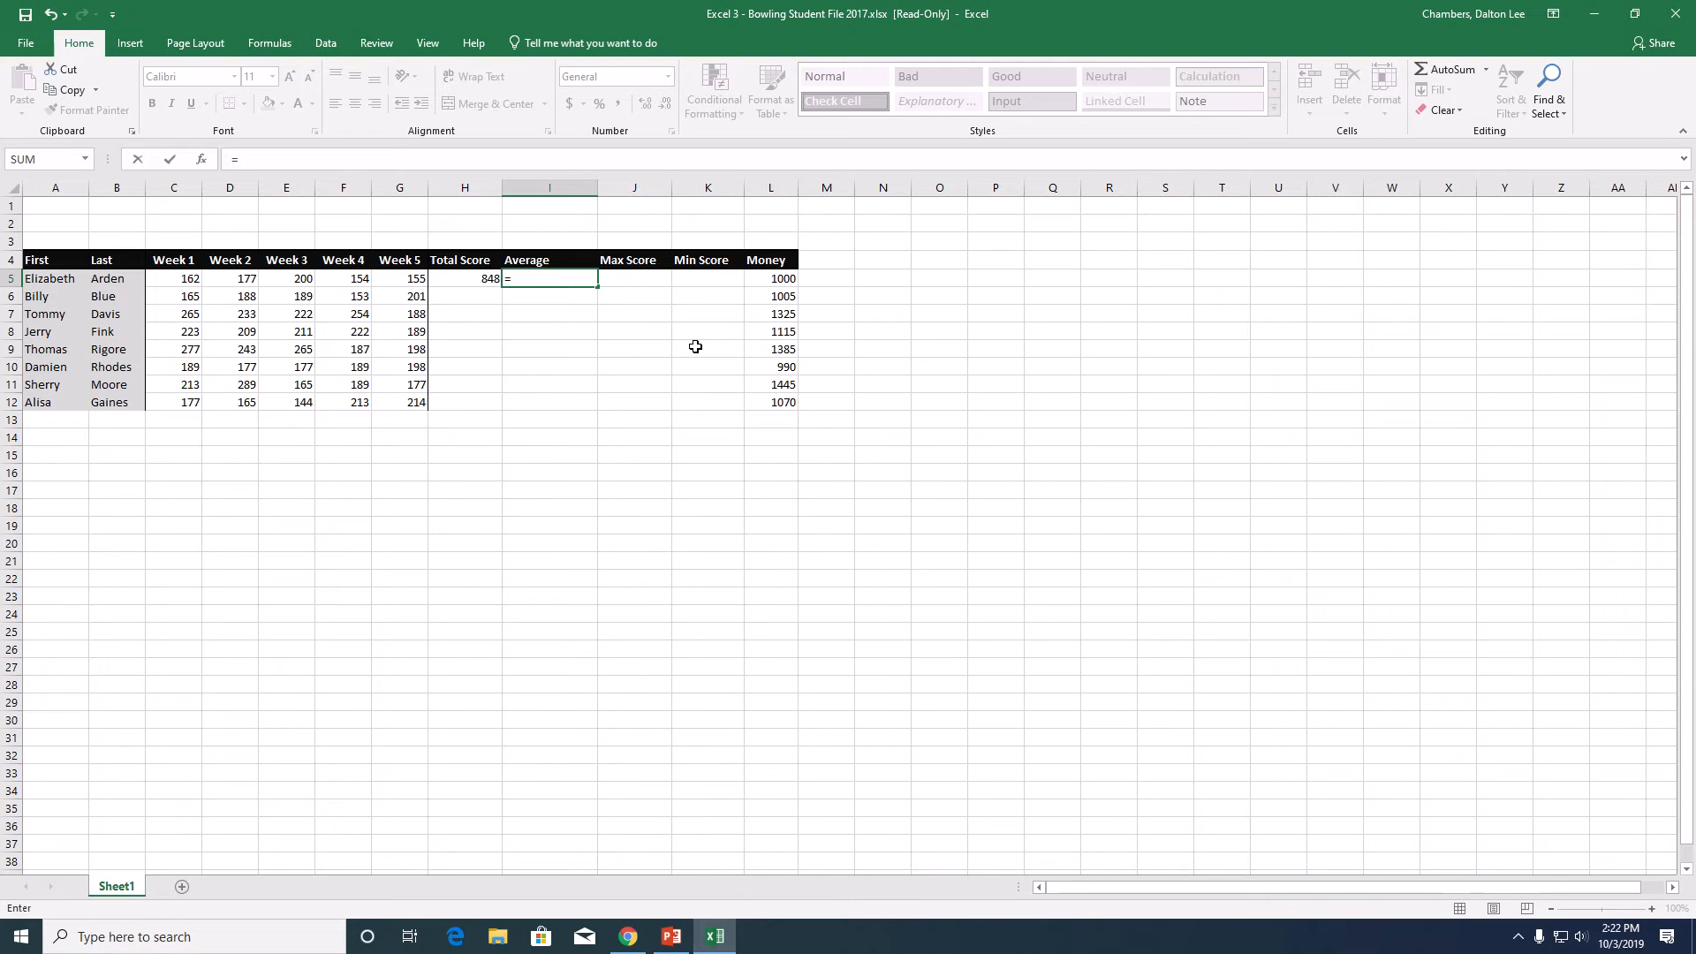
type("average")
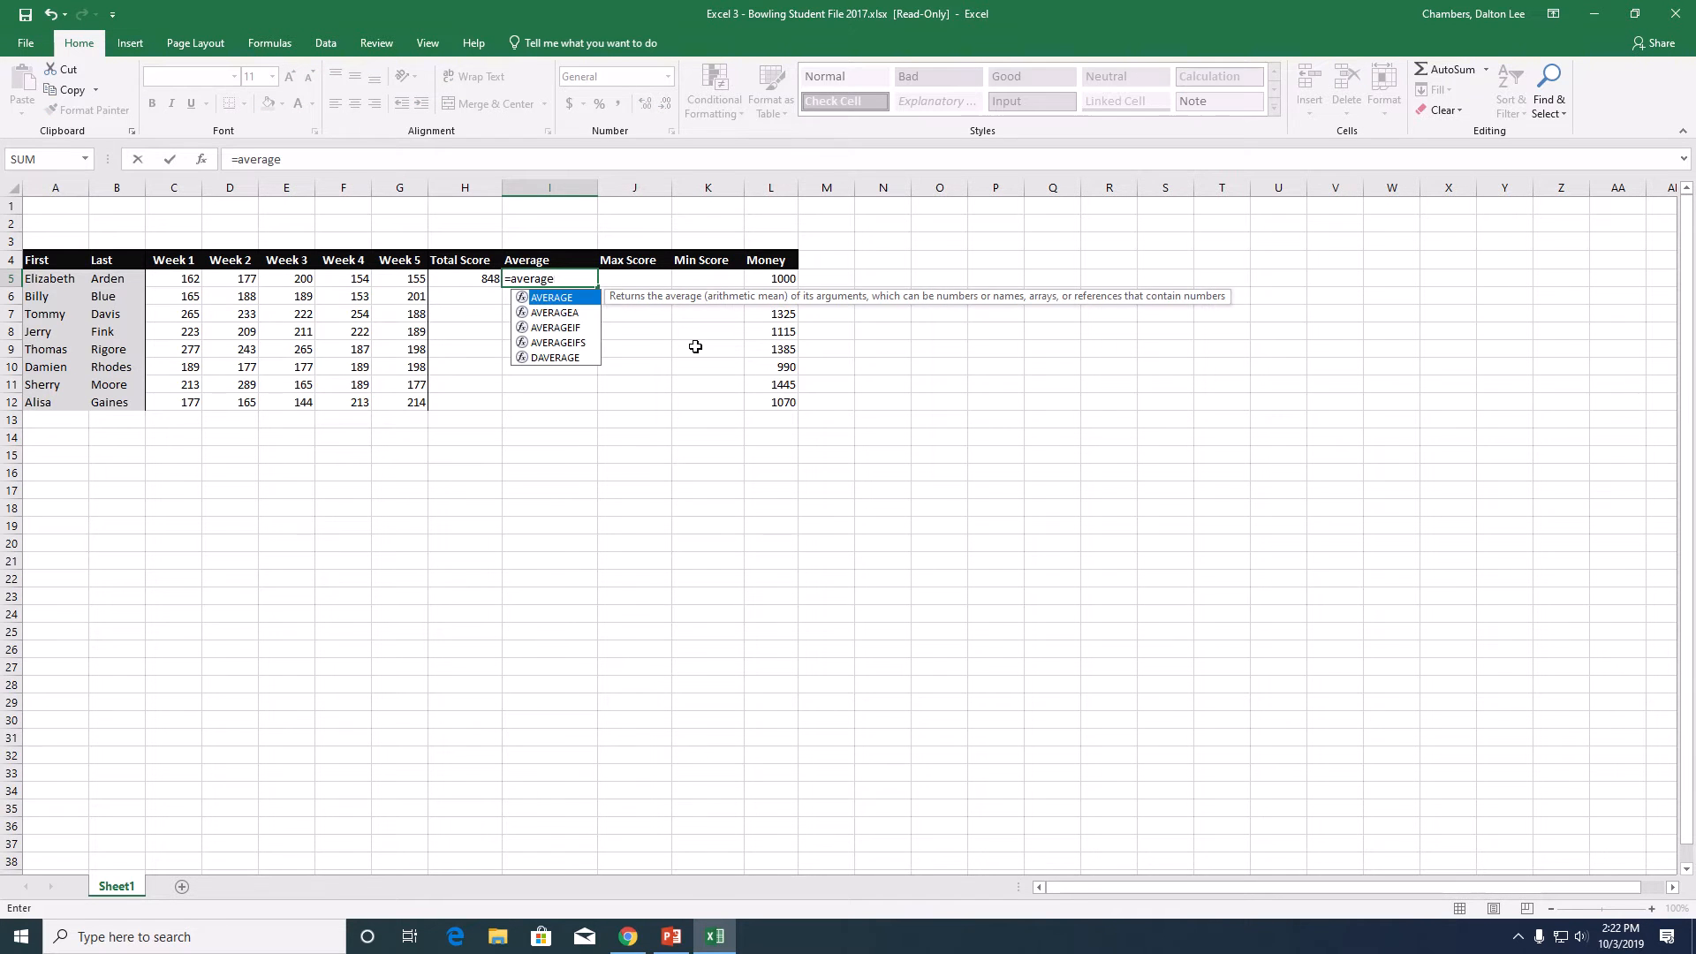
type("(")
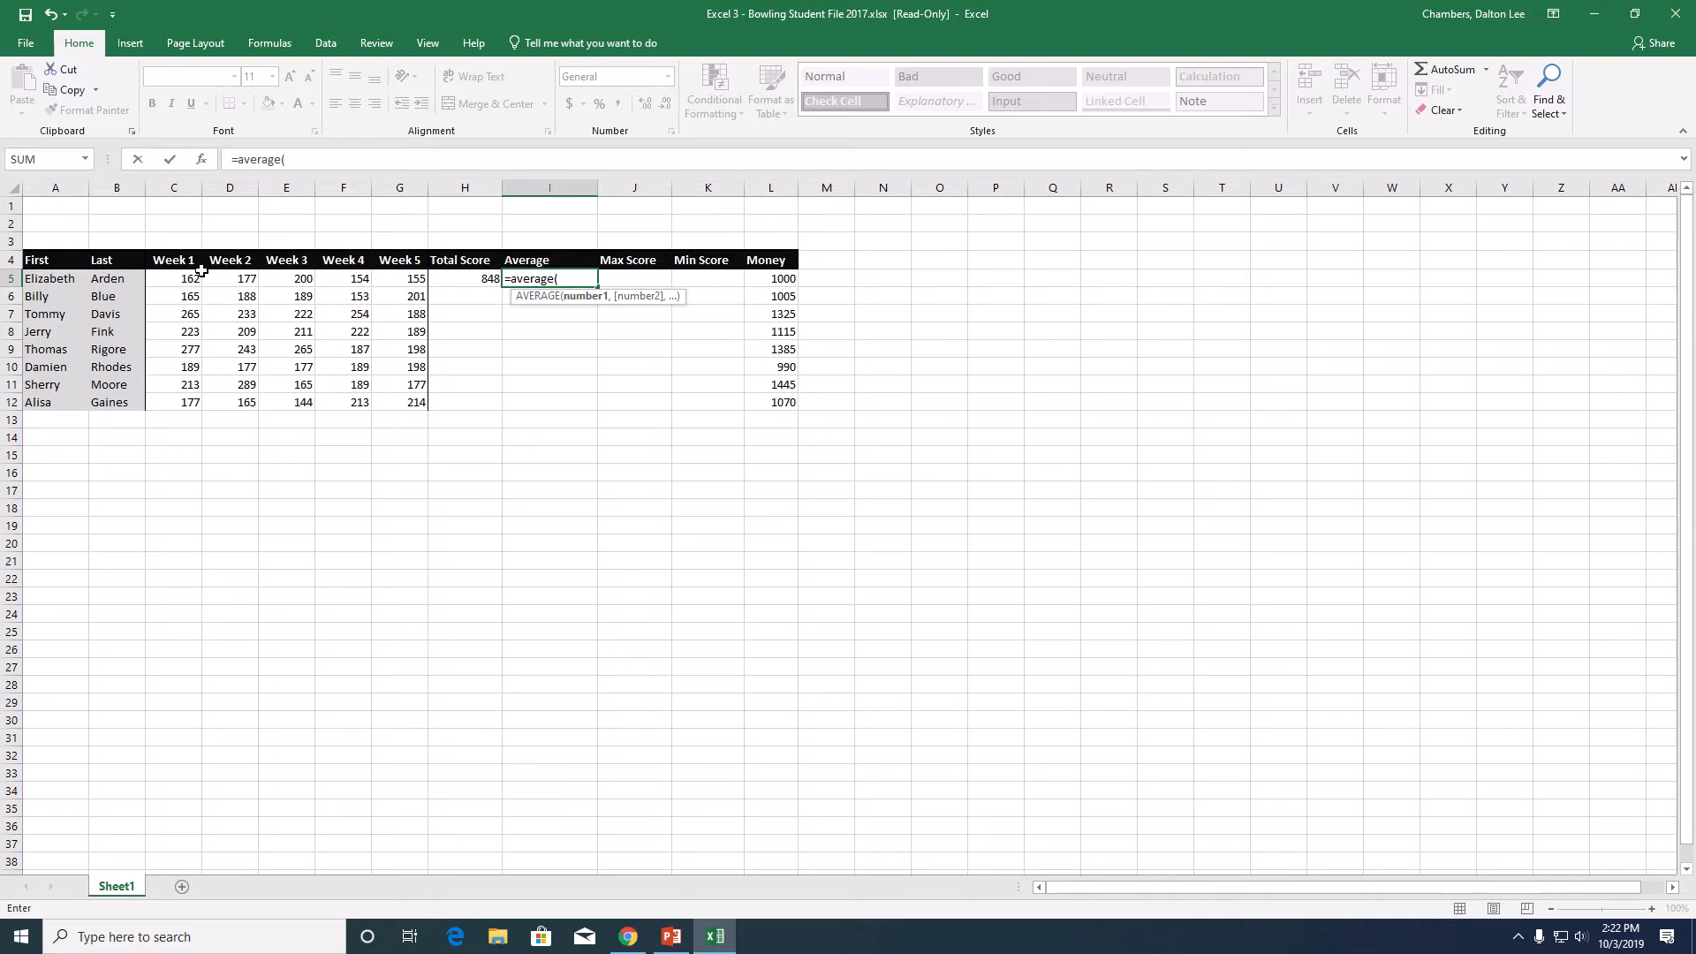
left_click_drag(188, 281, 404, 281)
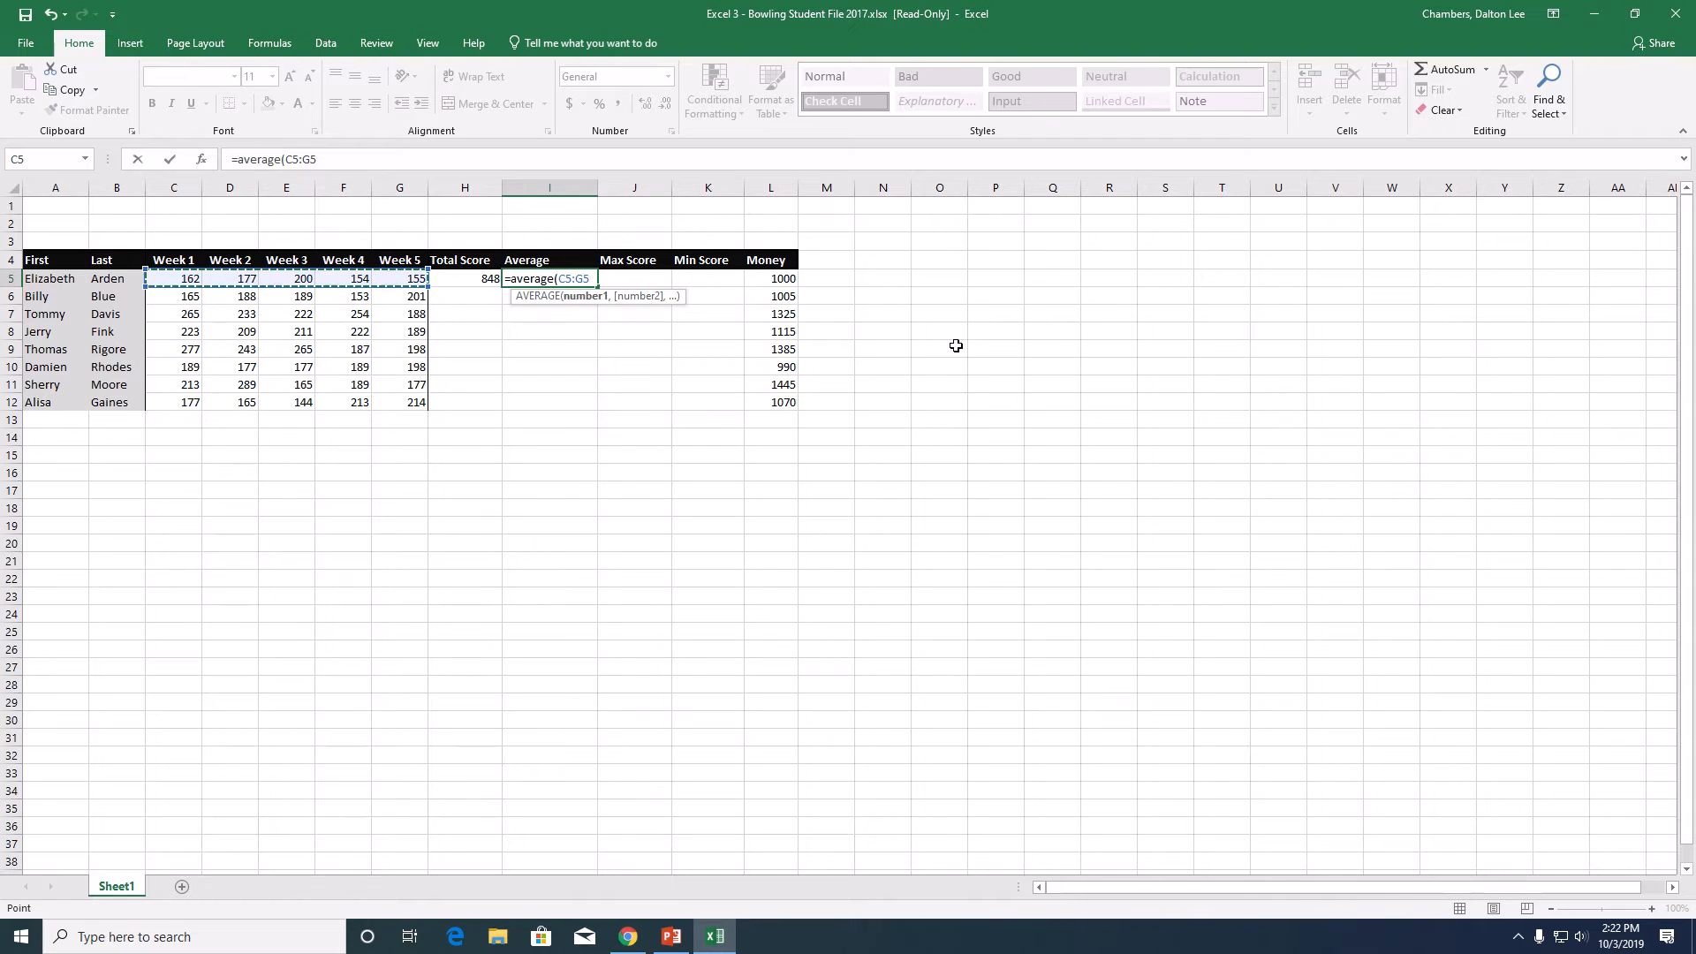
key("Return")
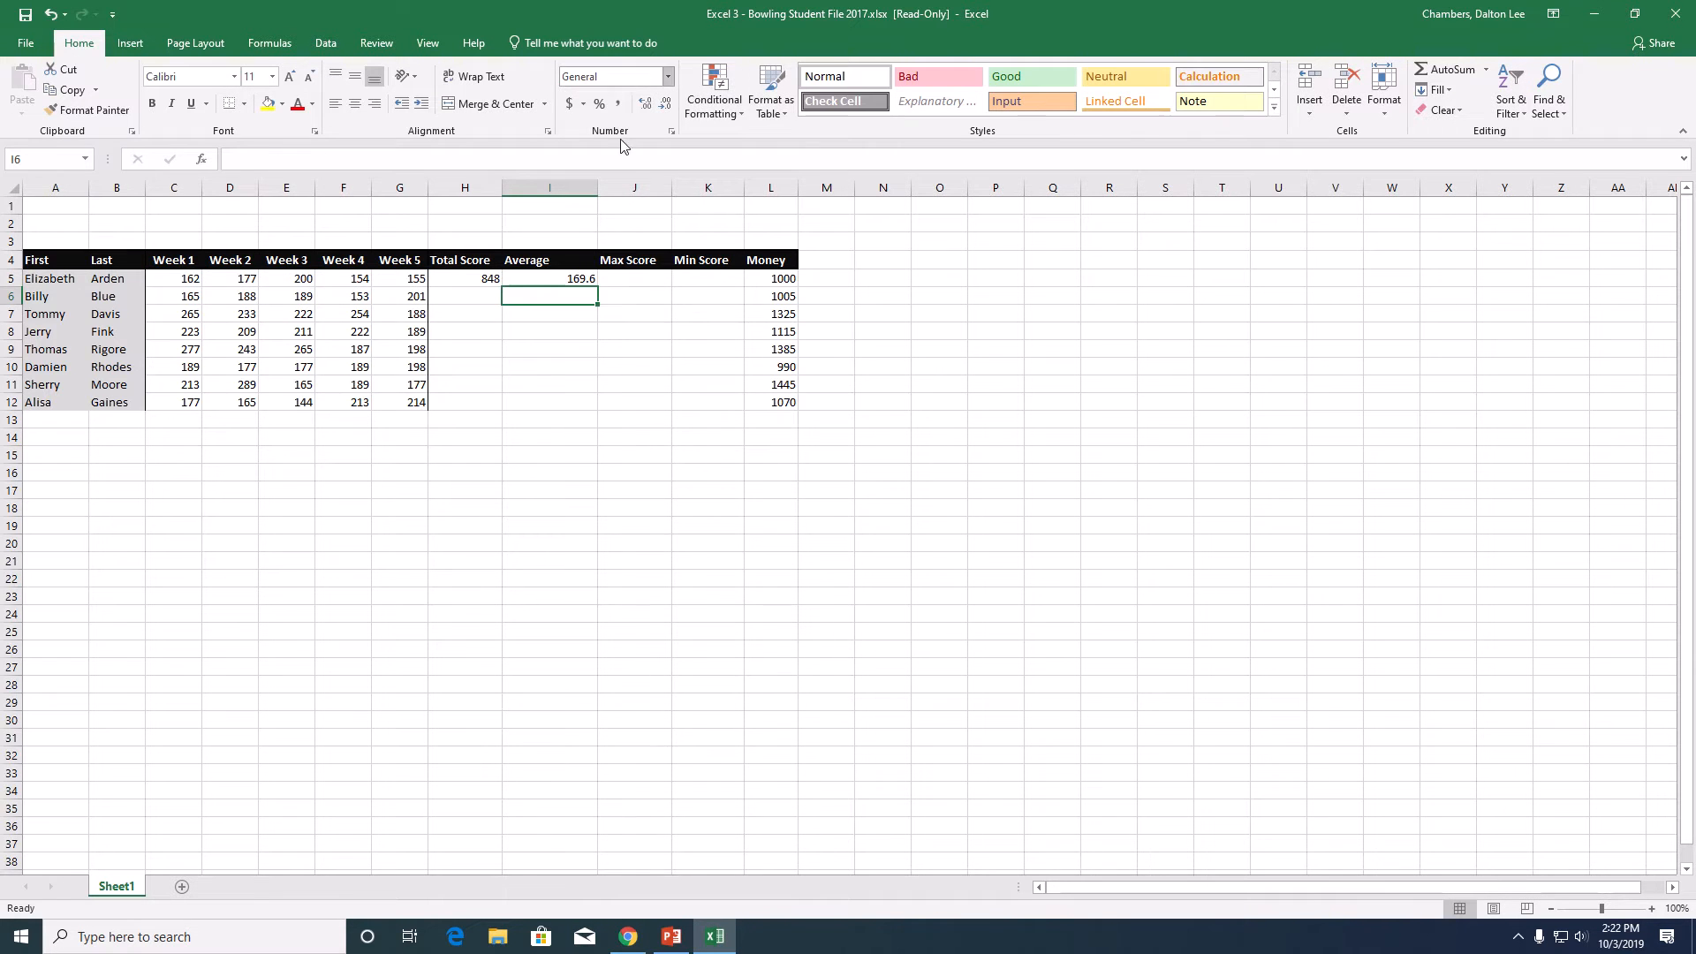
- Enter a MAX formula over C5:G5 in cell J5 for the first bowler's highest weekly score
left_click(648, 284)
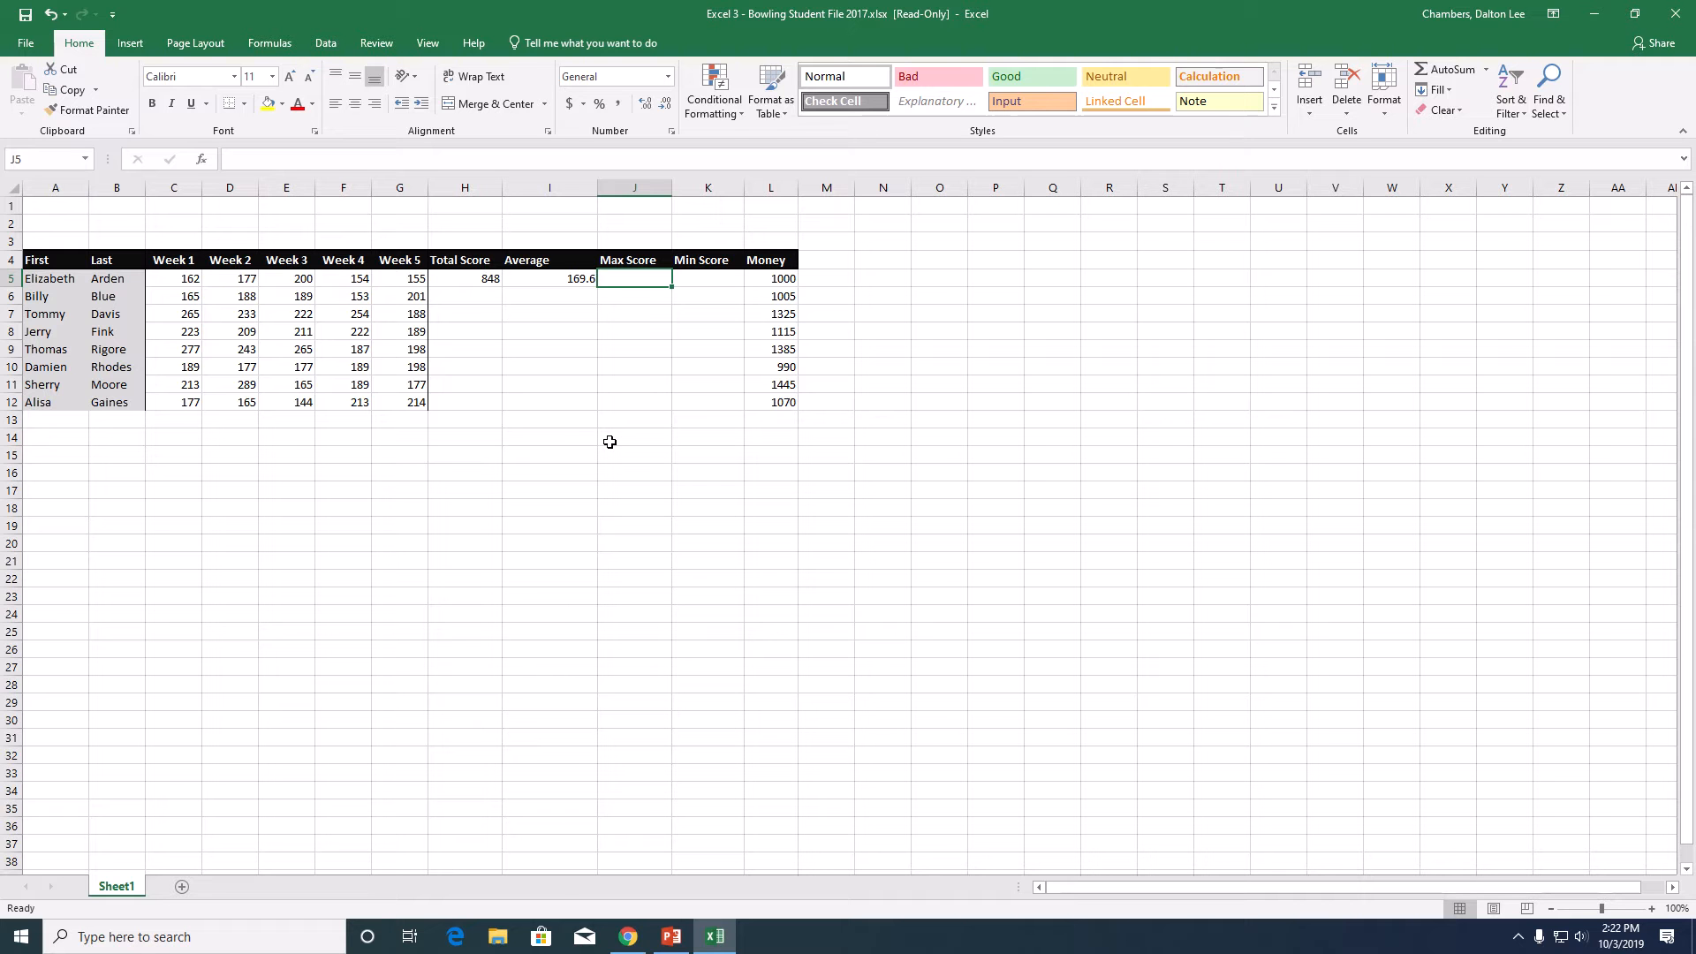
type("=max")
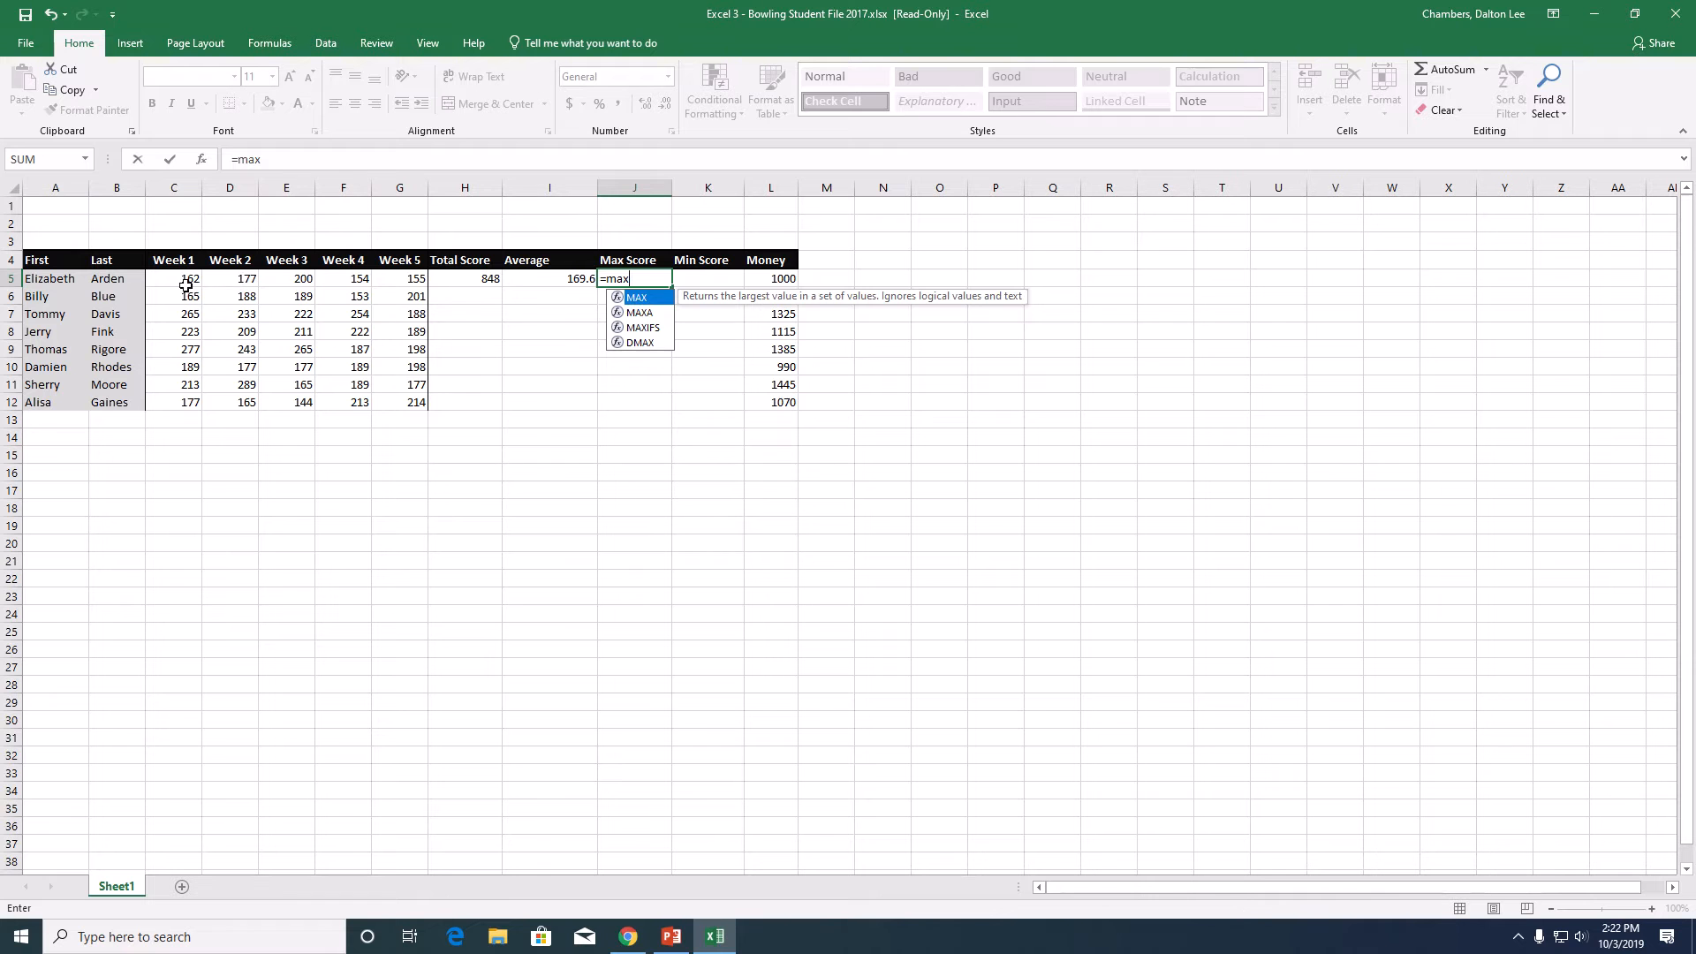
left_click_drag(184, 281, 395, 278)
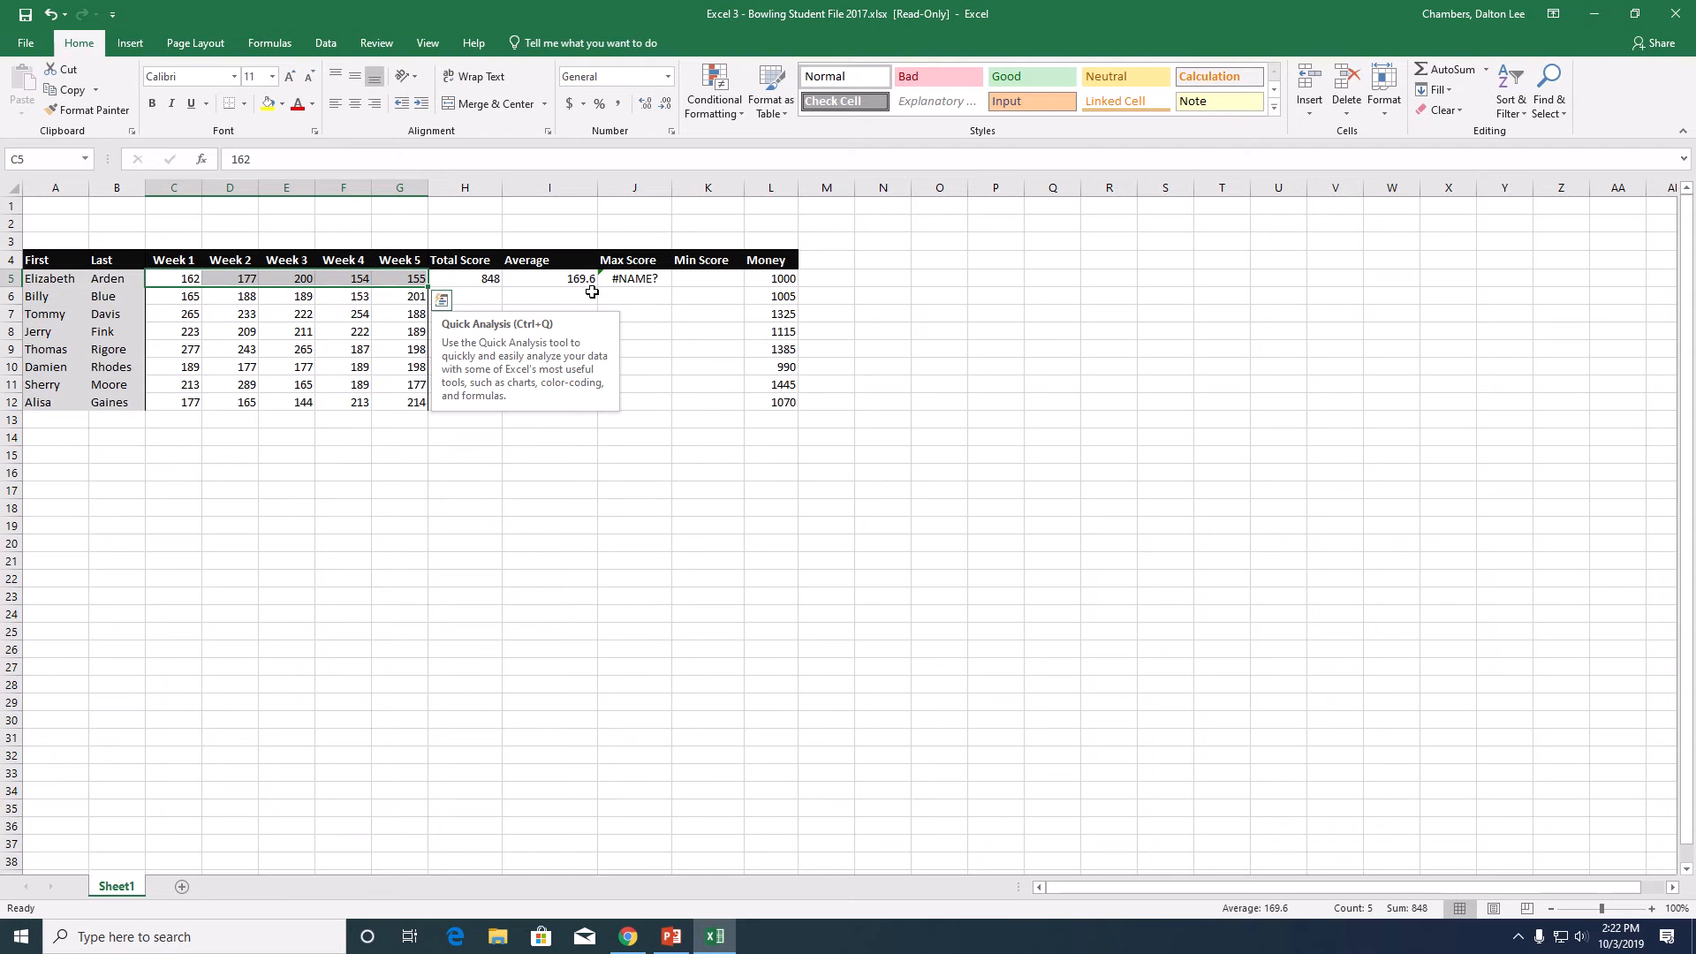
left_click(633, 278)
left_click(235, 167)
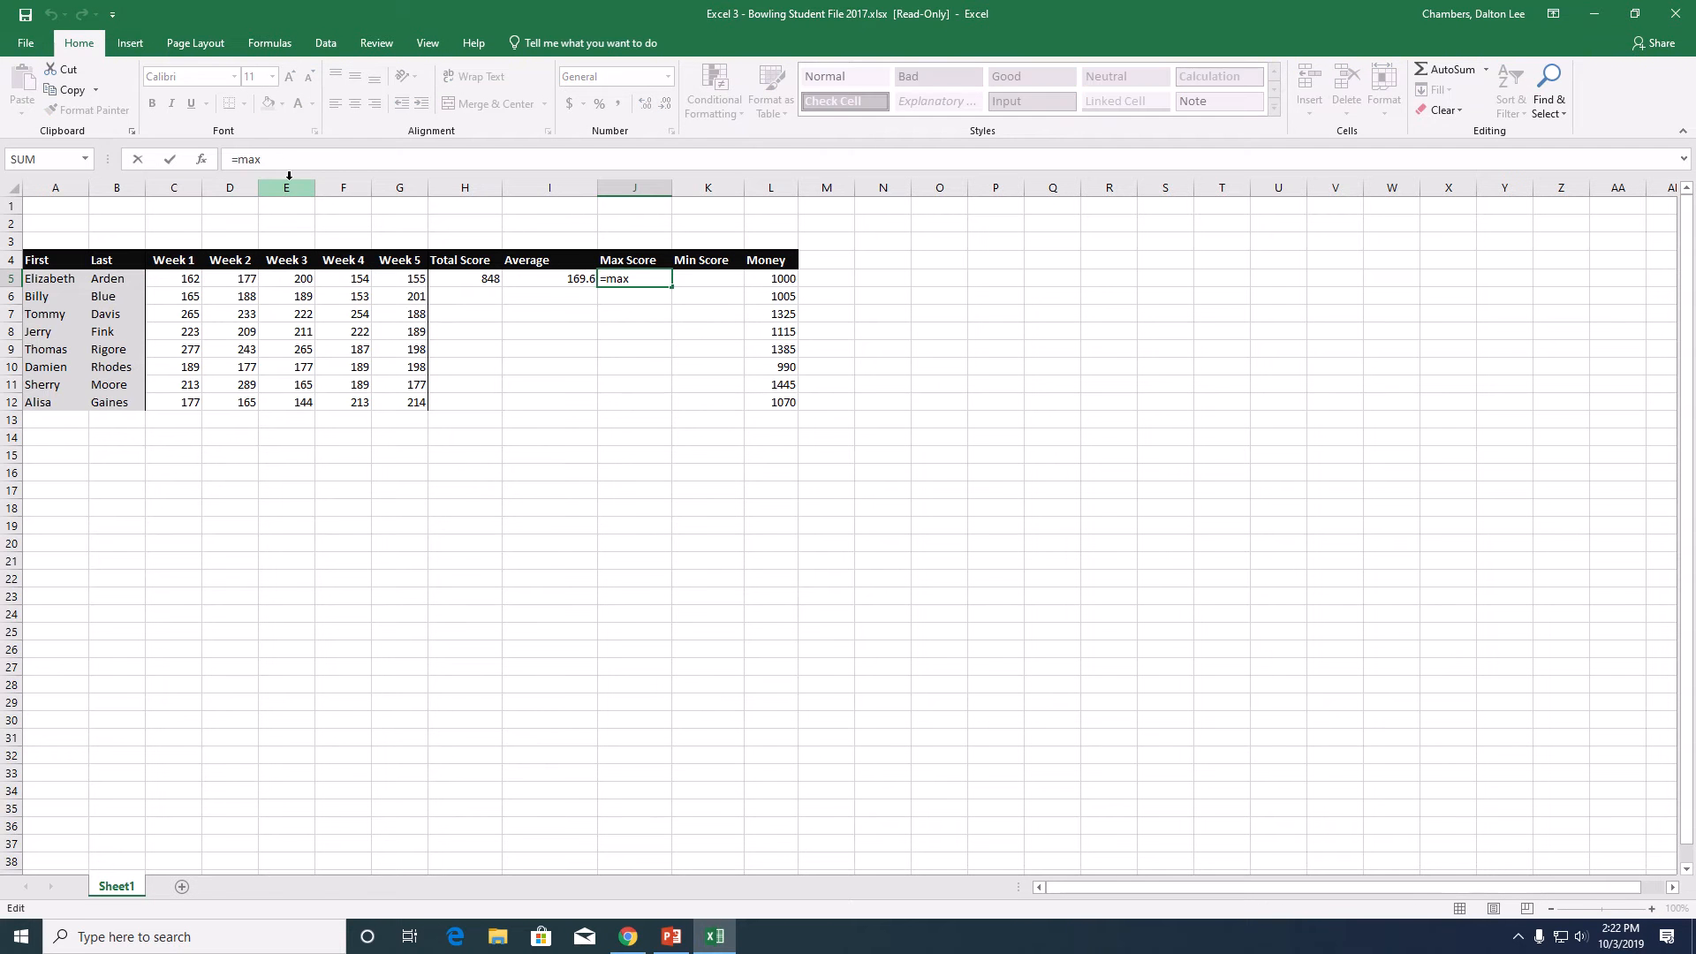
type("(")
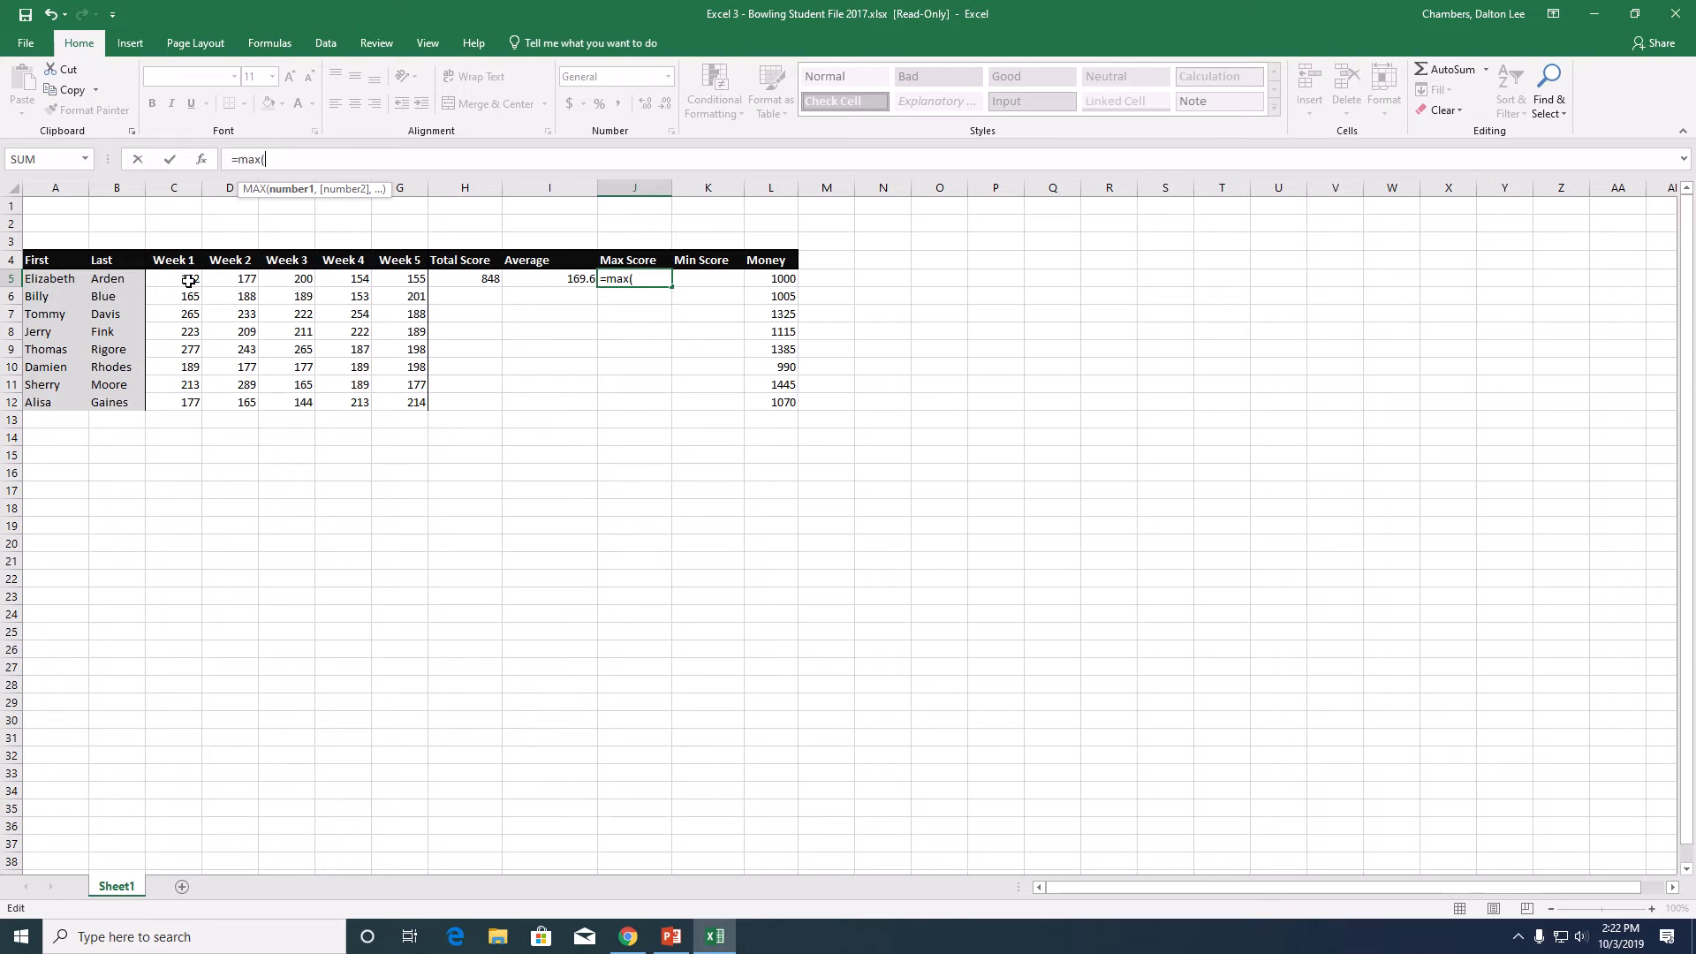
left_click_drag(188, 281, 383, 281)
type(")")
key("Return")
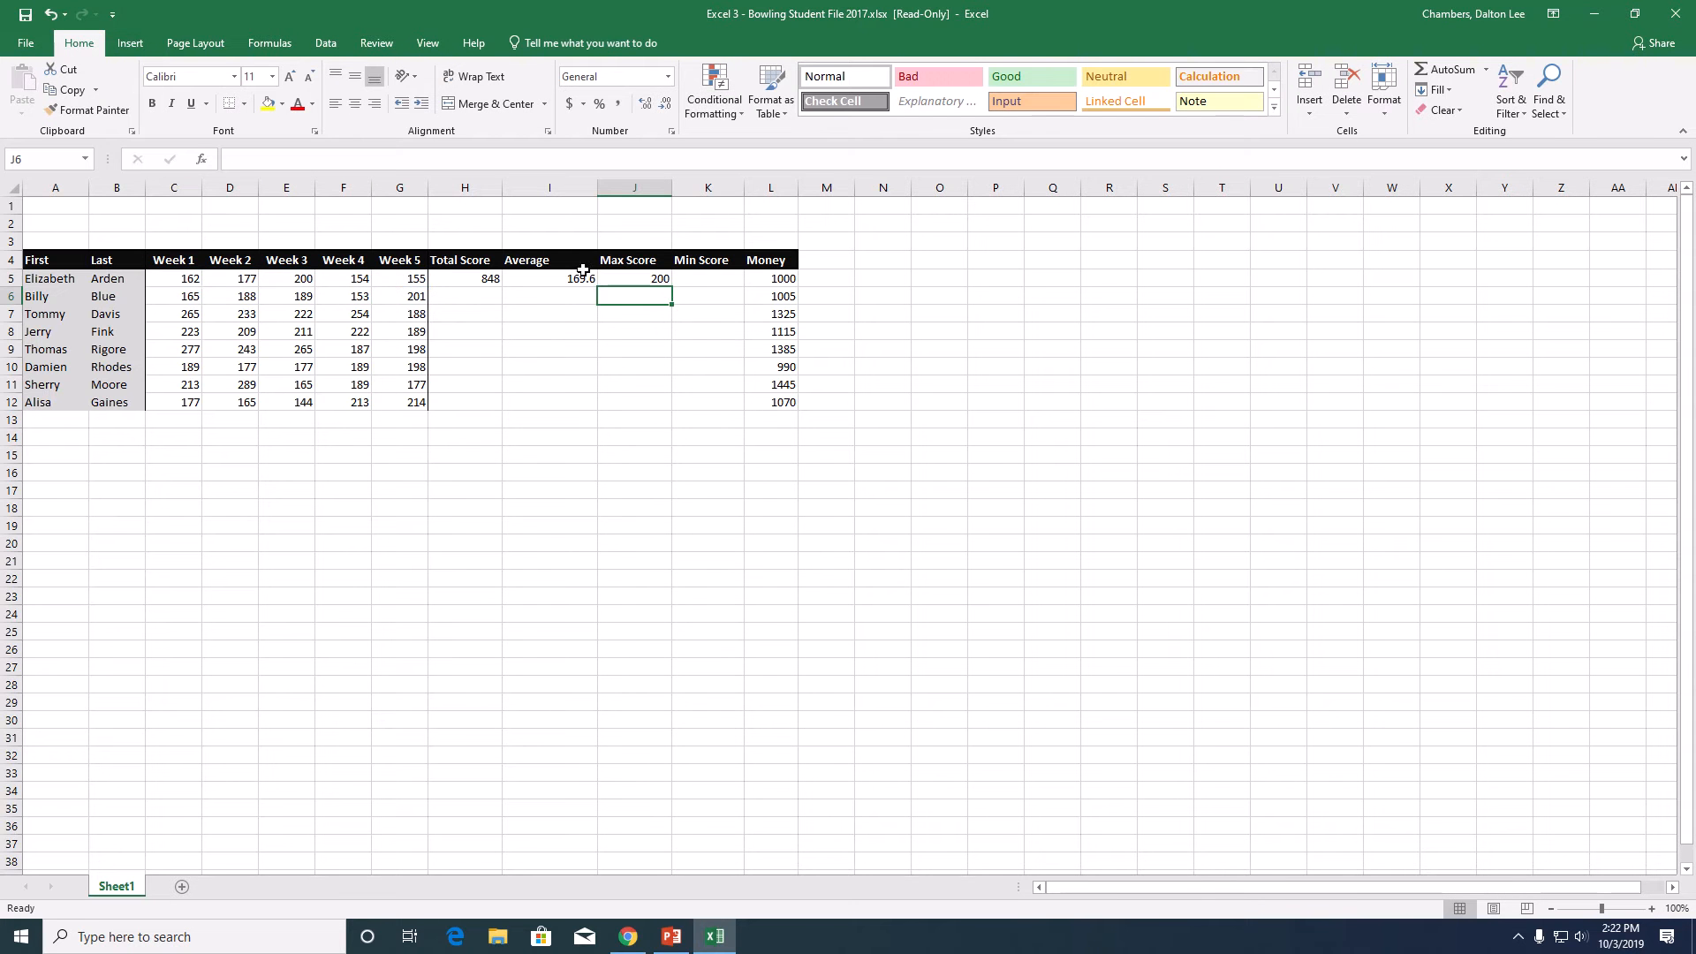
- Enter a MIN formula over C5:G5 in cell K5 for the first bowler's lowest weekly score
left_click(729, 280)
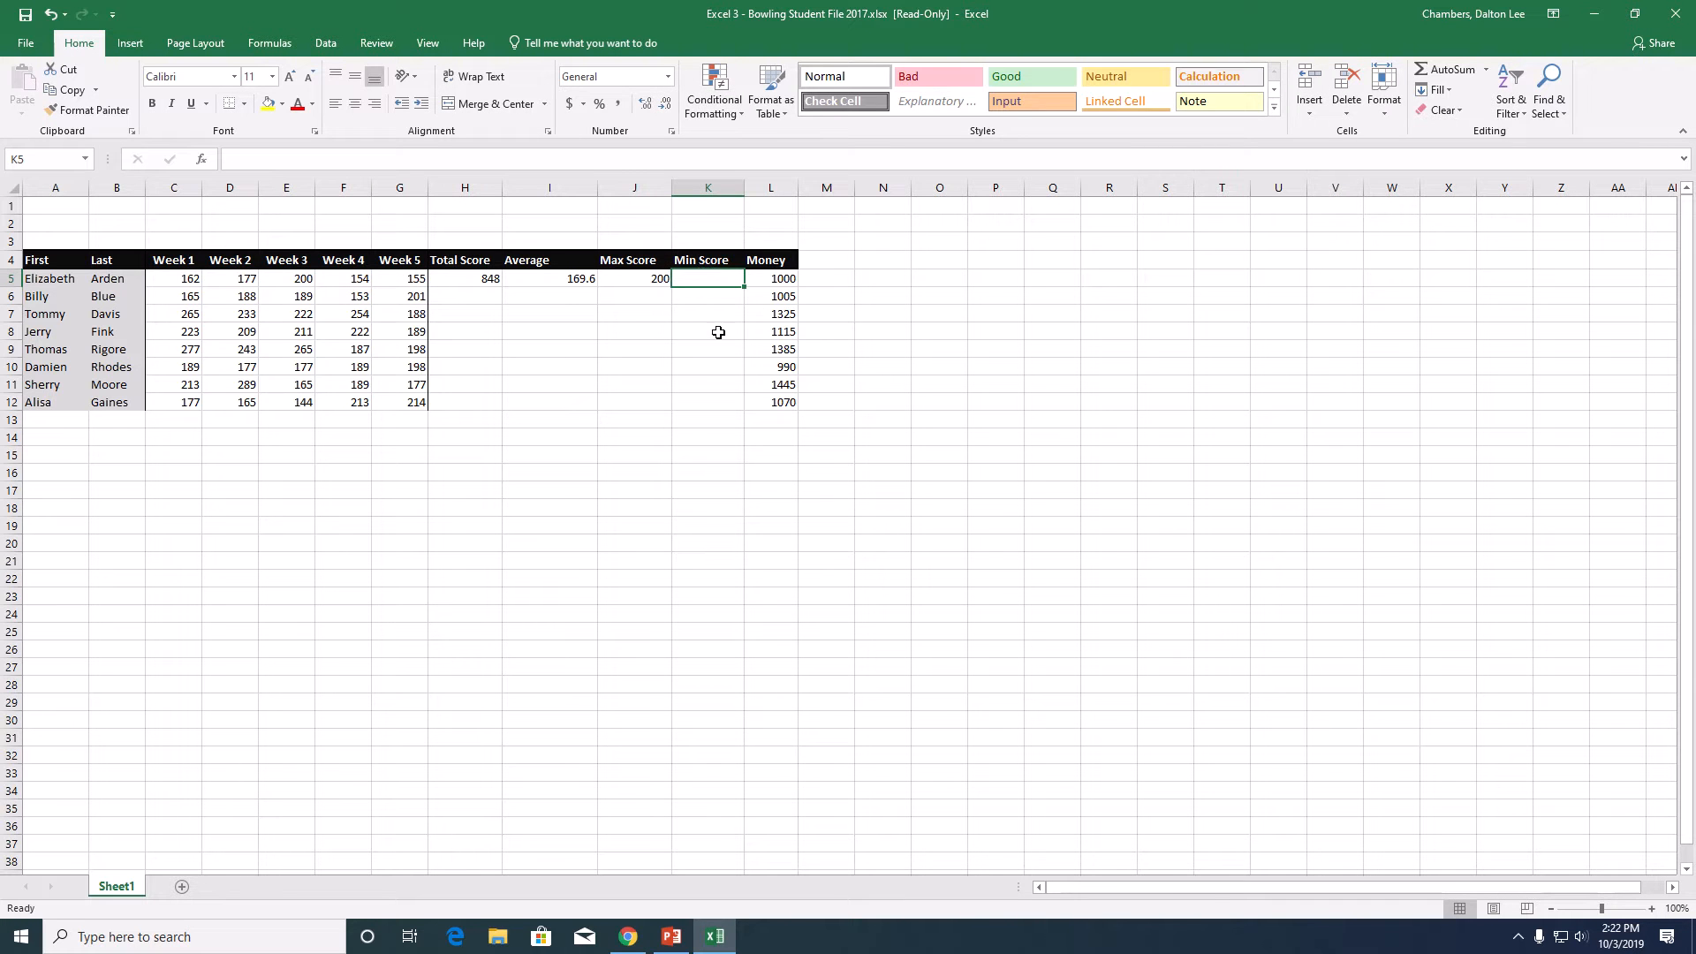
type("=min(")
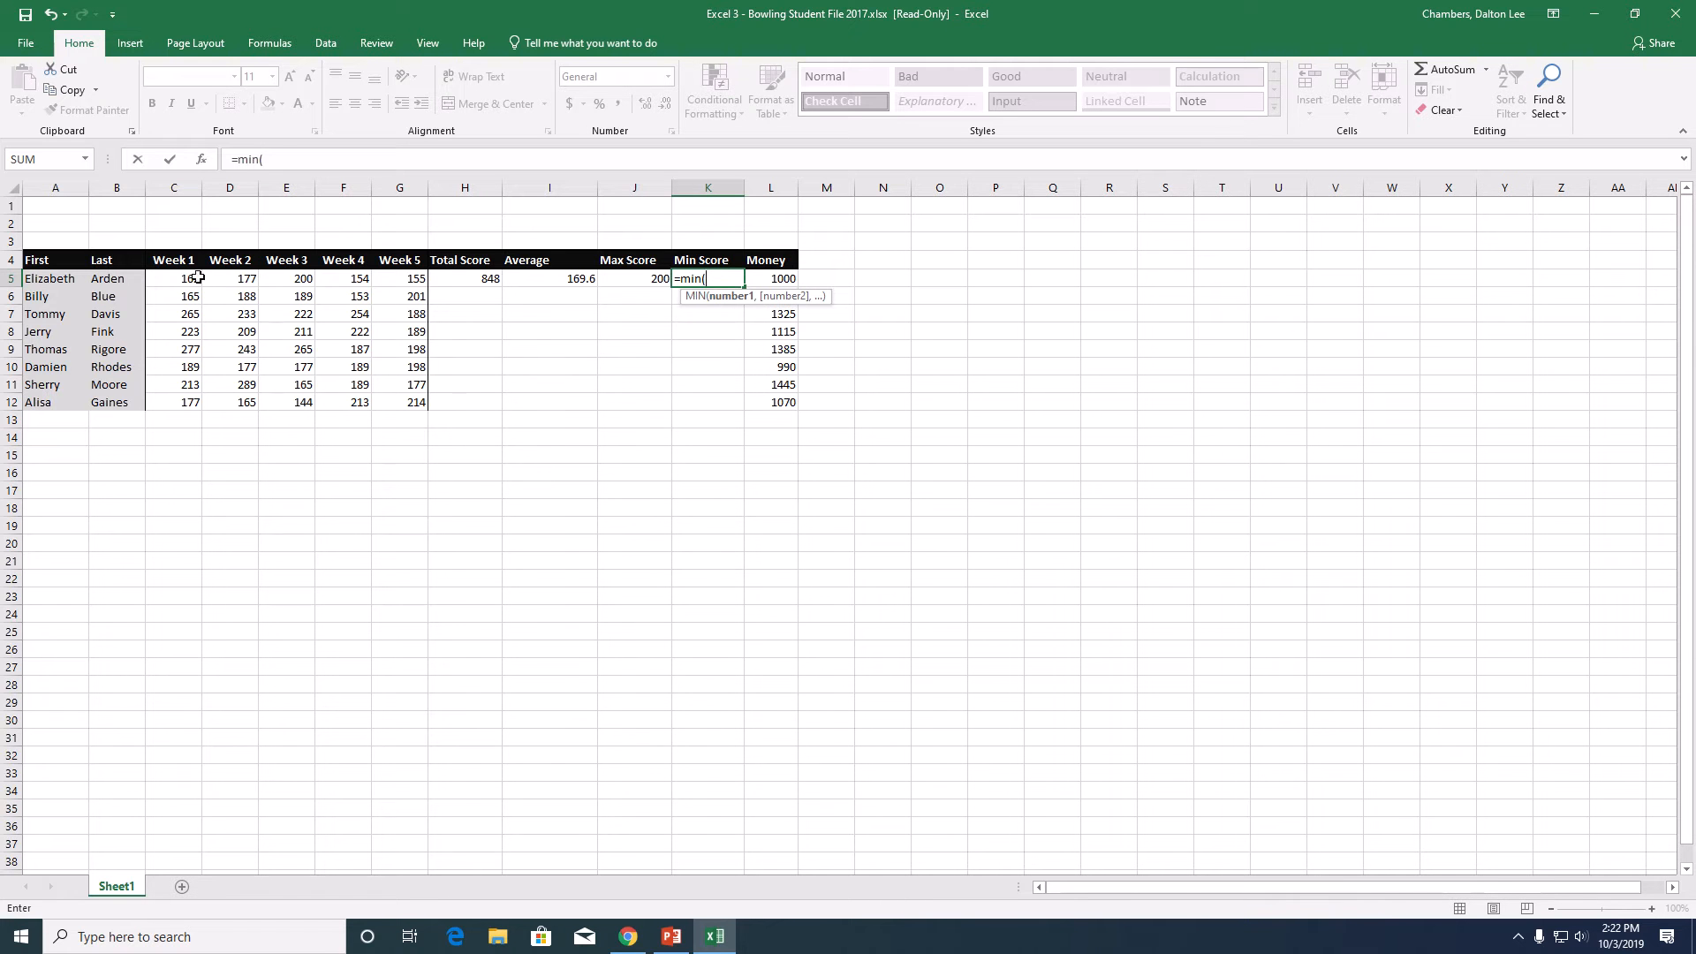
left_click_drag(181, 280, 411, 279)
key("Return")
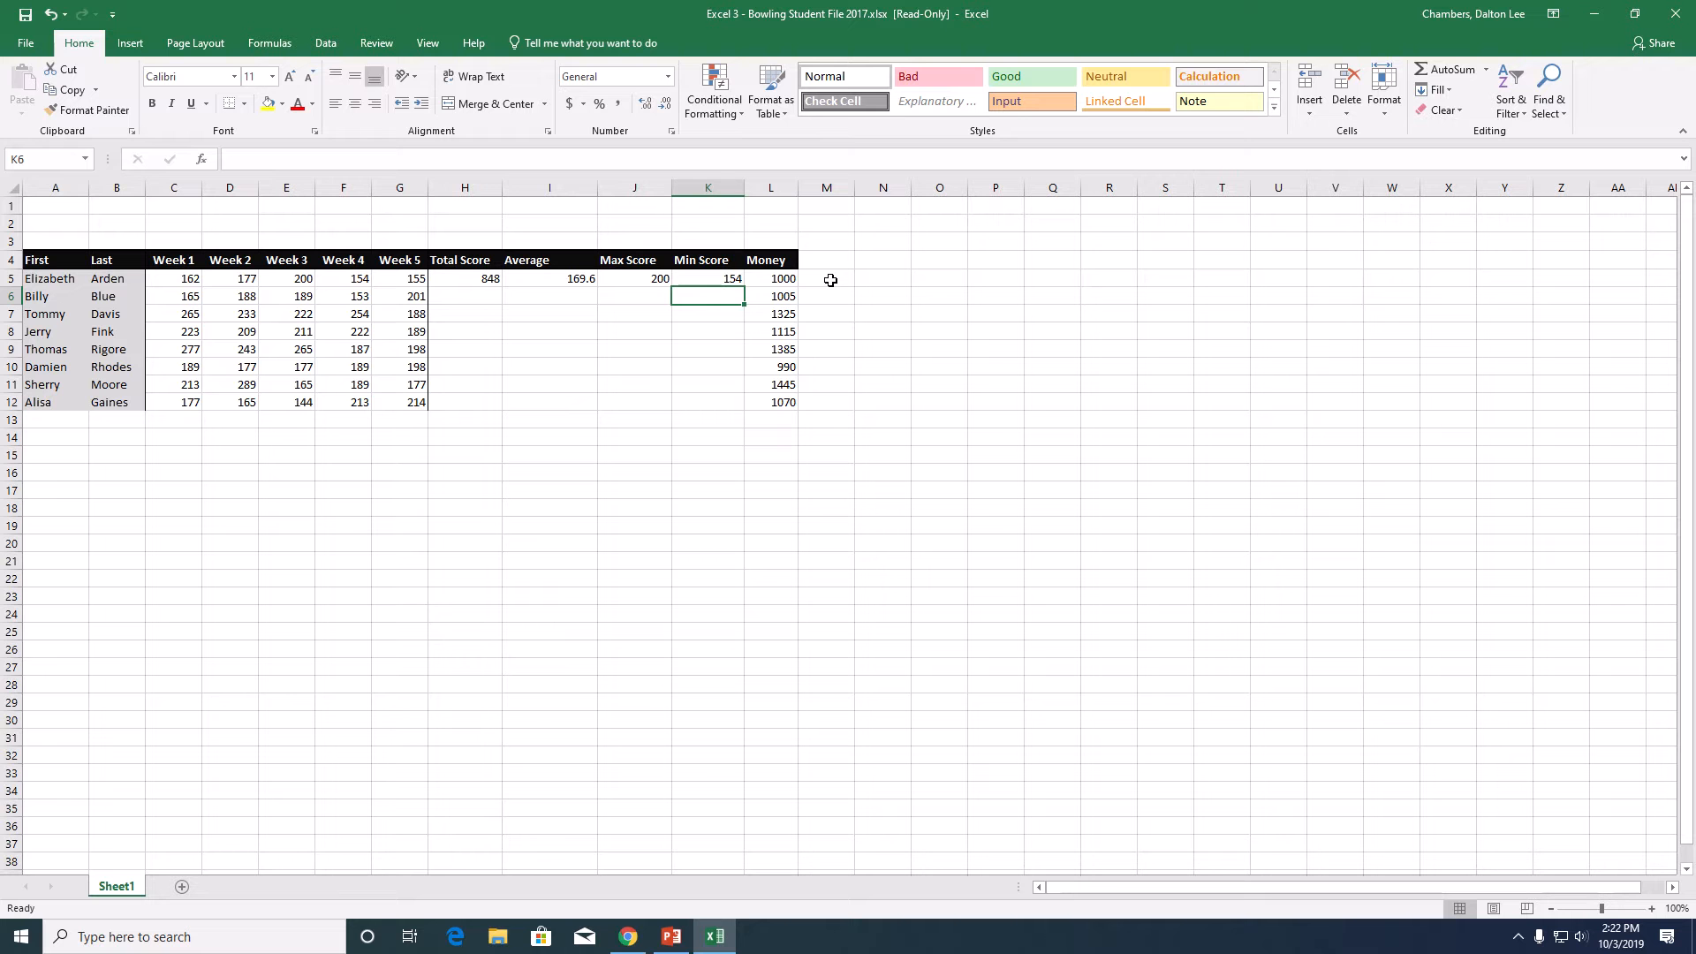
- Enter the title "Colorado Inc. Bowling Challenge" in cell A1
left_click(64, 211)
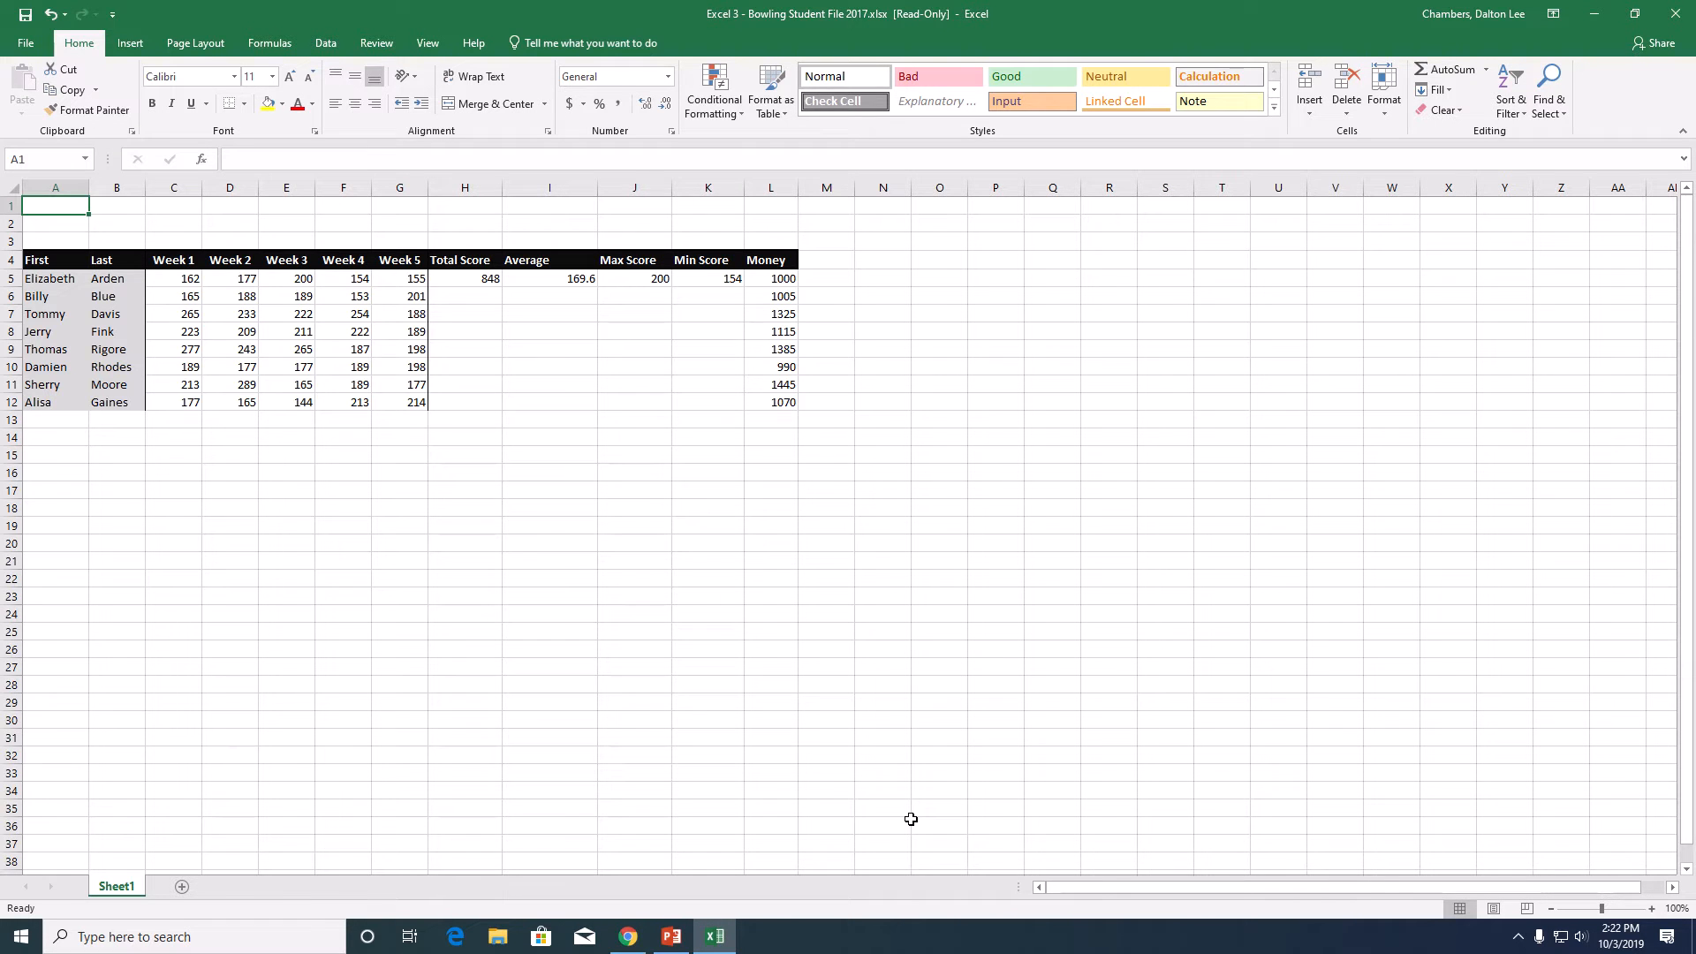
type("Colorado")
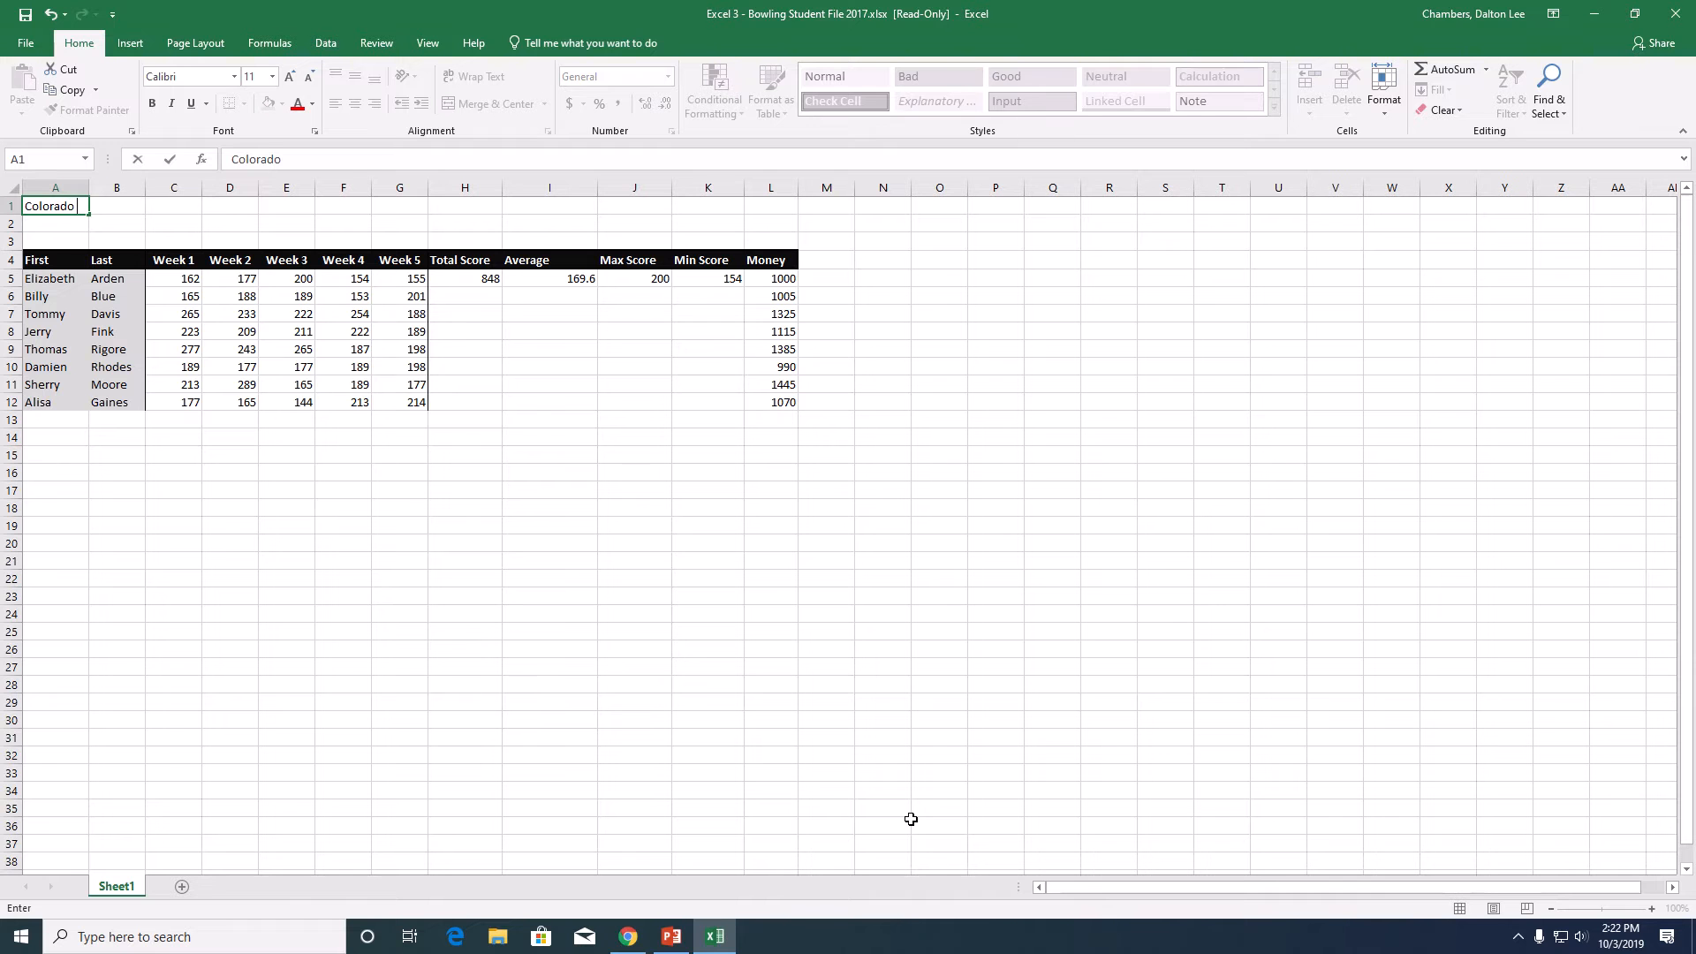
type(" Inc.")
key("shift+F10")
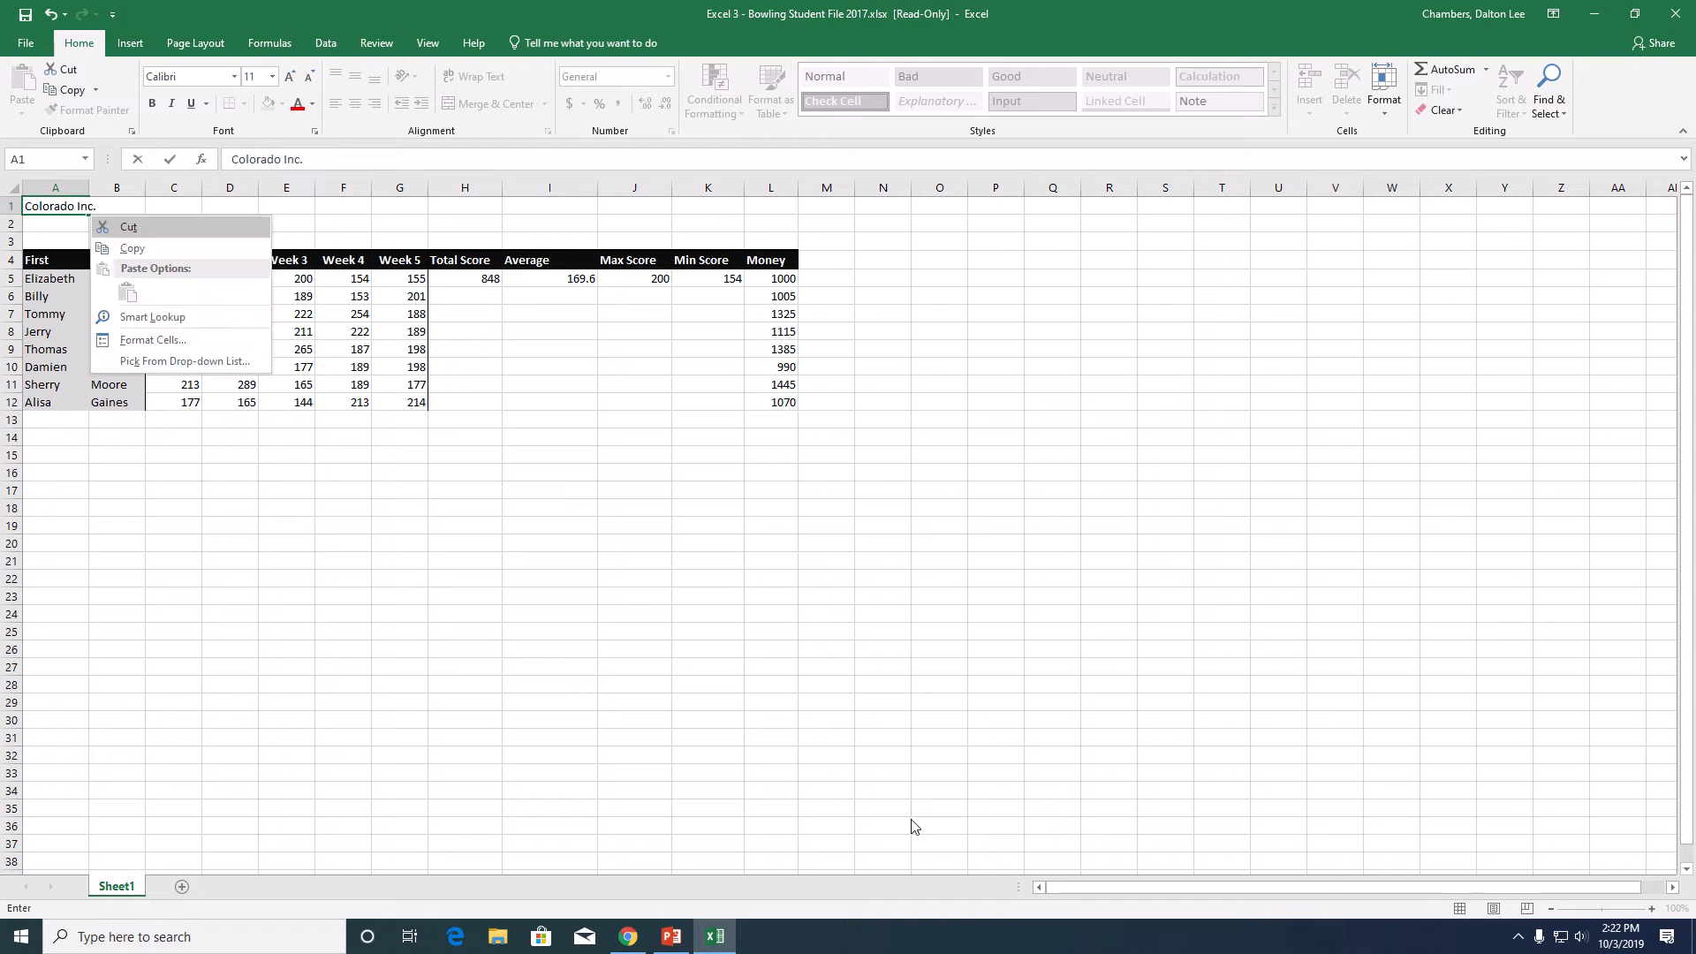
left_click(151, 205)
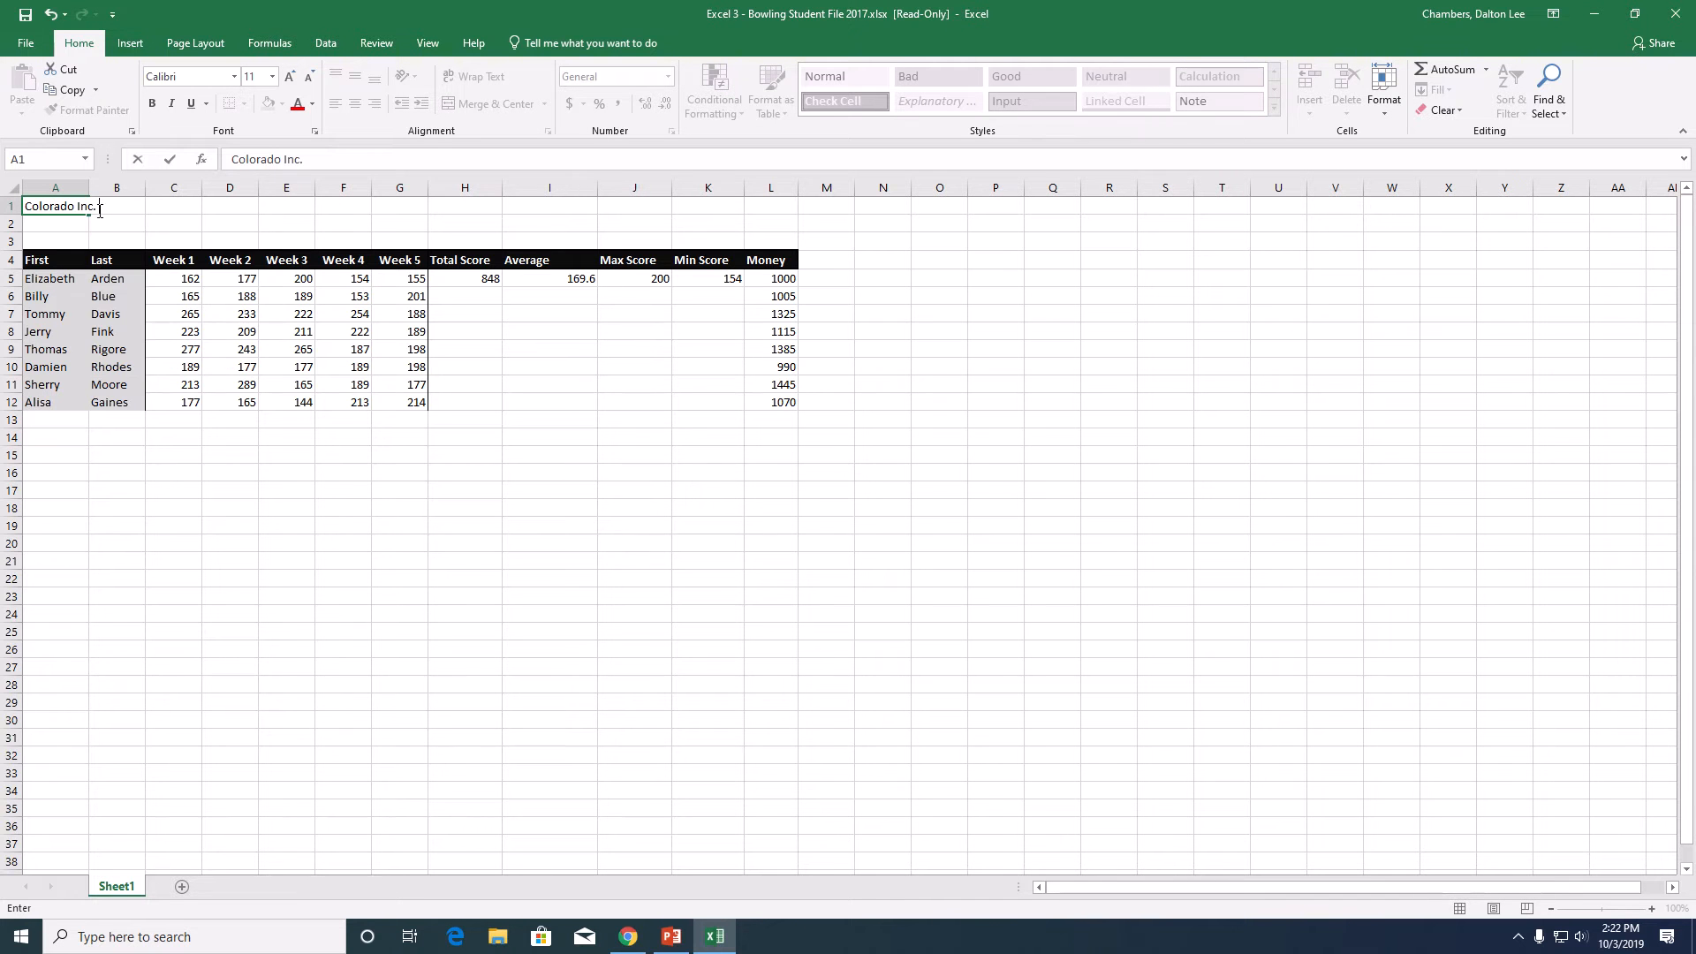
type("Bowling Challenge")
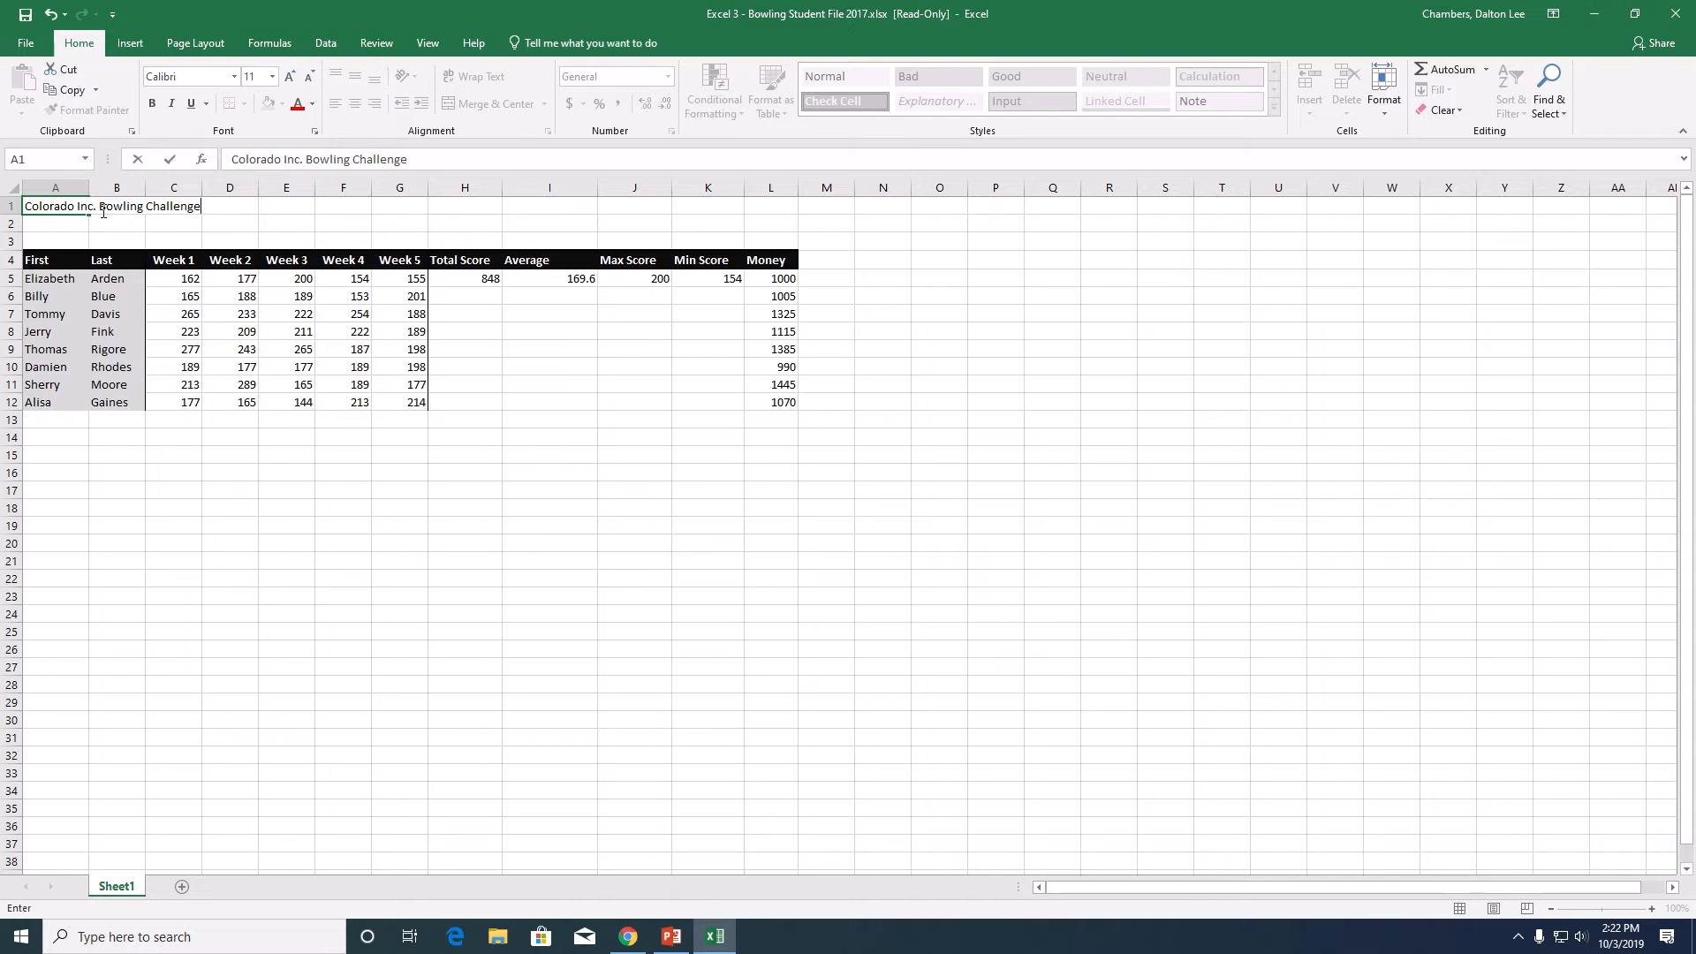
key("Return")
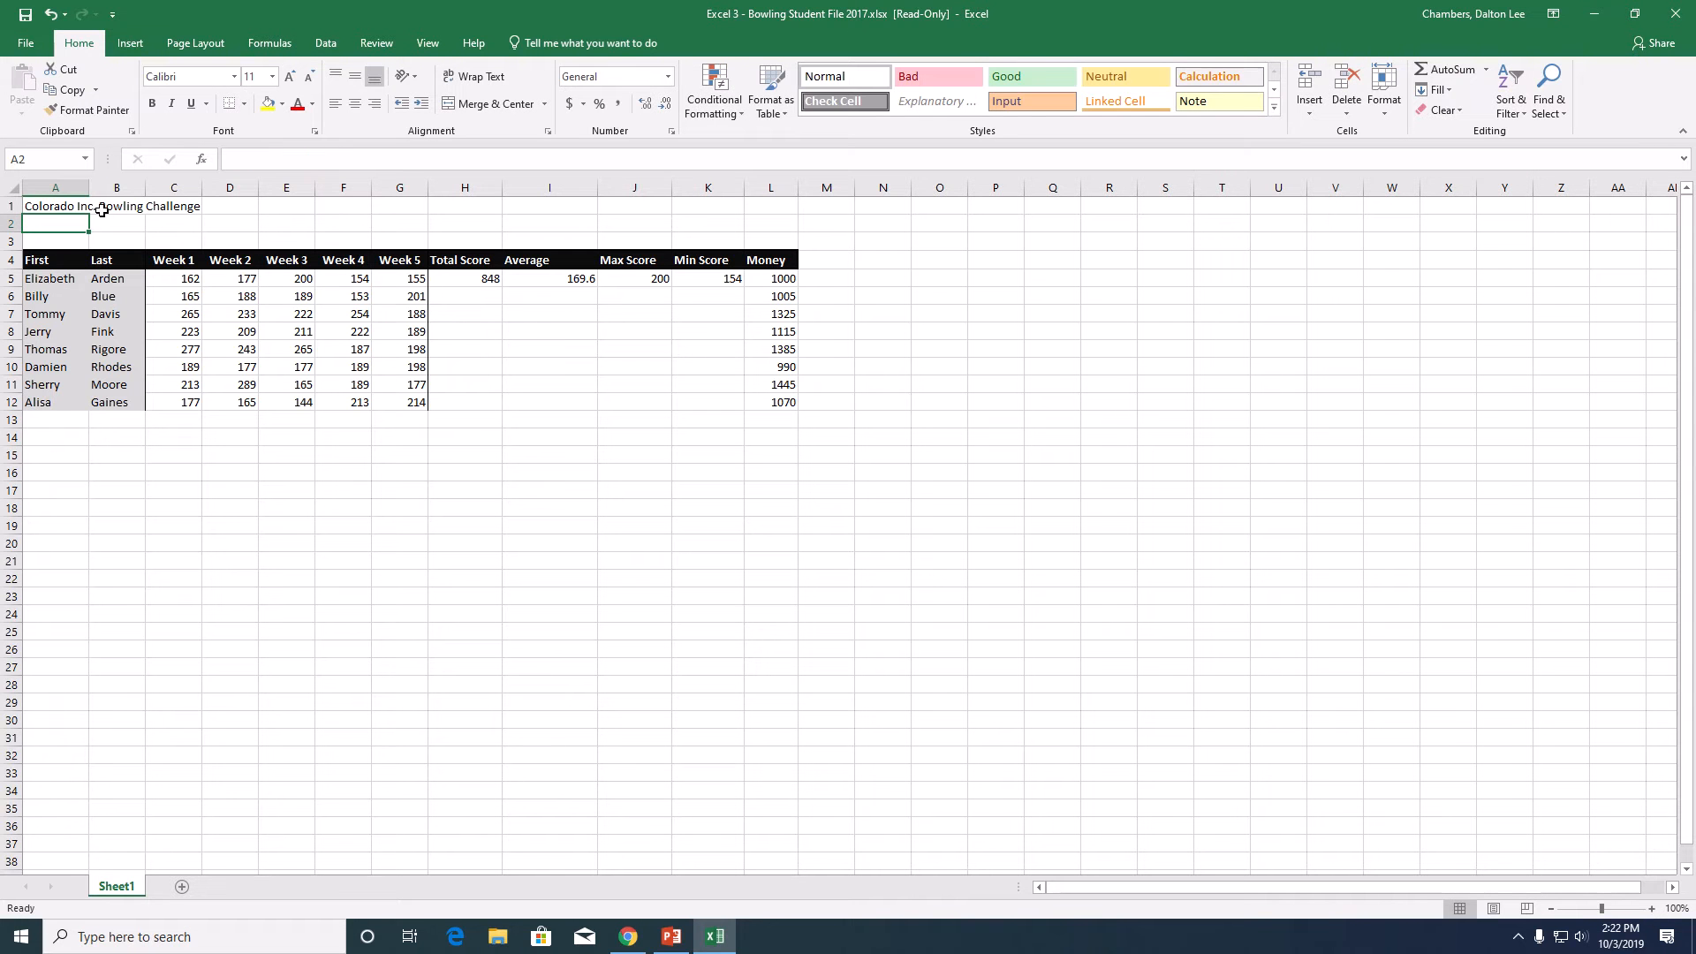
- Enter the subtitle "Summer 20XX" in cell A2 below the title
type("Su")
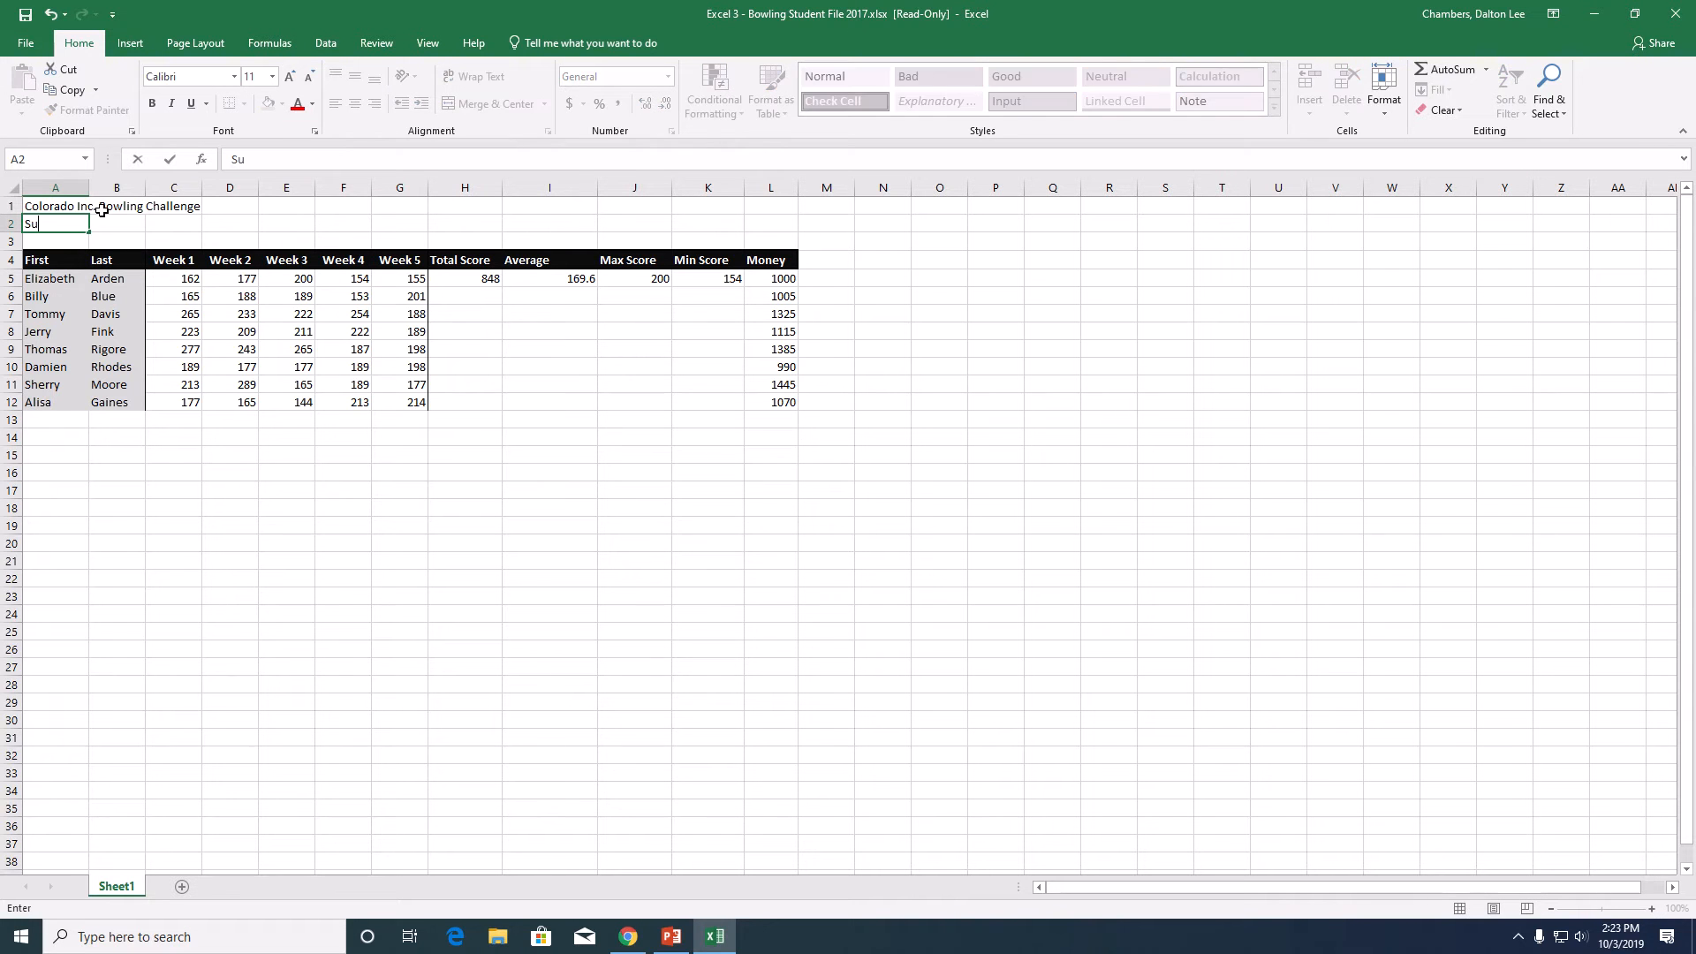
type("mmer 20XX")
- Add the row labels Average, Low and High in cells A13 to A15 below the list of bowlers
left_click(54, 421)
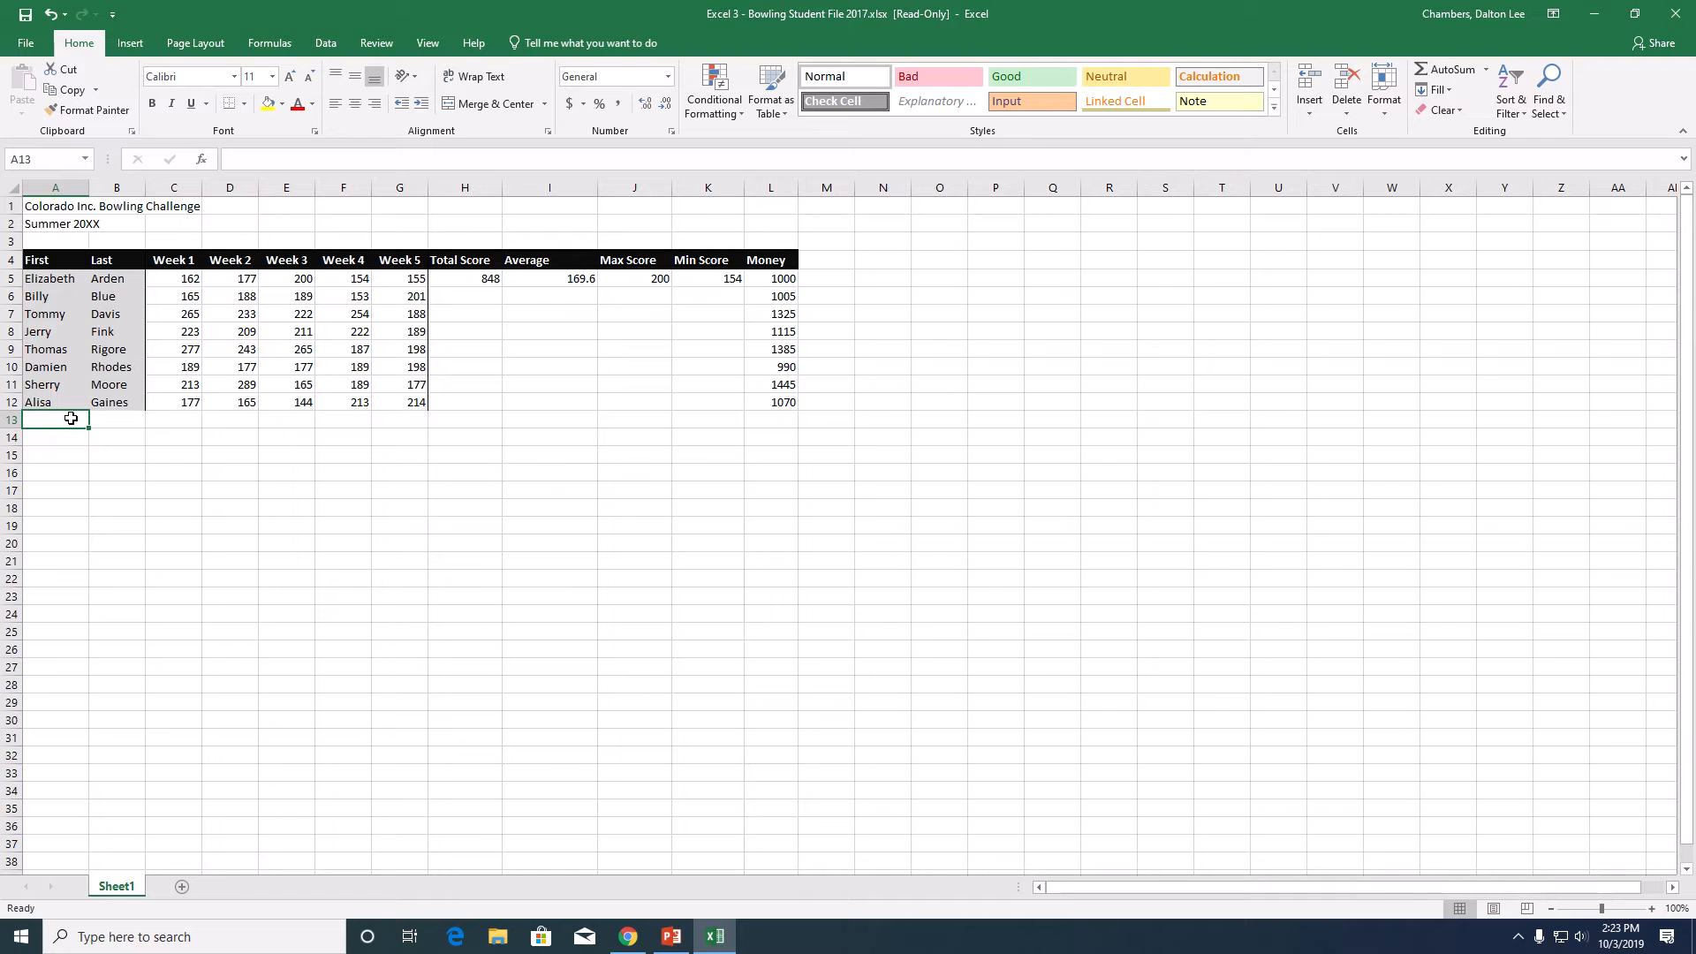
type("Average")
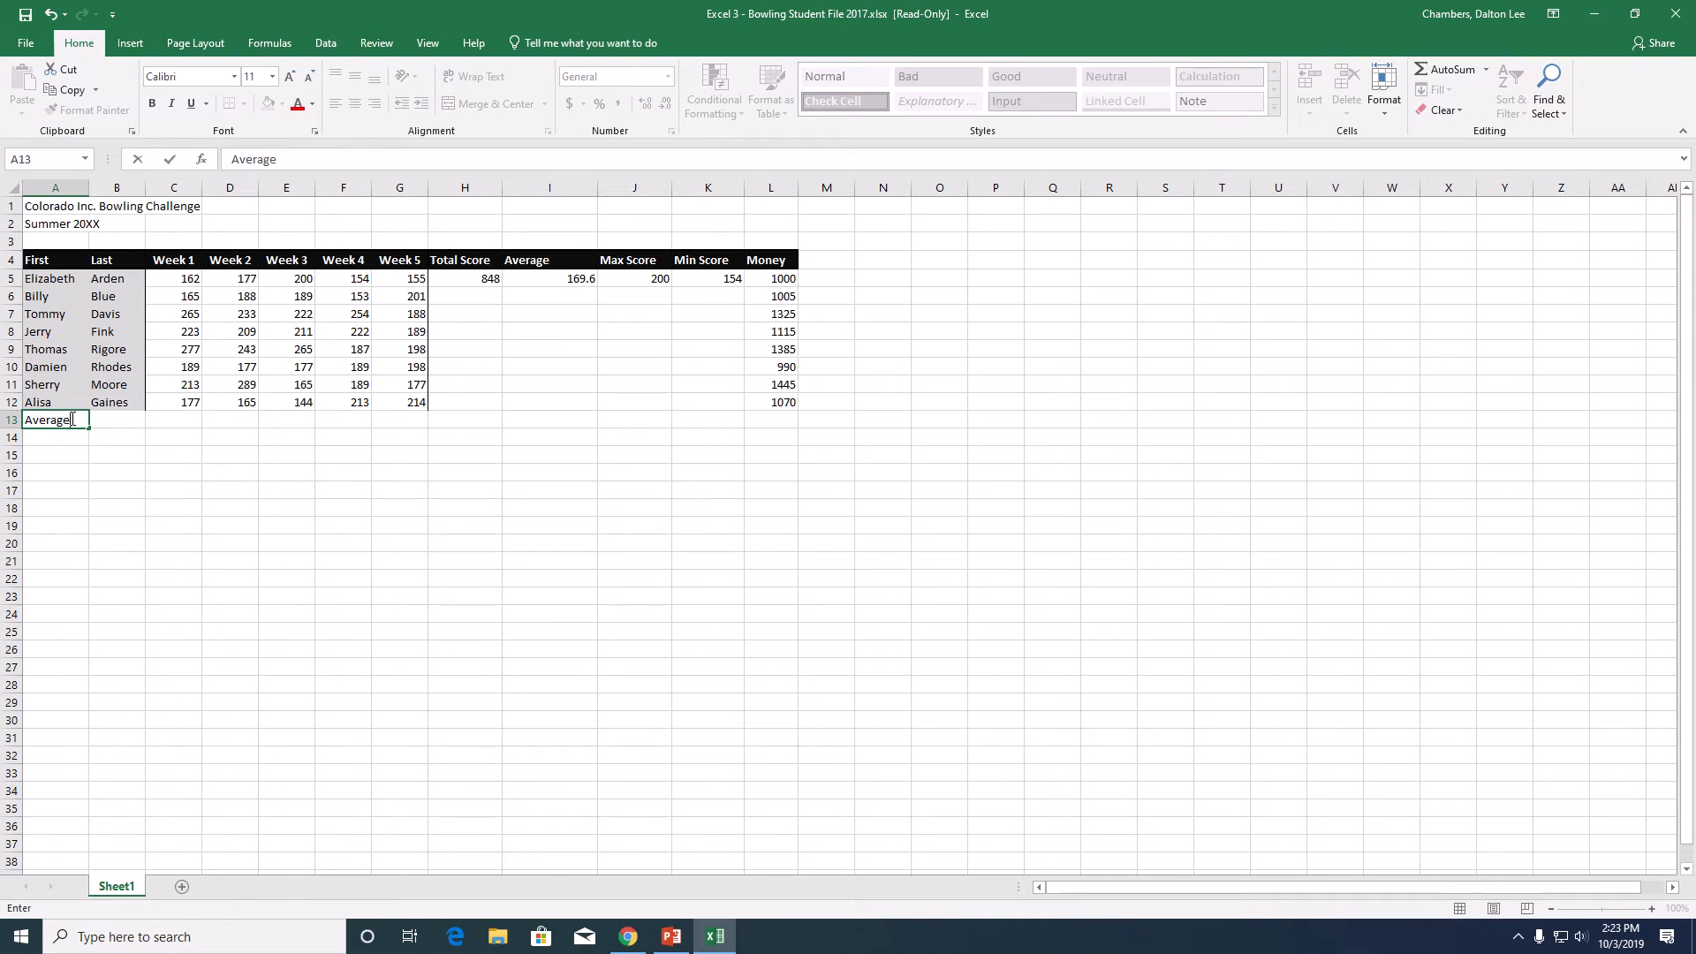
key("Return")
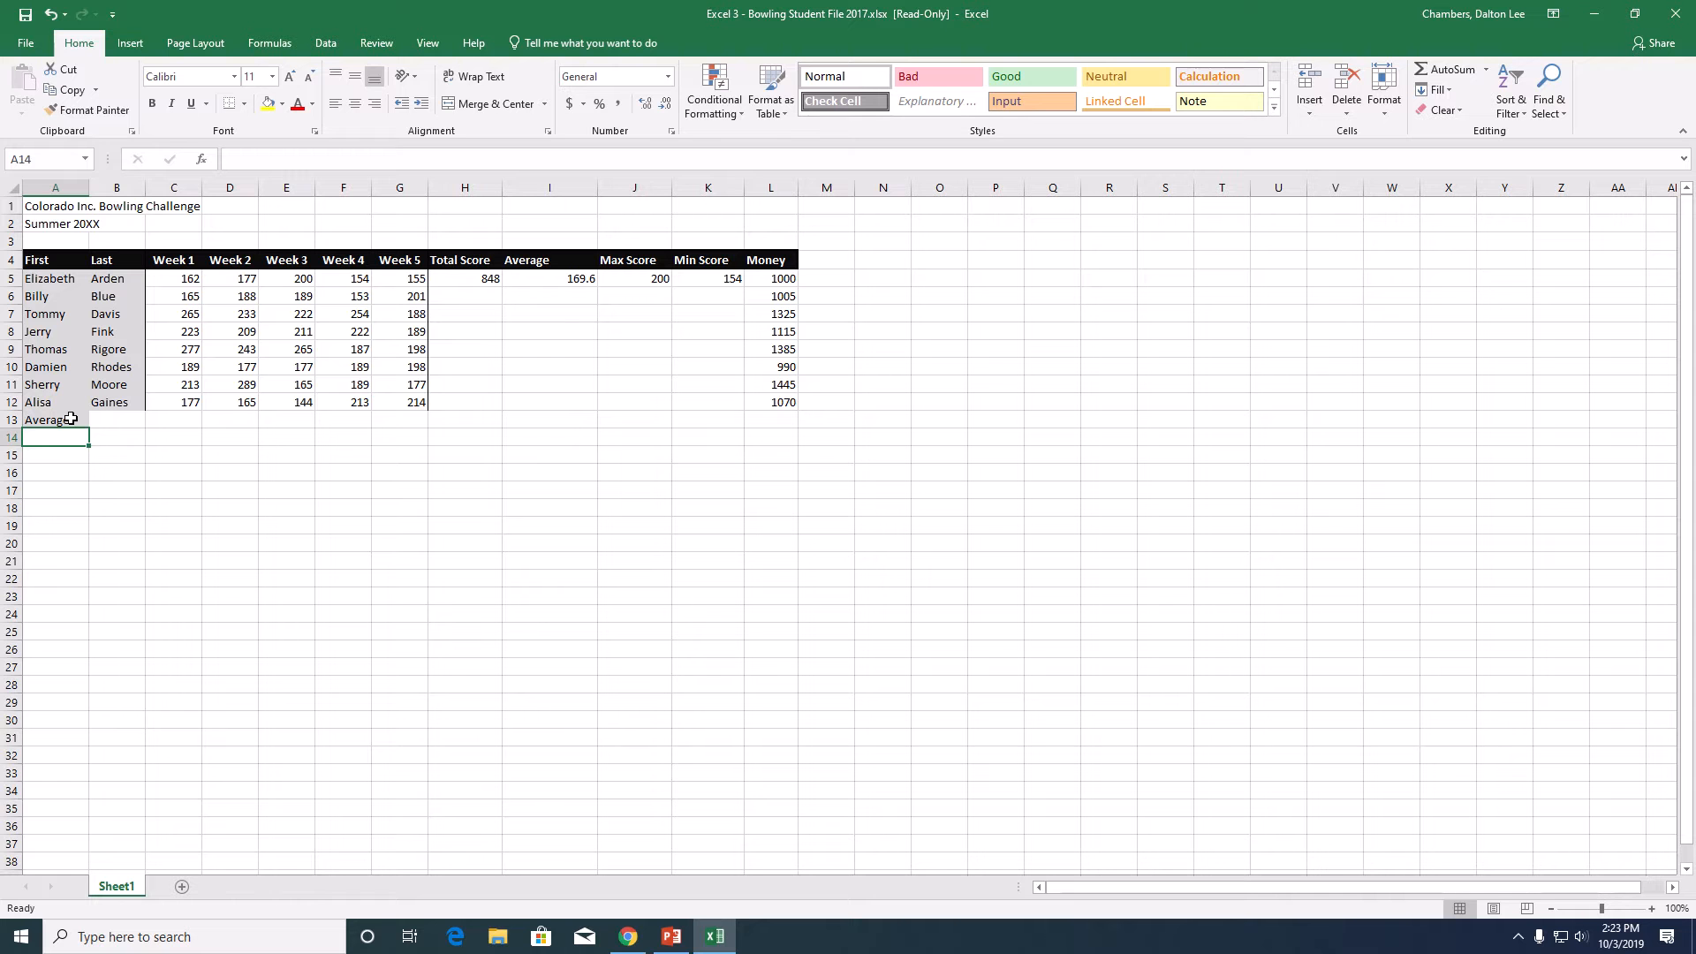
type("Low")
key("Return")
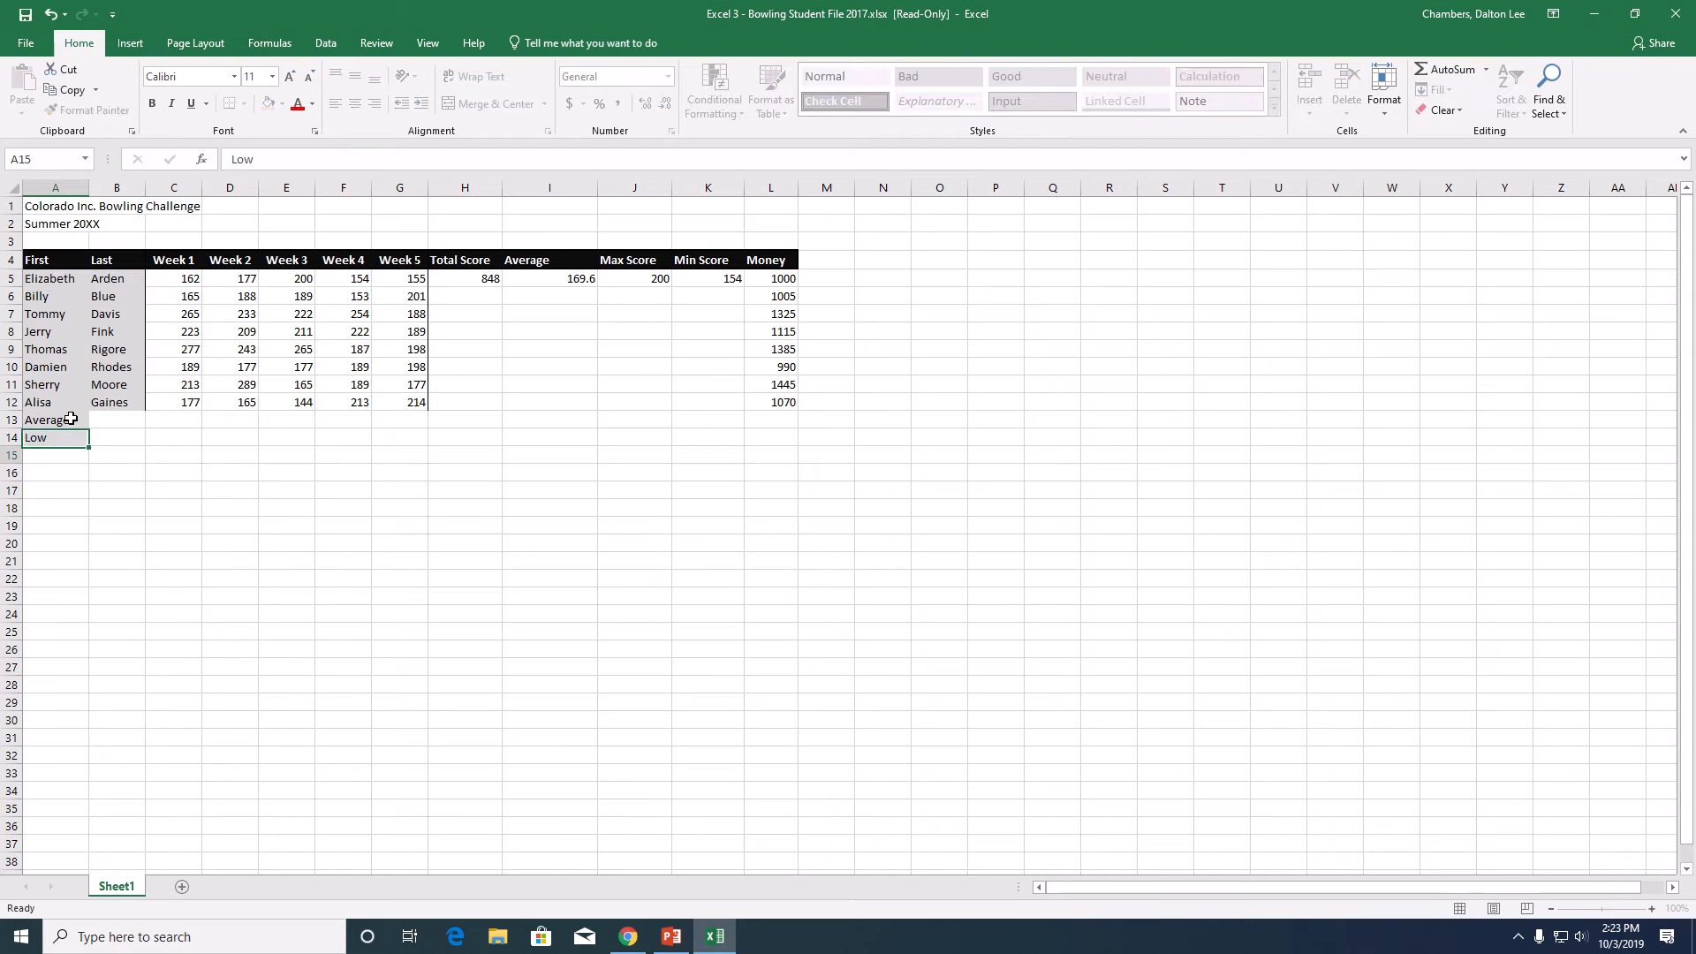
type("High")
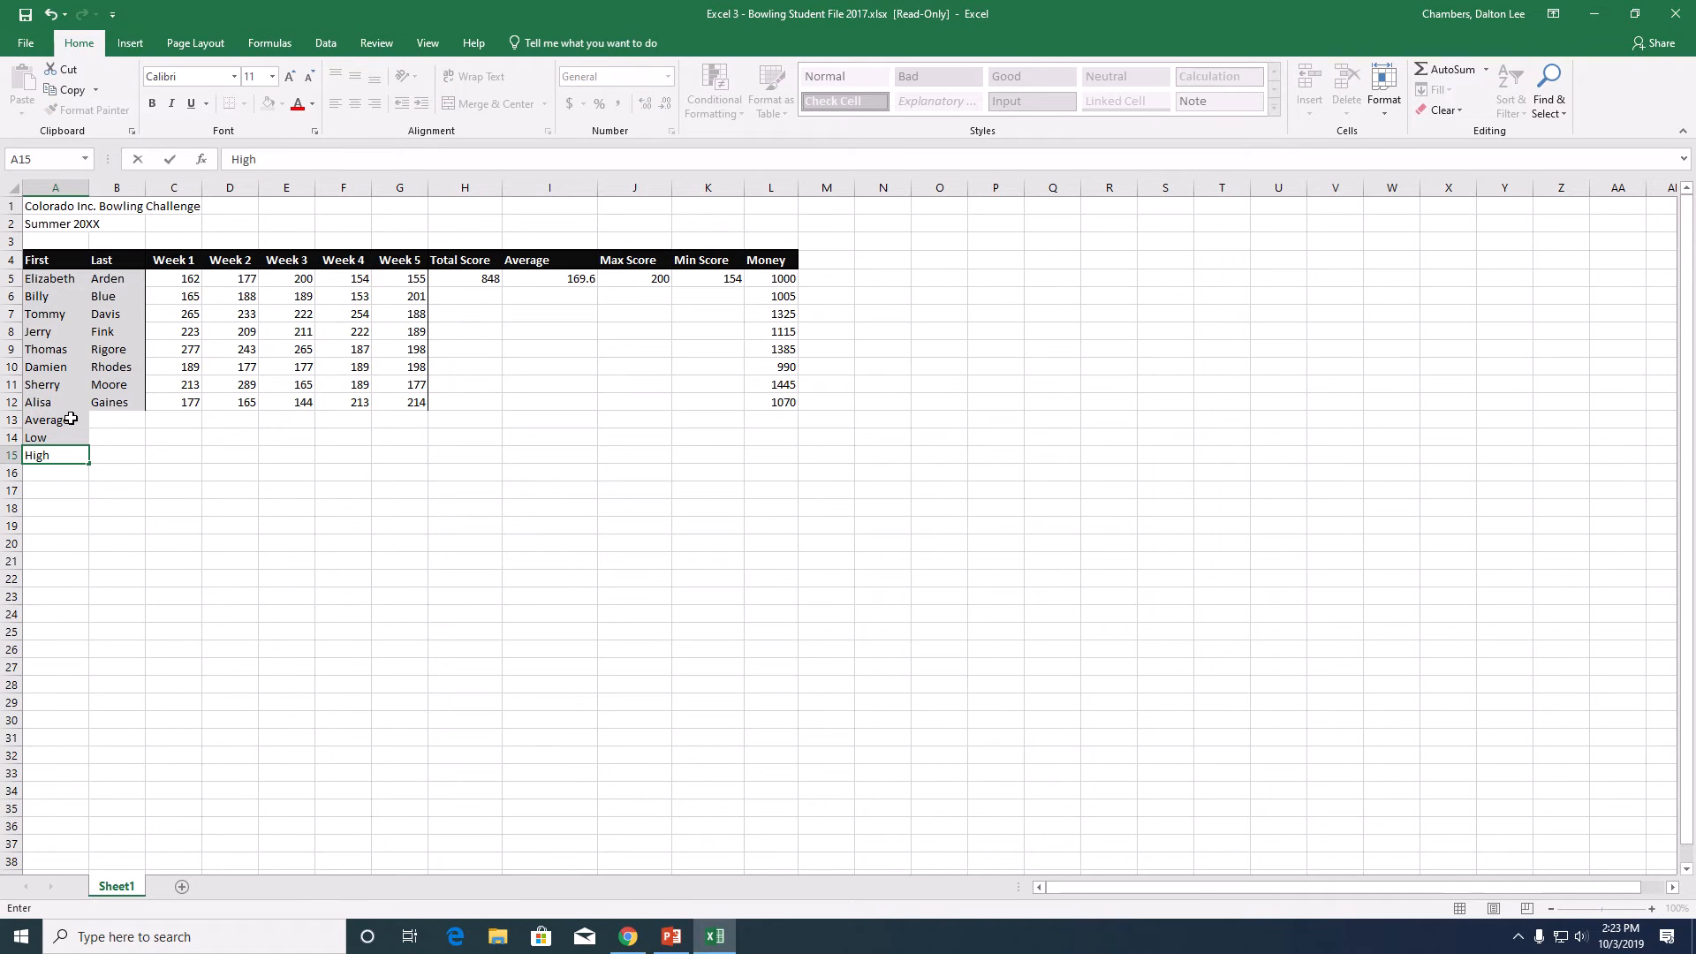
key("Return")
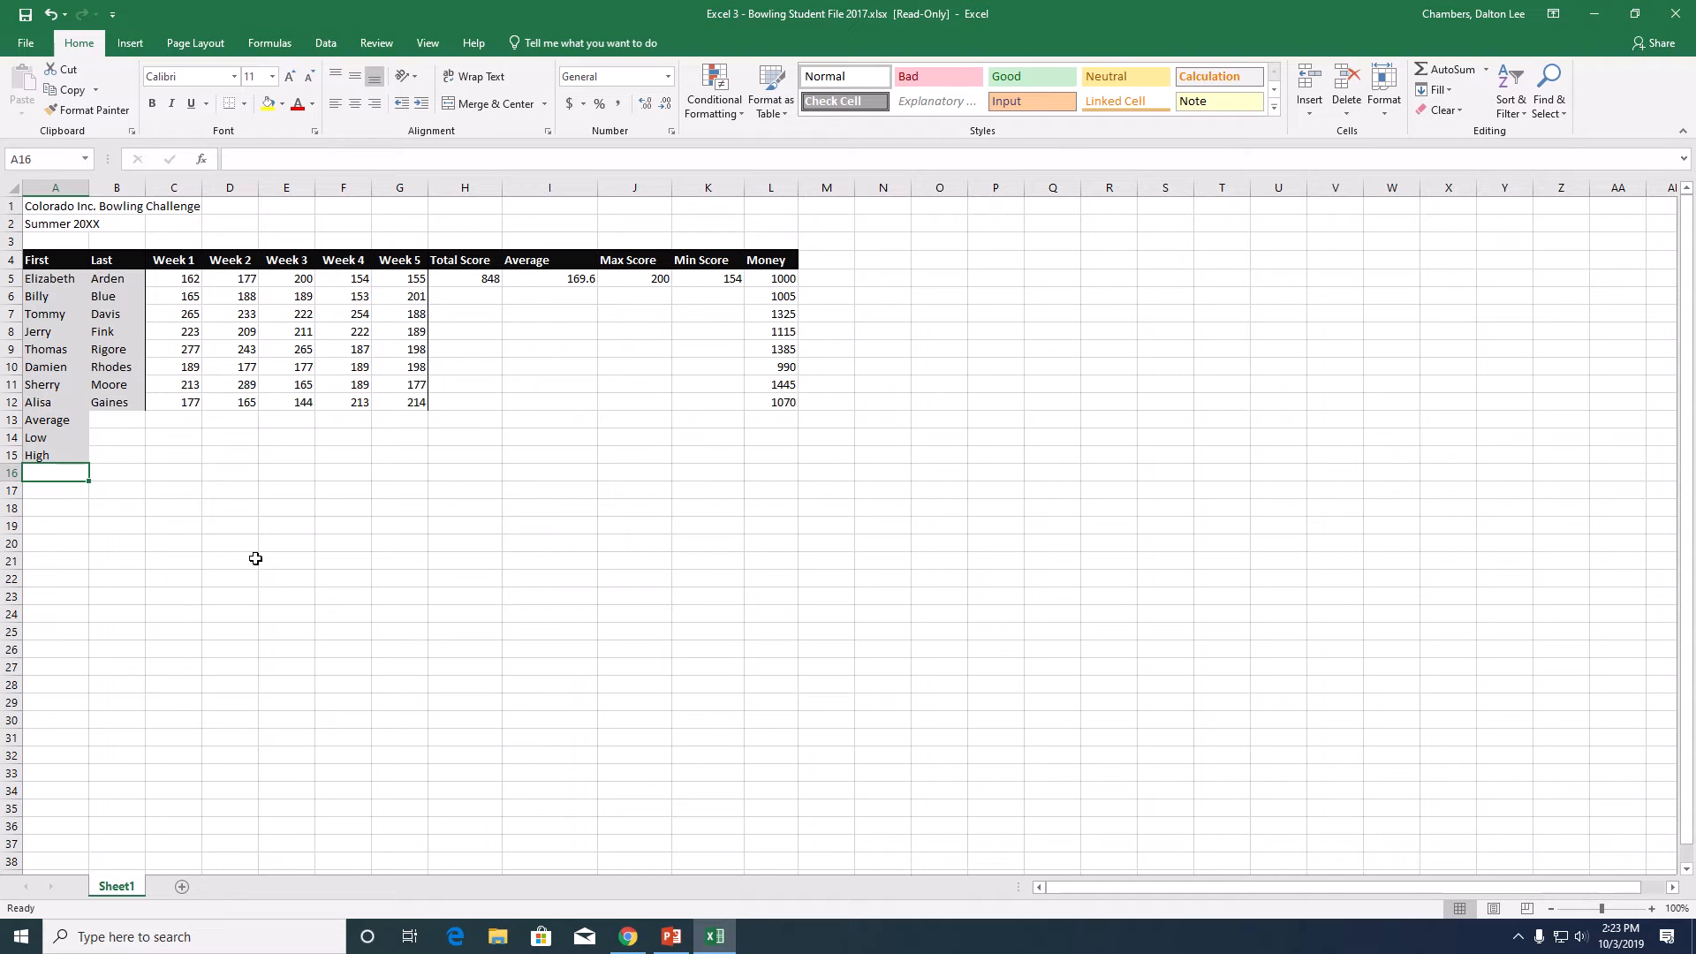
- Enter an AVERAGE formula over C5:C12 in cell C13 for the Week 1 scores
left_click(184, 421)
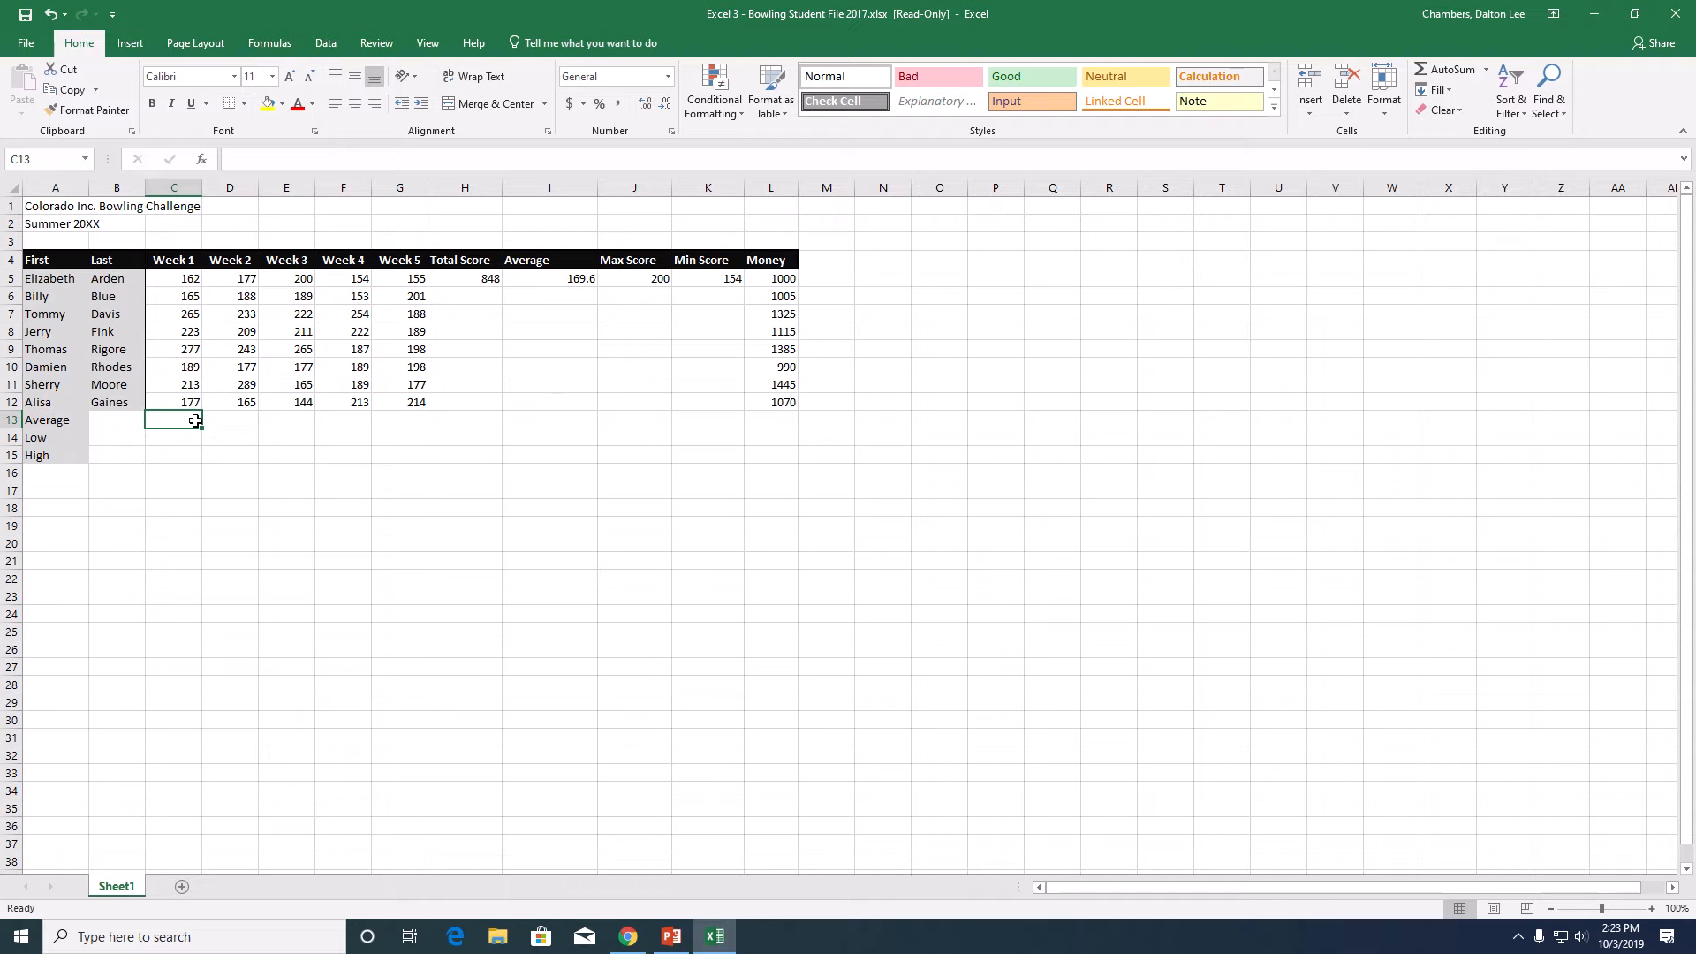
type("=average")
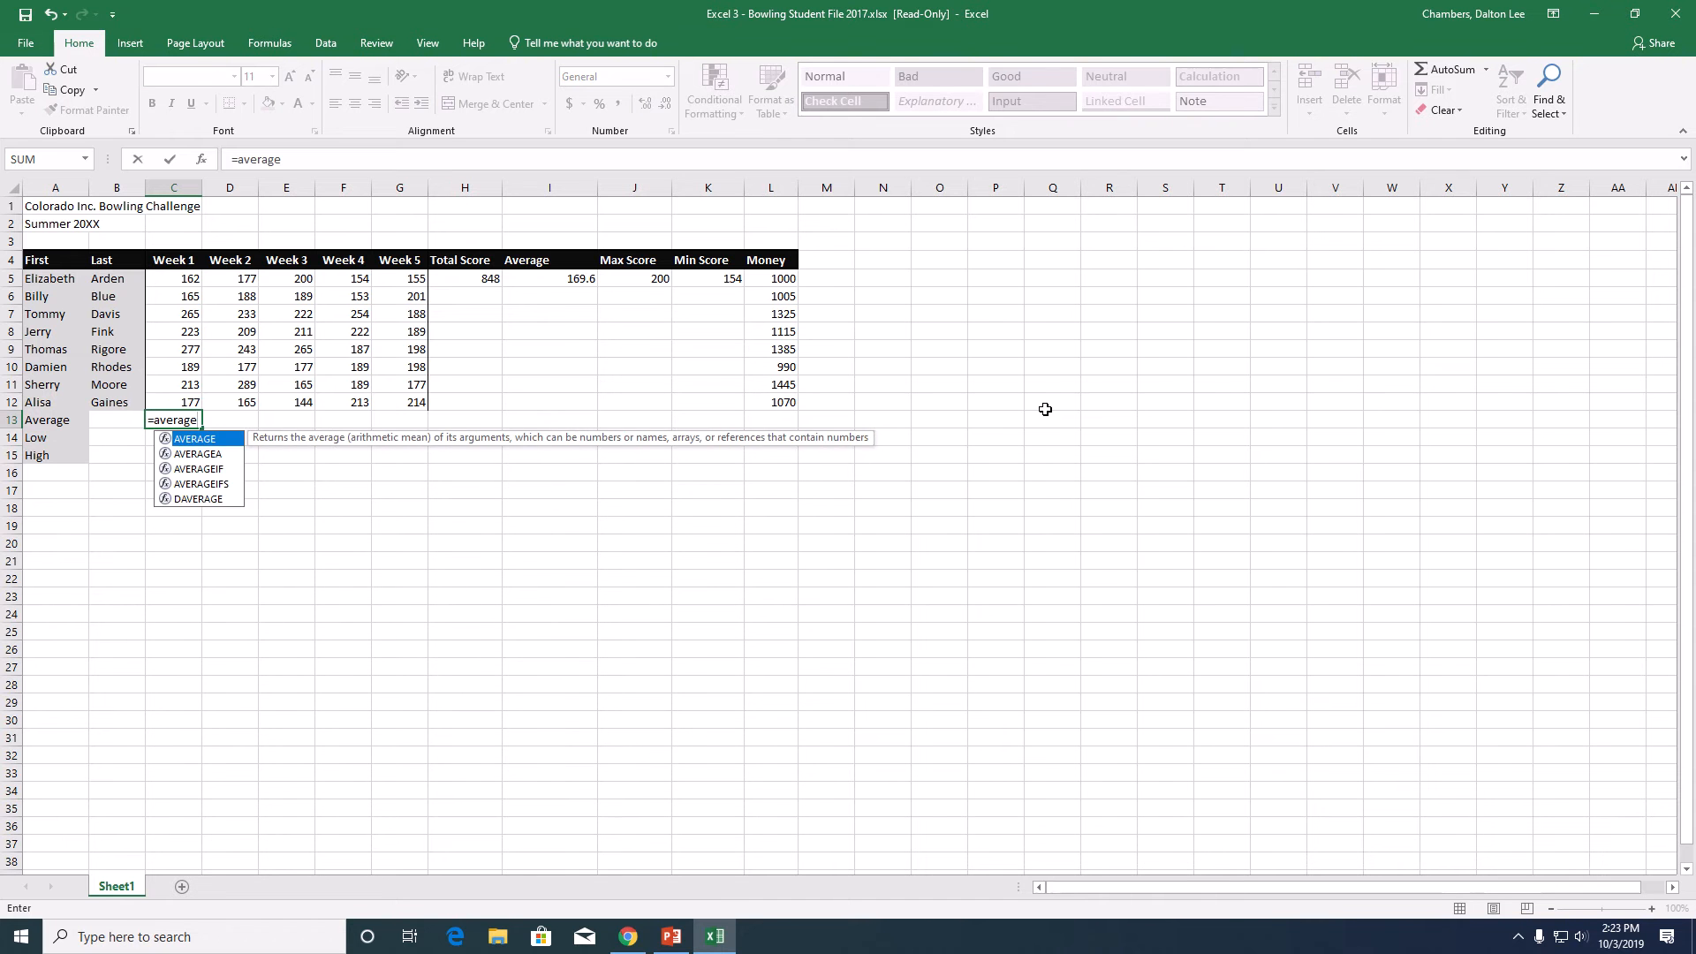
type("(")
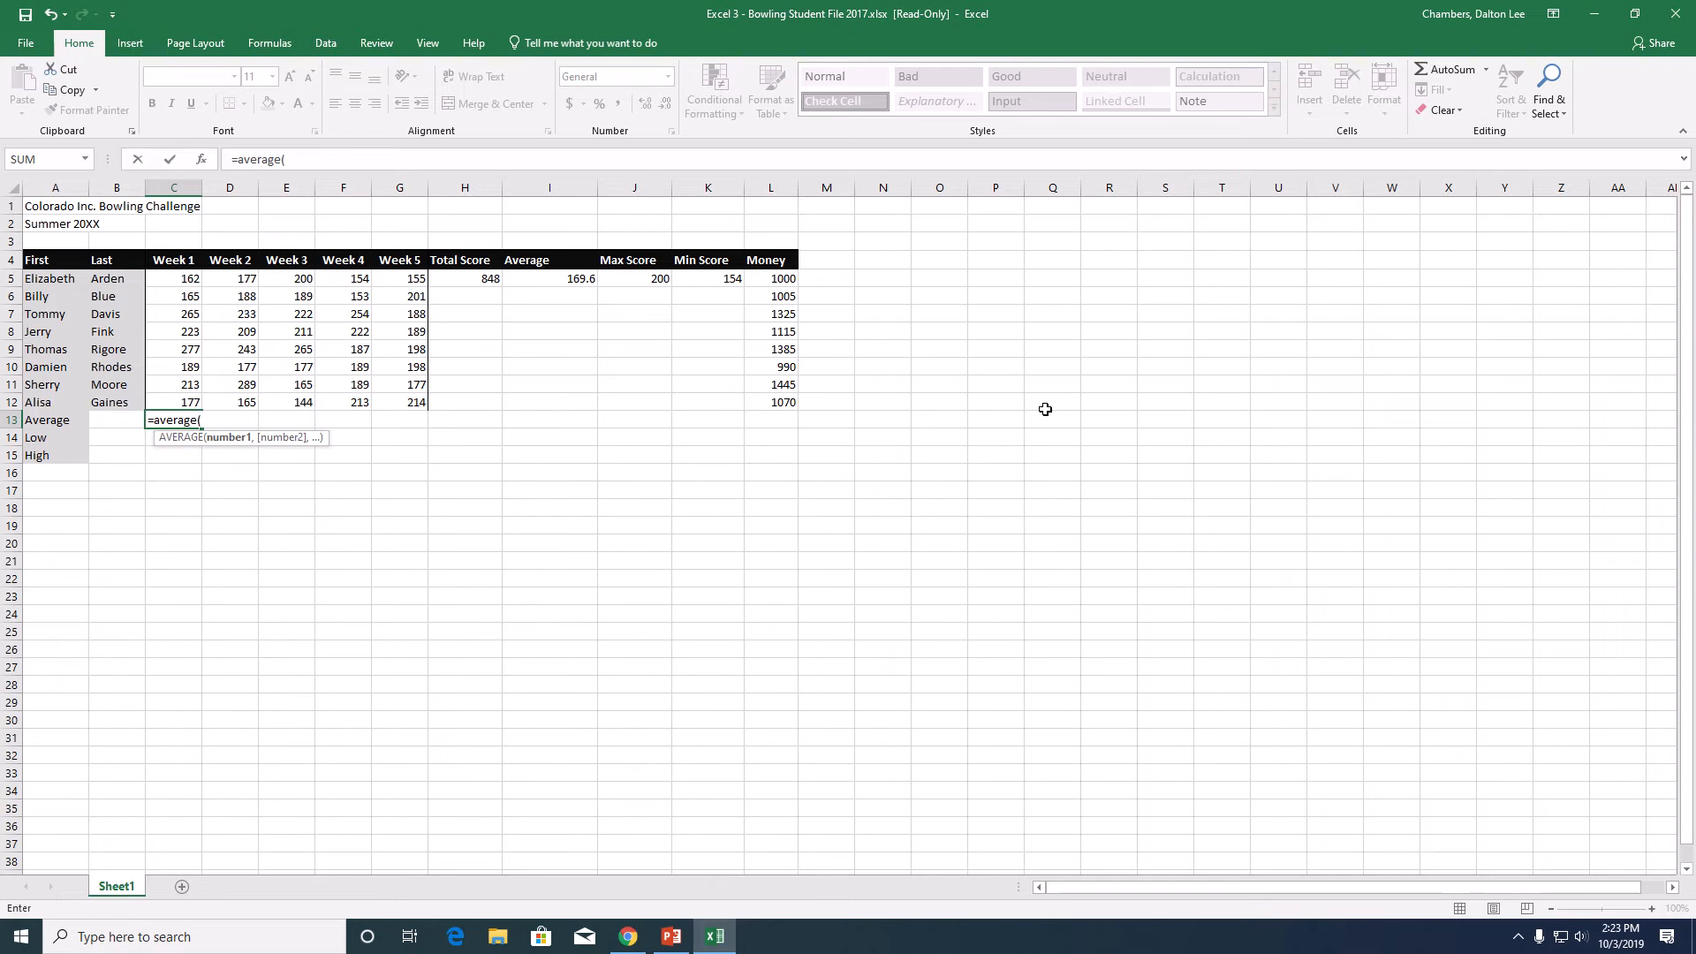
left_click(183, 279)
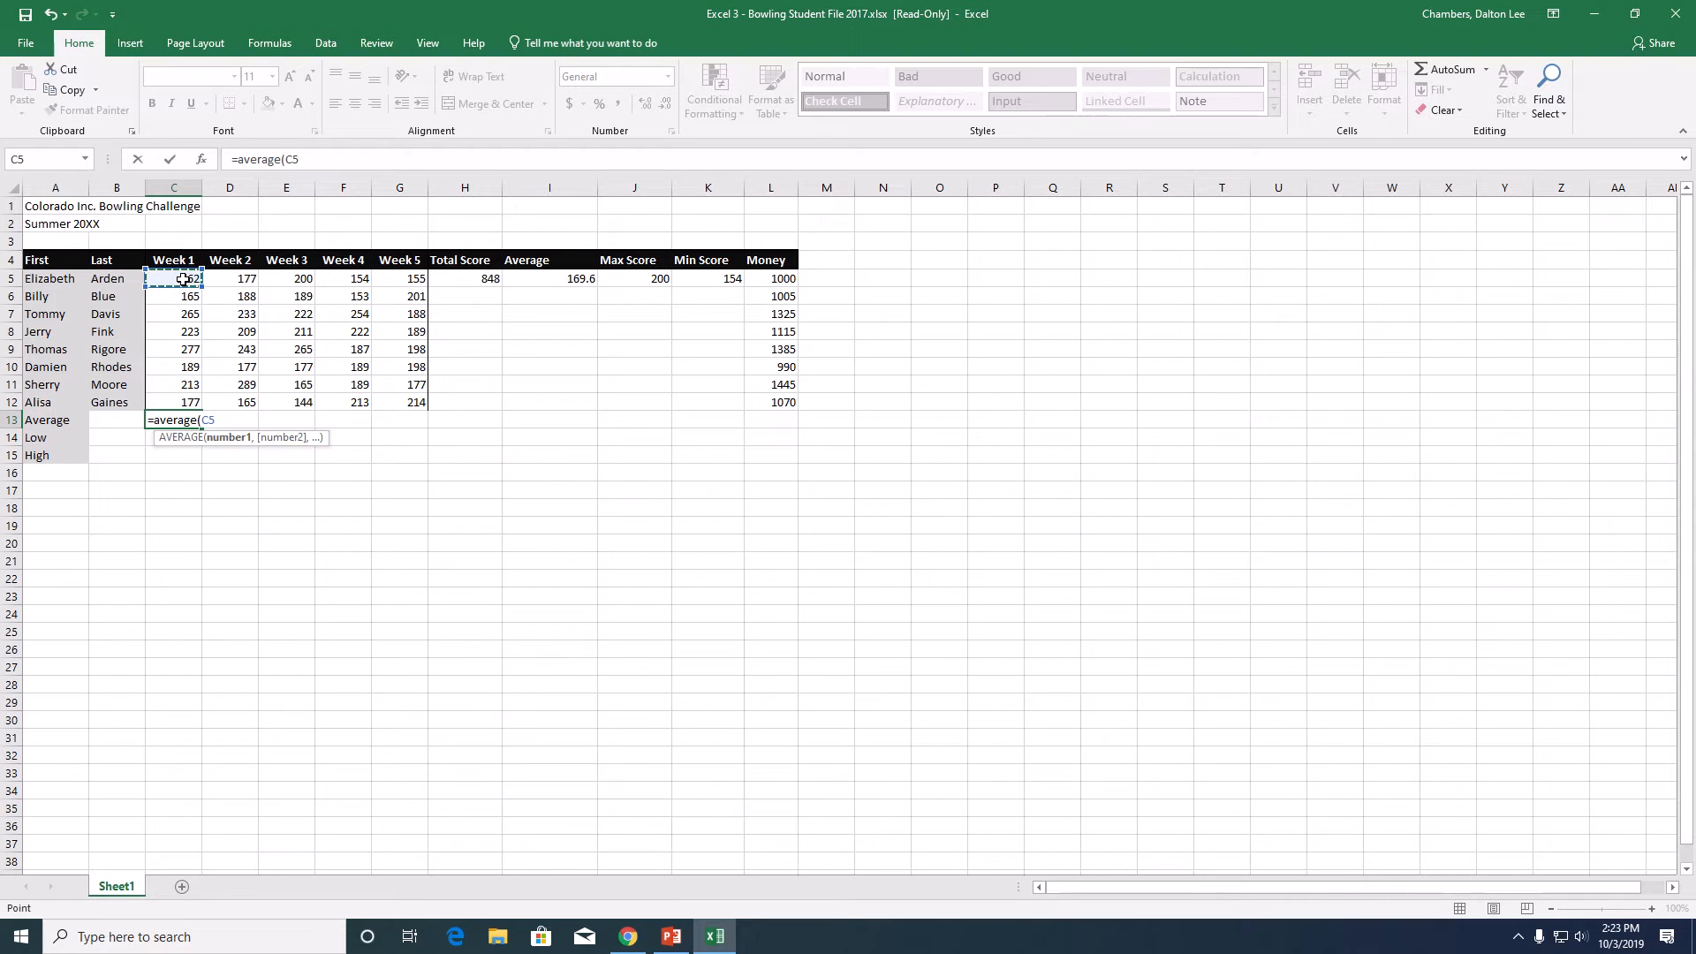
left_click_drag(182, 280, 187, 403)
key("Return")
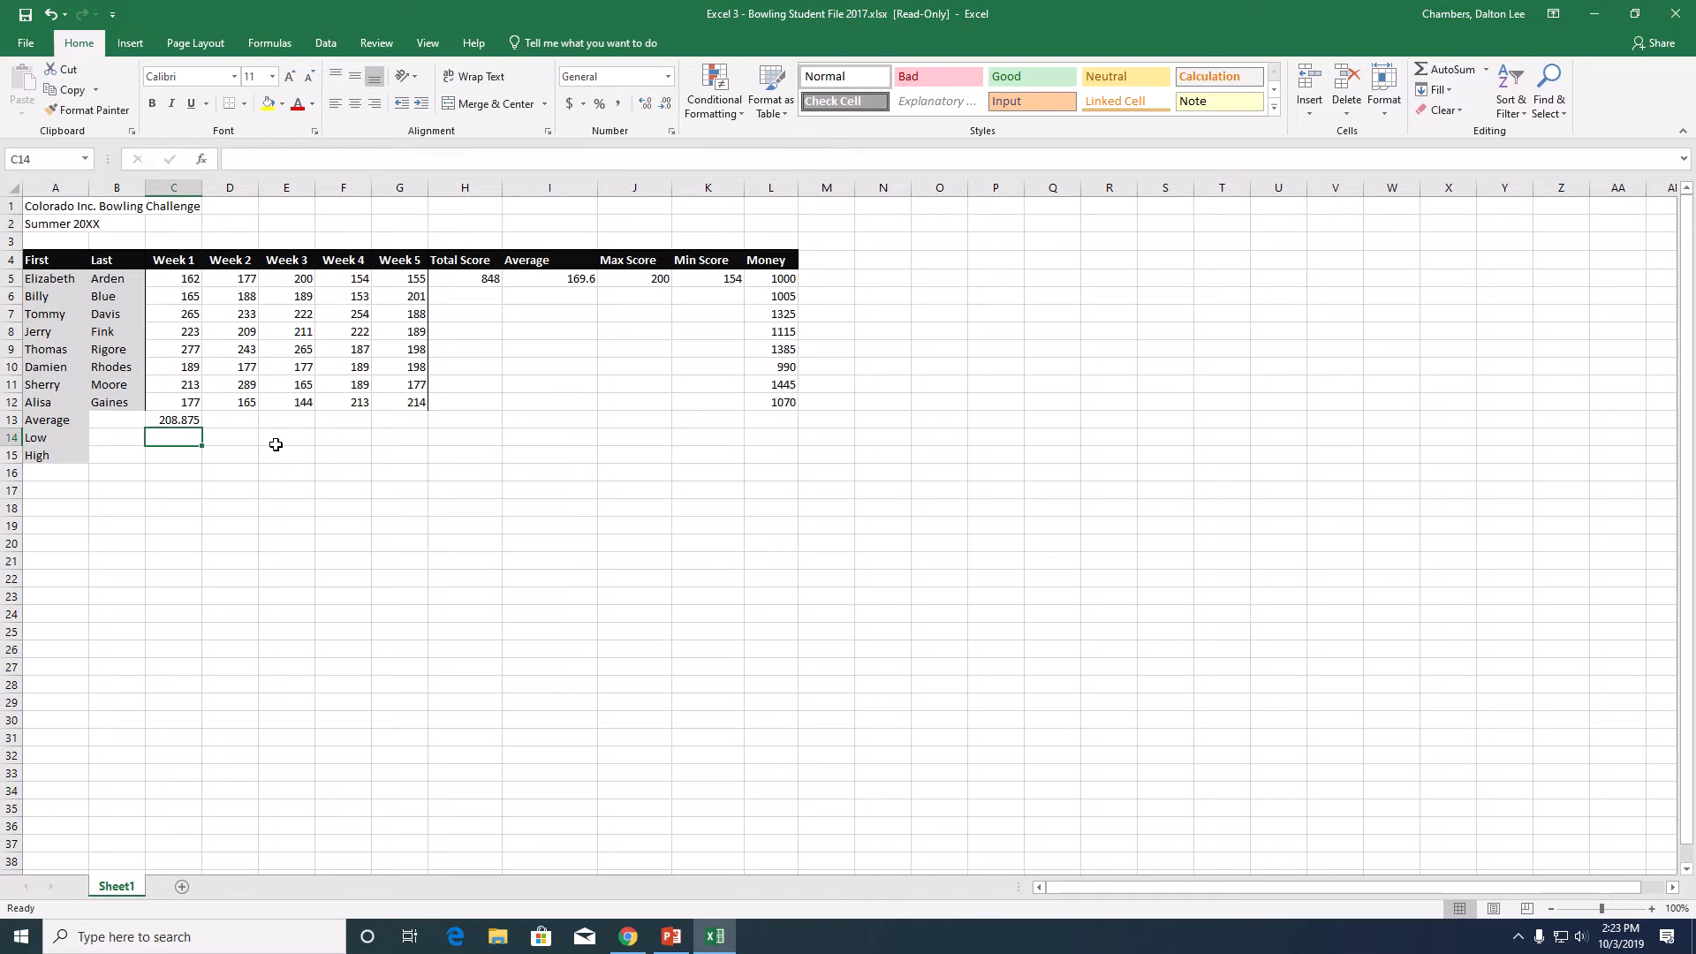
- Enter a MIN formula over C5:C12 in cell C14 for the lowest Week 1 score
type("=min")
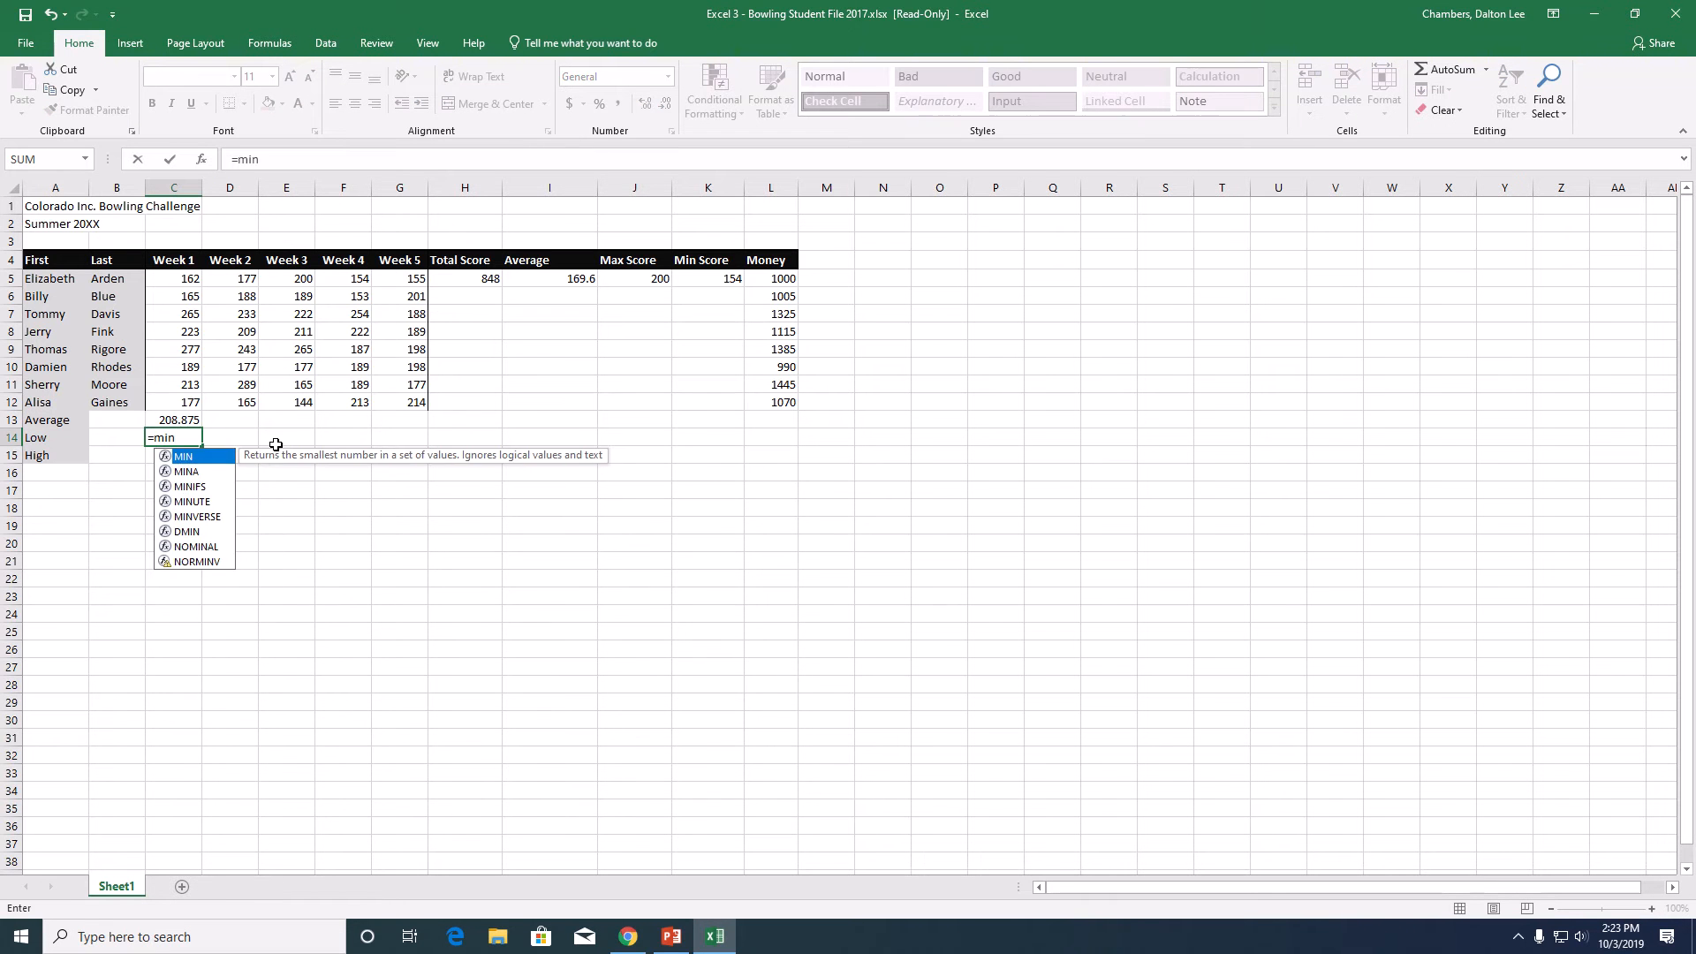
type("(")
left_click(187, 277)
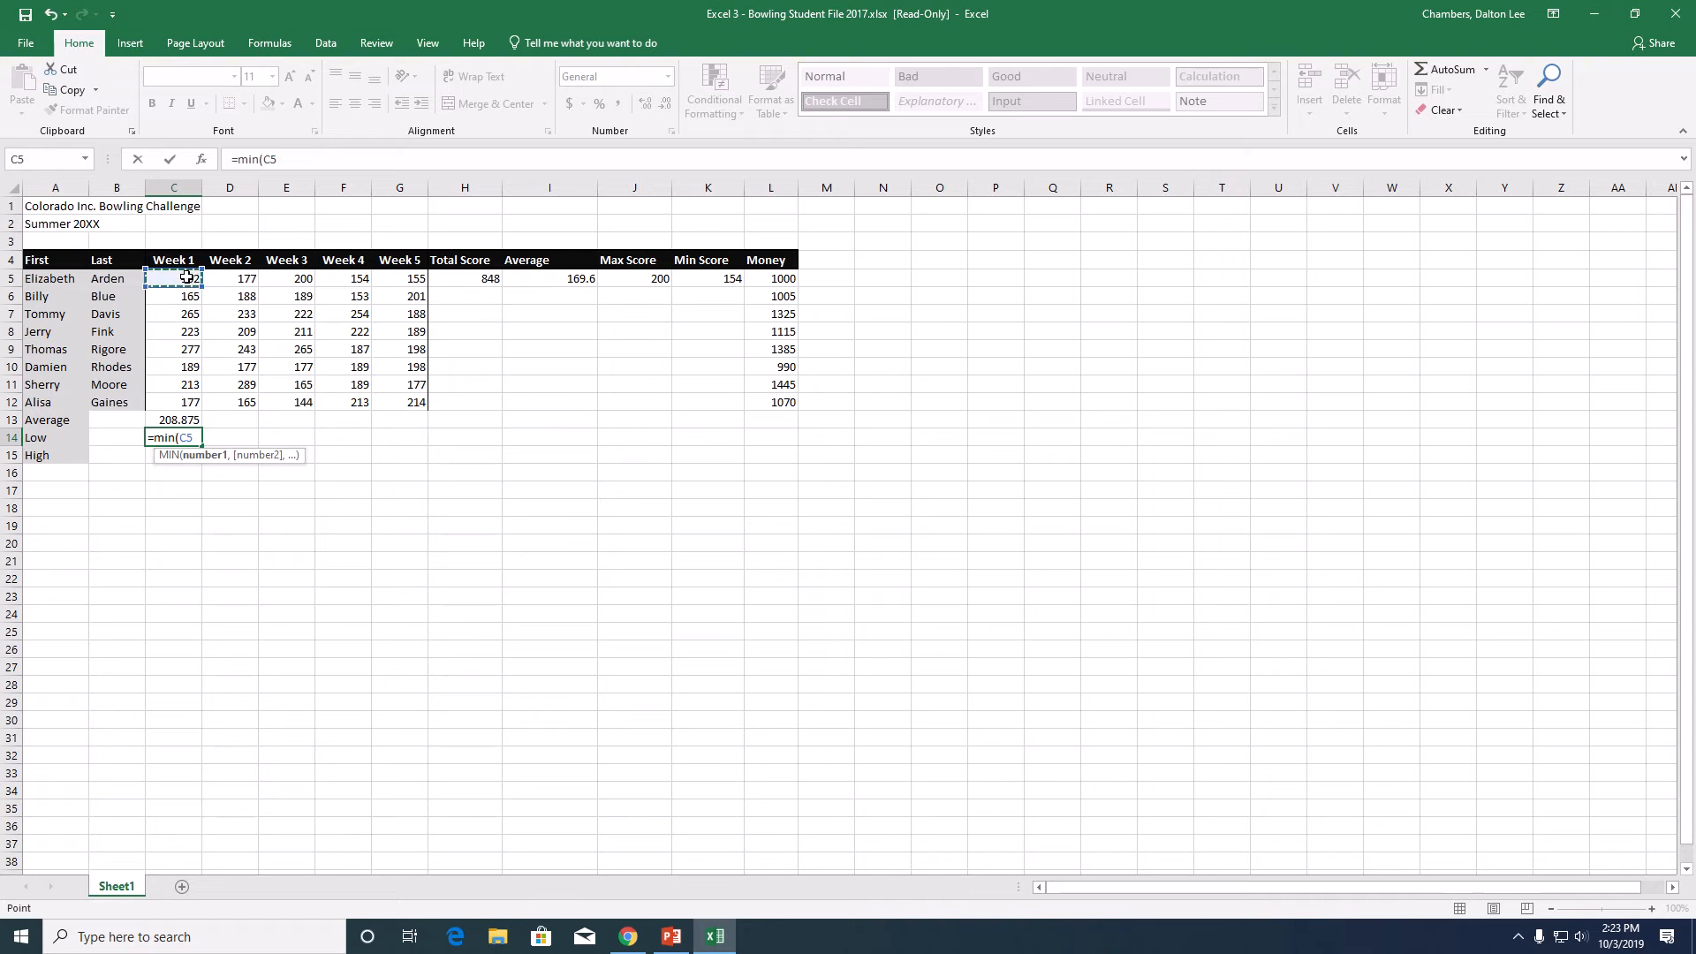
left_click_drag(187, 278, 195, 399)
key("Return")
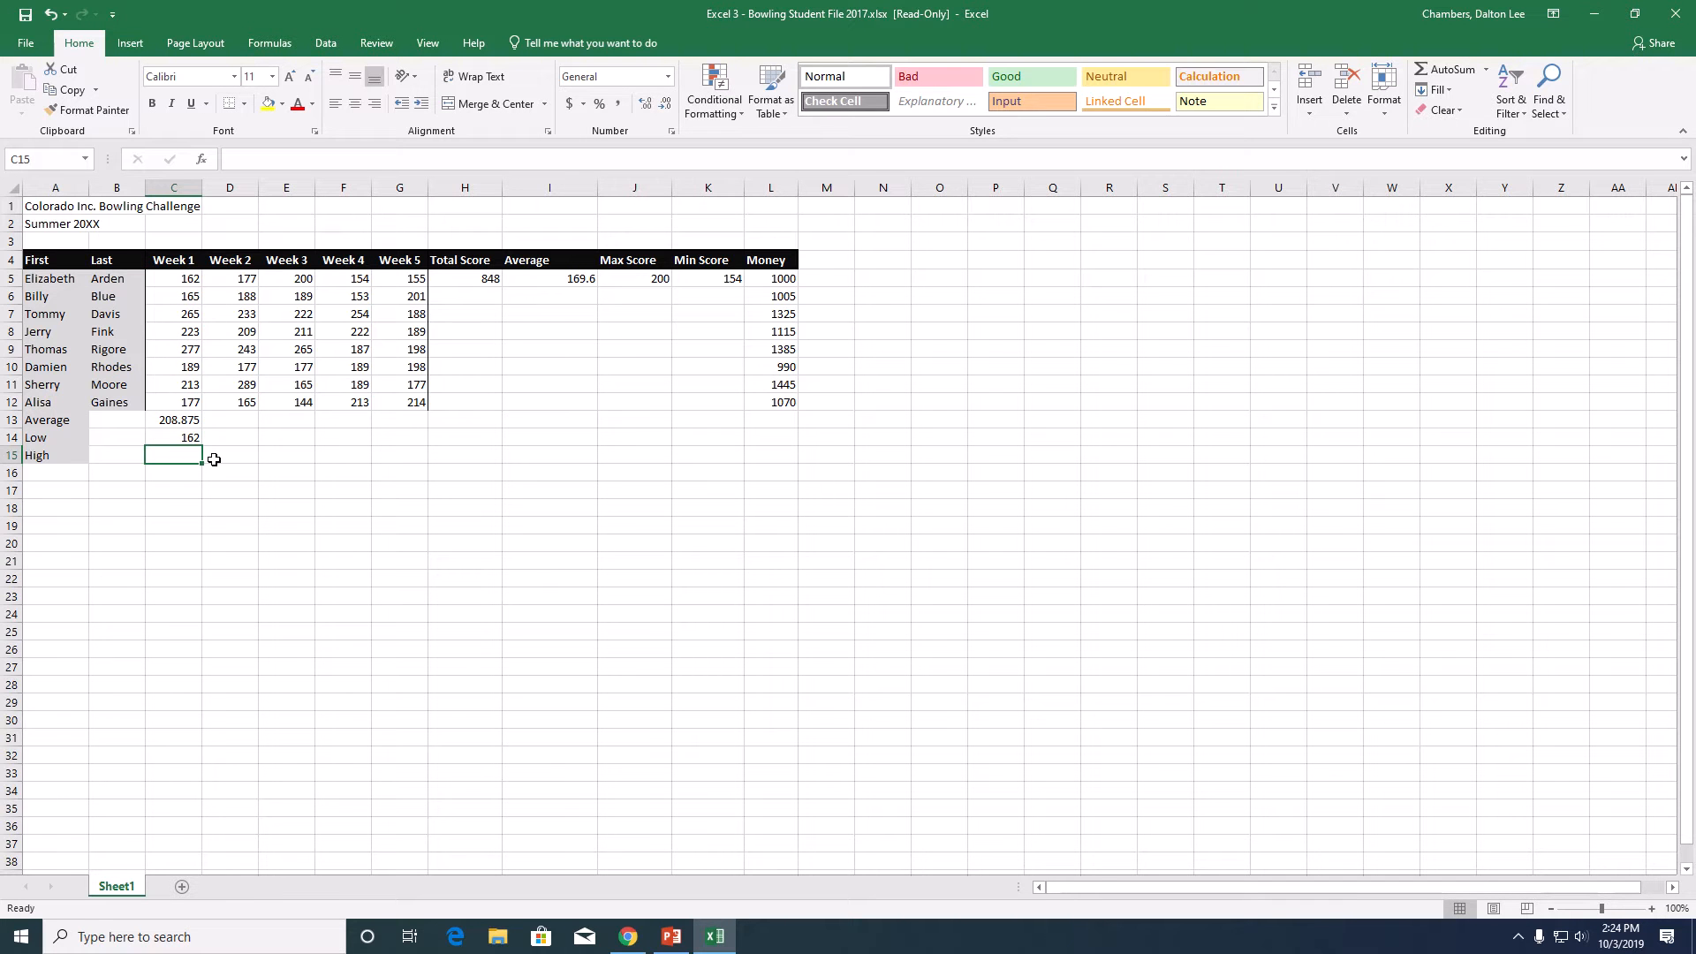
- Enter a MAX formula over C5:C12 in cell C15 for the highest Week 1 score
type("=")
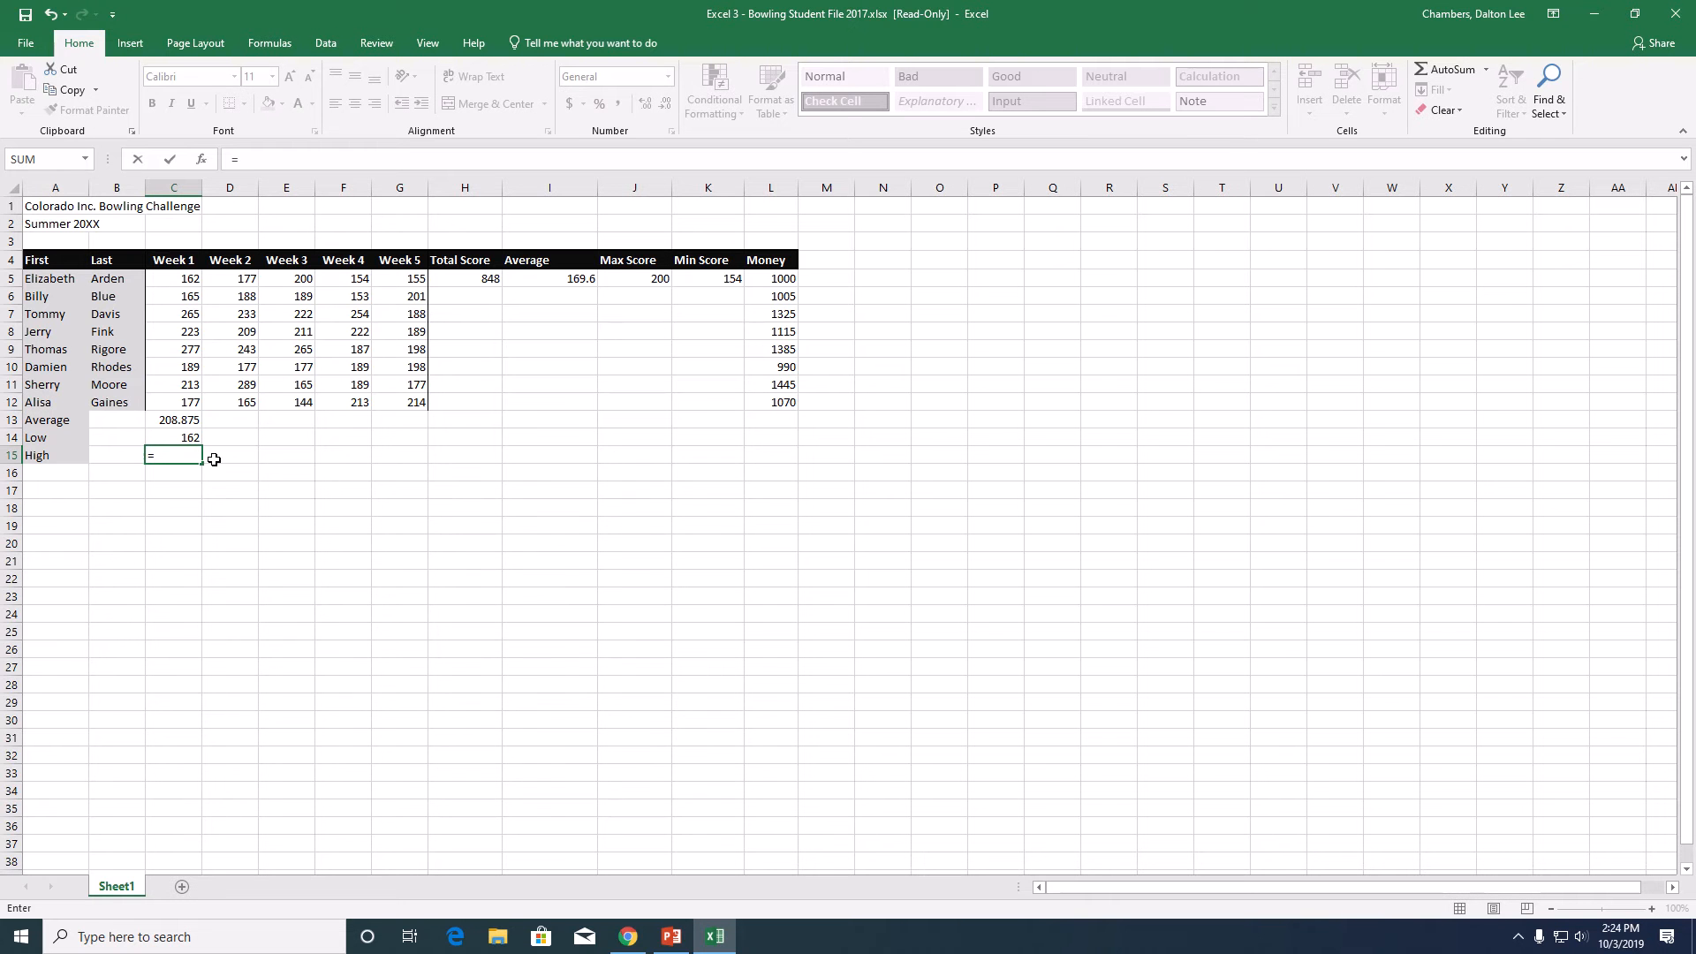
type("max(")
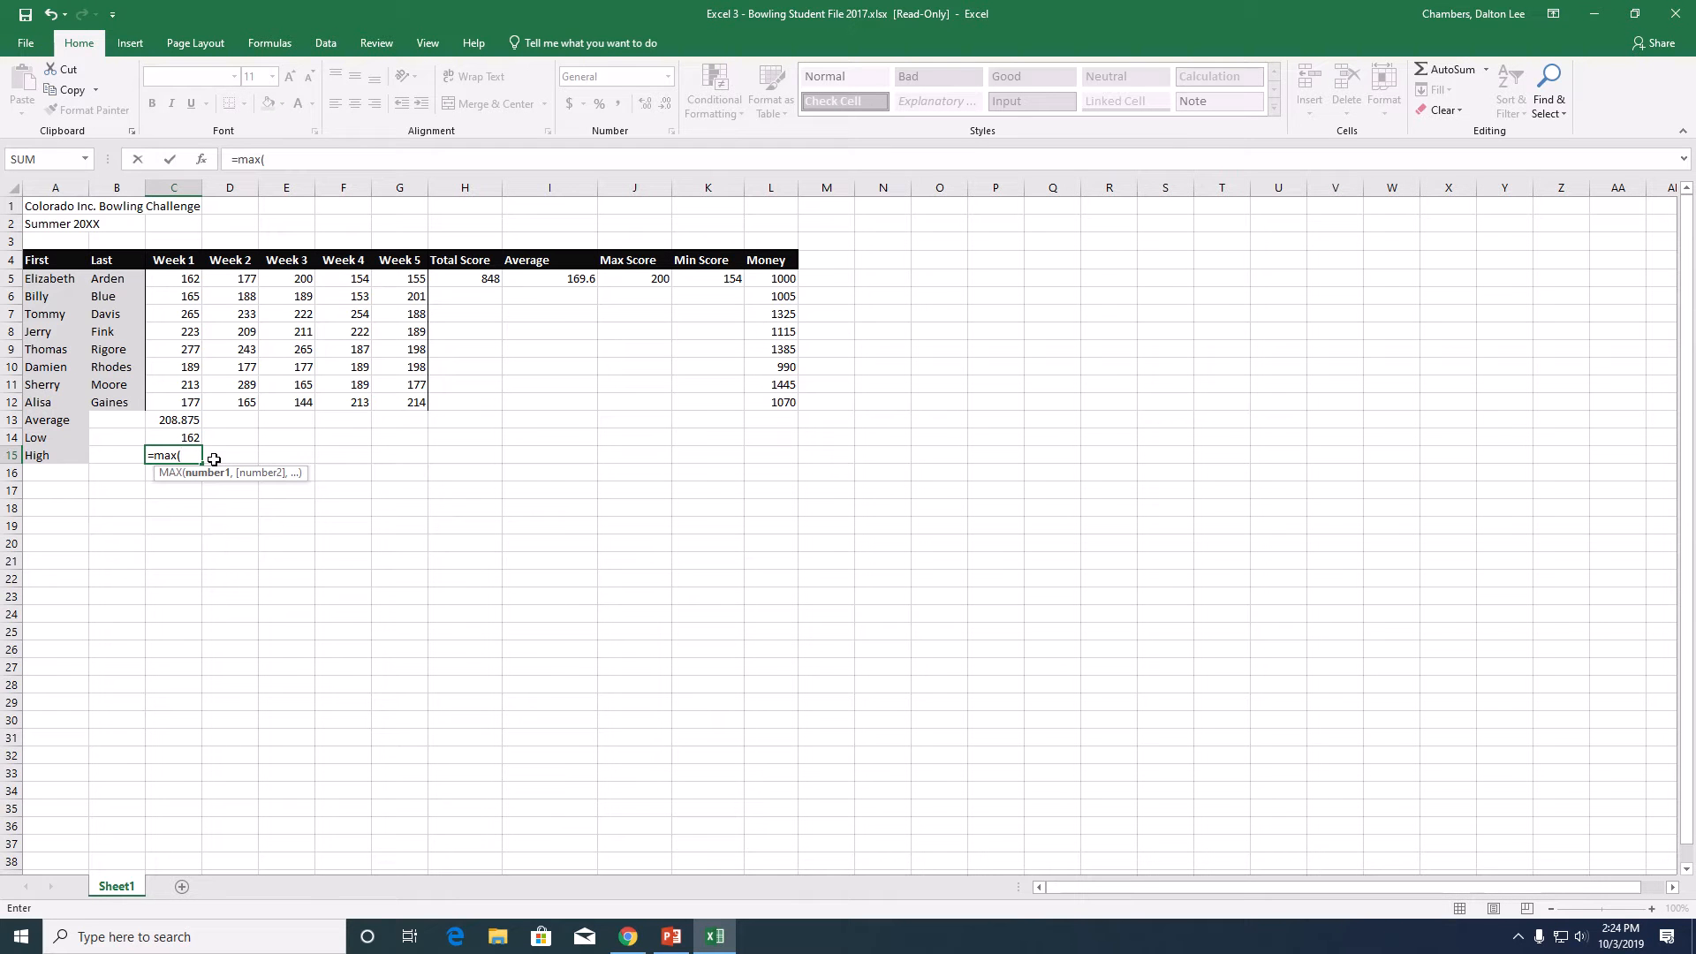
left_click_drag(191, 276, 188, 405)
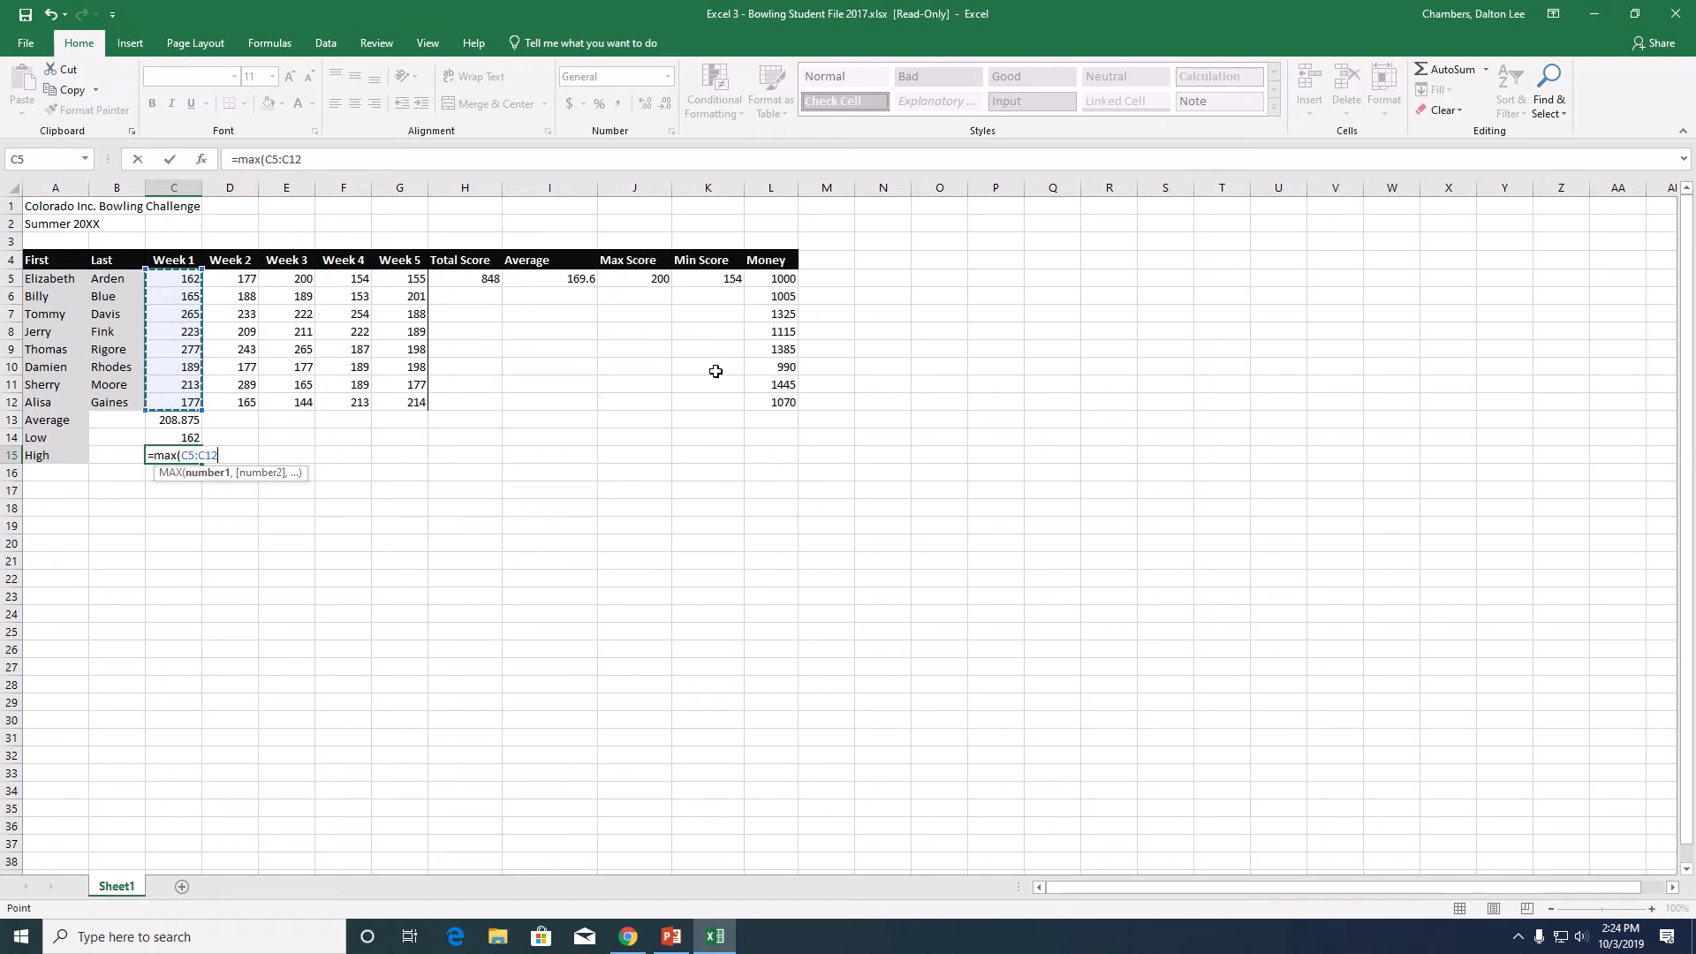
key("Return")
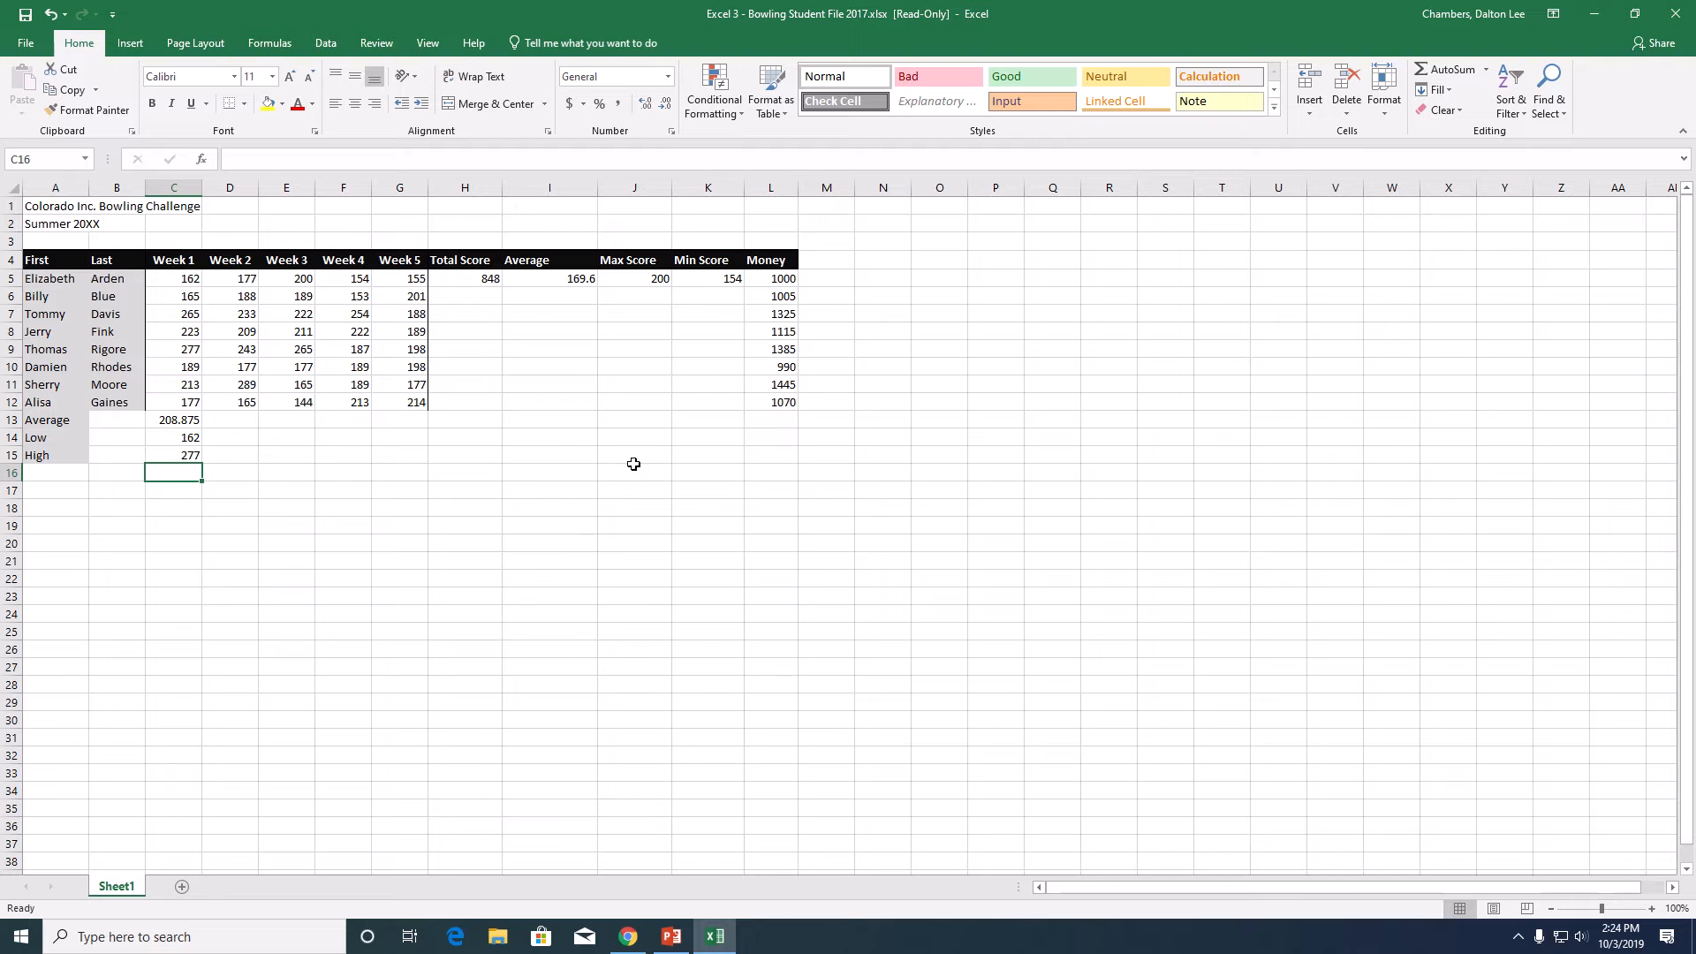
mouse_move(978, 7)
left_click(721, 59)
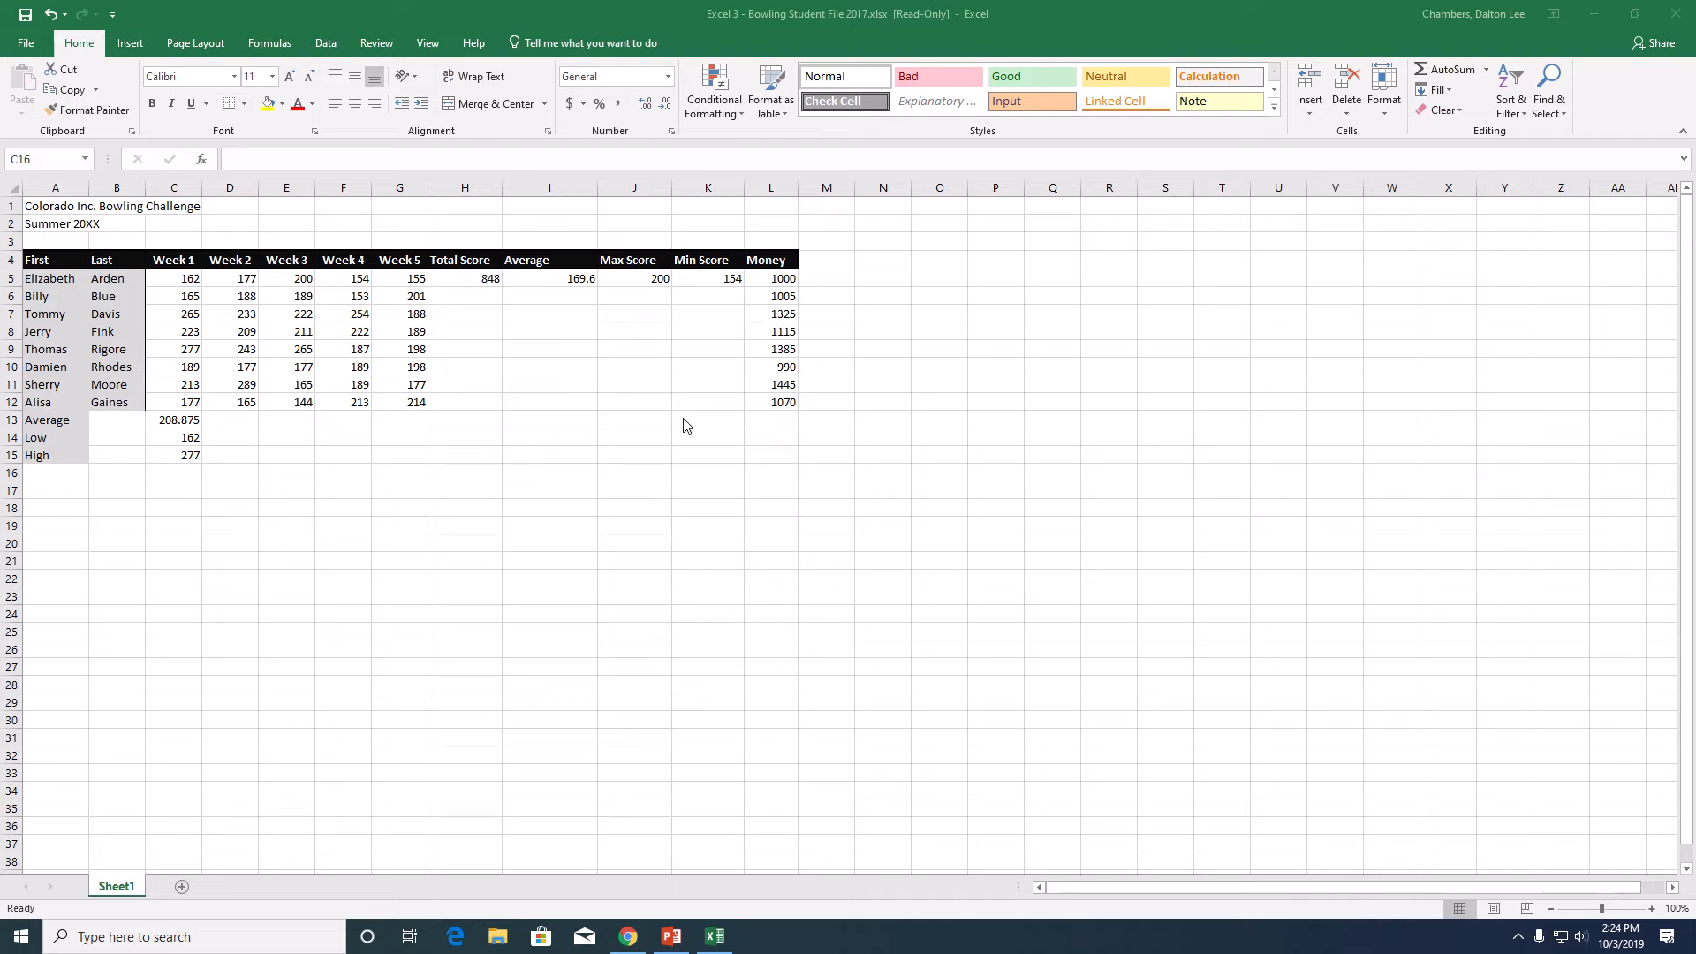
- Fill the total, average, max and min formulas in H5:K5 down for all the remaining bowlers
left_click_drag(470, 281, 723, 278)
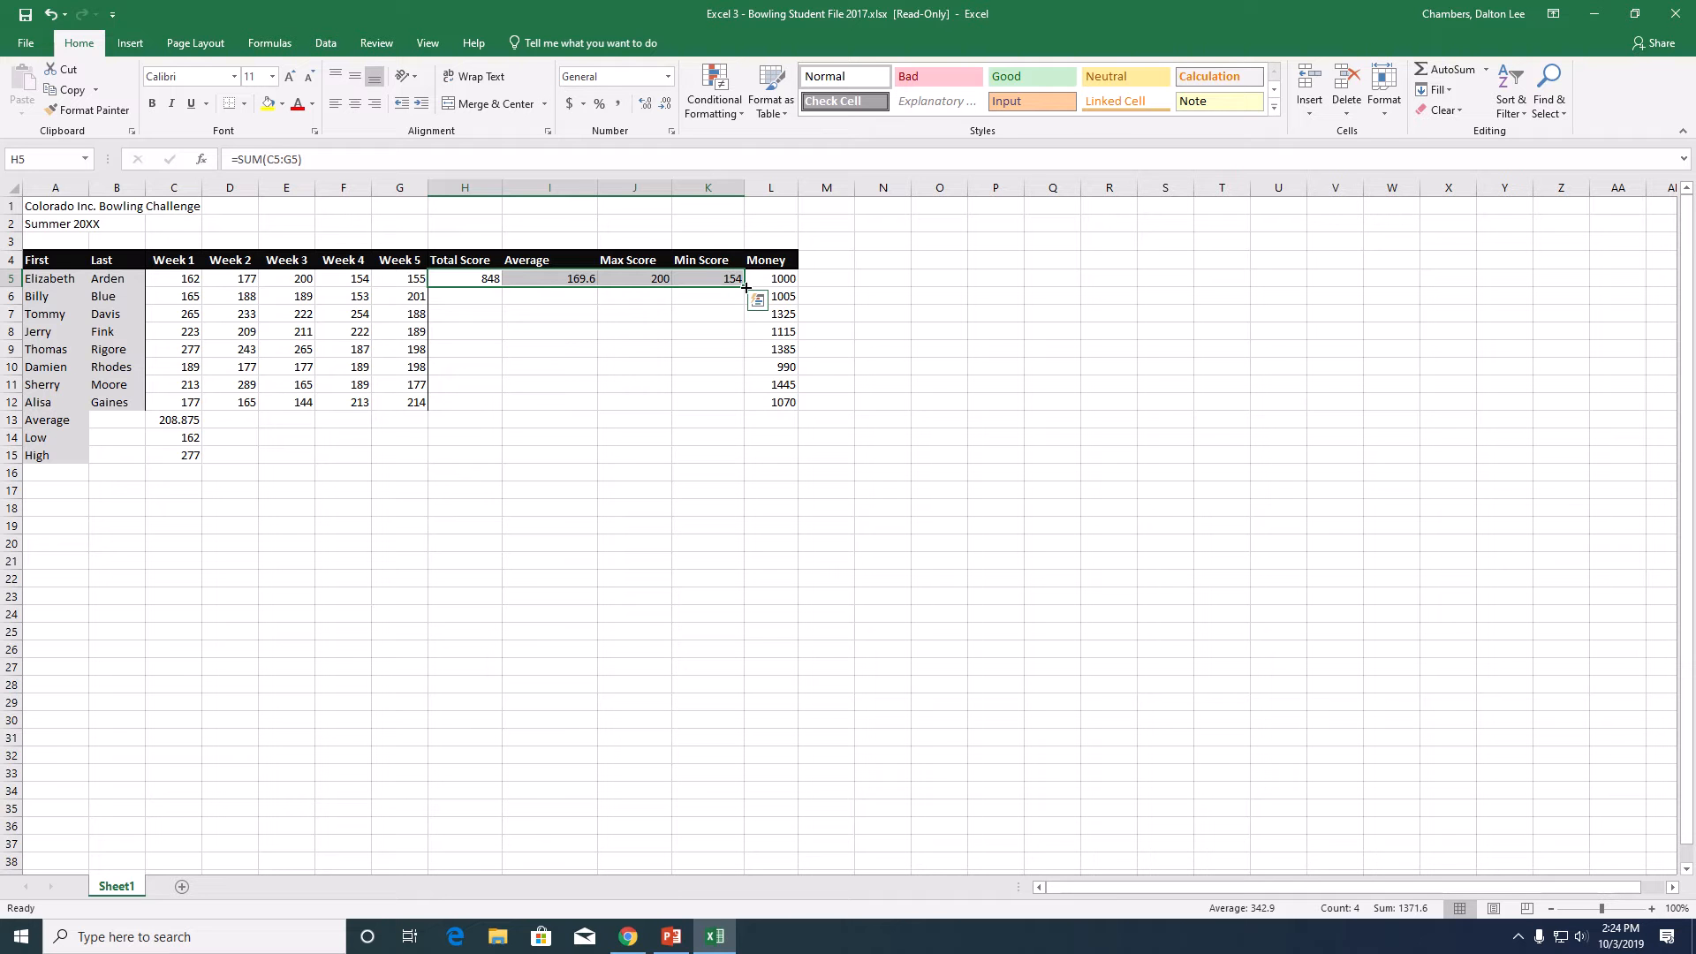
left_click_drag(746, 287, 747, 287)
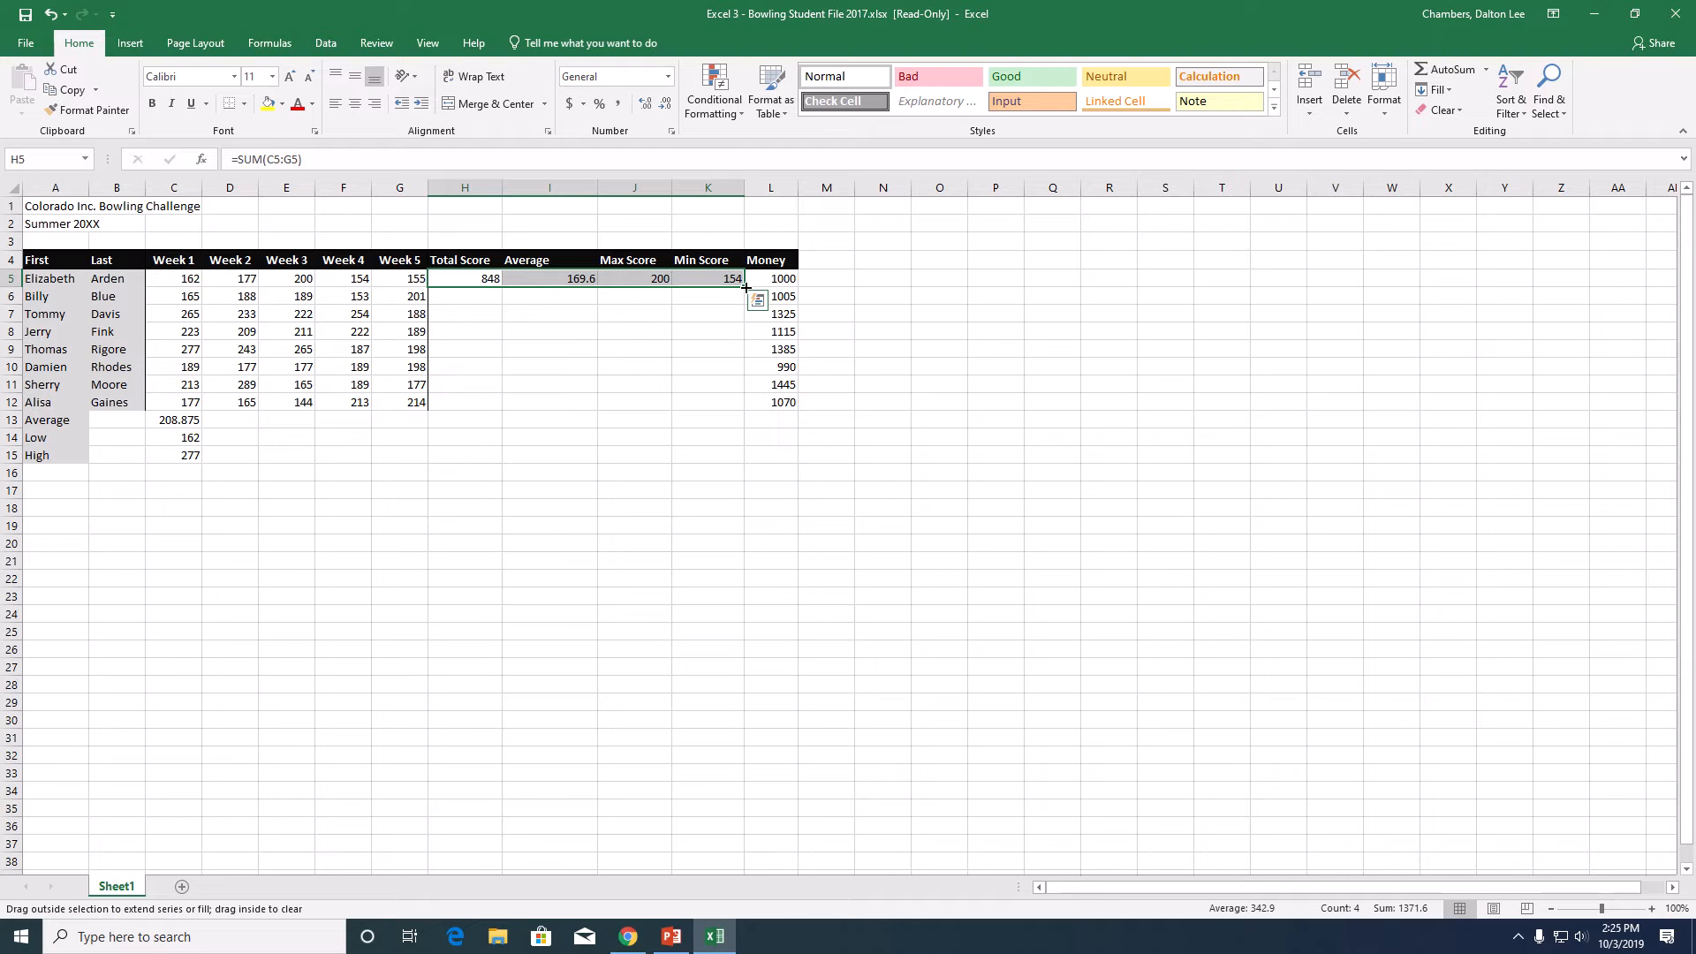
left_click_drag(746, 287, 744, 410)
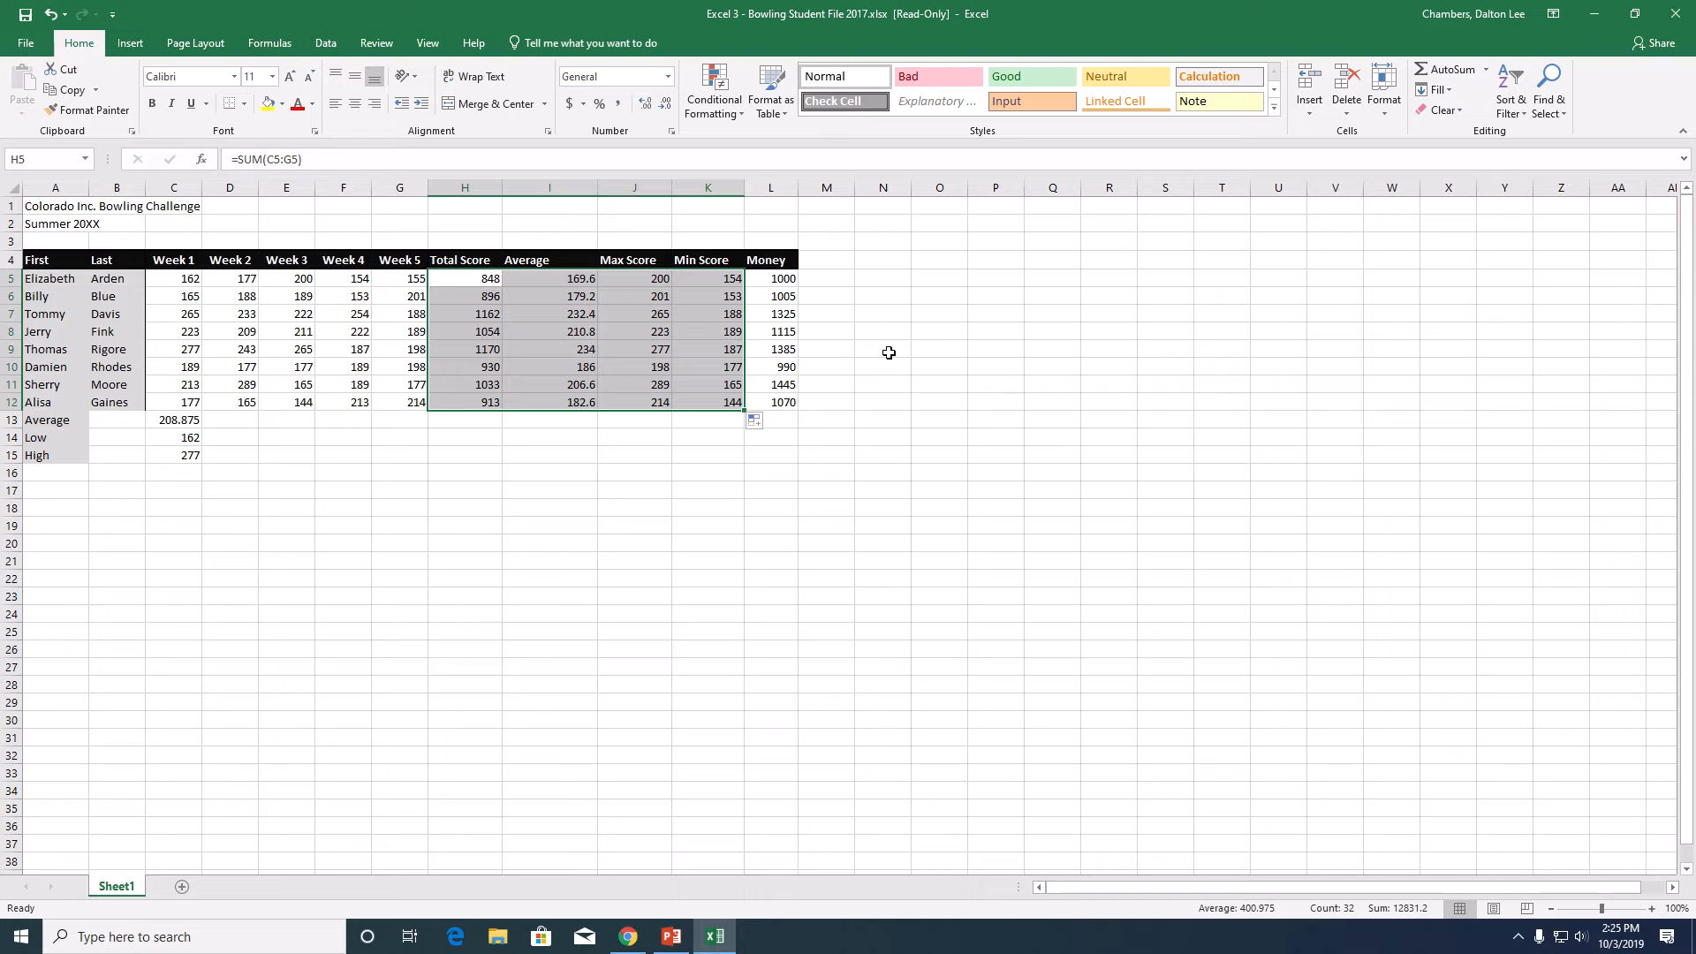
key("ctrl+z")
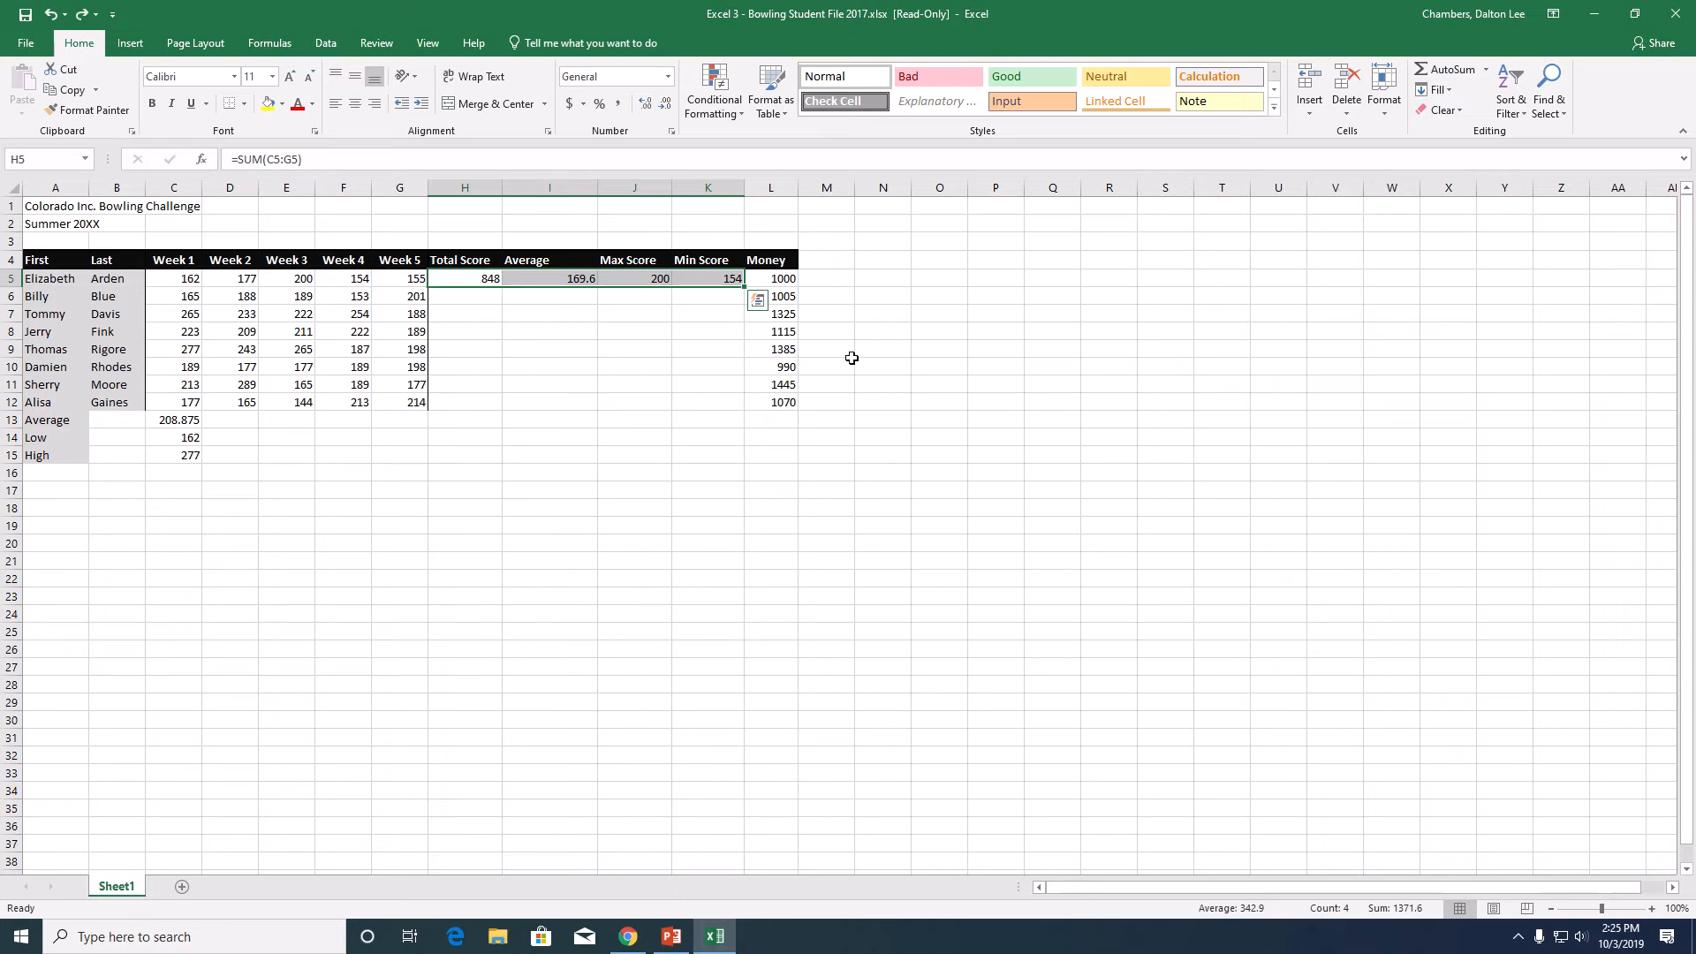
double_click(744, 283)
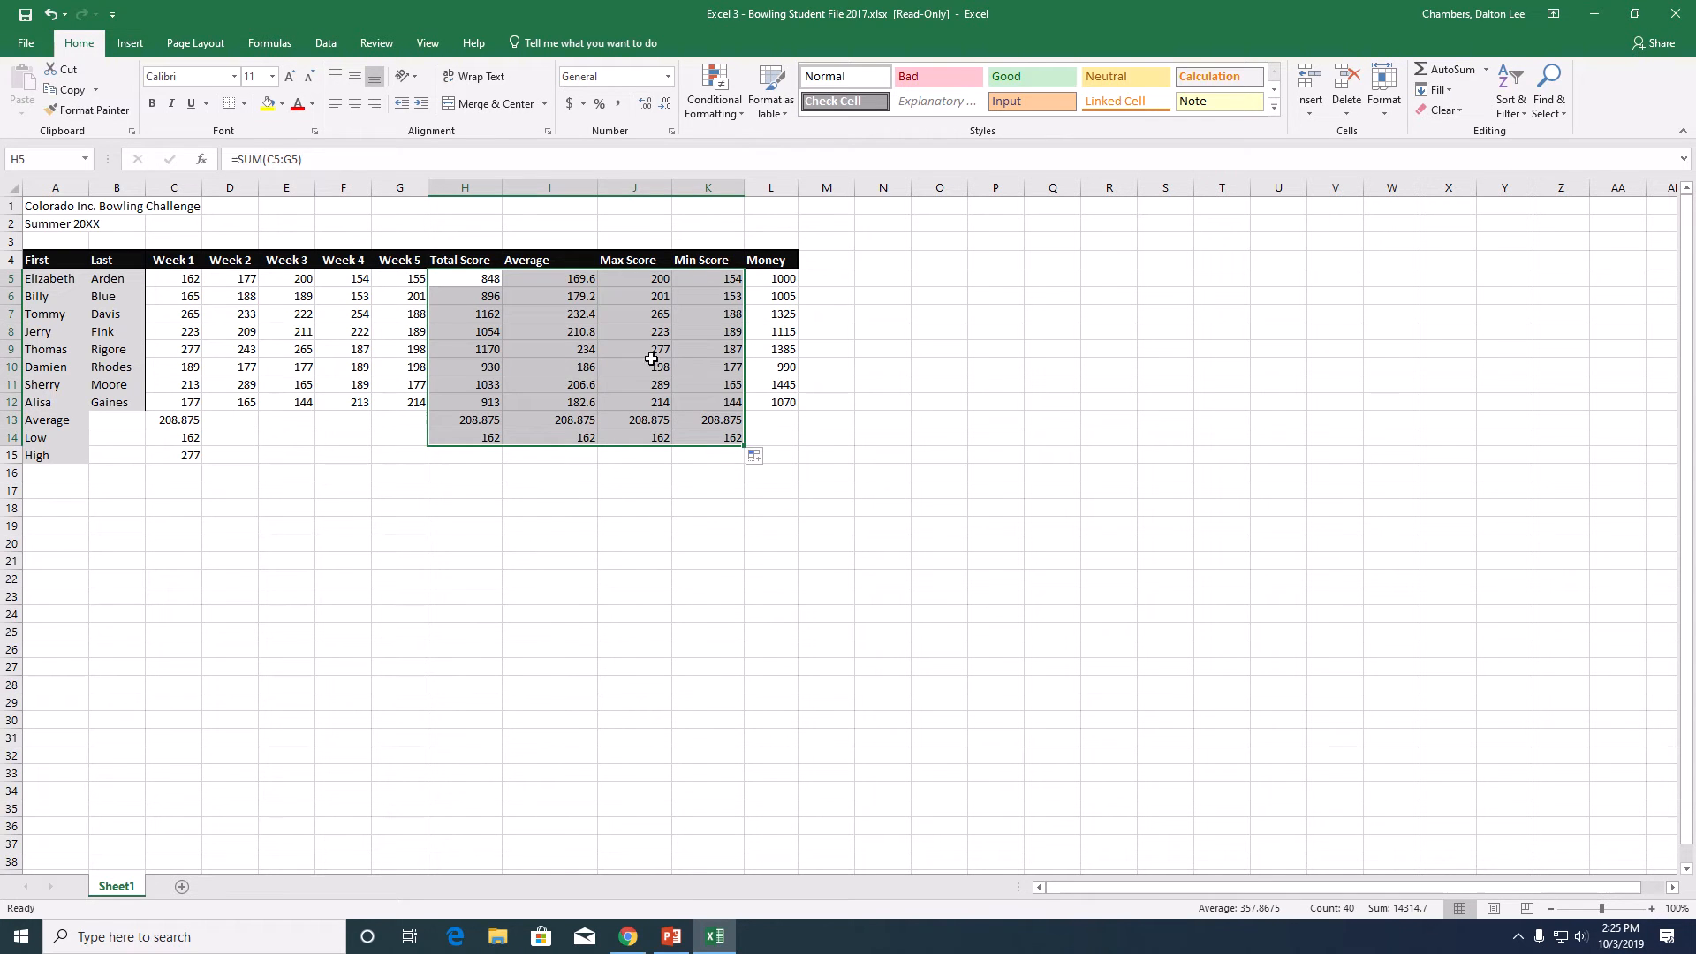
- Clear the surplus filled formulas from H13:K14 below the last bowler's row
left_click_drag(447, 426, 706, 441)
key("Delete")
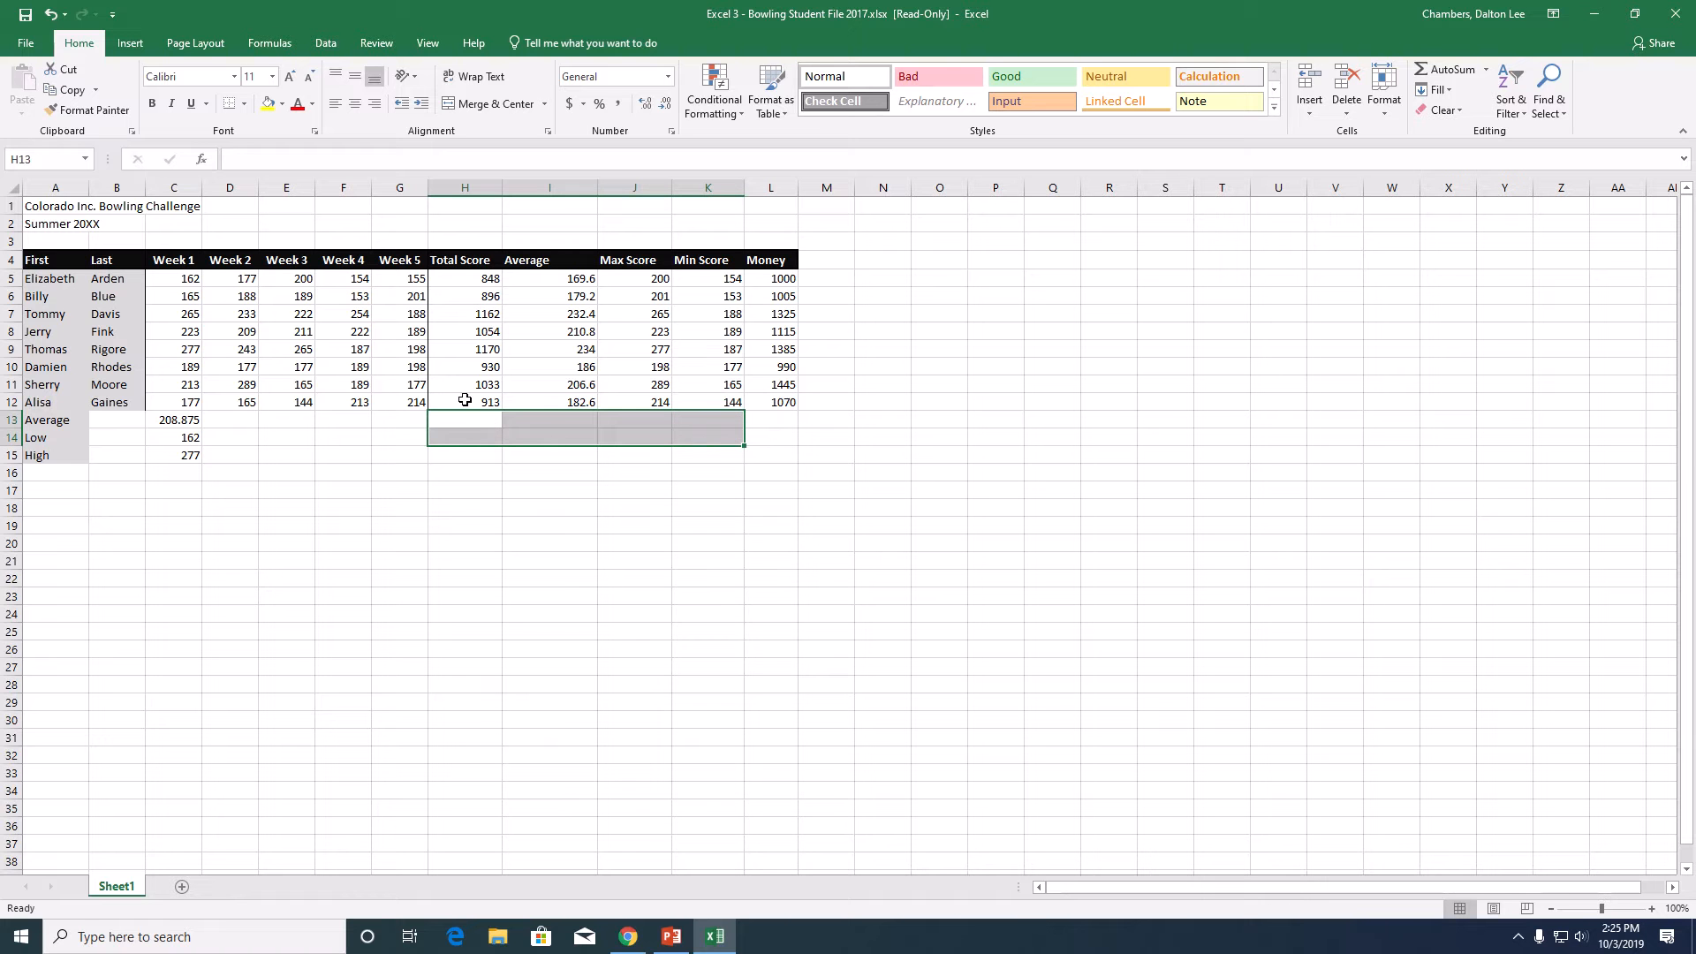
left_click_drag(465, 399, 729, 402)
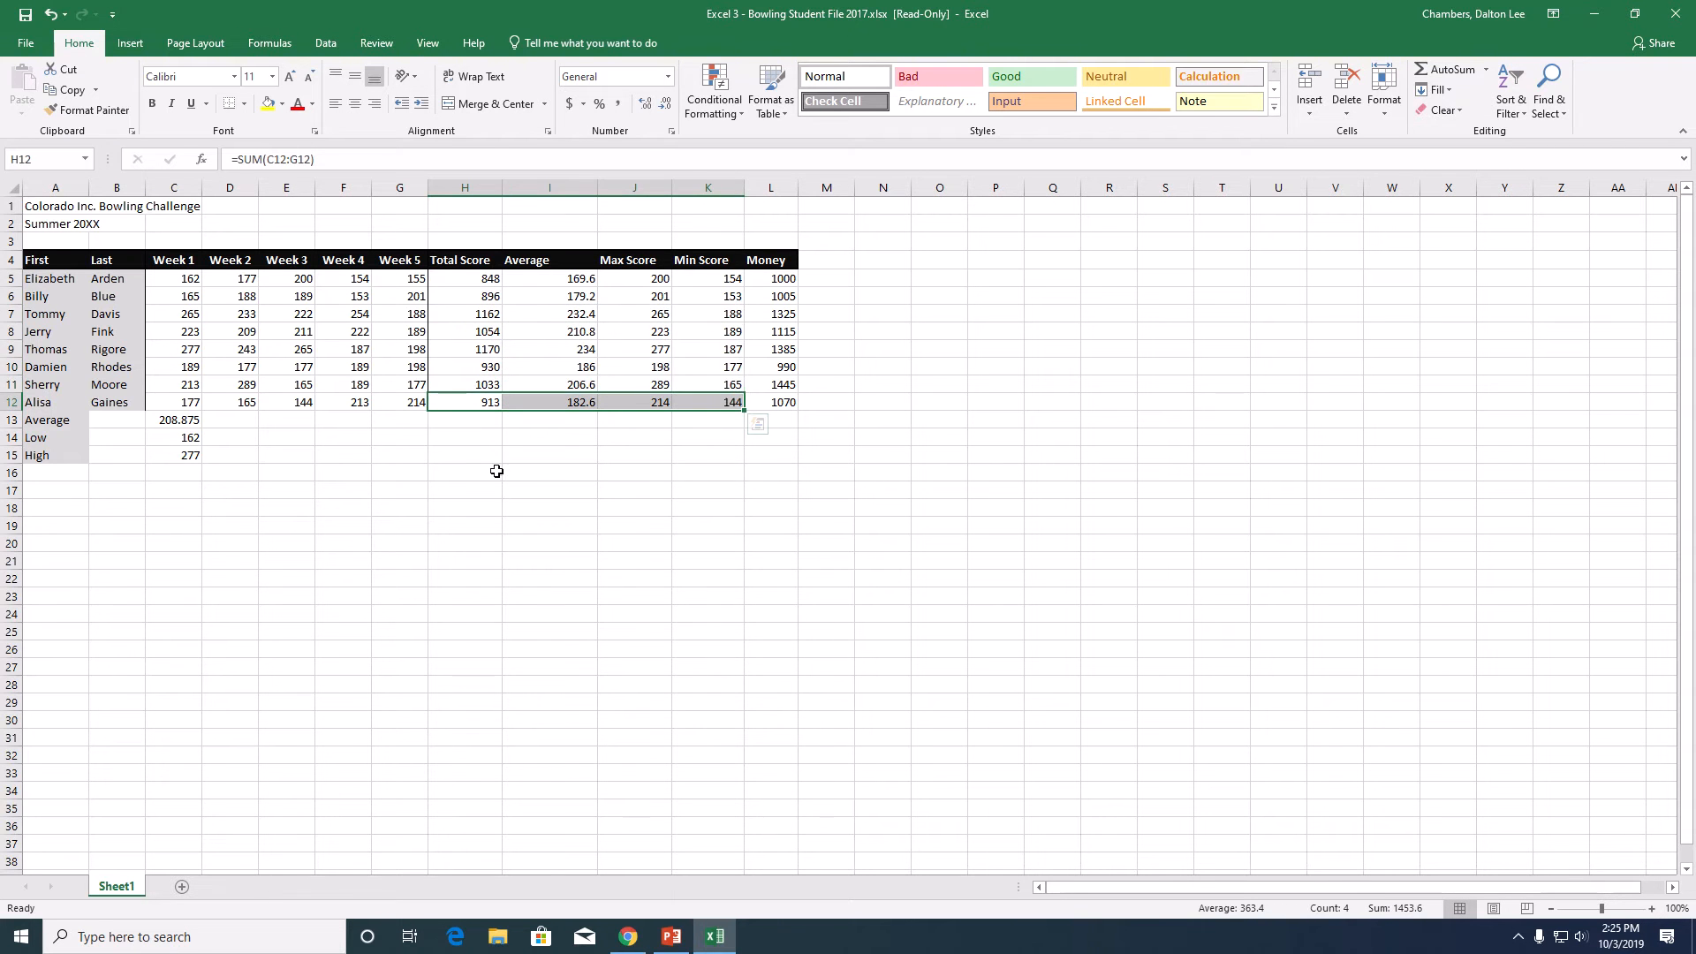
left_click(461, 427)
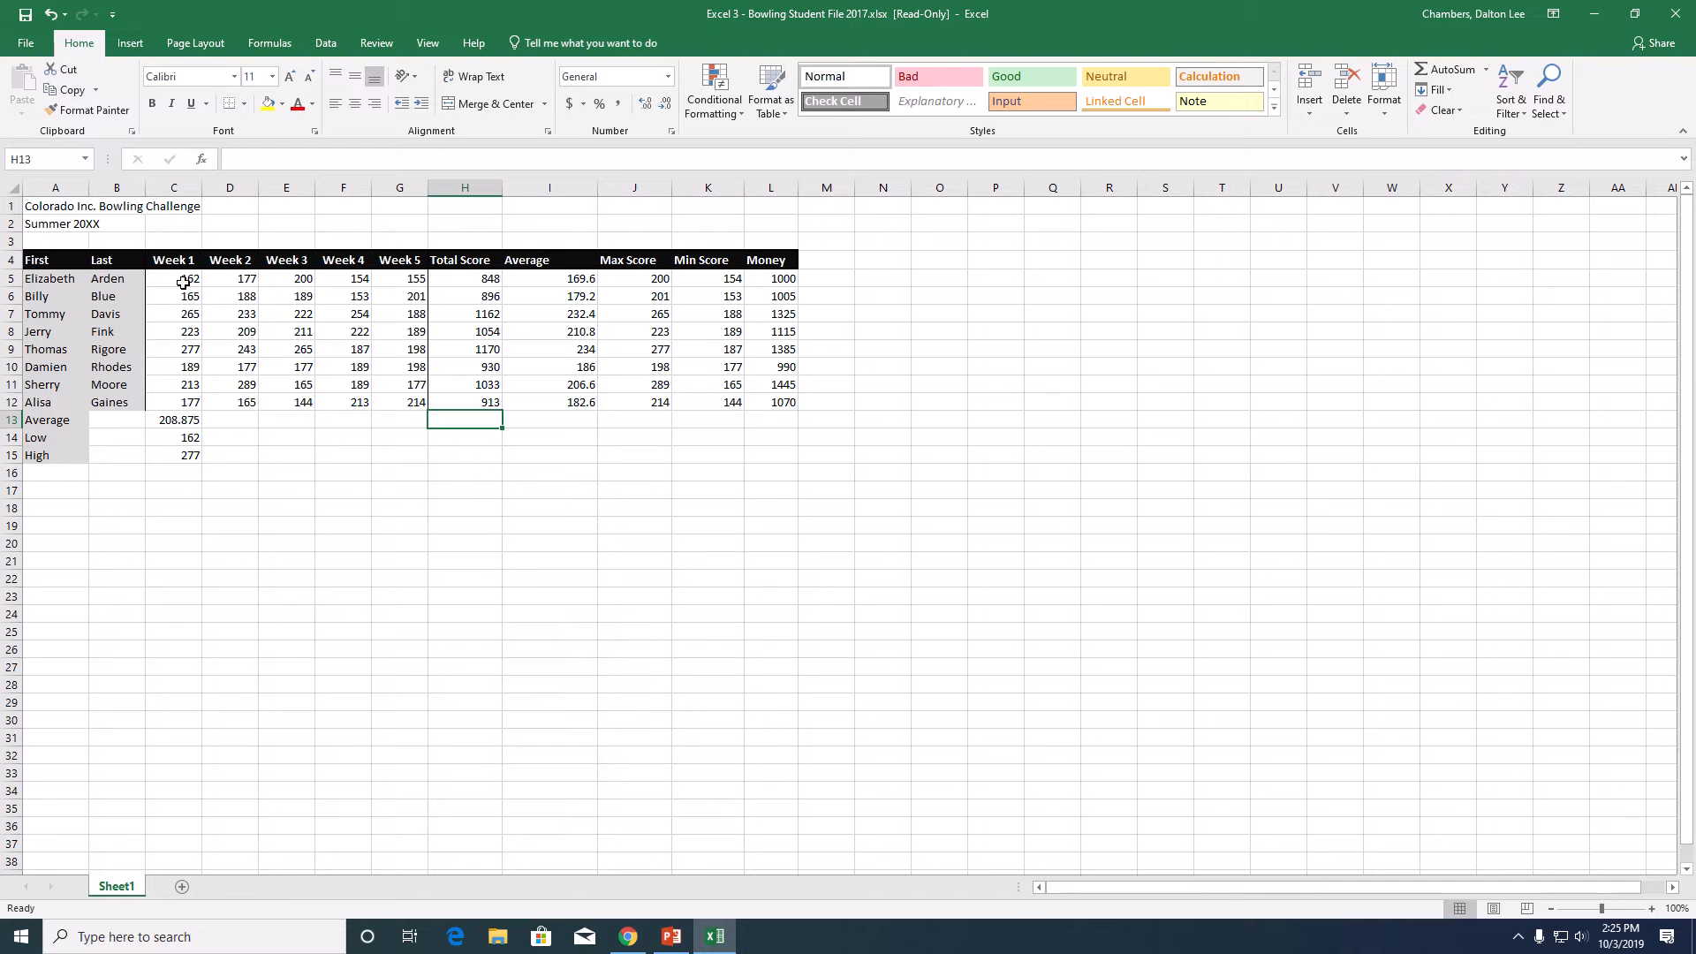
- Fill the Average, Low and High formulas in C13:C15 across to the Money column L
left_click(188, 420)
left_click_drag(189, 421, 190, 457)
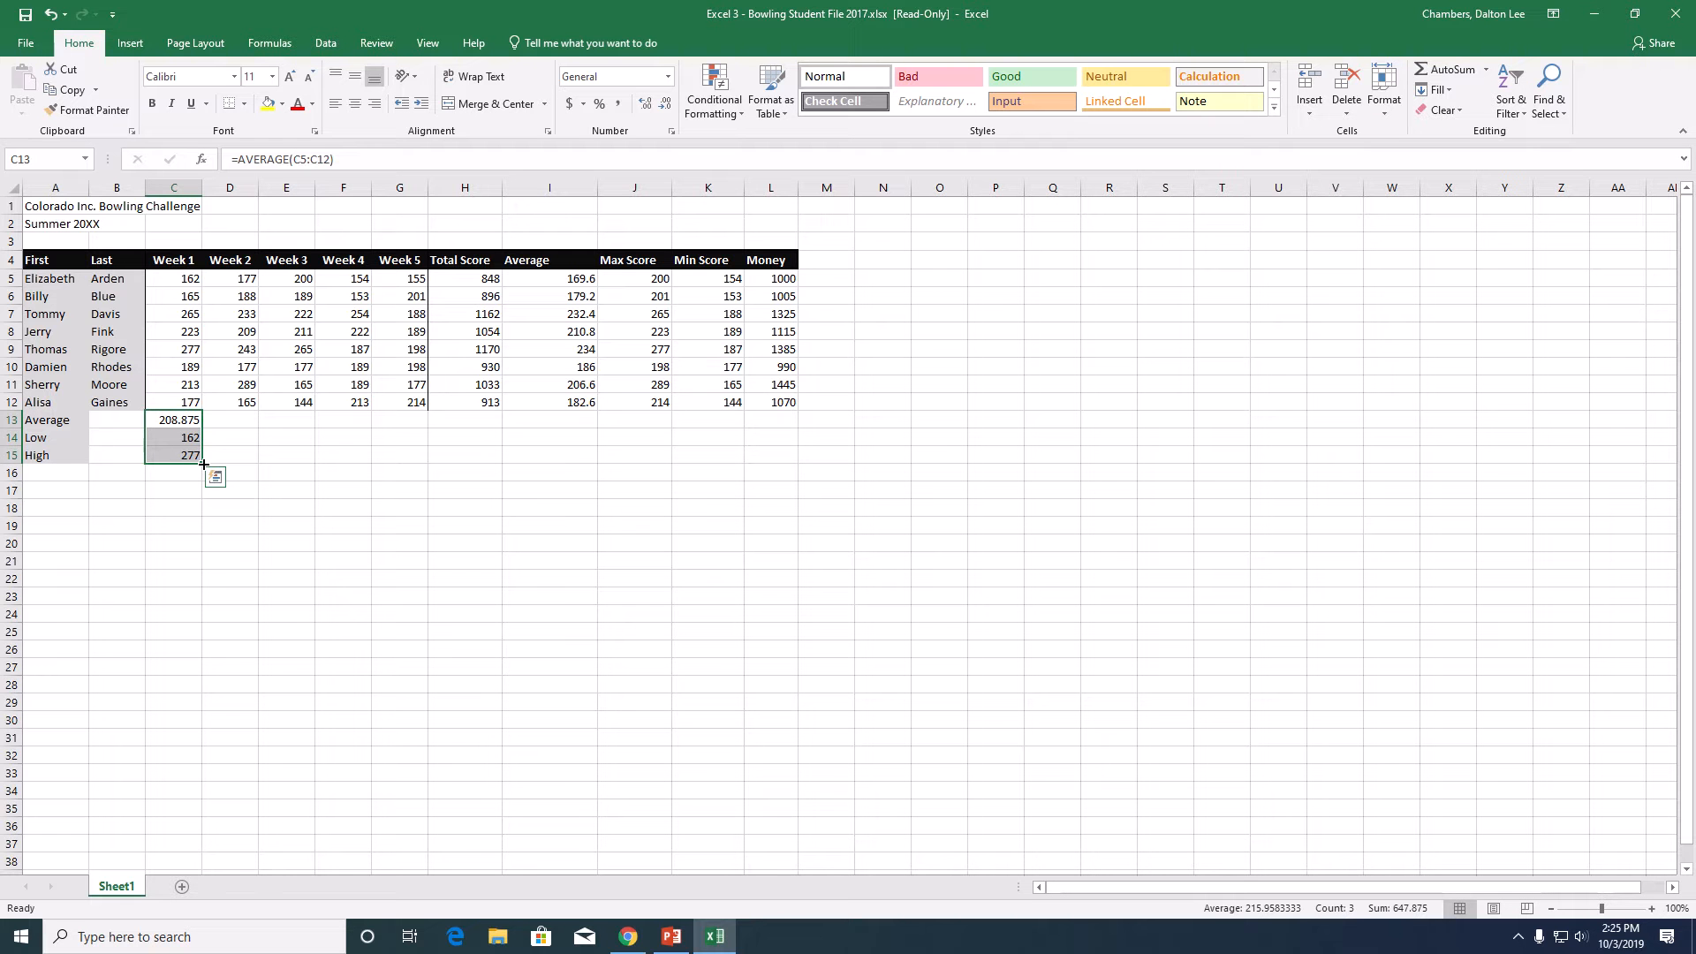
left_click_drag(204, 465, 773, 439)
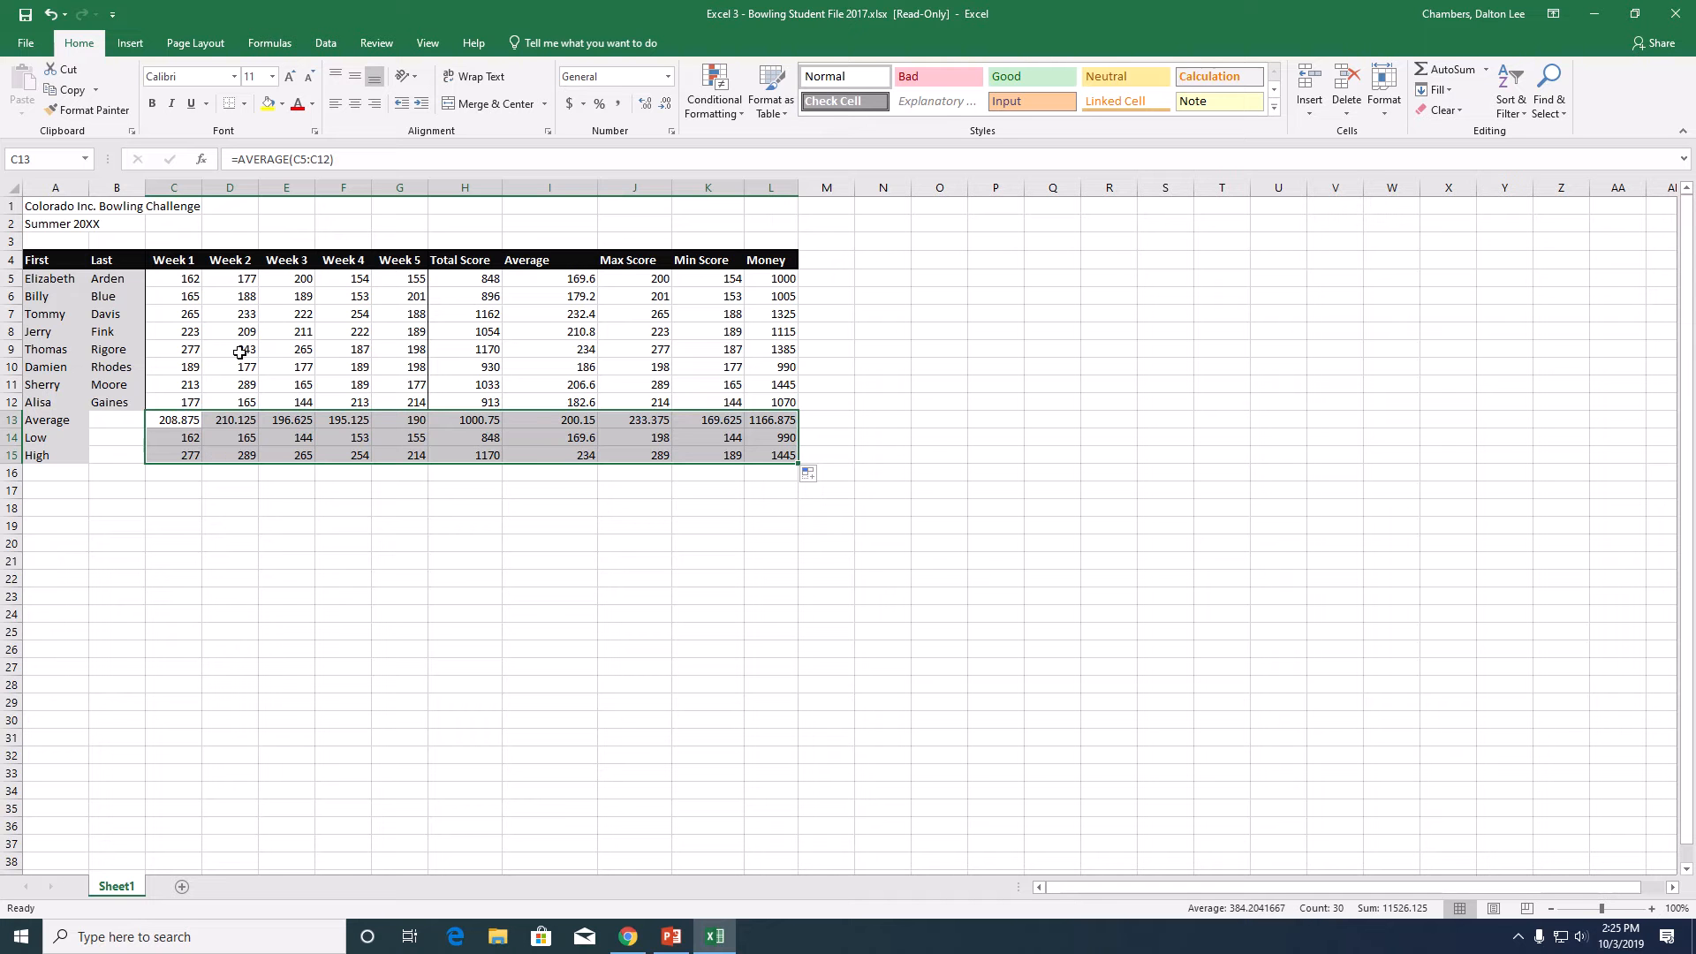
- Middle-align the headings and numbers in C4:L15 vertically and try to center them horizontally
left_click(180, 262)
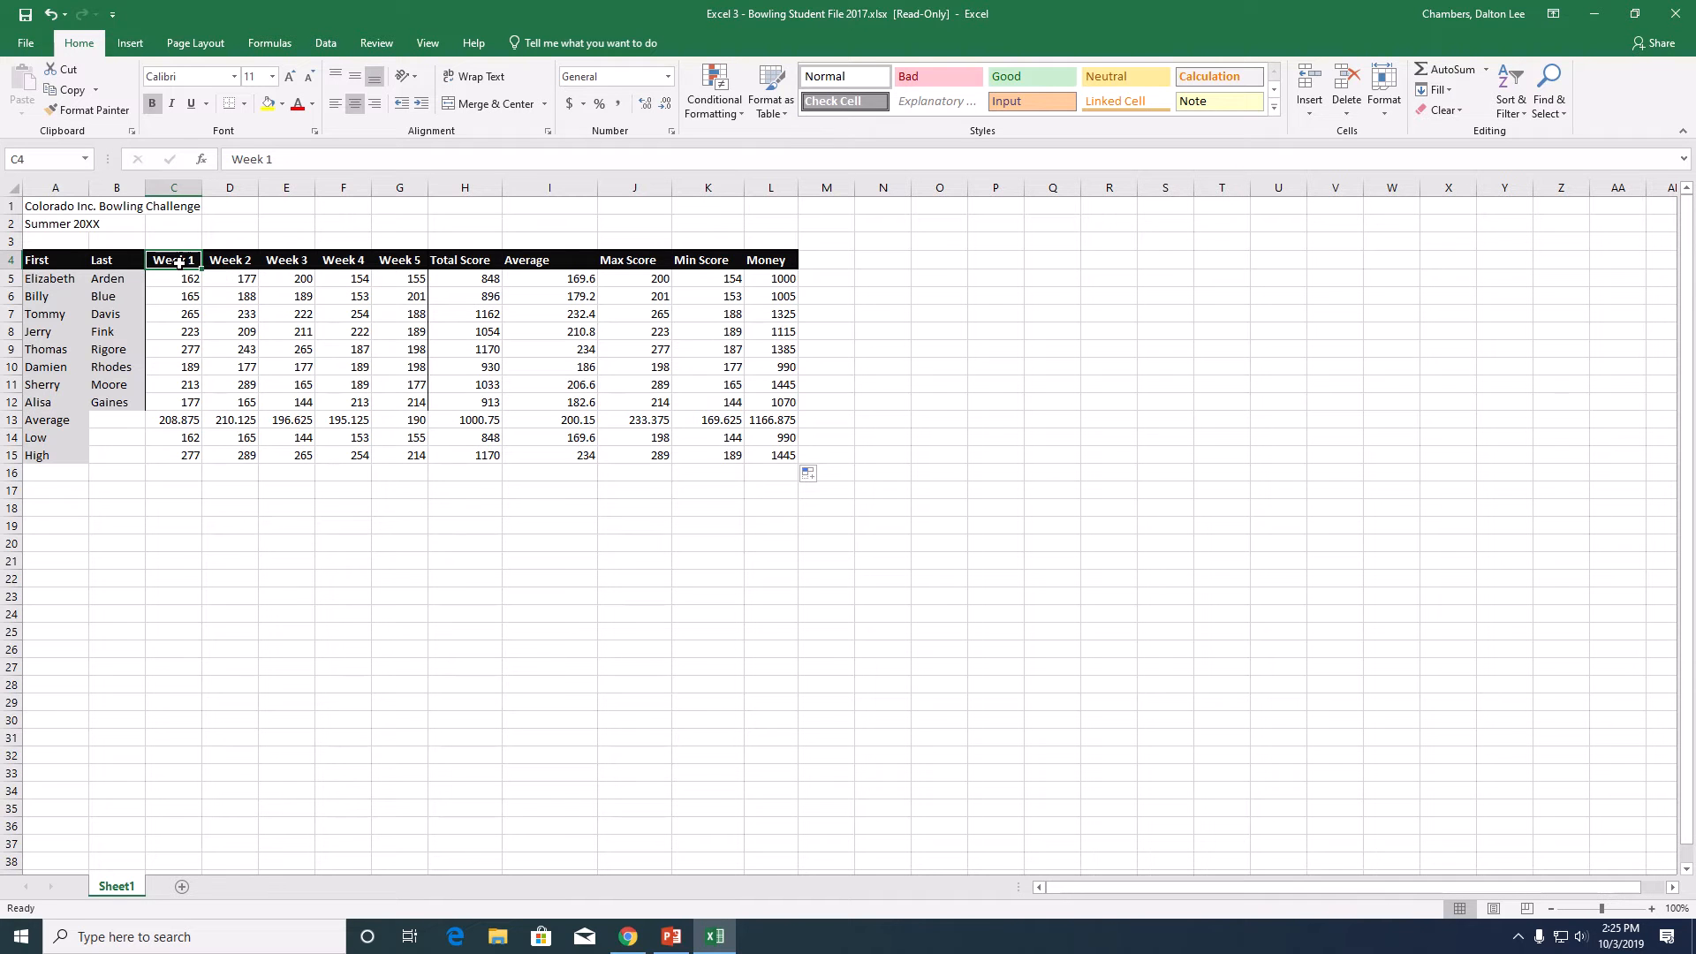
left_click_drag(180, 262, 771, 457)
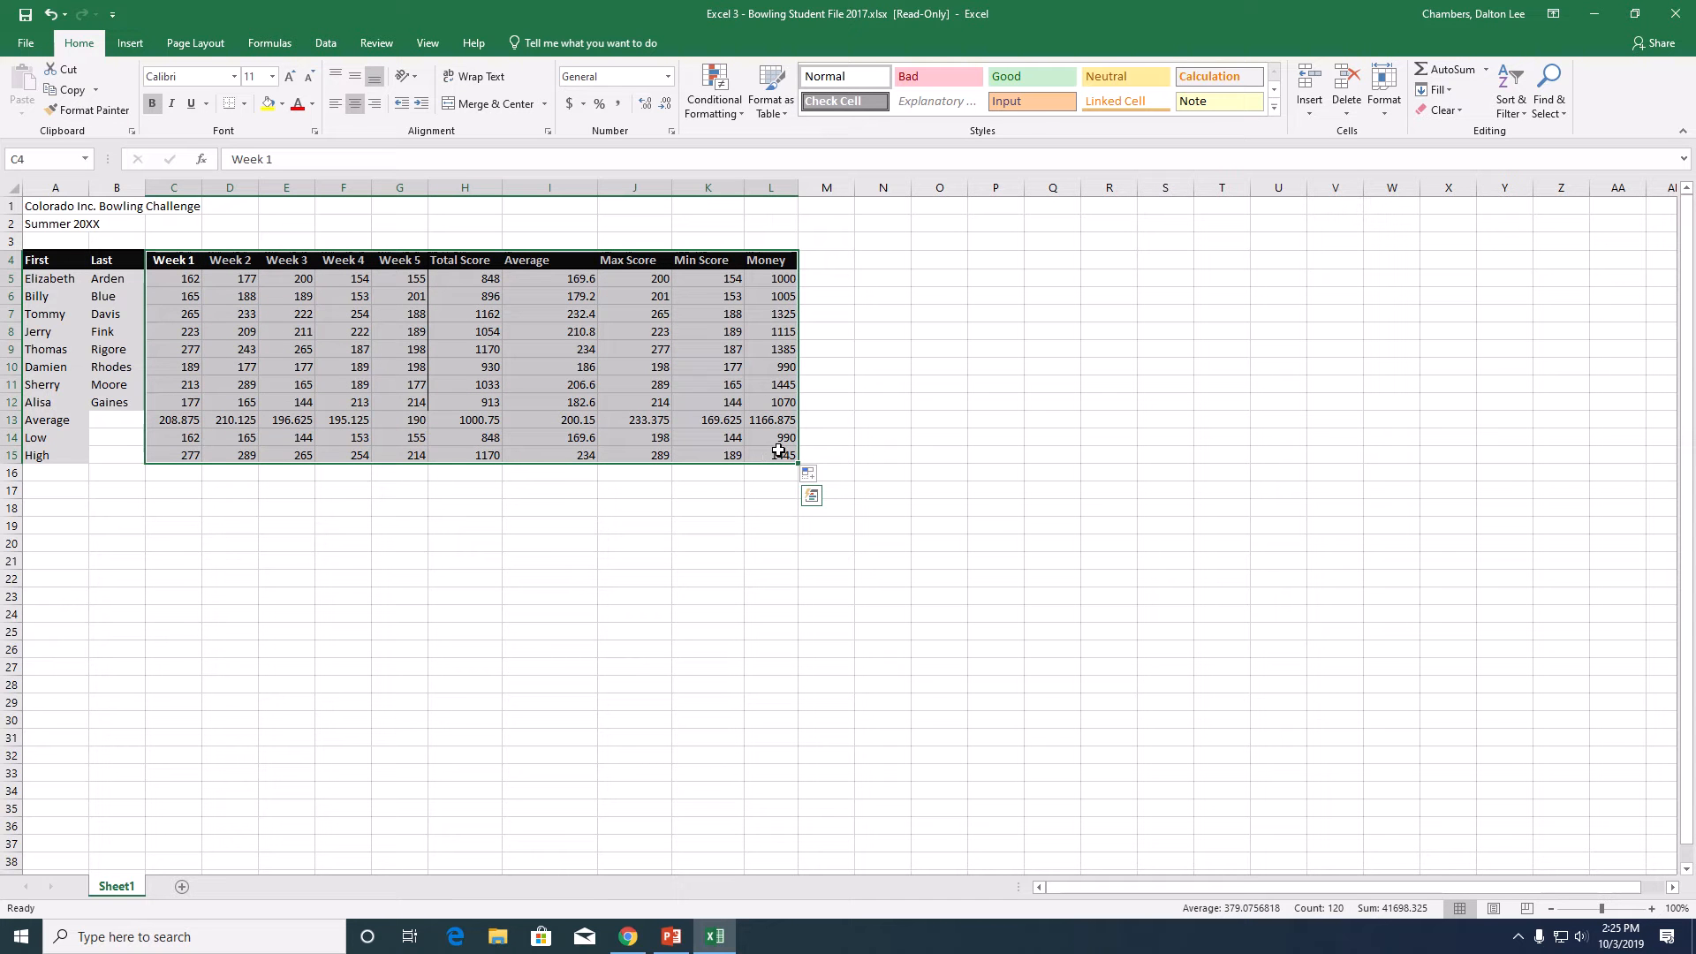
left_click(357, 78)
left_click(358, 105)
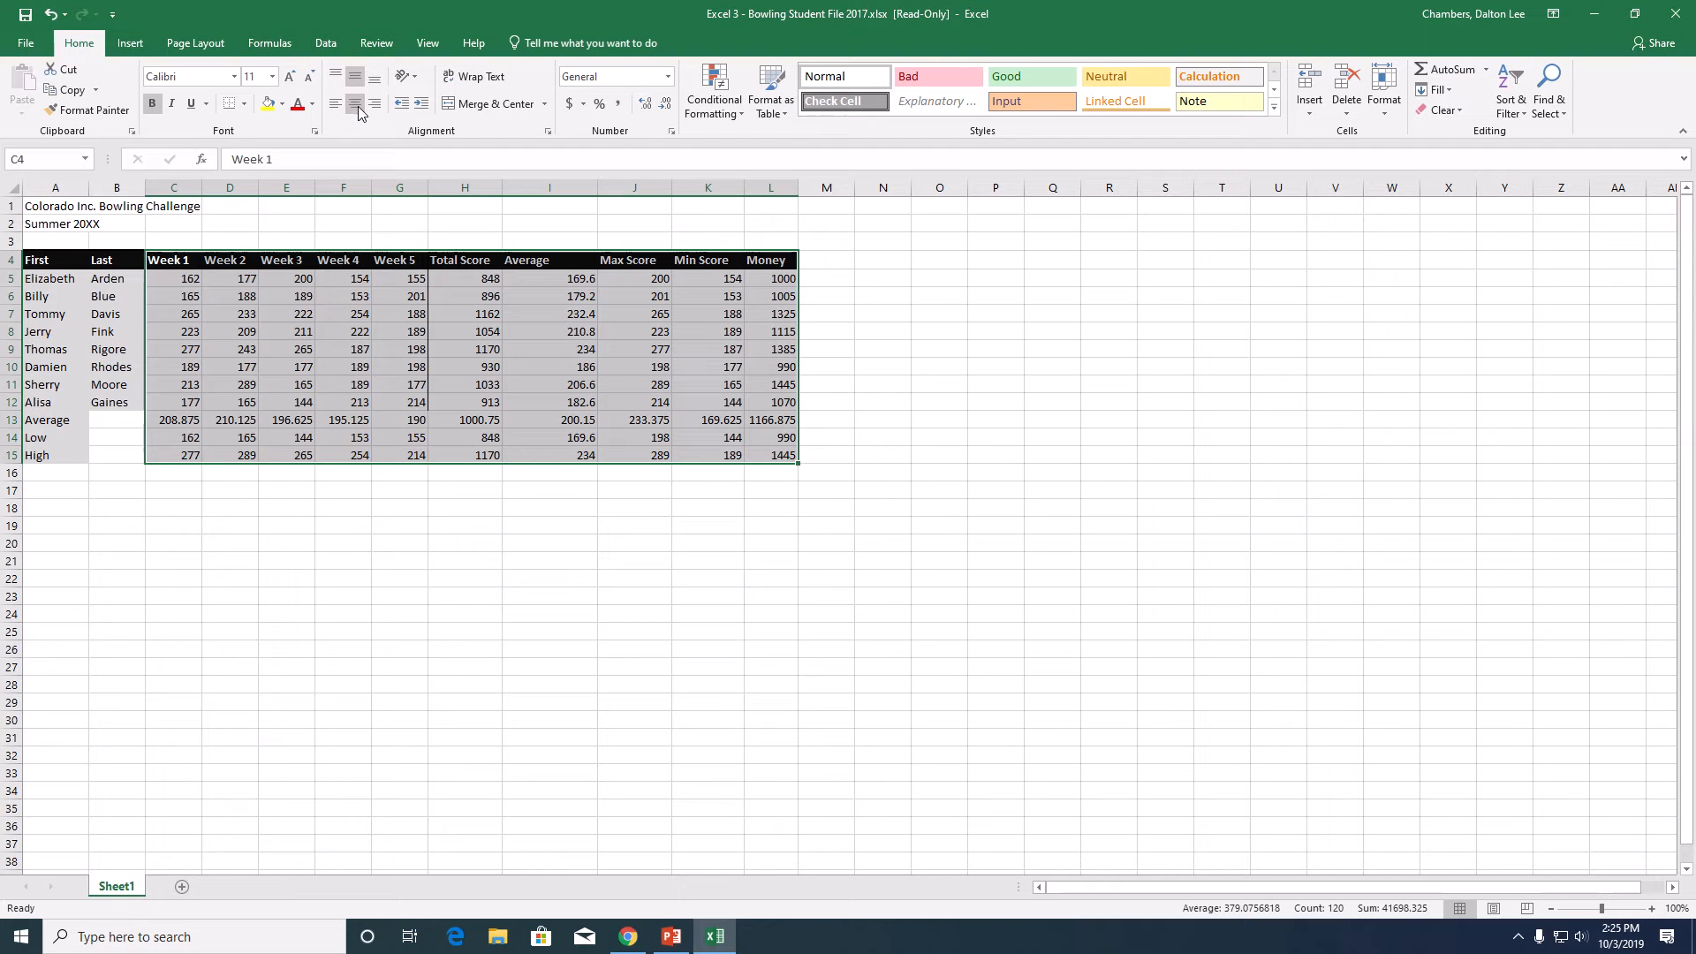
left_click(991, 537)
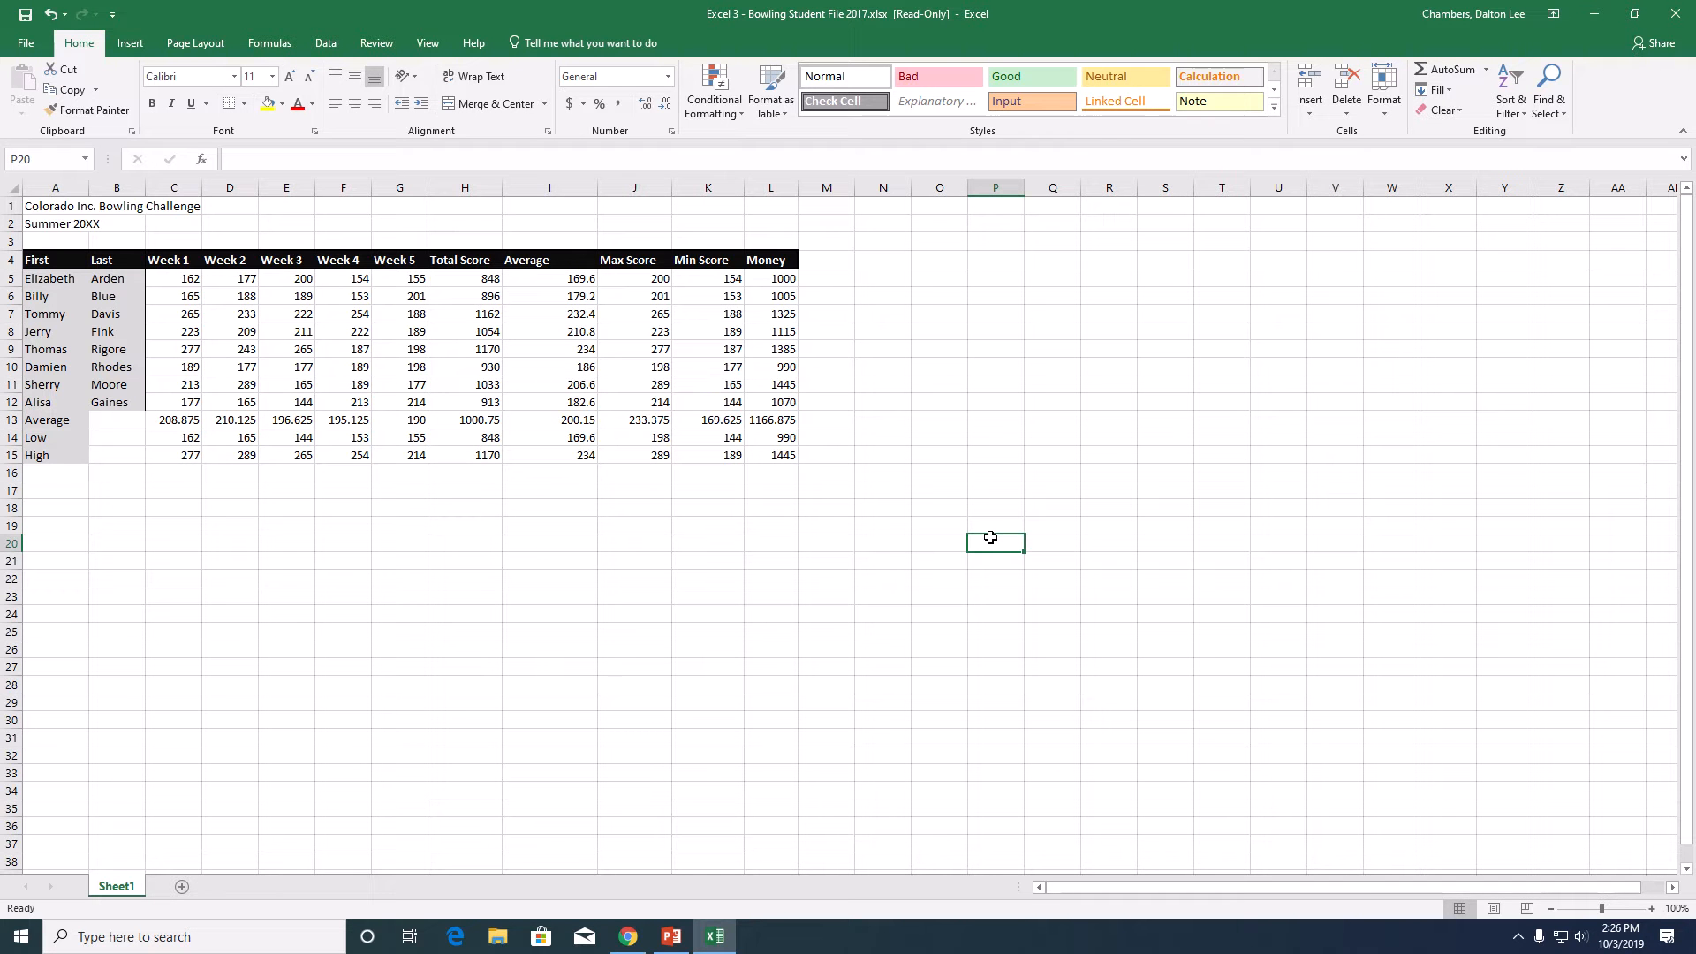
mouse_move(725, 33)
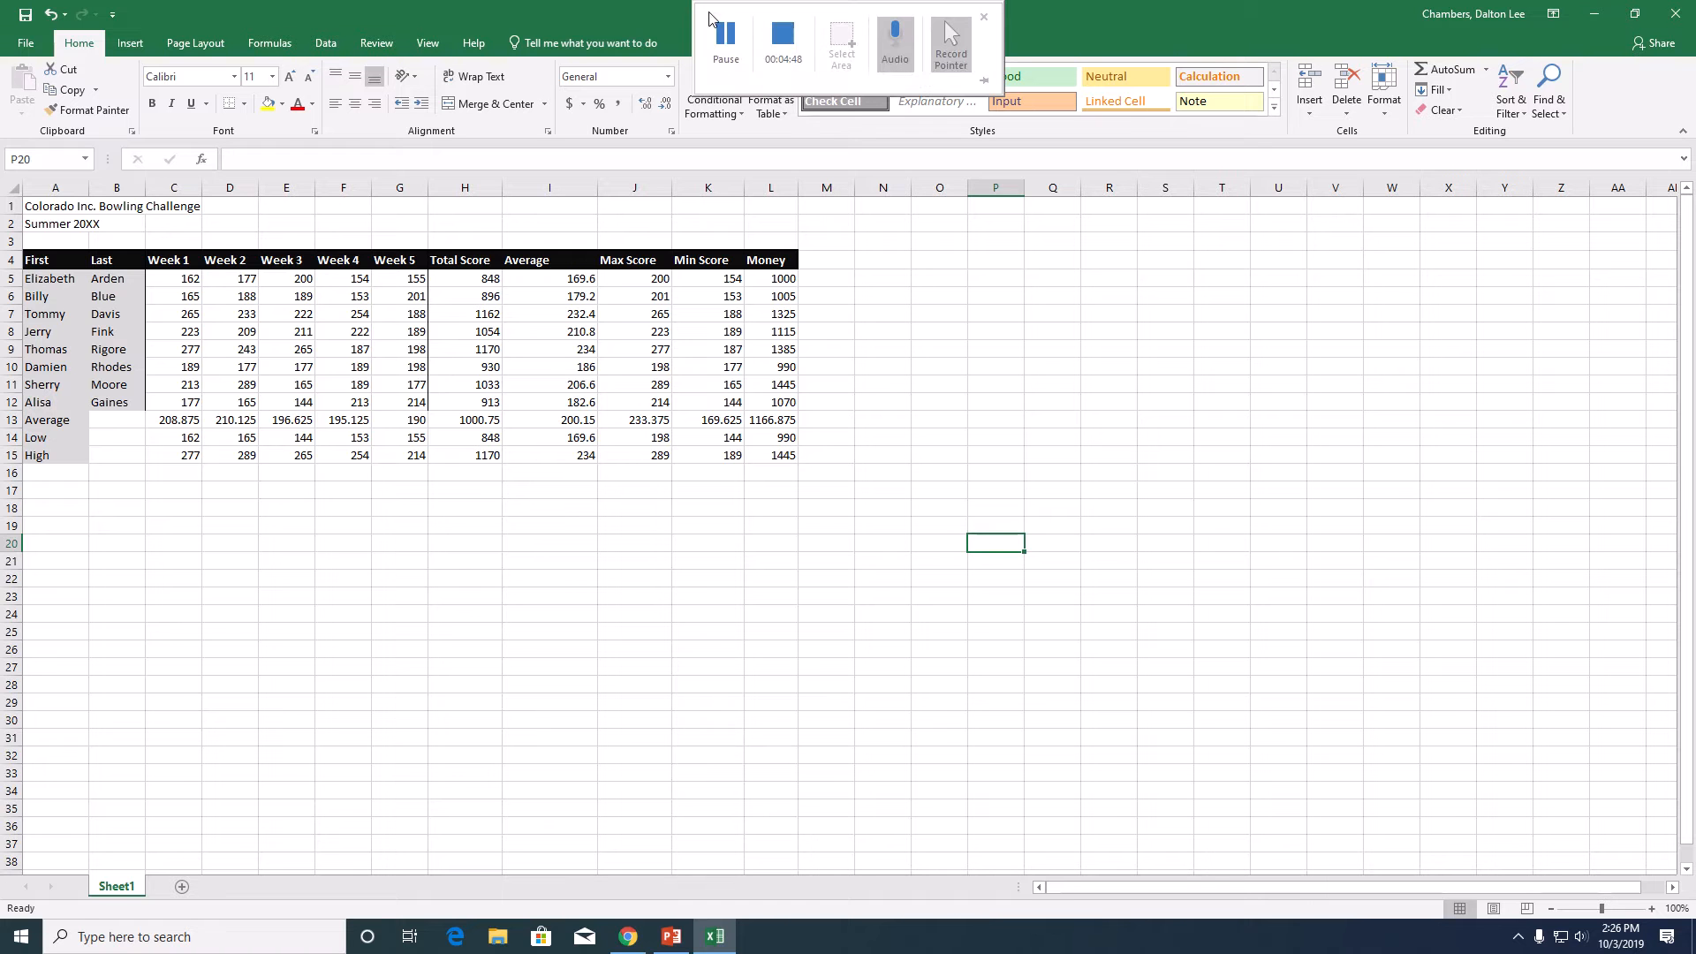
left_click(728, 37)
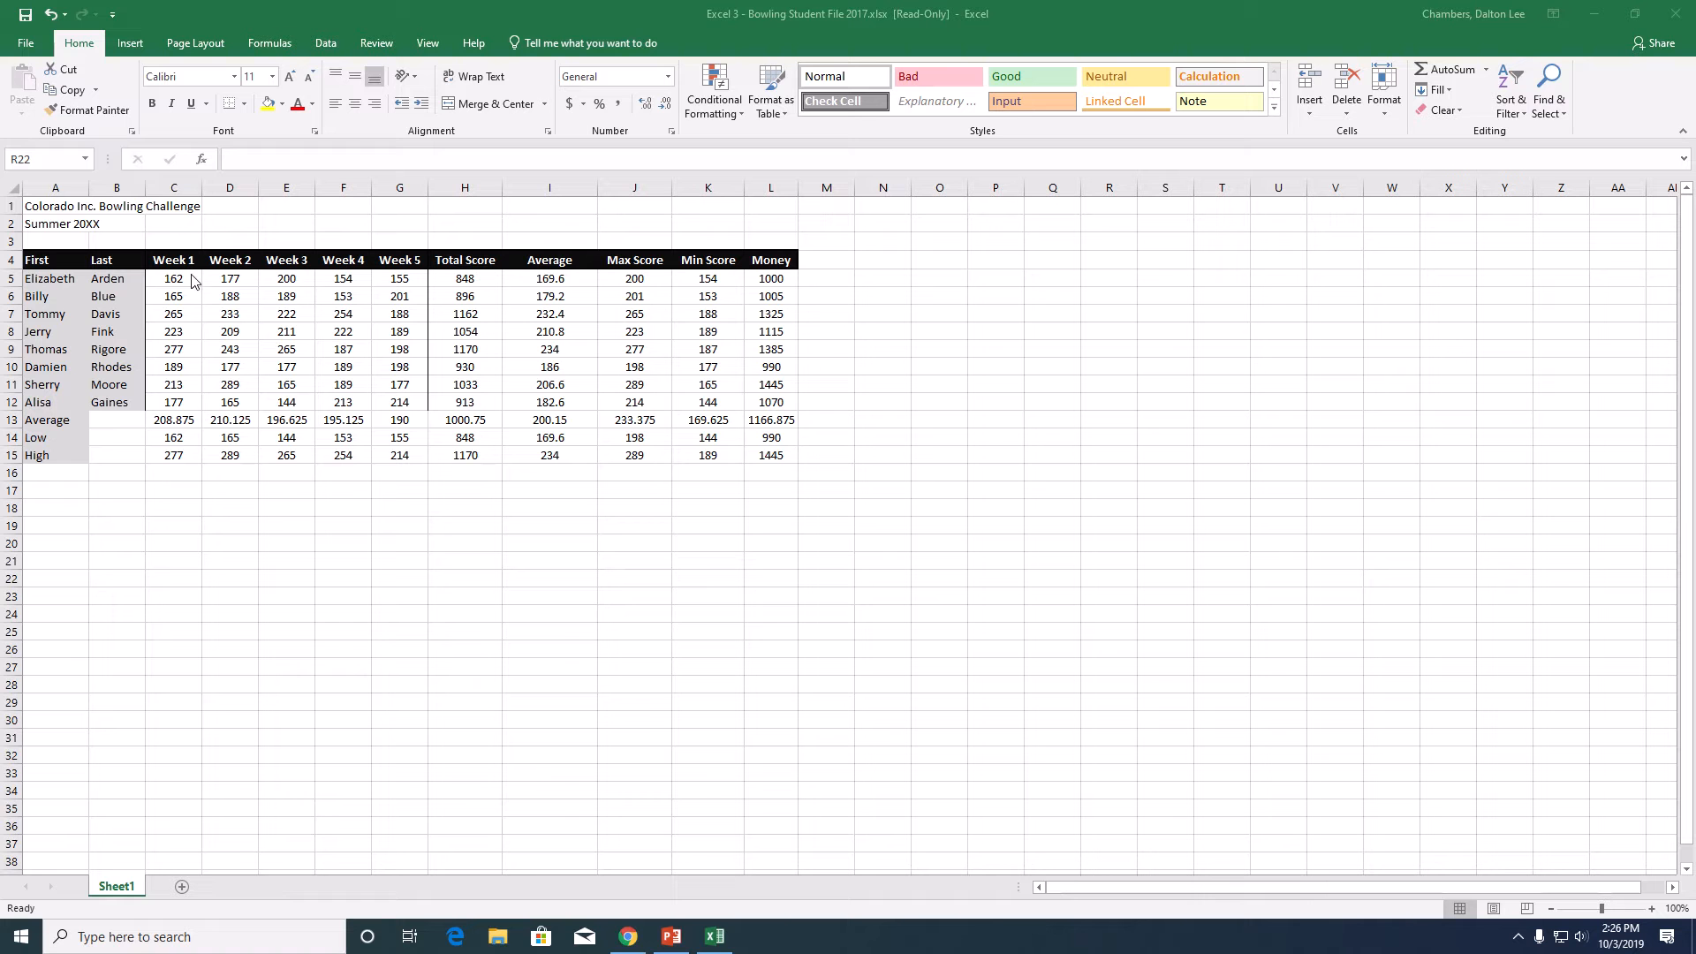
- Format all values in C5:L15 with the Number category and 0 decimal places
left_click_drag(191, 275, 790, 455)
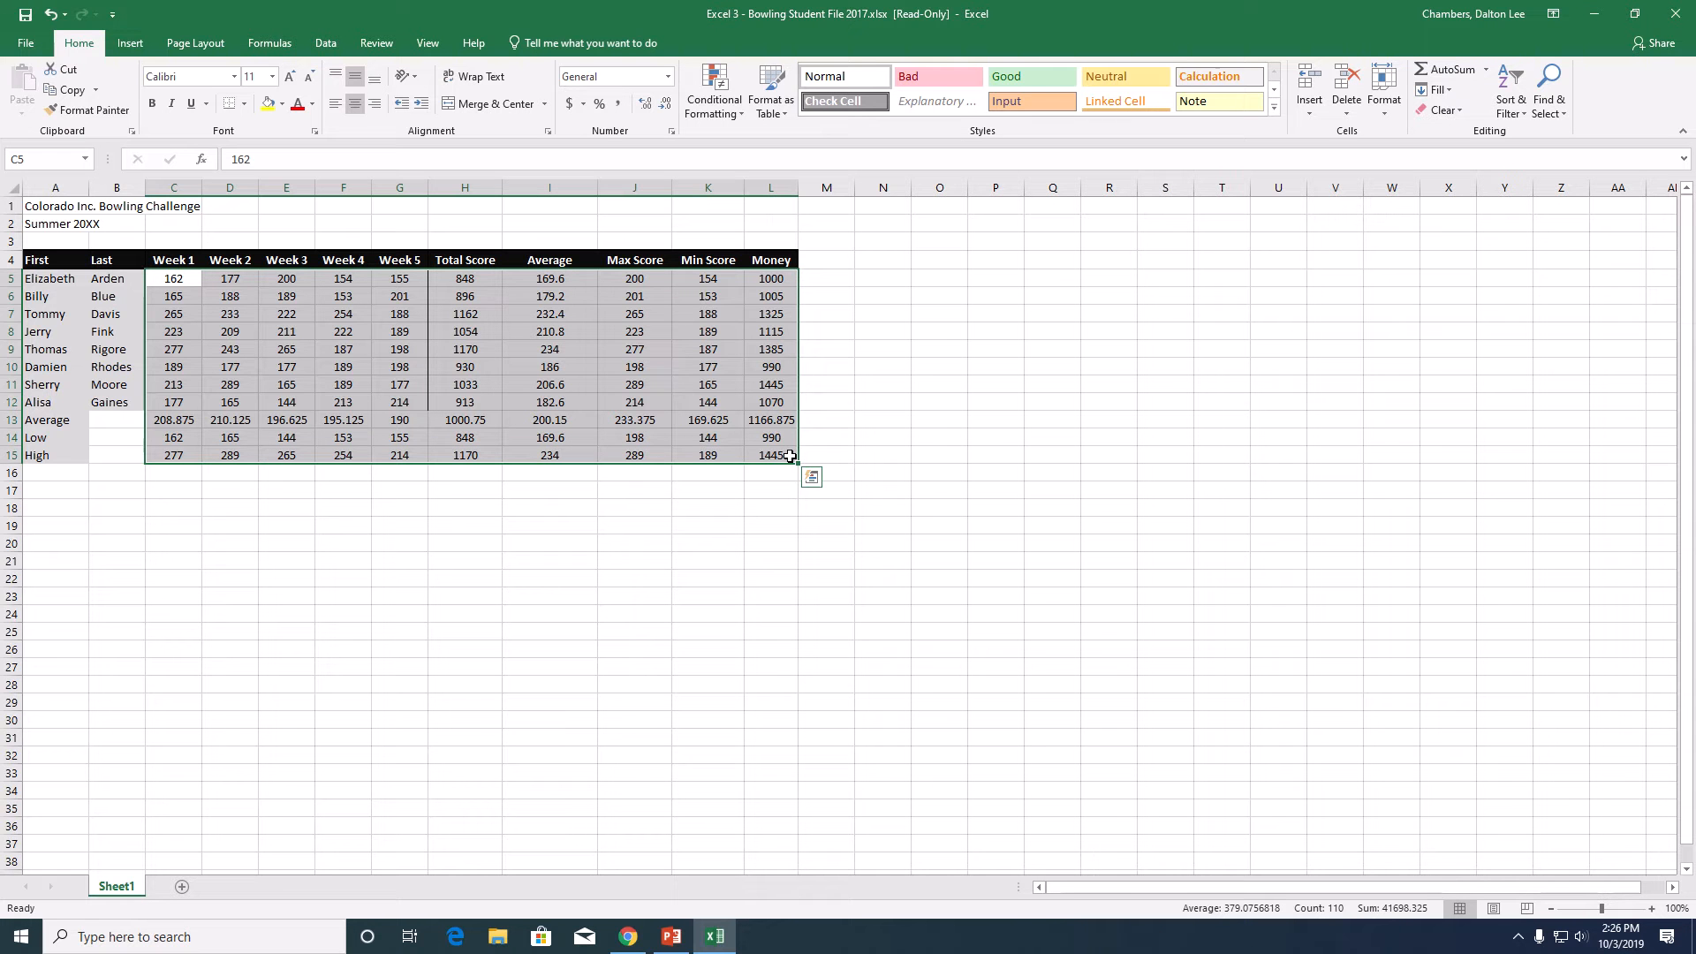
left_click(671, 134)
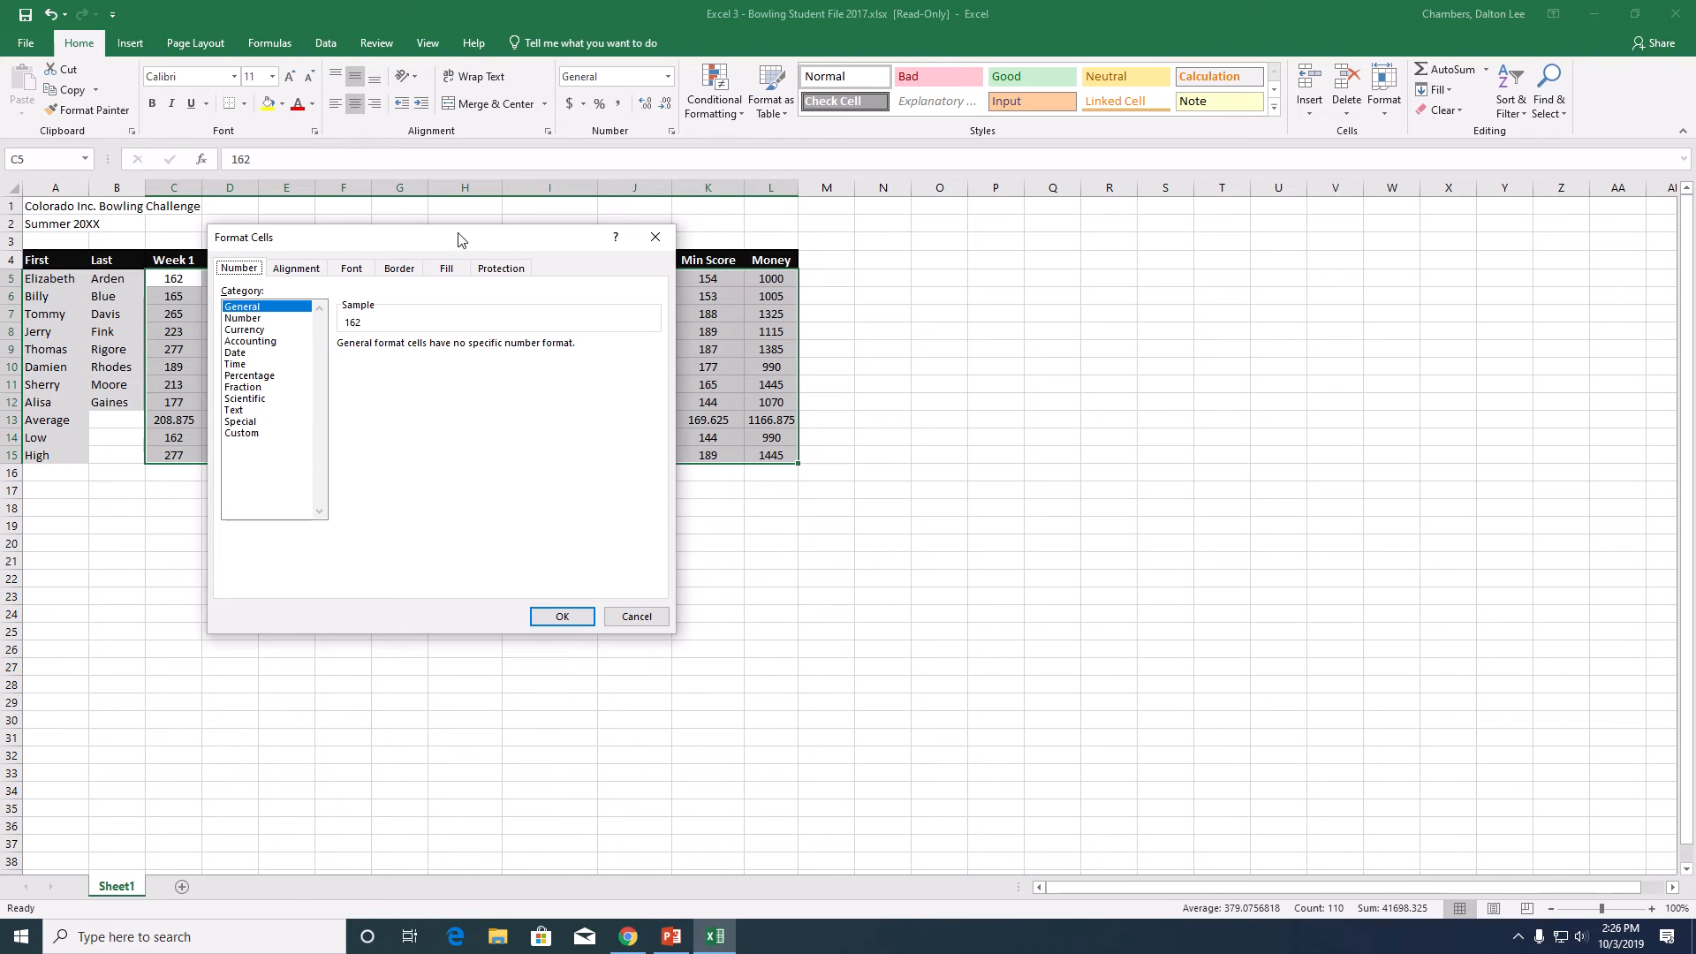
left_click_drag(454, 240, 1066, 273)
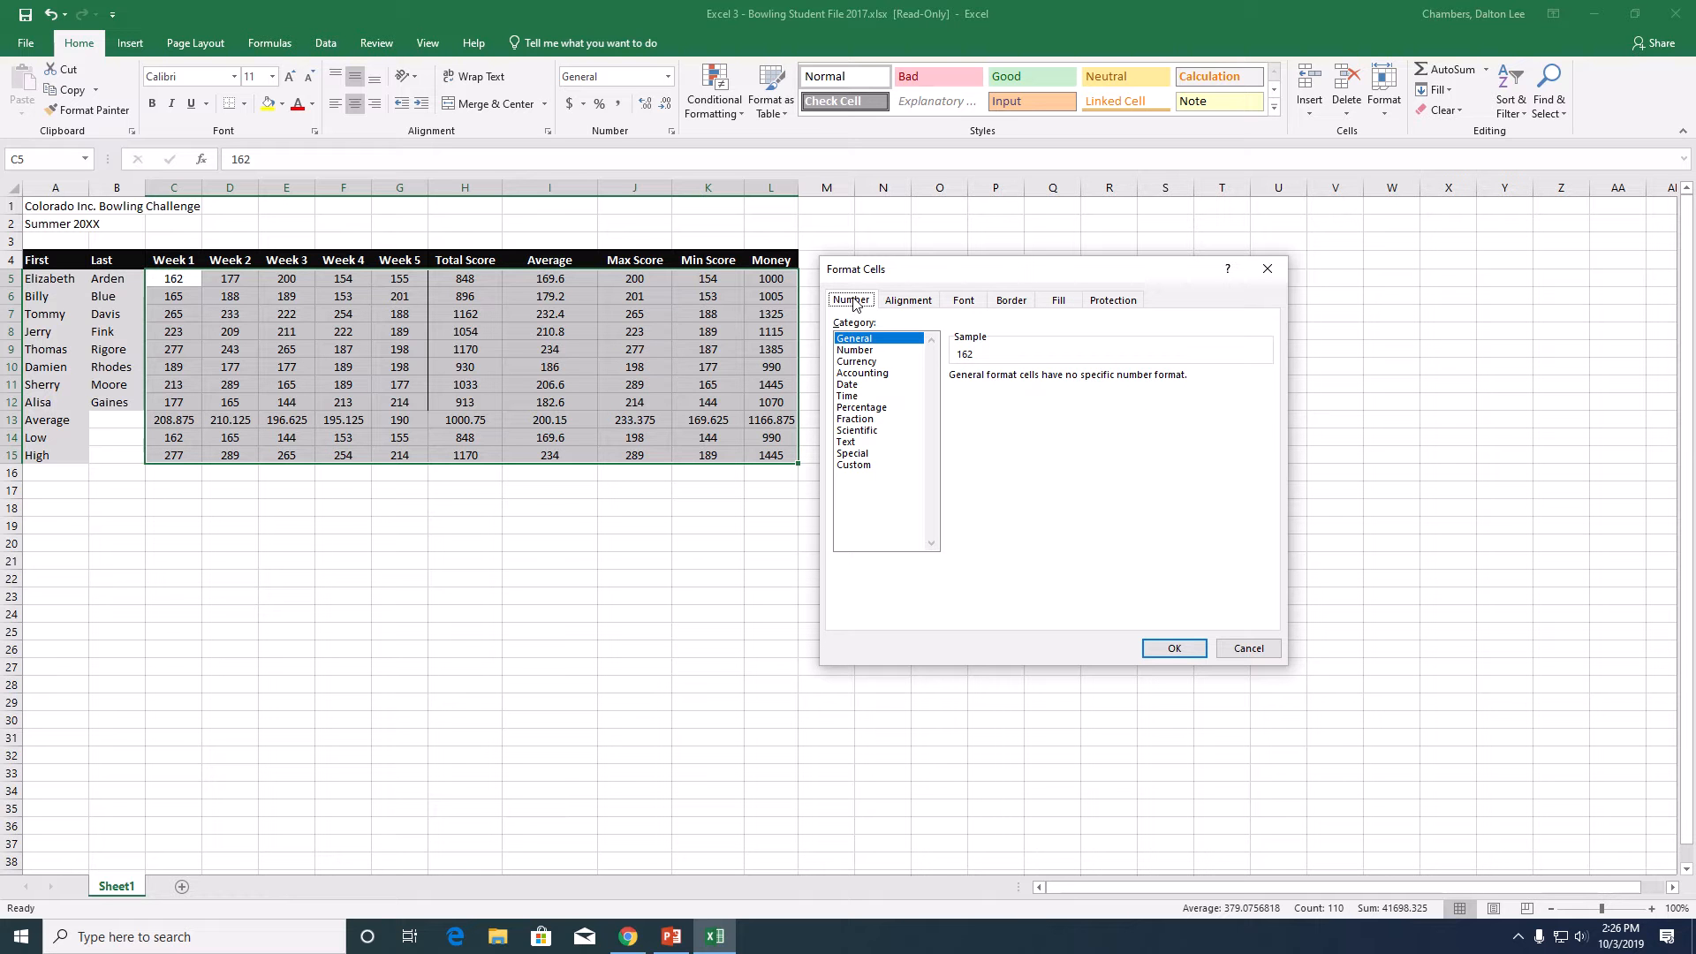
left_click(873, 350)
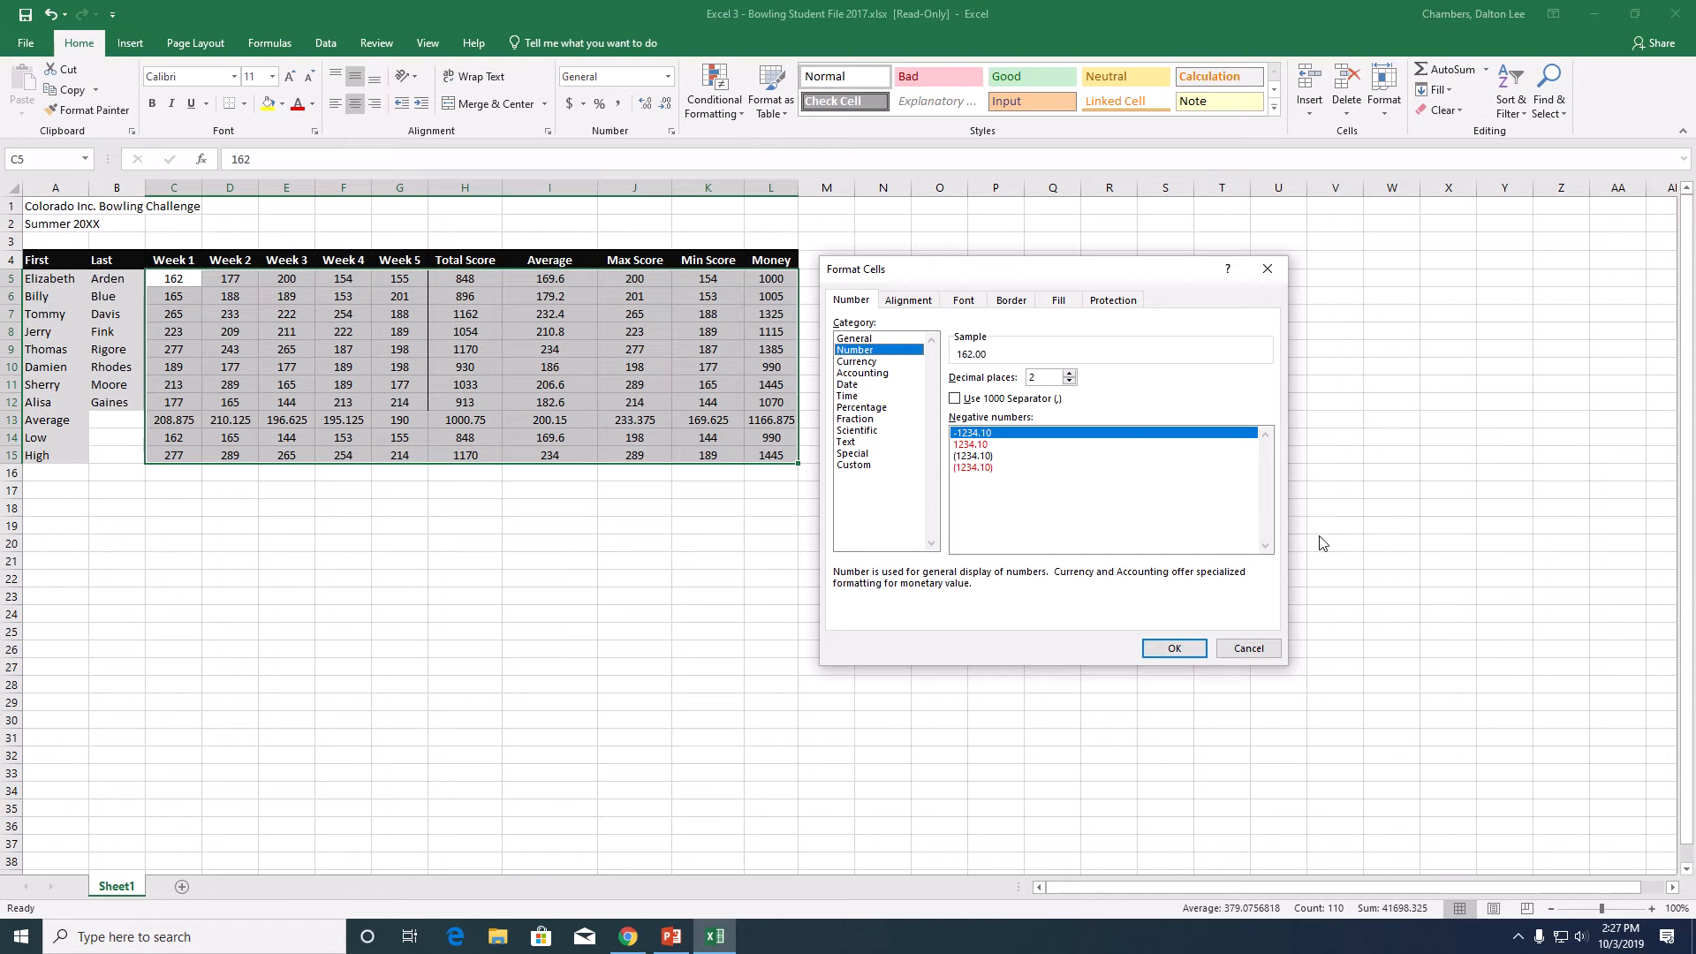
left_click(1070, 381)
left_click(1070, 382)
left_click(1164, 646)
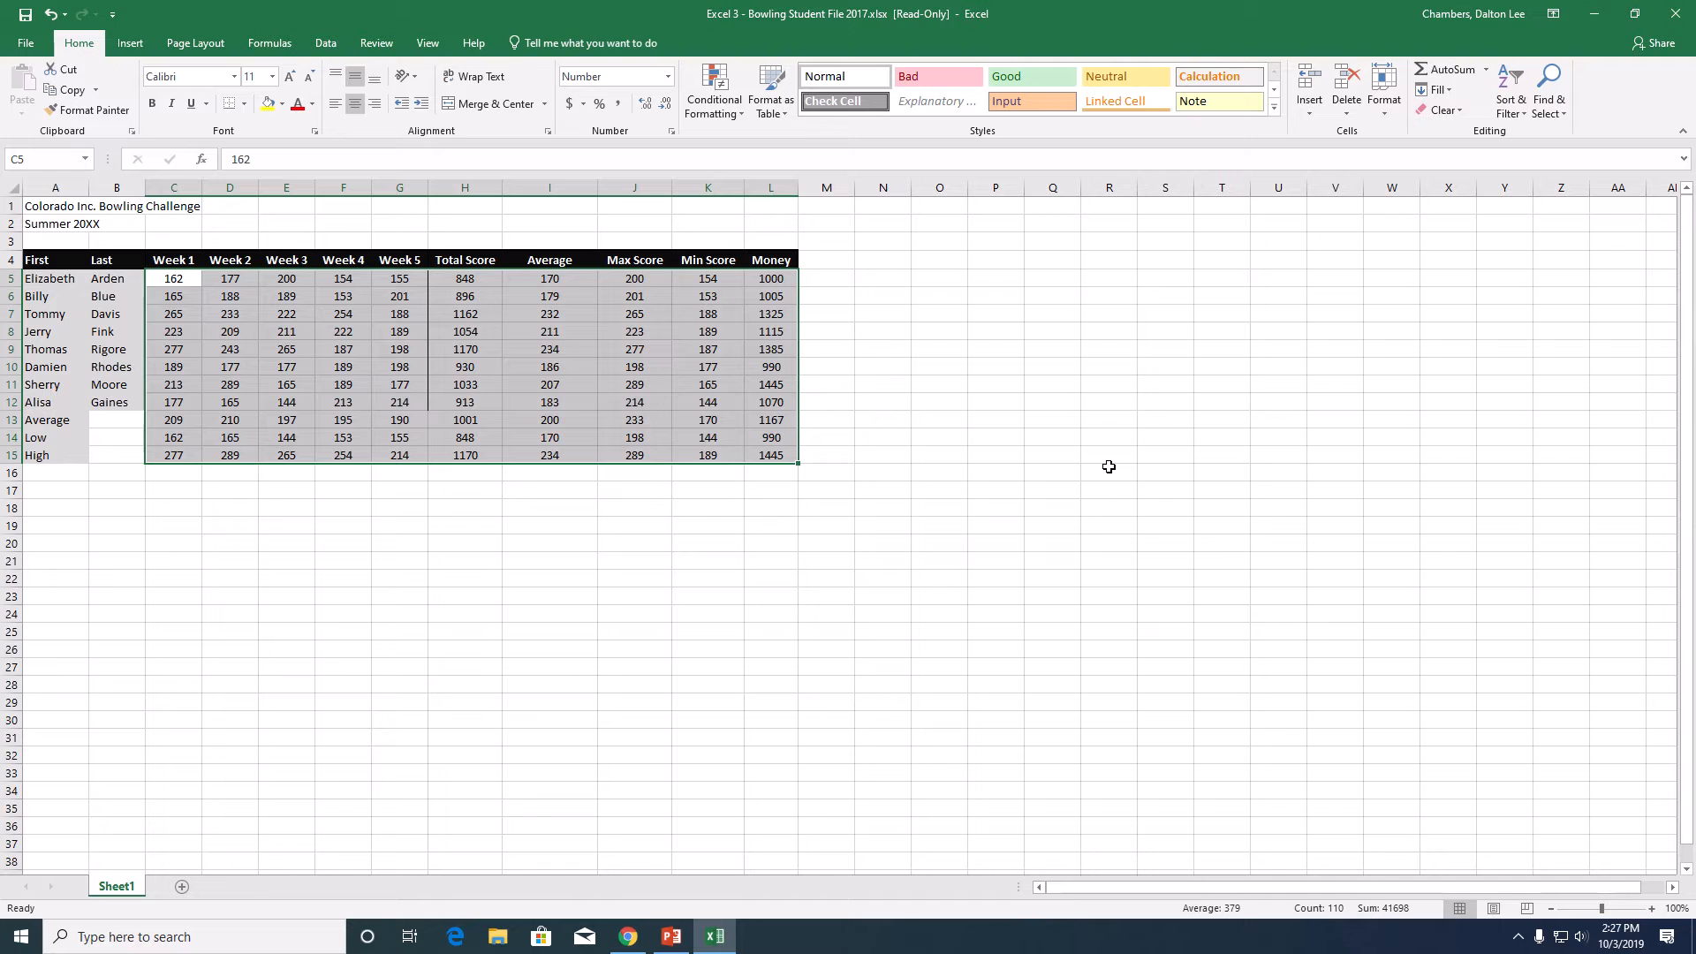
left_click(44, 279)
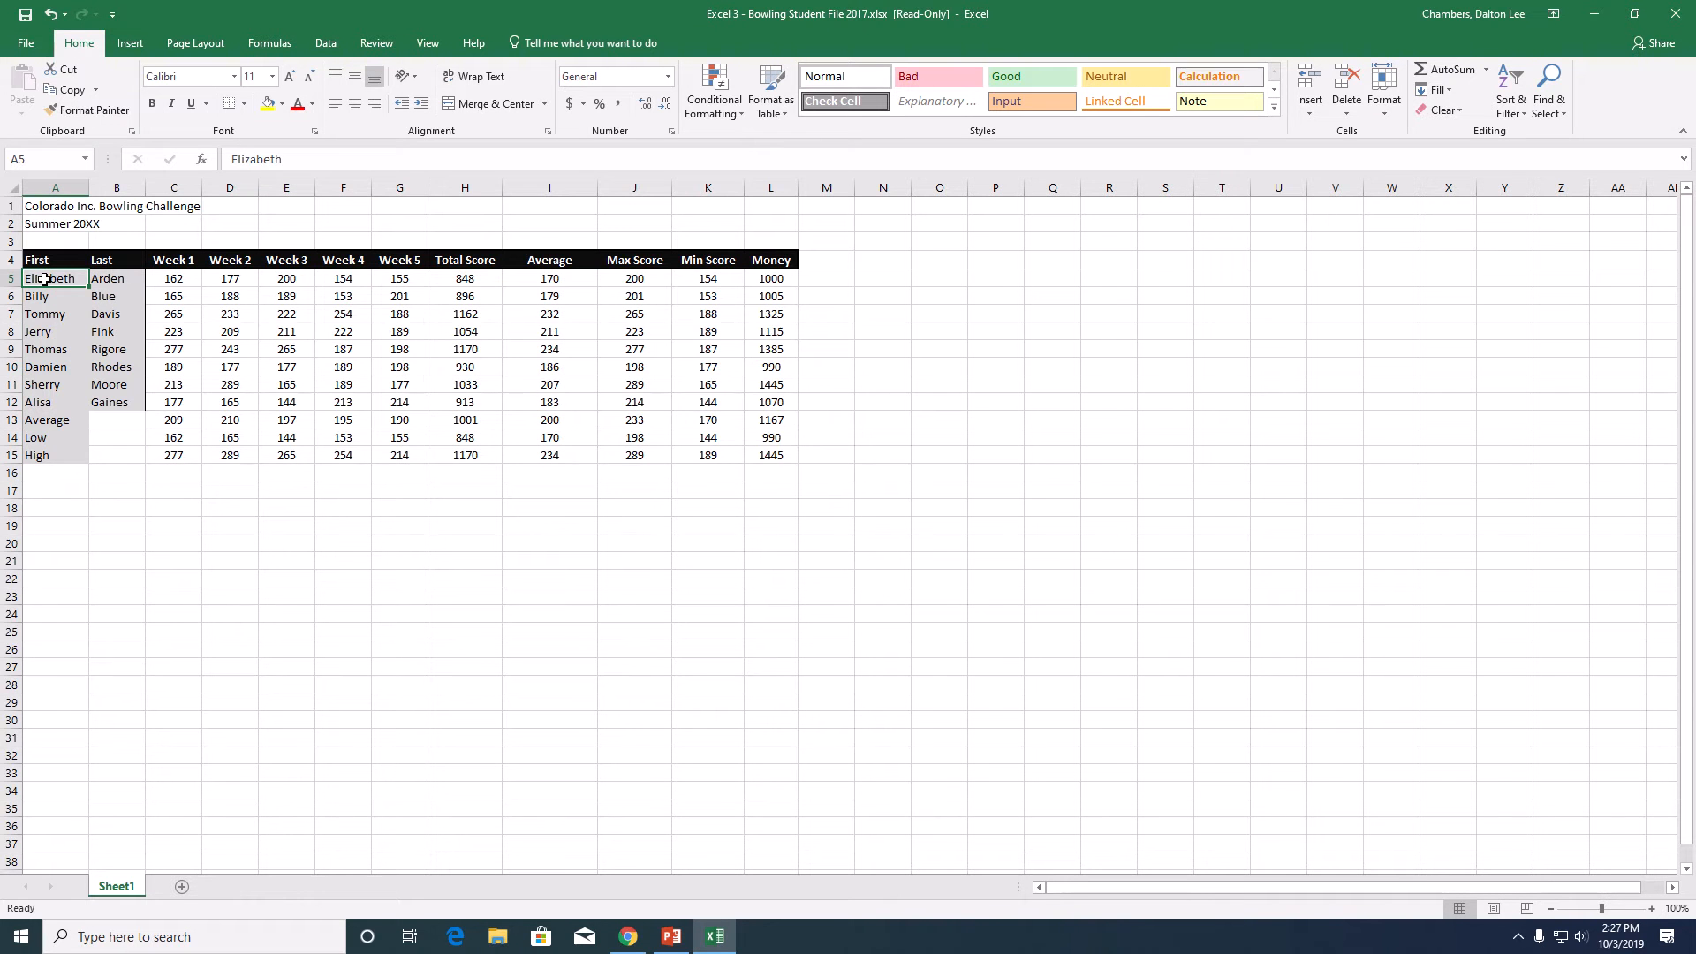
- Italicize the bowler and summary data in A5:L15
left_click_drag(44, 279, 788, 457)
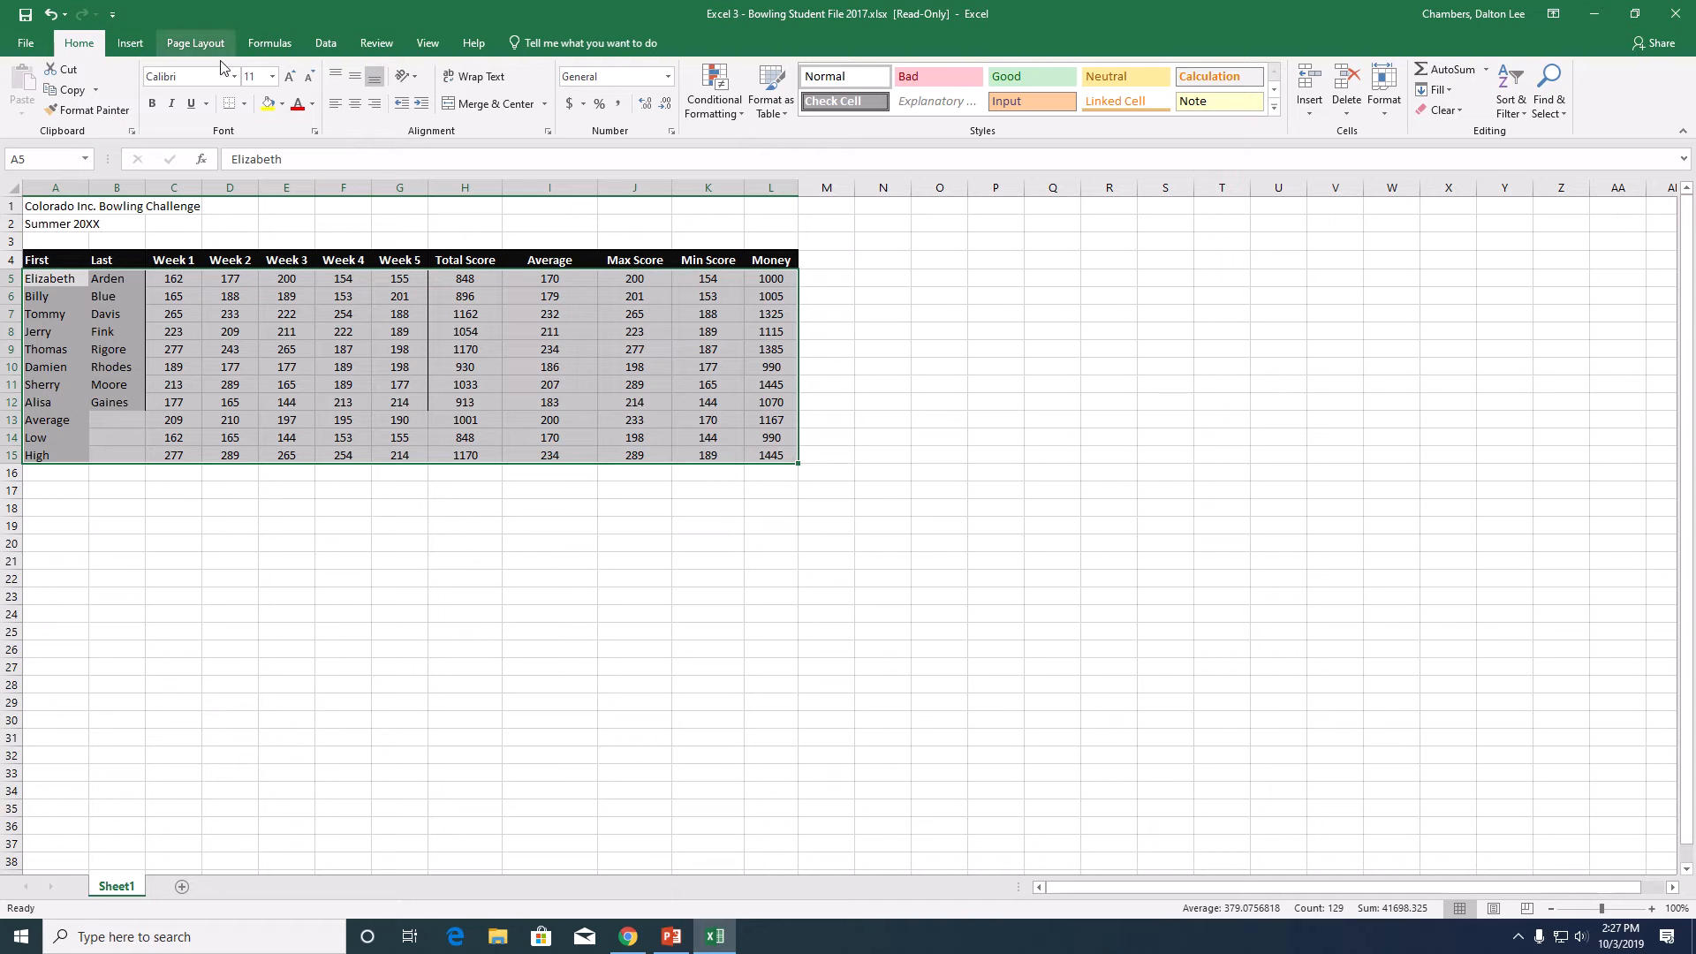
left_click(174, 106)
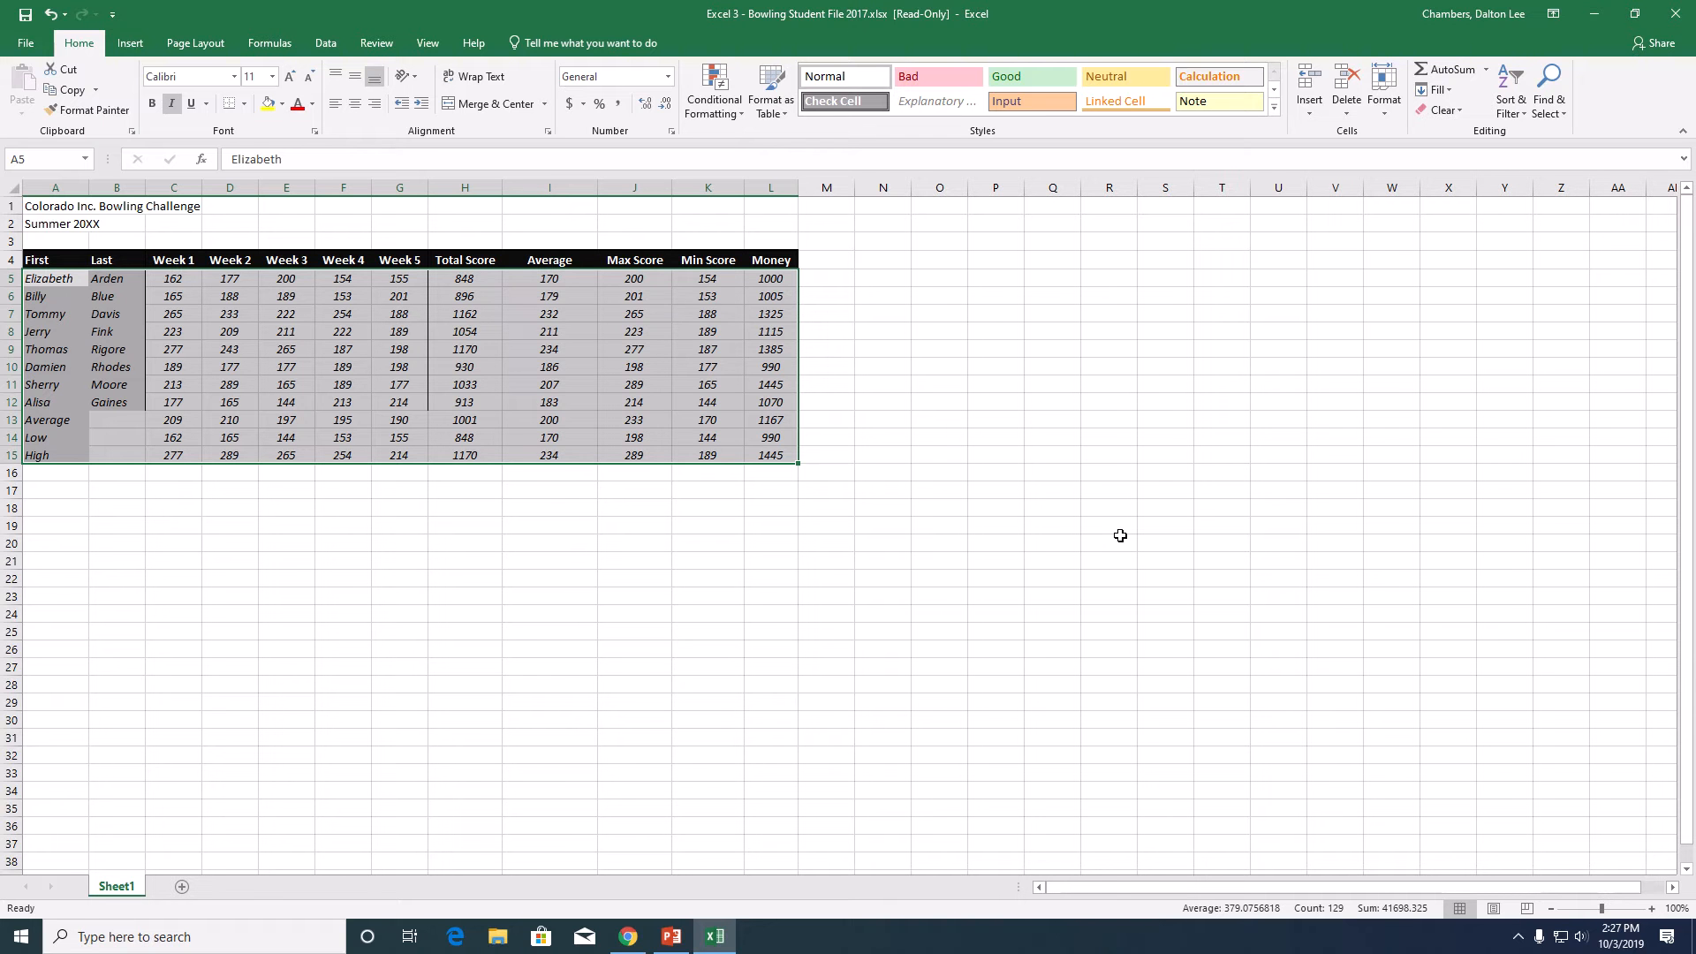
- Set the width of columns A through L to 9.71 using the heading row's range A4:L4
left_click(41, 257)
left_click_drag(42, 259, 795, 266)
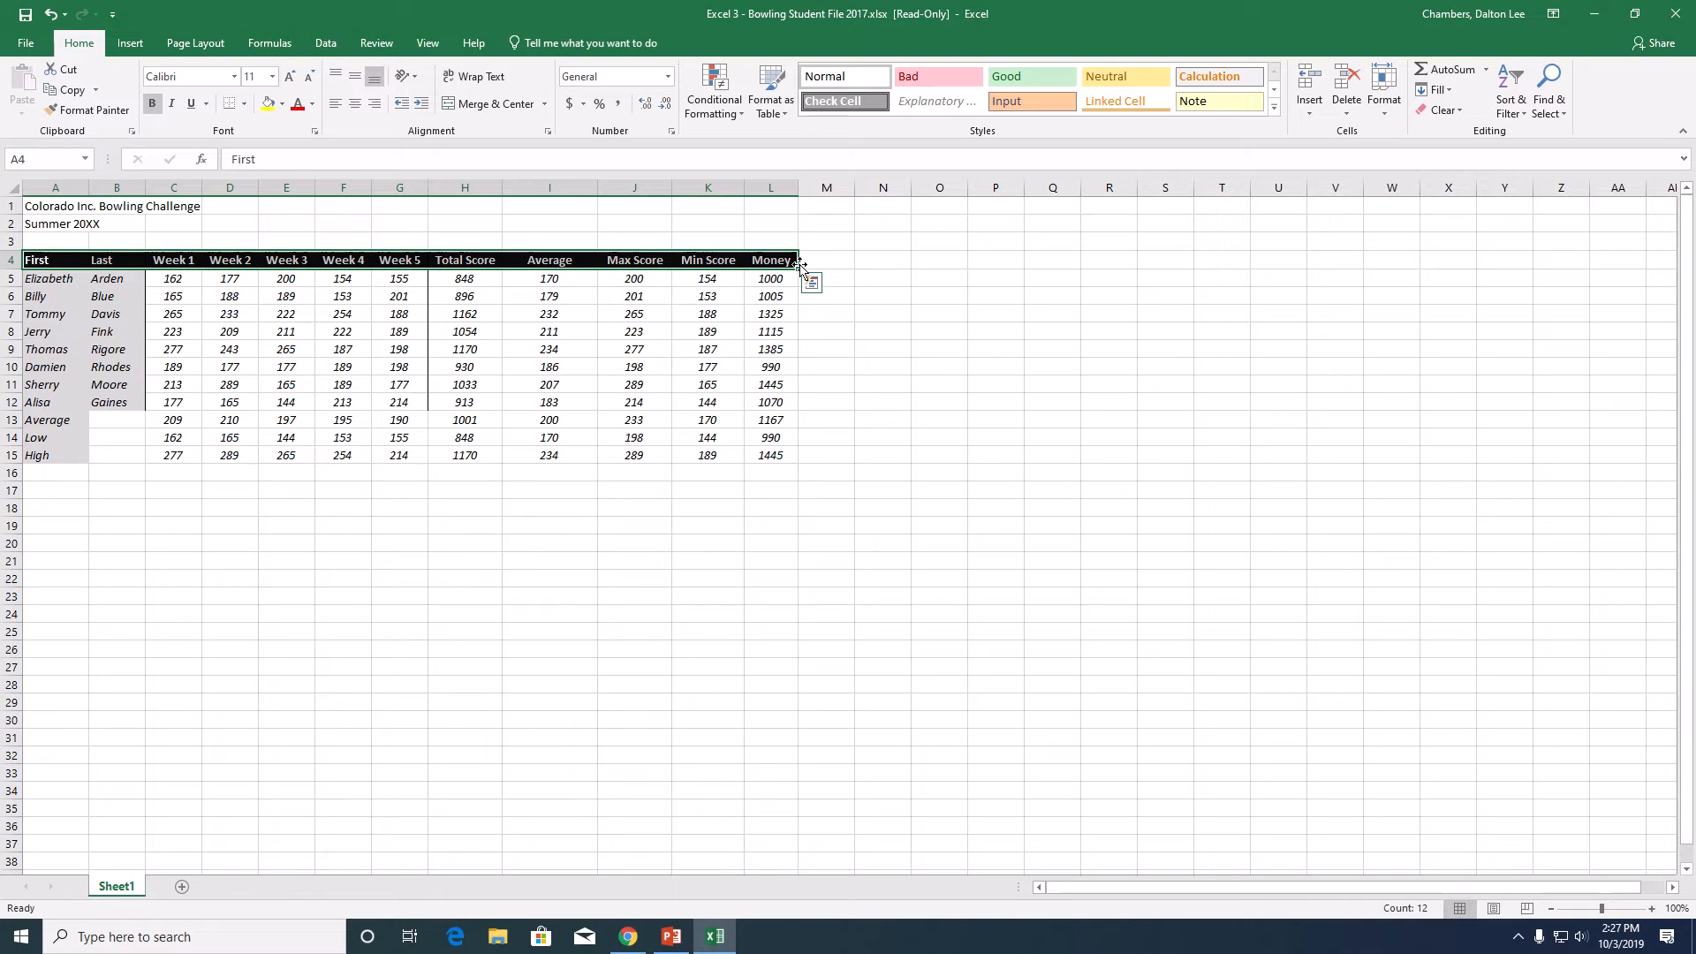
mouse_move(701, 3)
left_click(724, 33)
left_click(1395, 116)
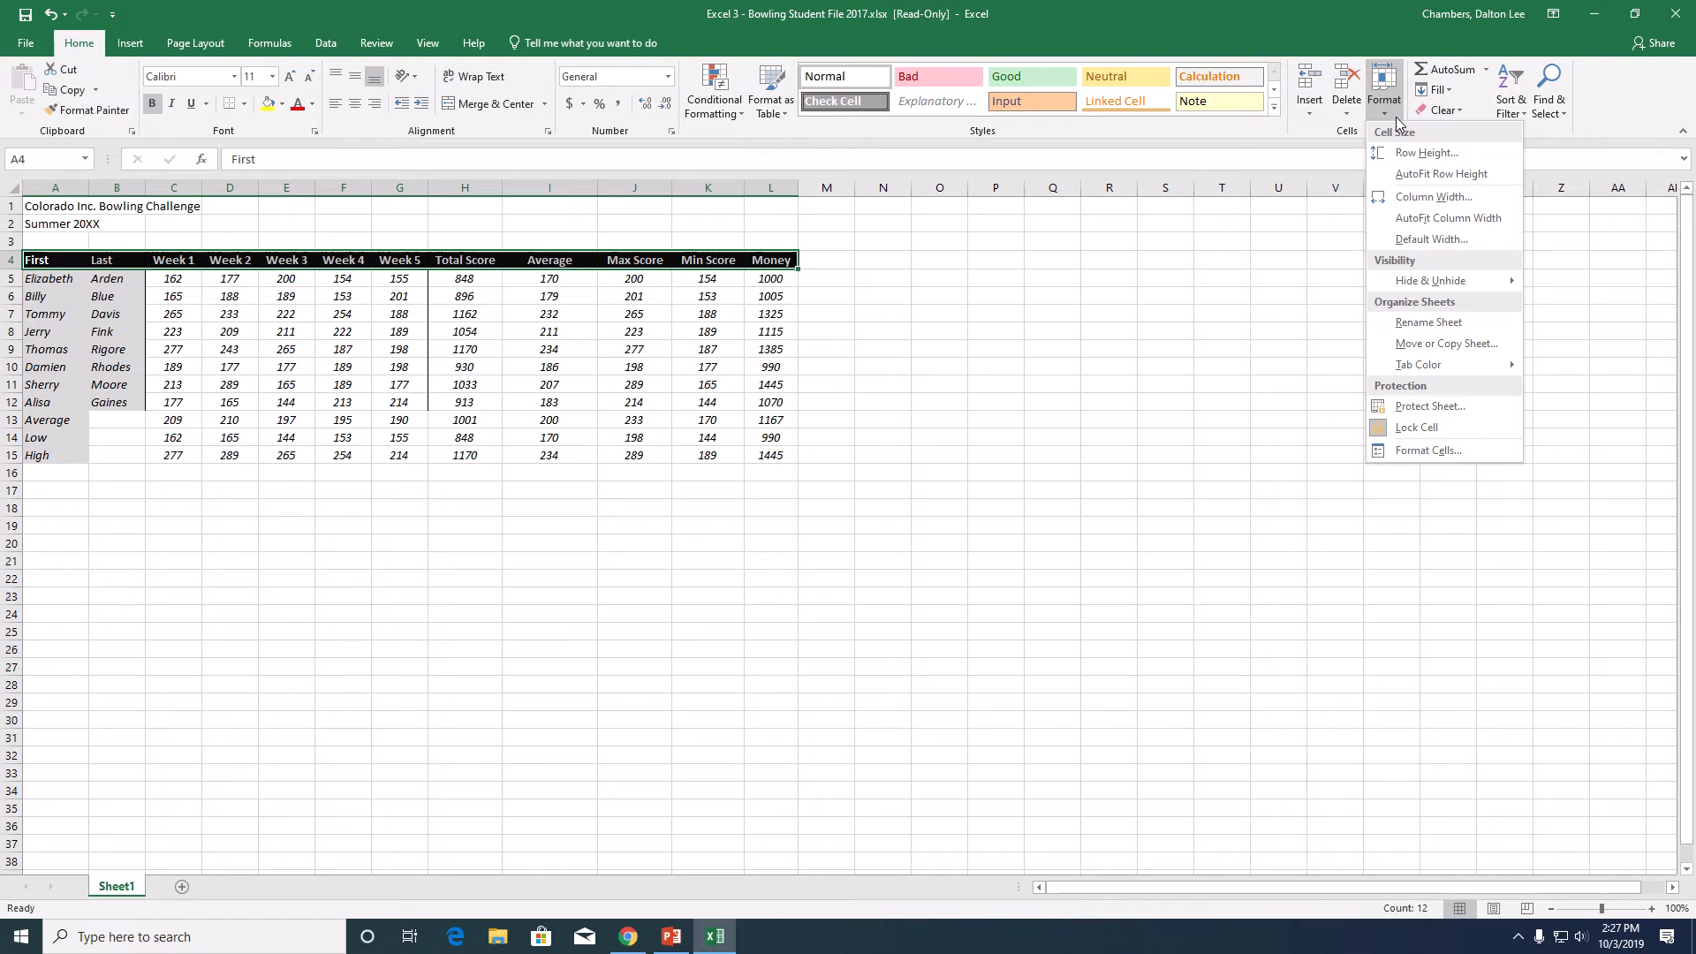
left_click(1425, 196)
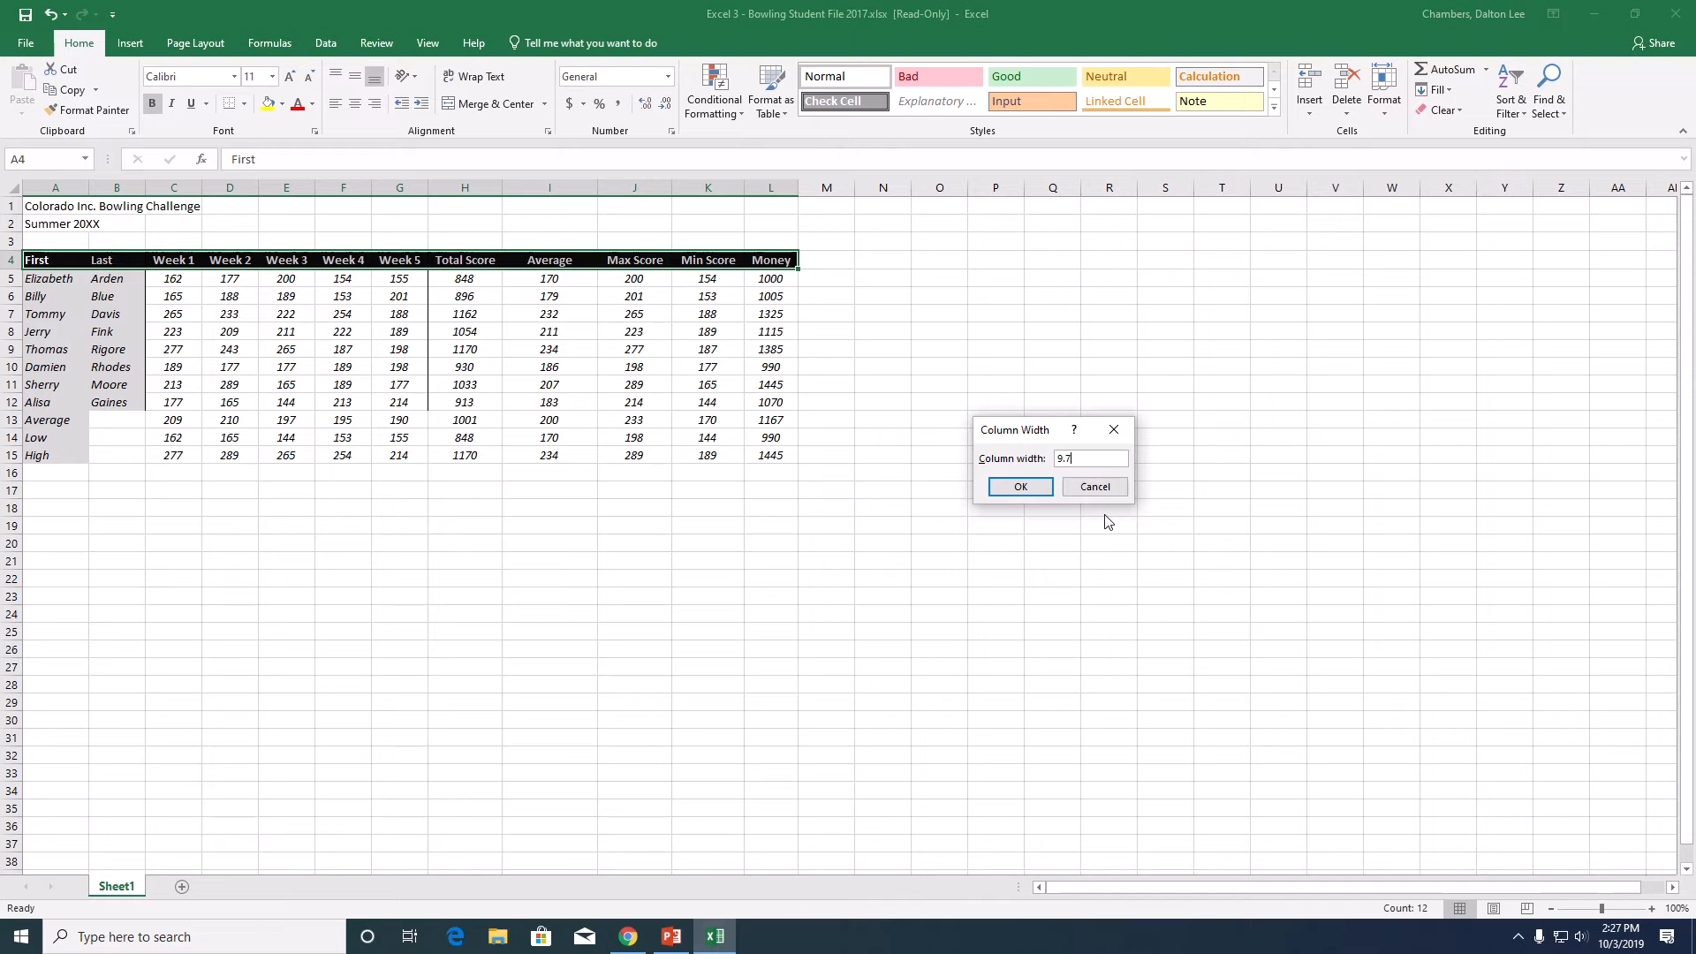
left_click(1038, 488)
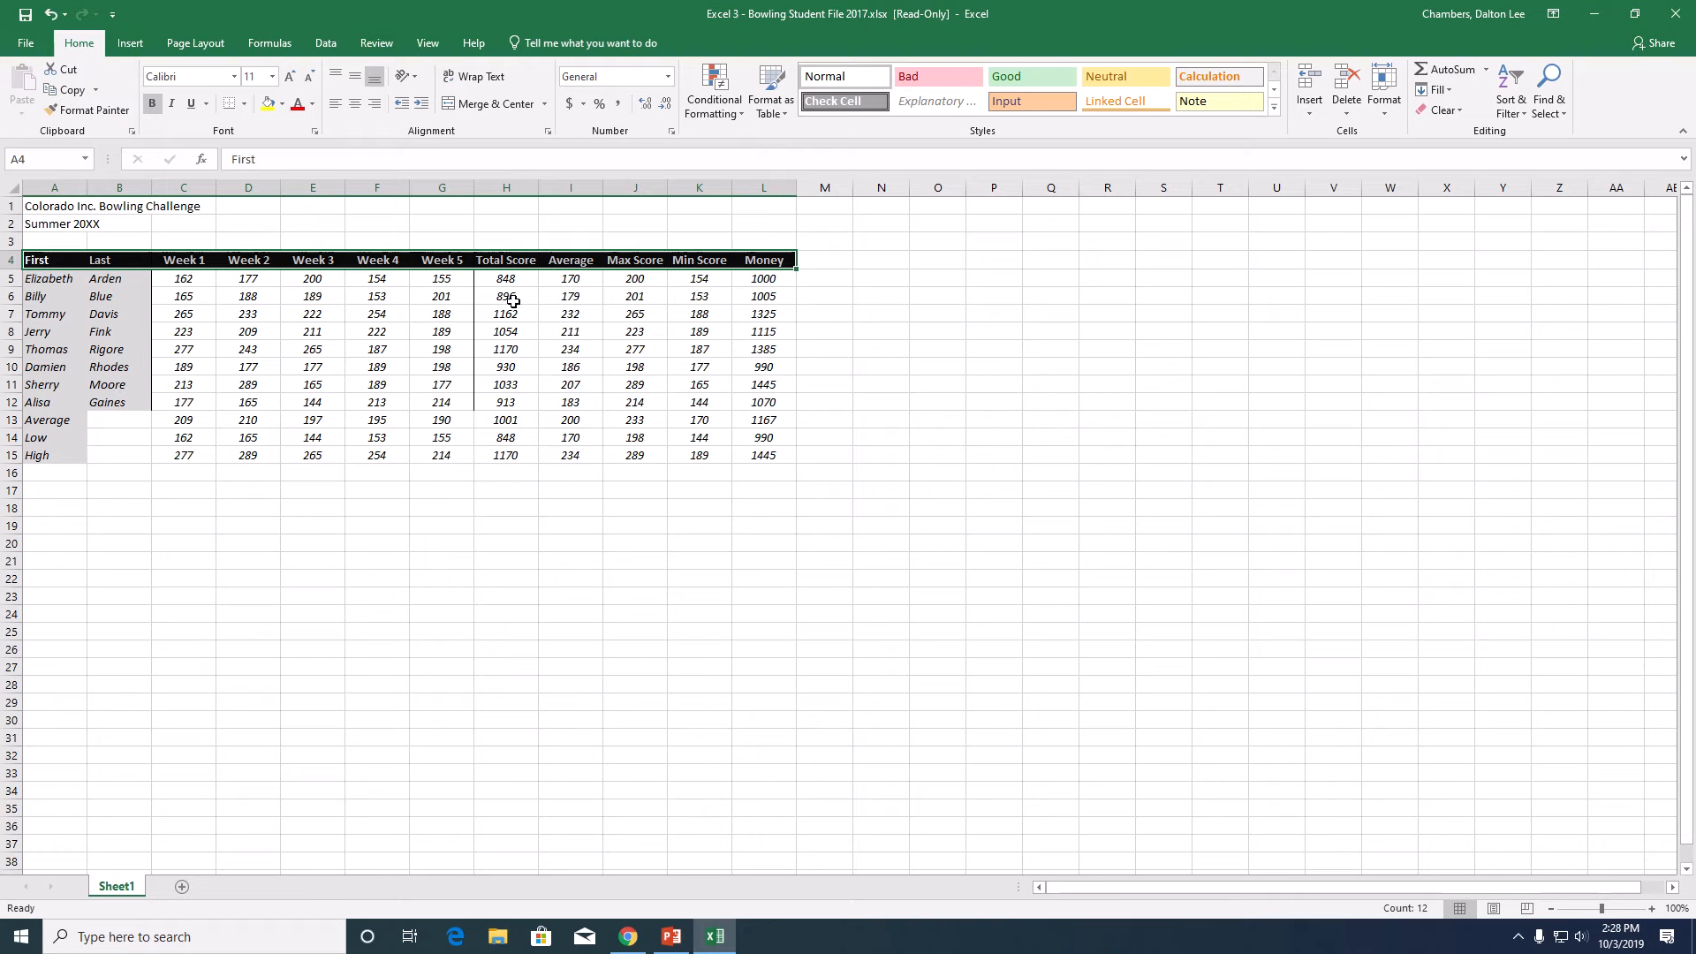
- Increase the row height of the Average, Low and High rows, 13 through 15
left_click(110, 314)
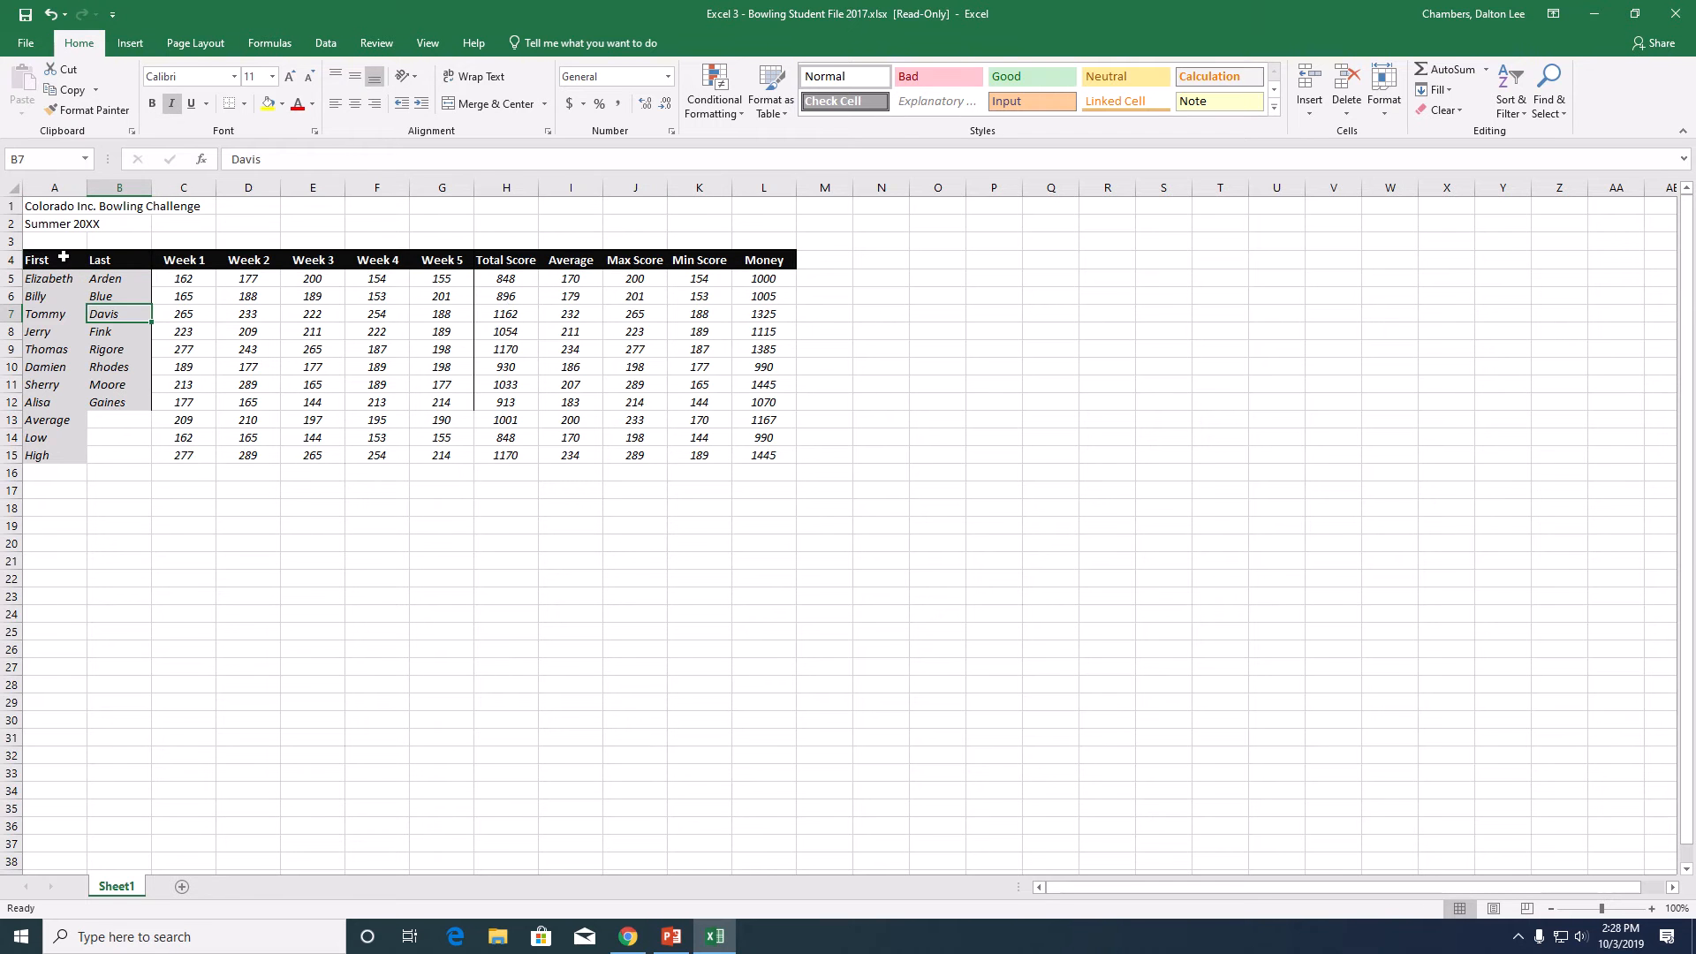
left_click(54, 423)
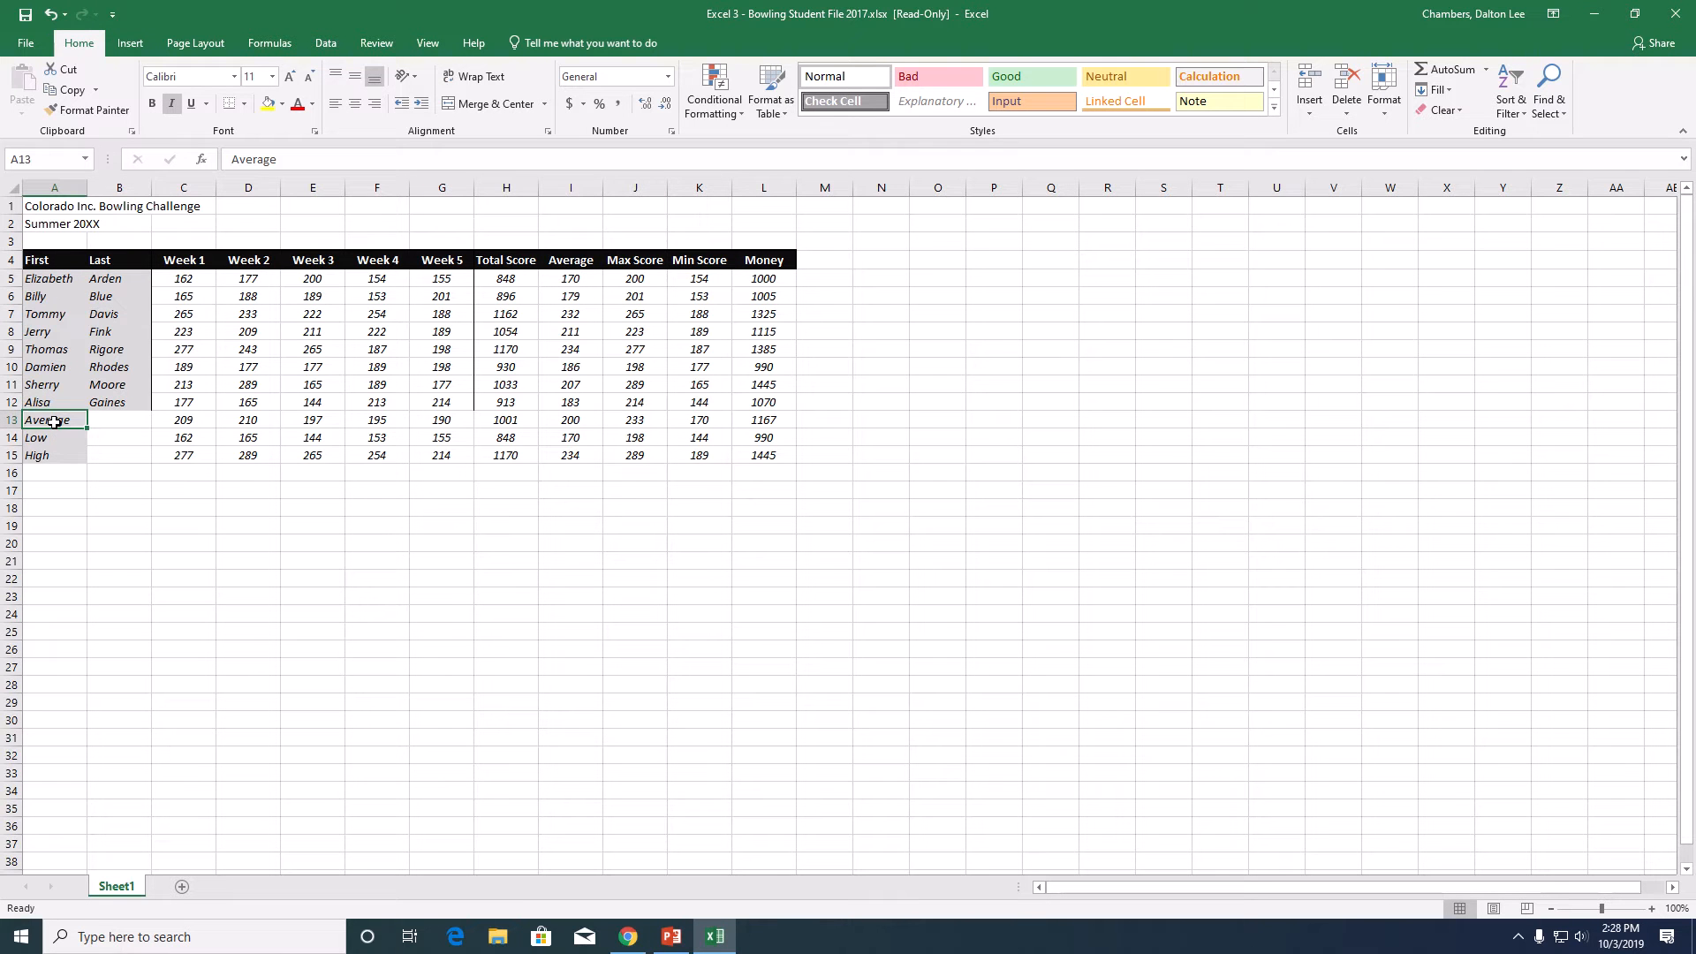
left_click_drag(54, 422, 784, 455)
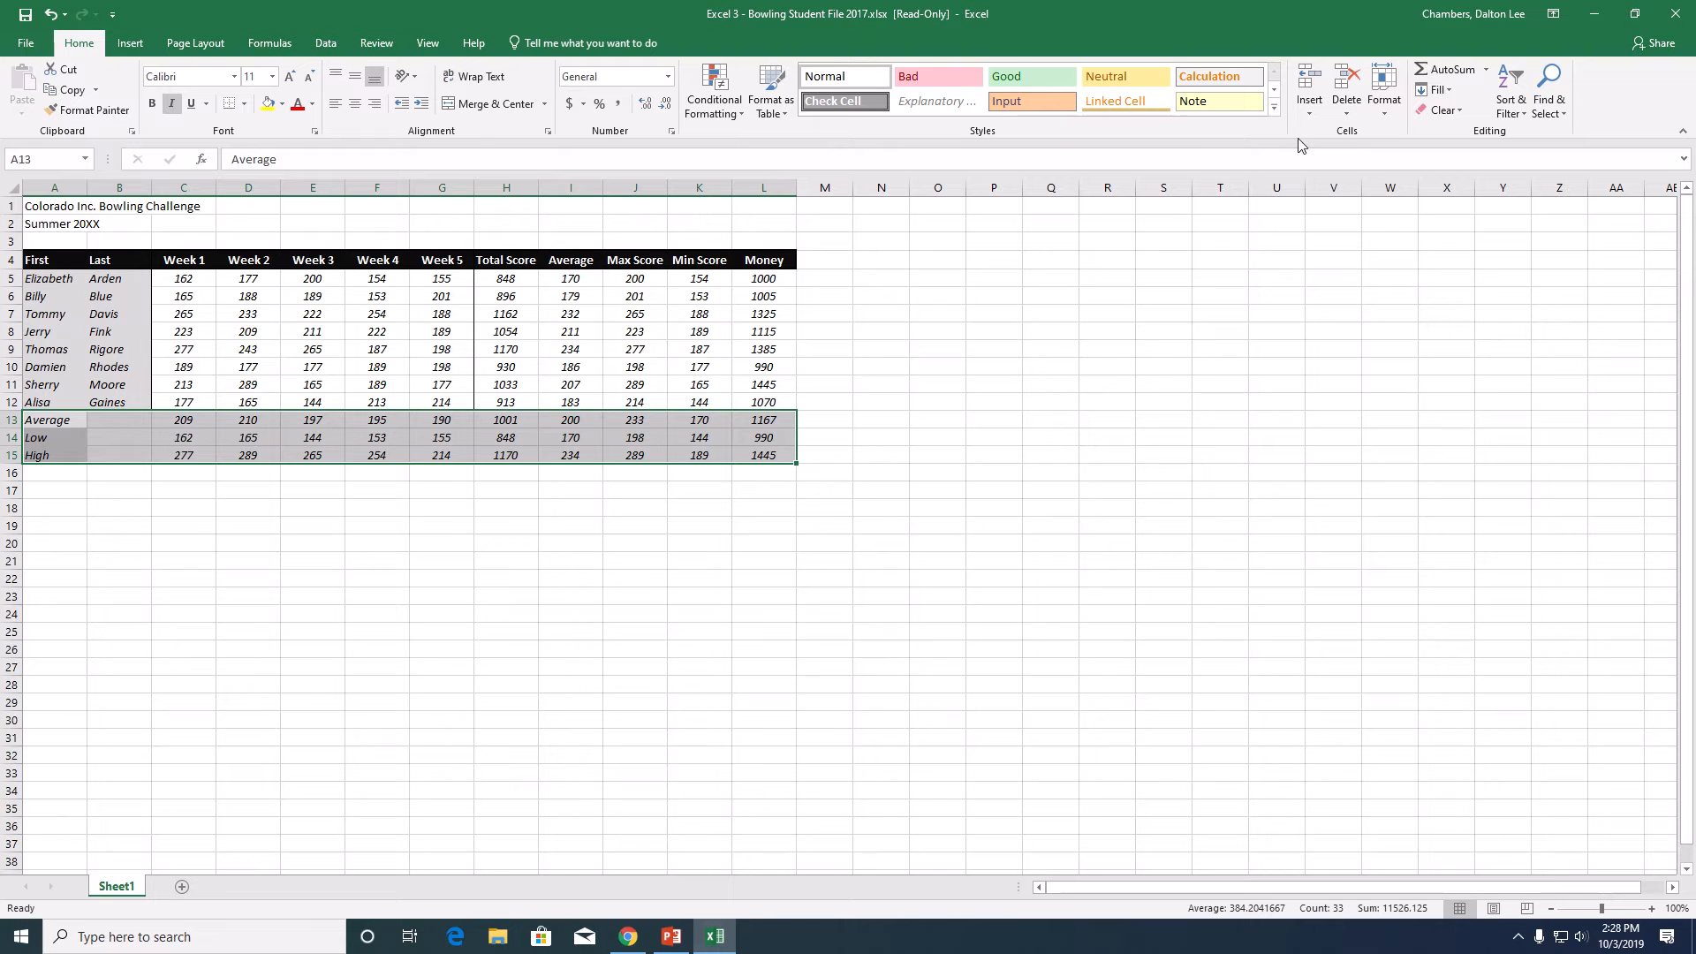
left_click(1384, 93)
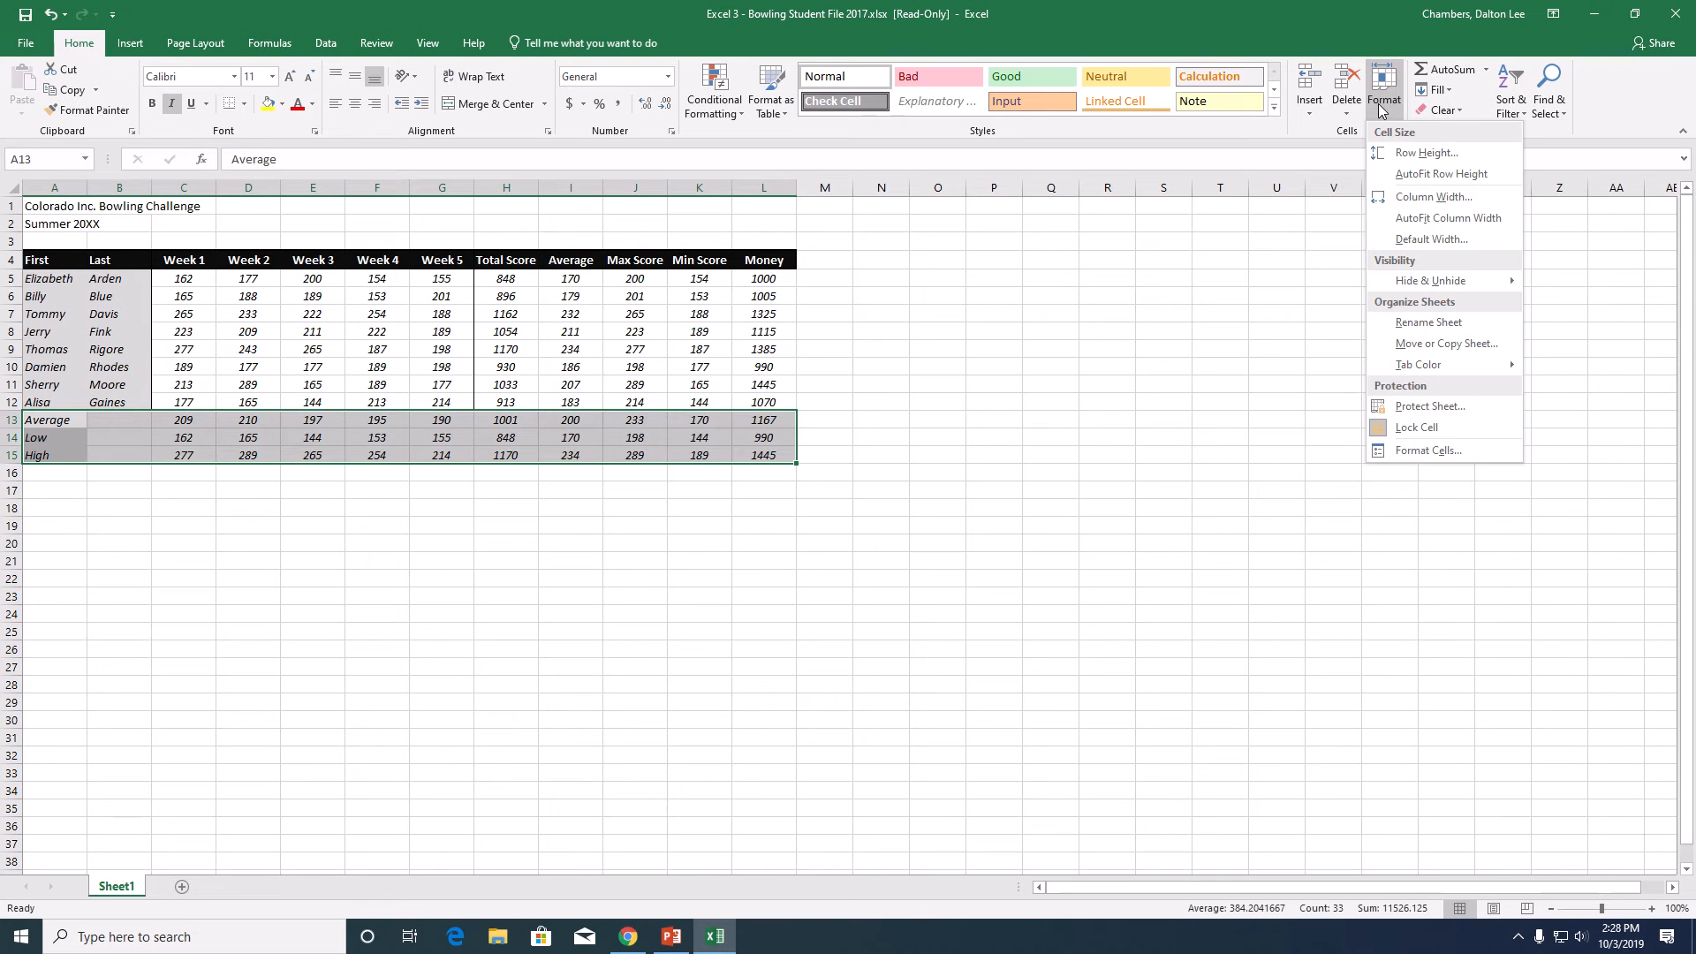
left_click(1433, 151)
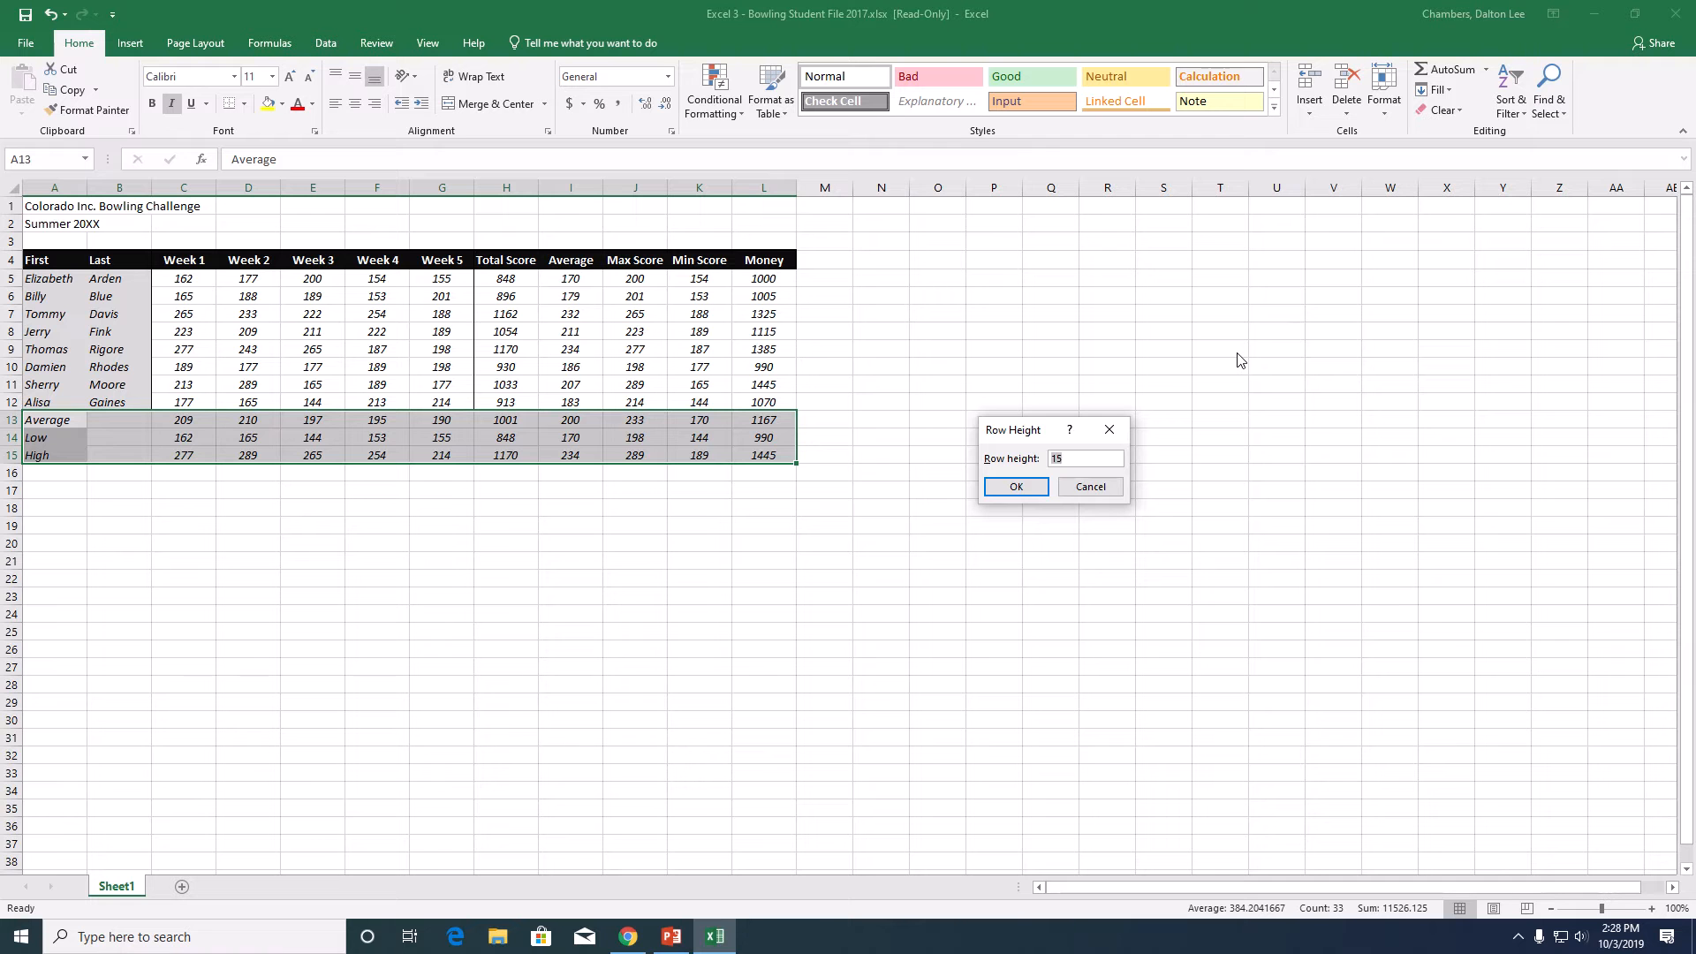
key("Return")
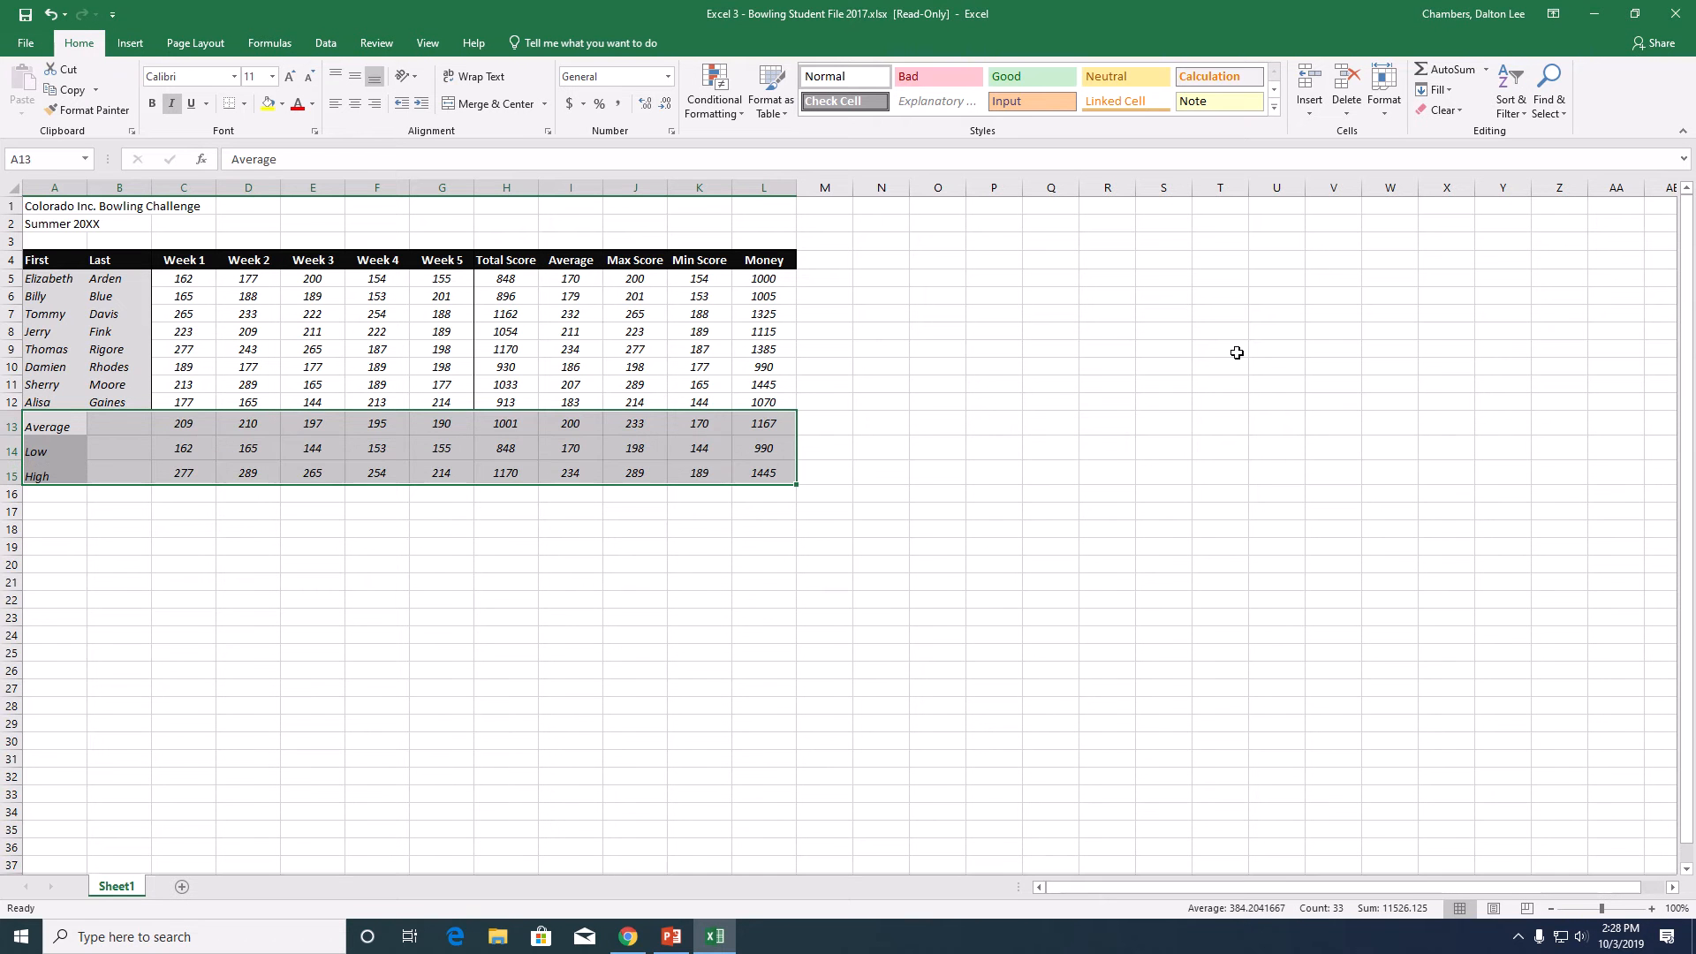
left_click_drag(84, 430, 250, 474)
left_click(174, 539)
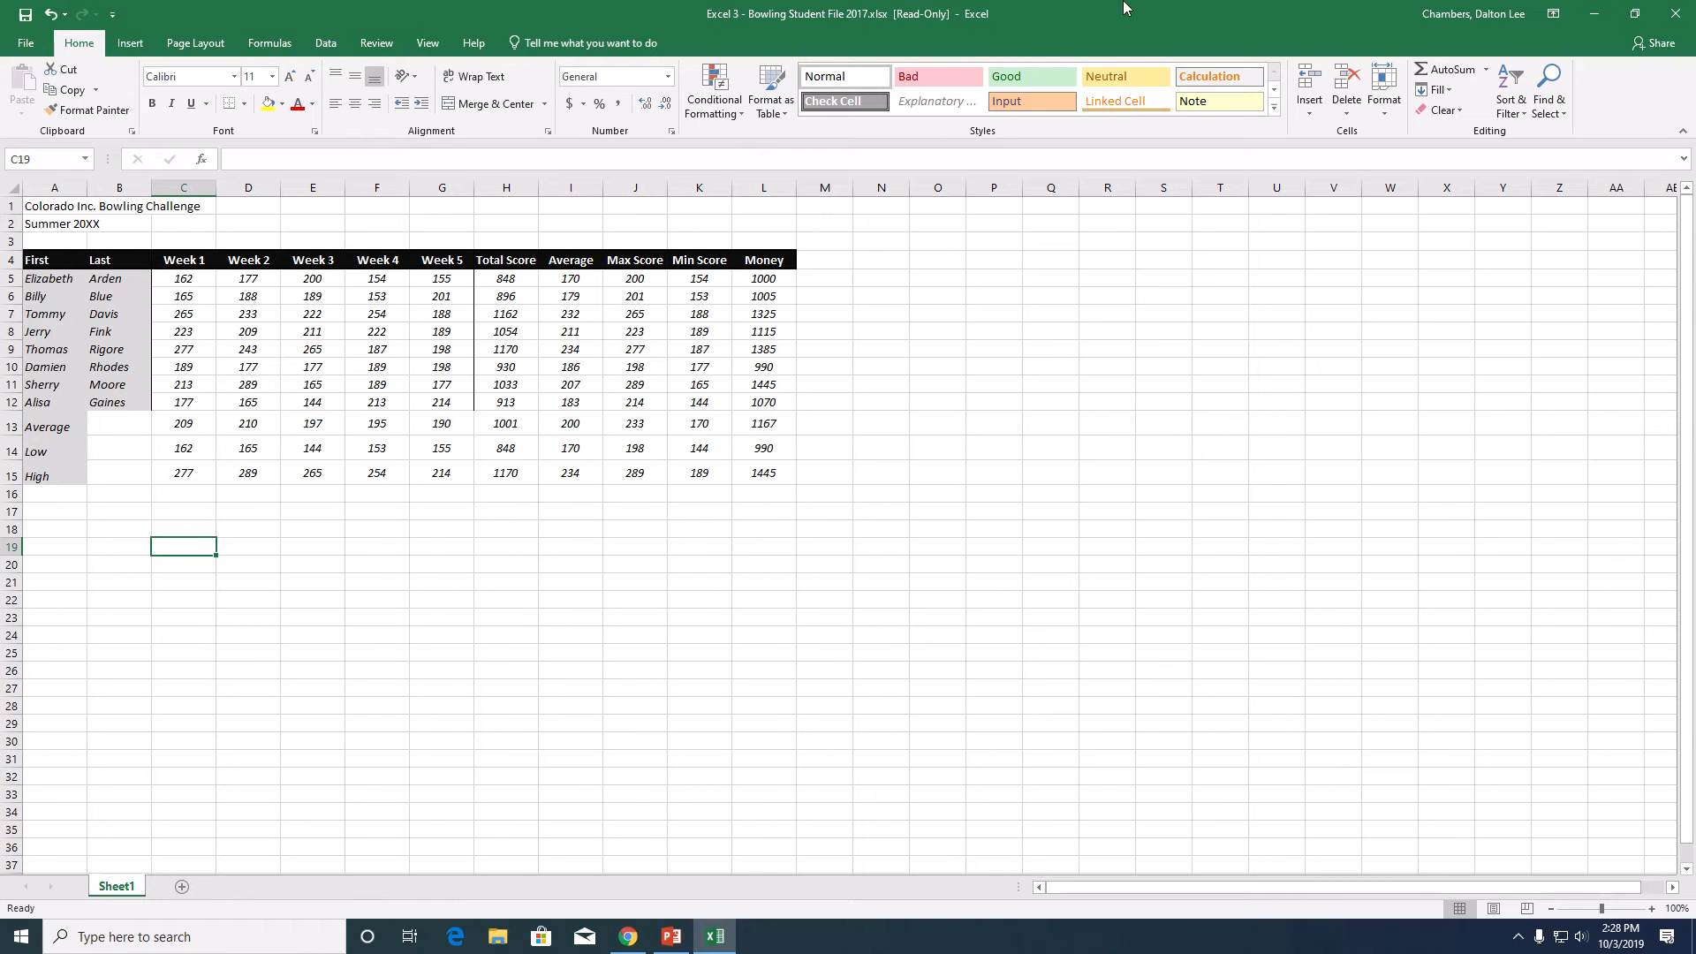
mouse_move(707, 18)
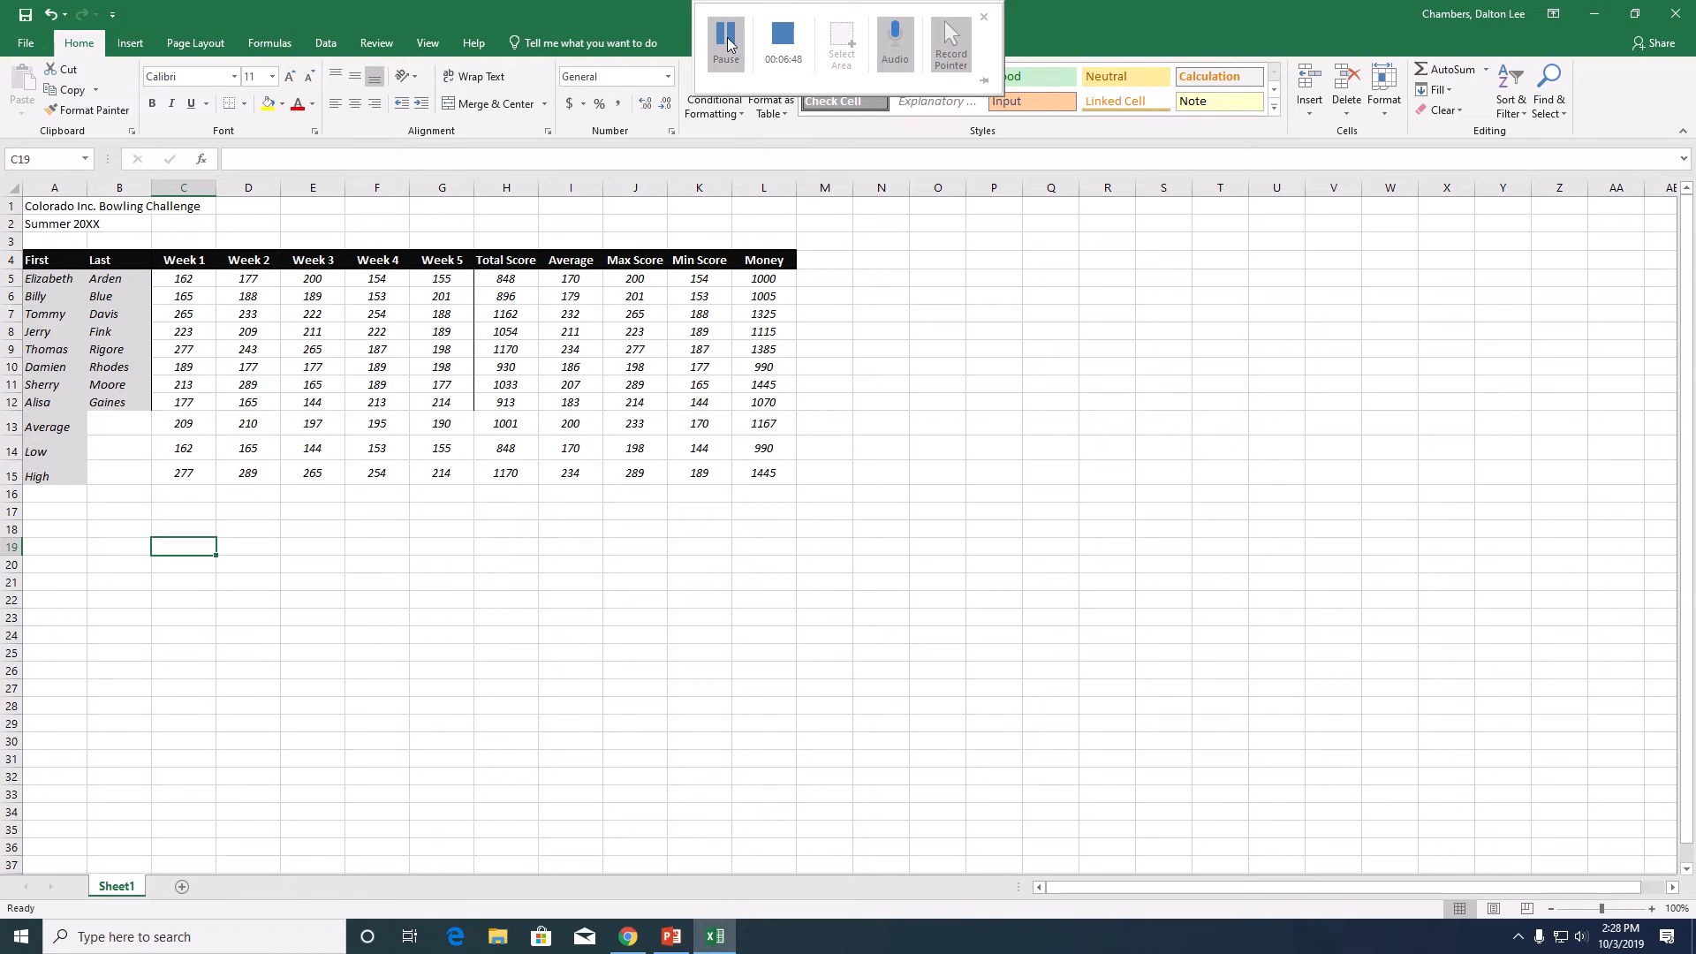
left_click(727, 40)
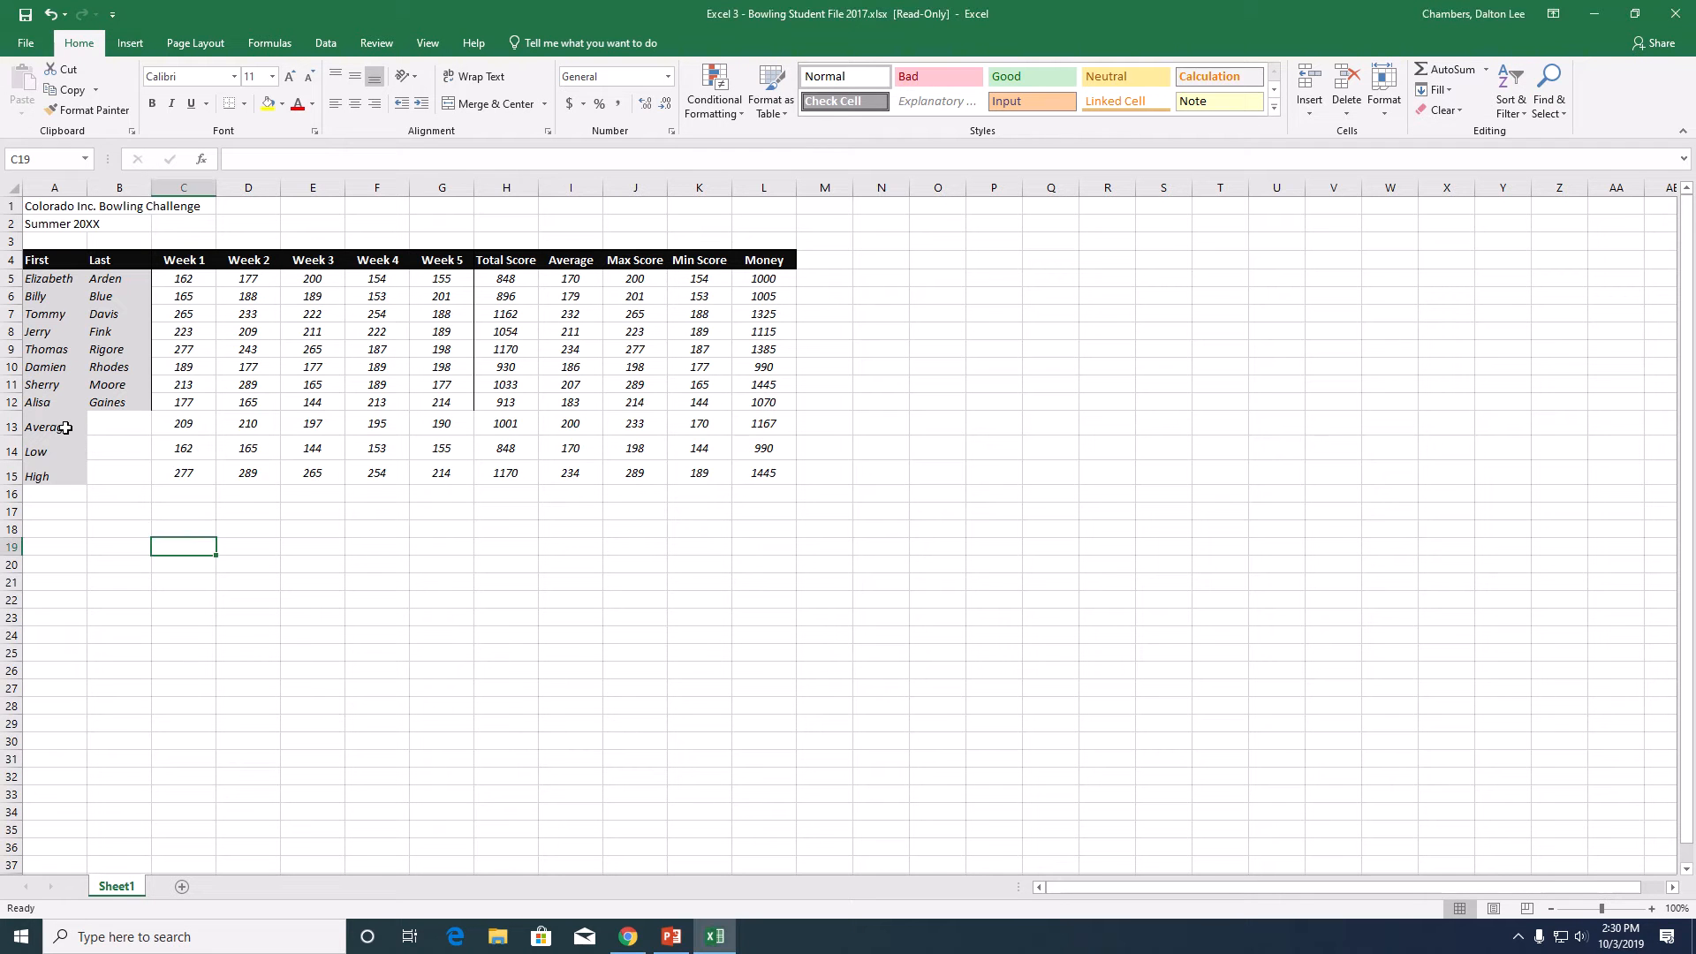
- Center the contents of the Average, Low and High rows in A13:L15 vertically
left_click_drag(62, 426, 761, 477)
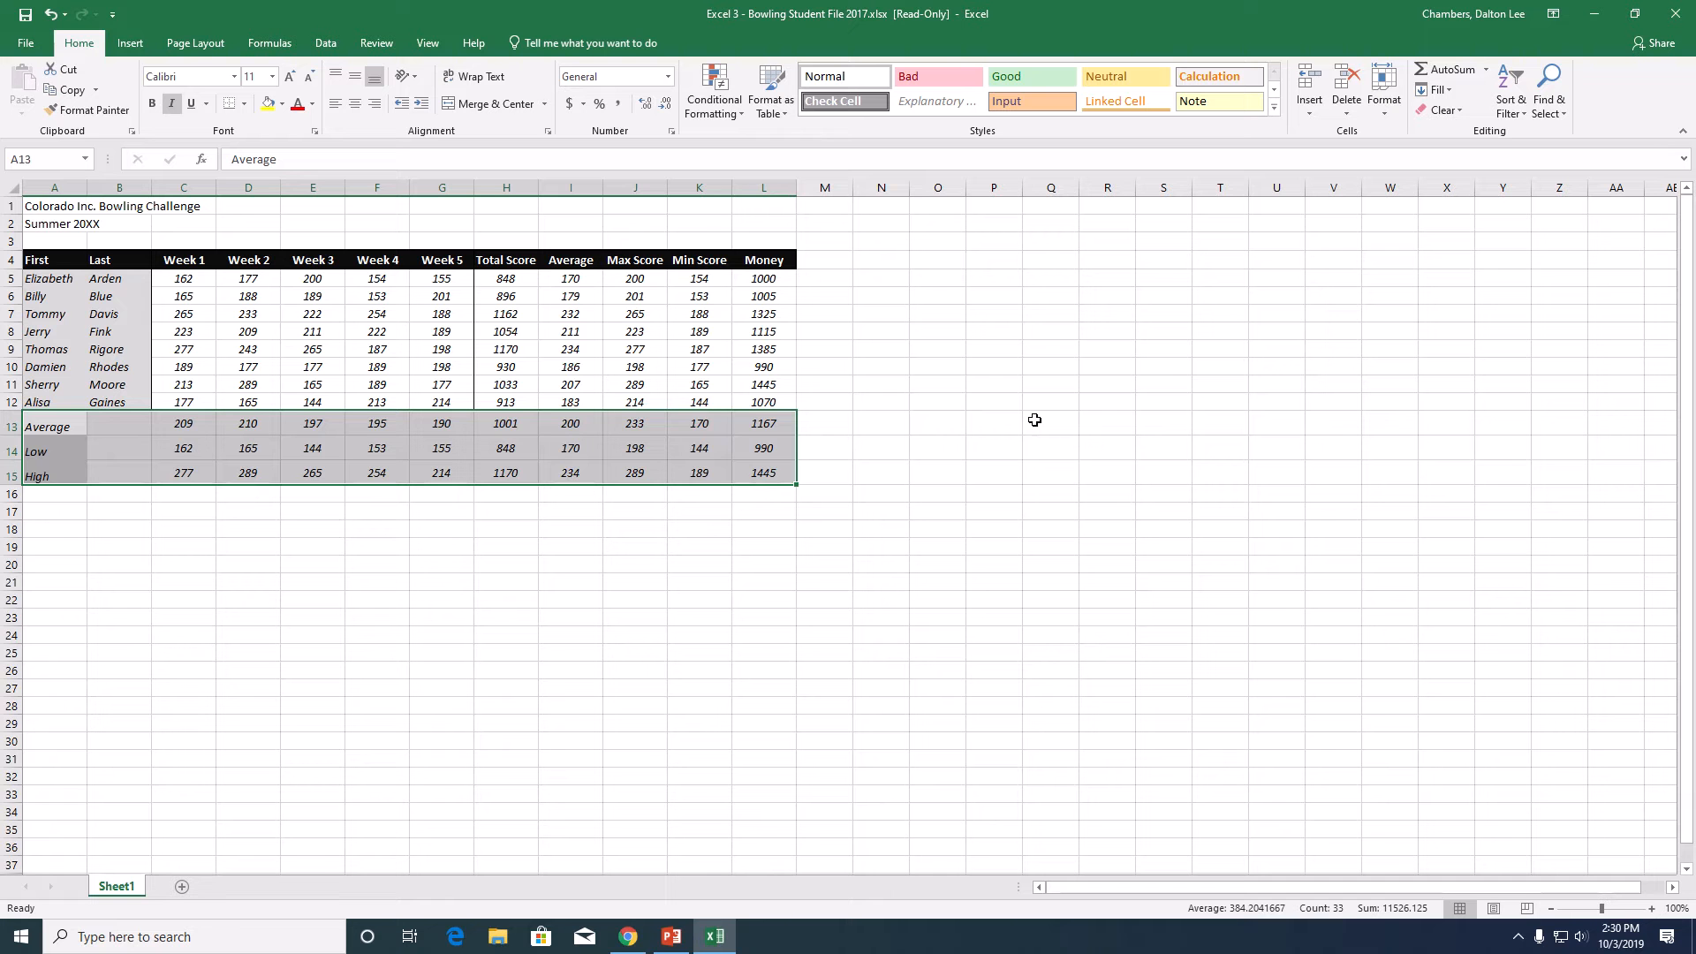
left_click(549, 133)
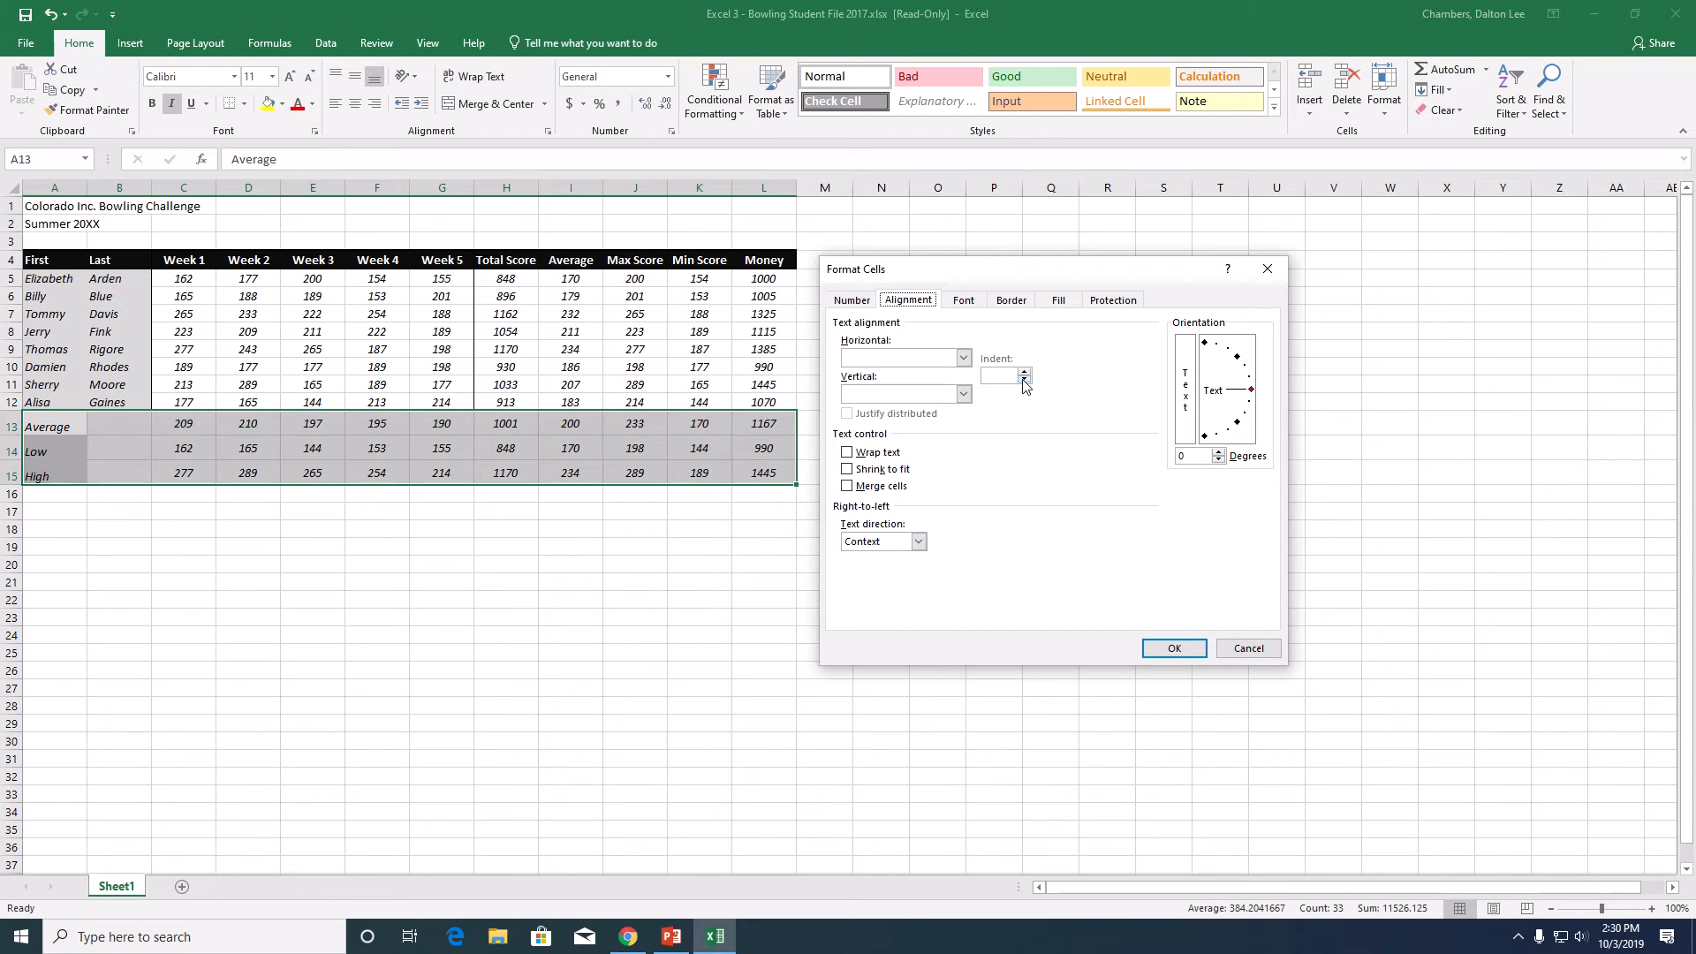
left_click(962, 394)
left_click(932, 422)
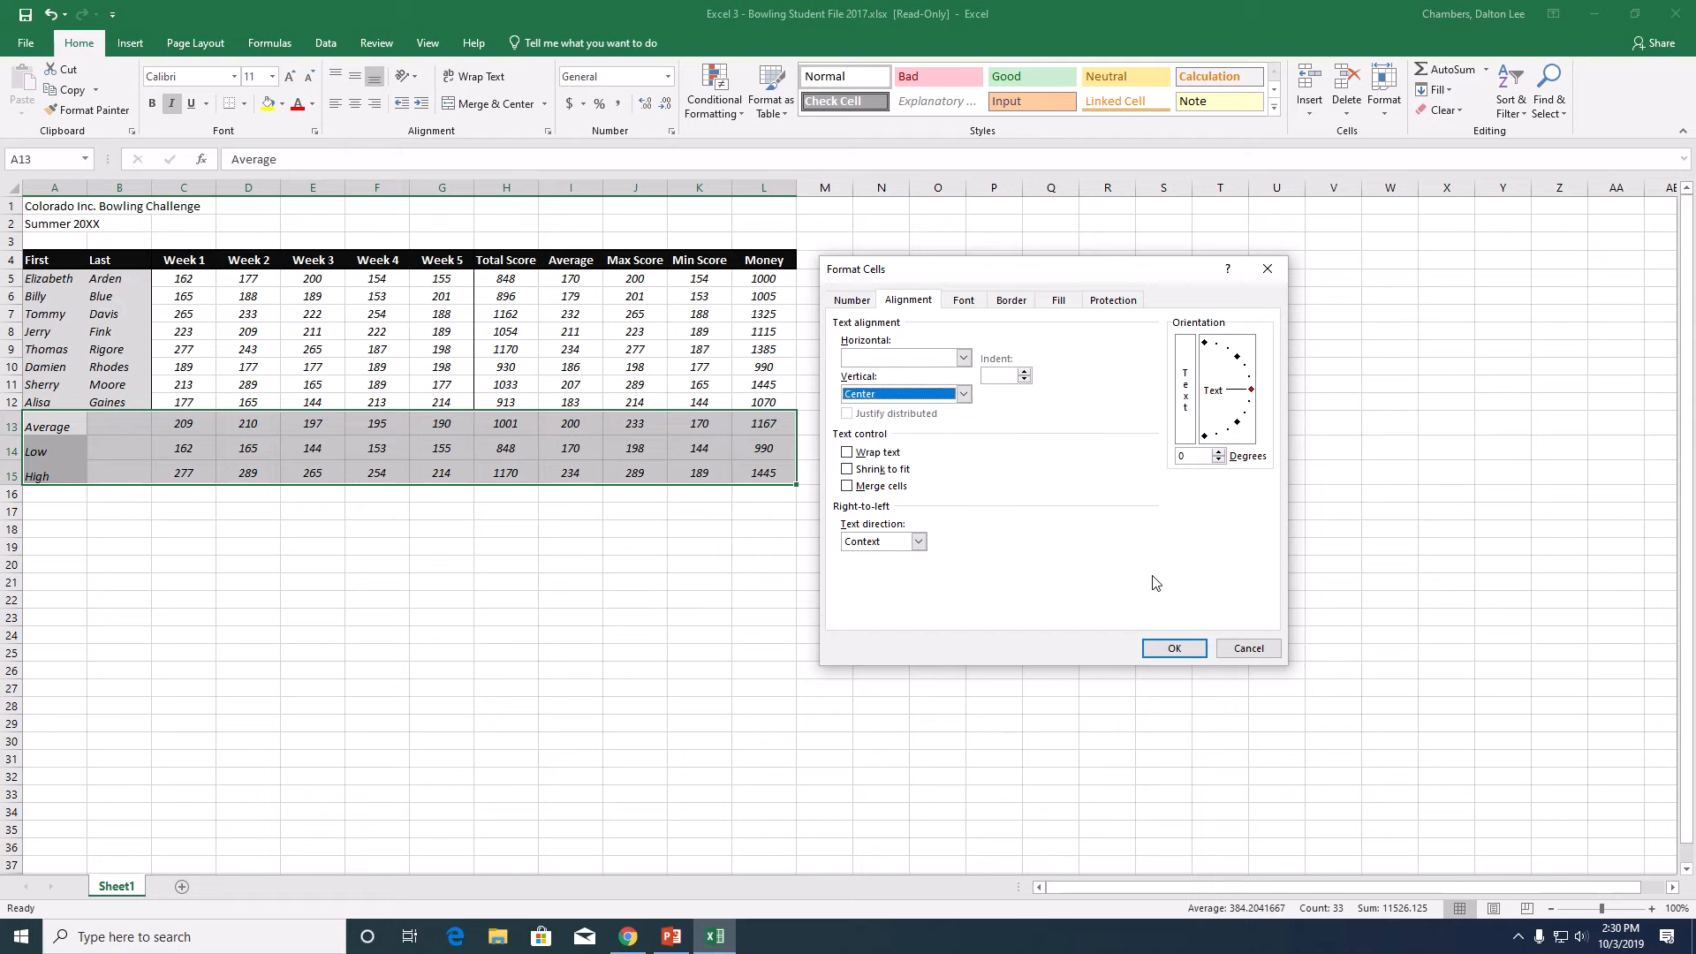
left_click(1175, 648)
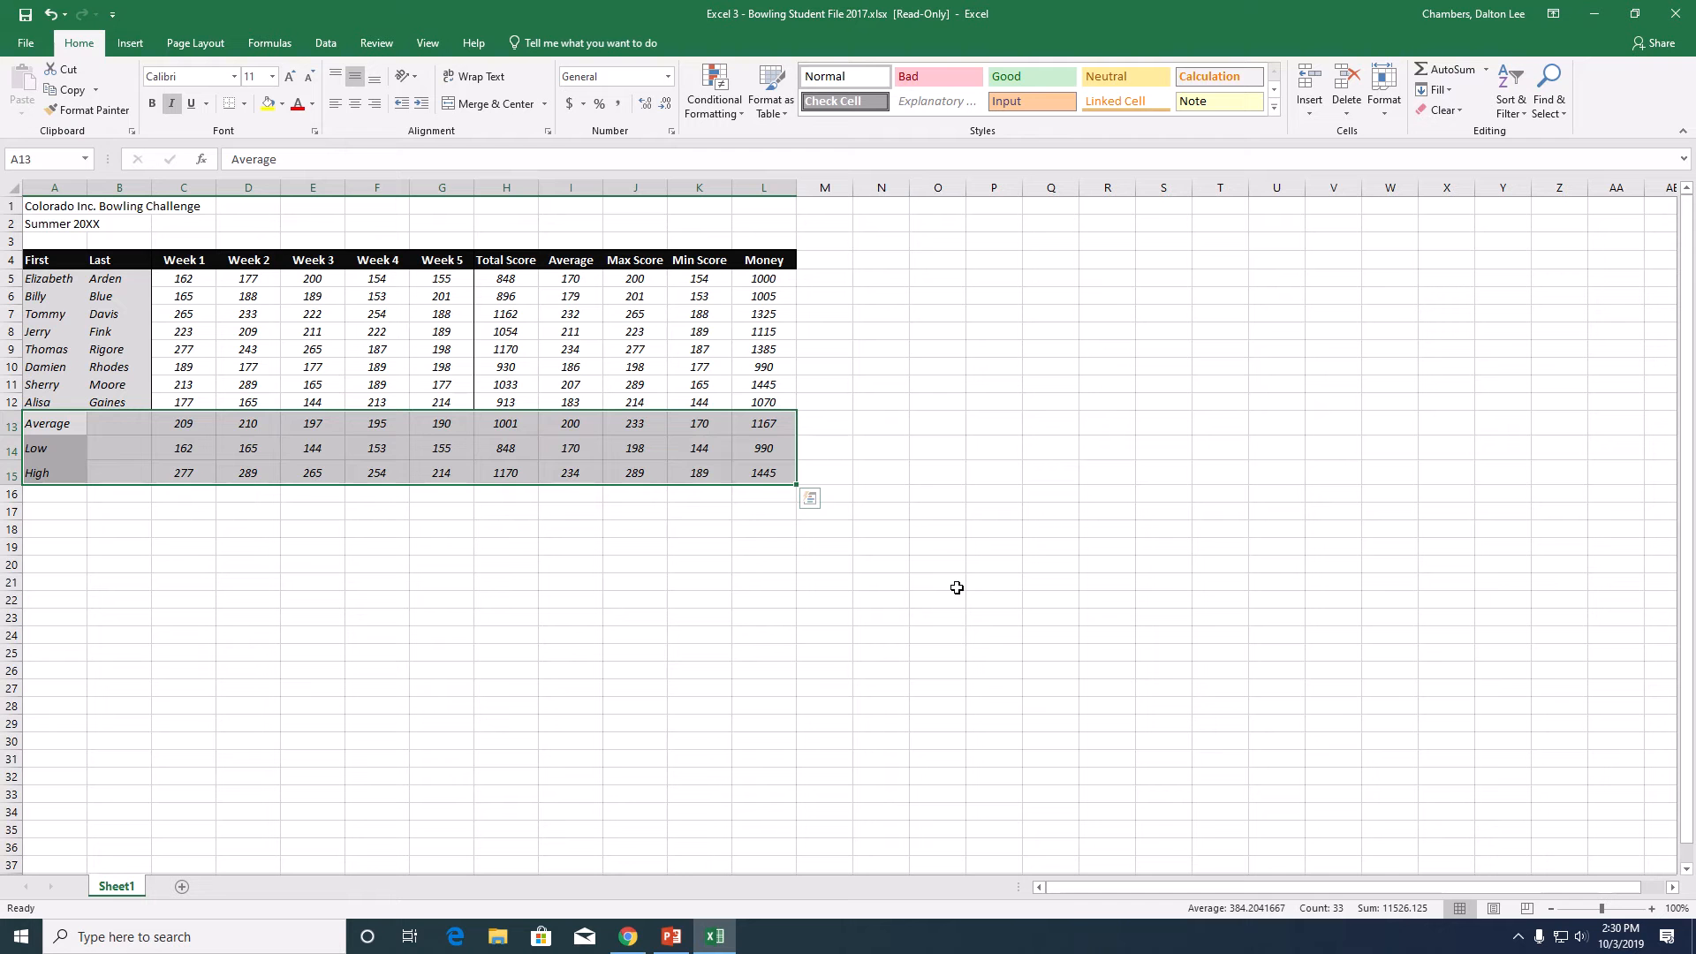
- Merge and center the Colorado Inc. Bowling Challenge title across A1:L1
left_click(46, 258)
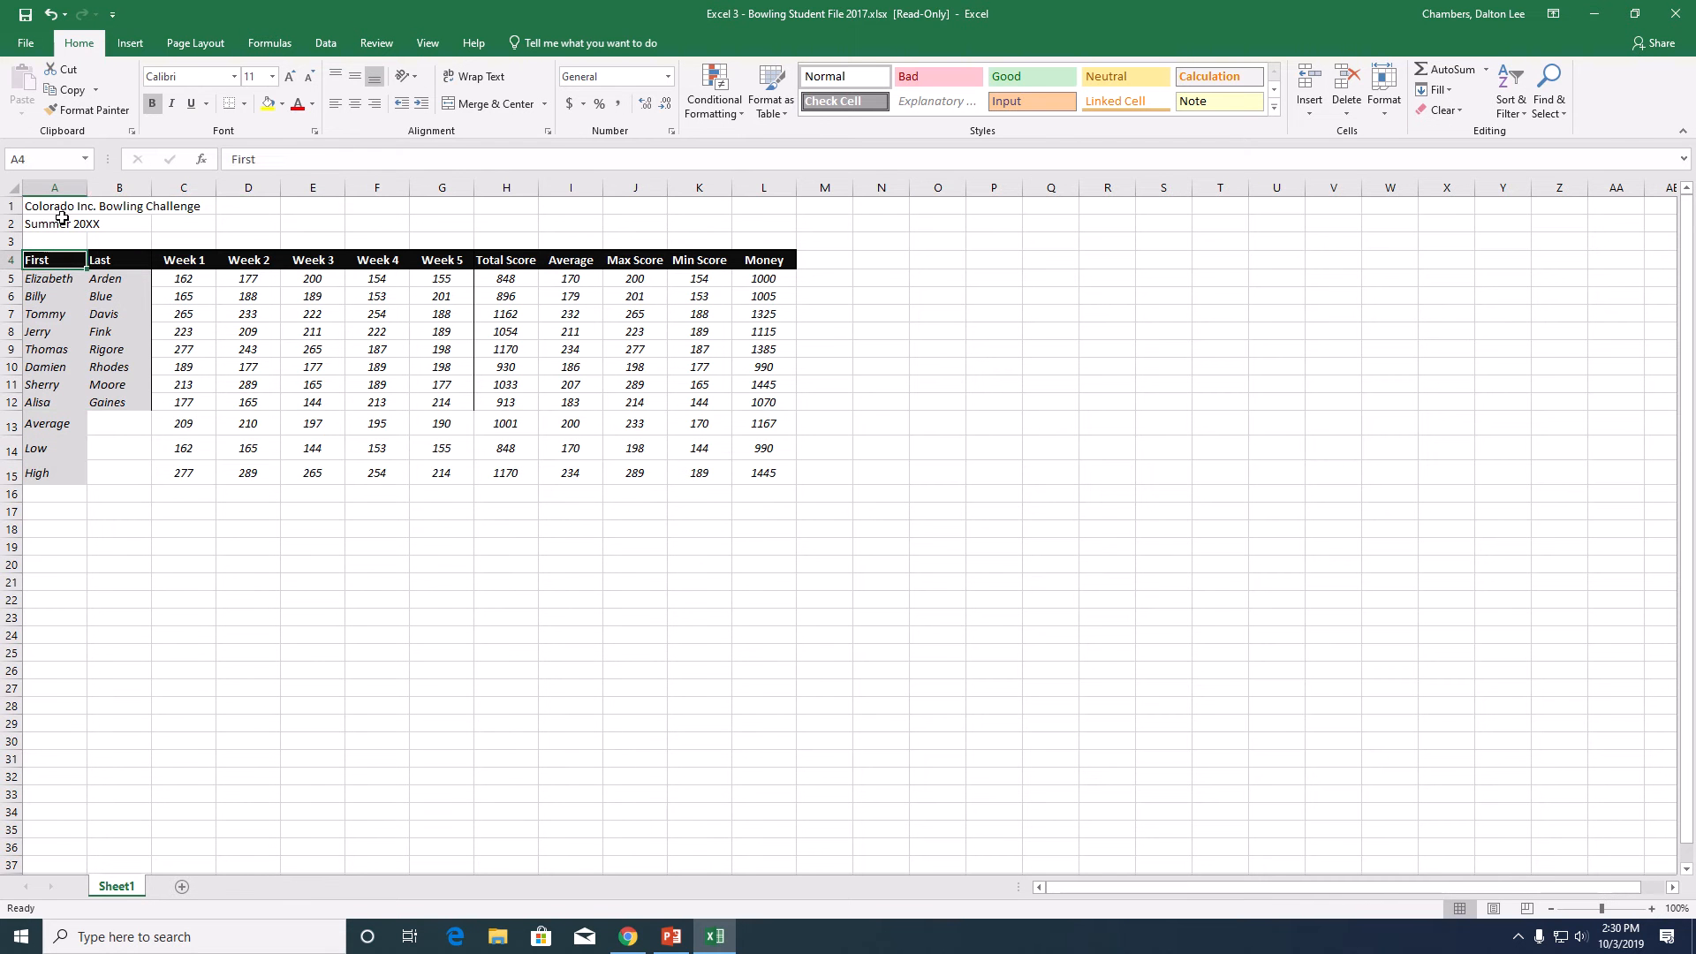
left_click_drag(60, 208, 772, 209)
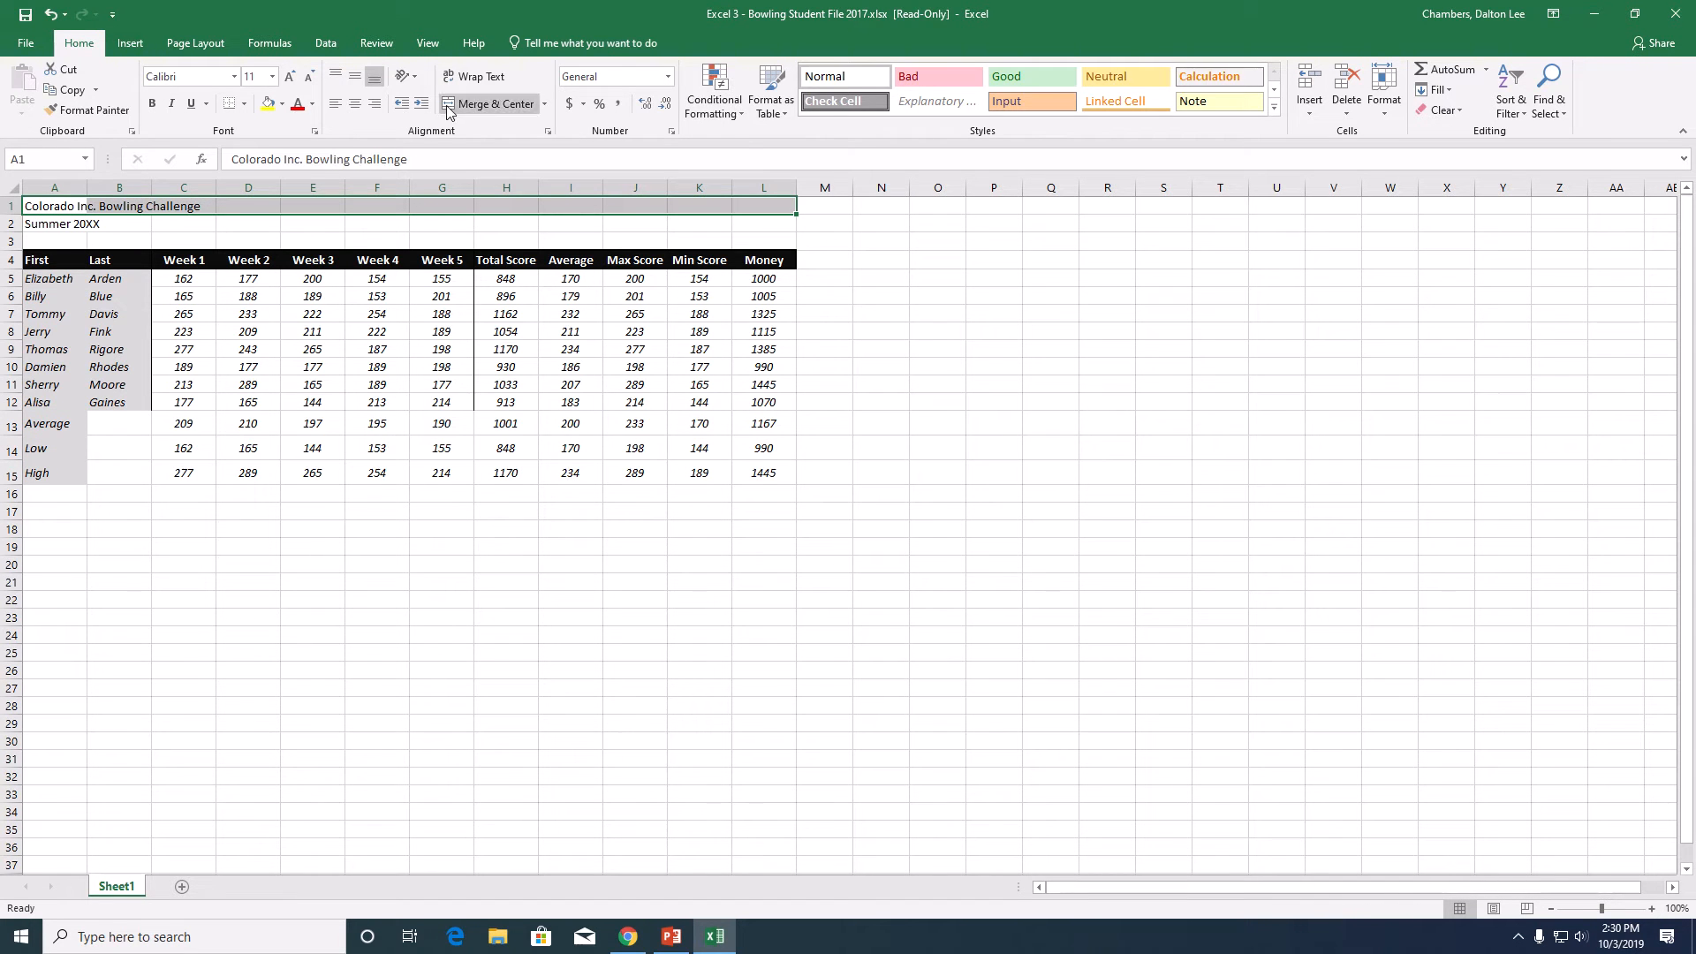
left_click(546, 105)
left_click(524, 123)
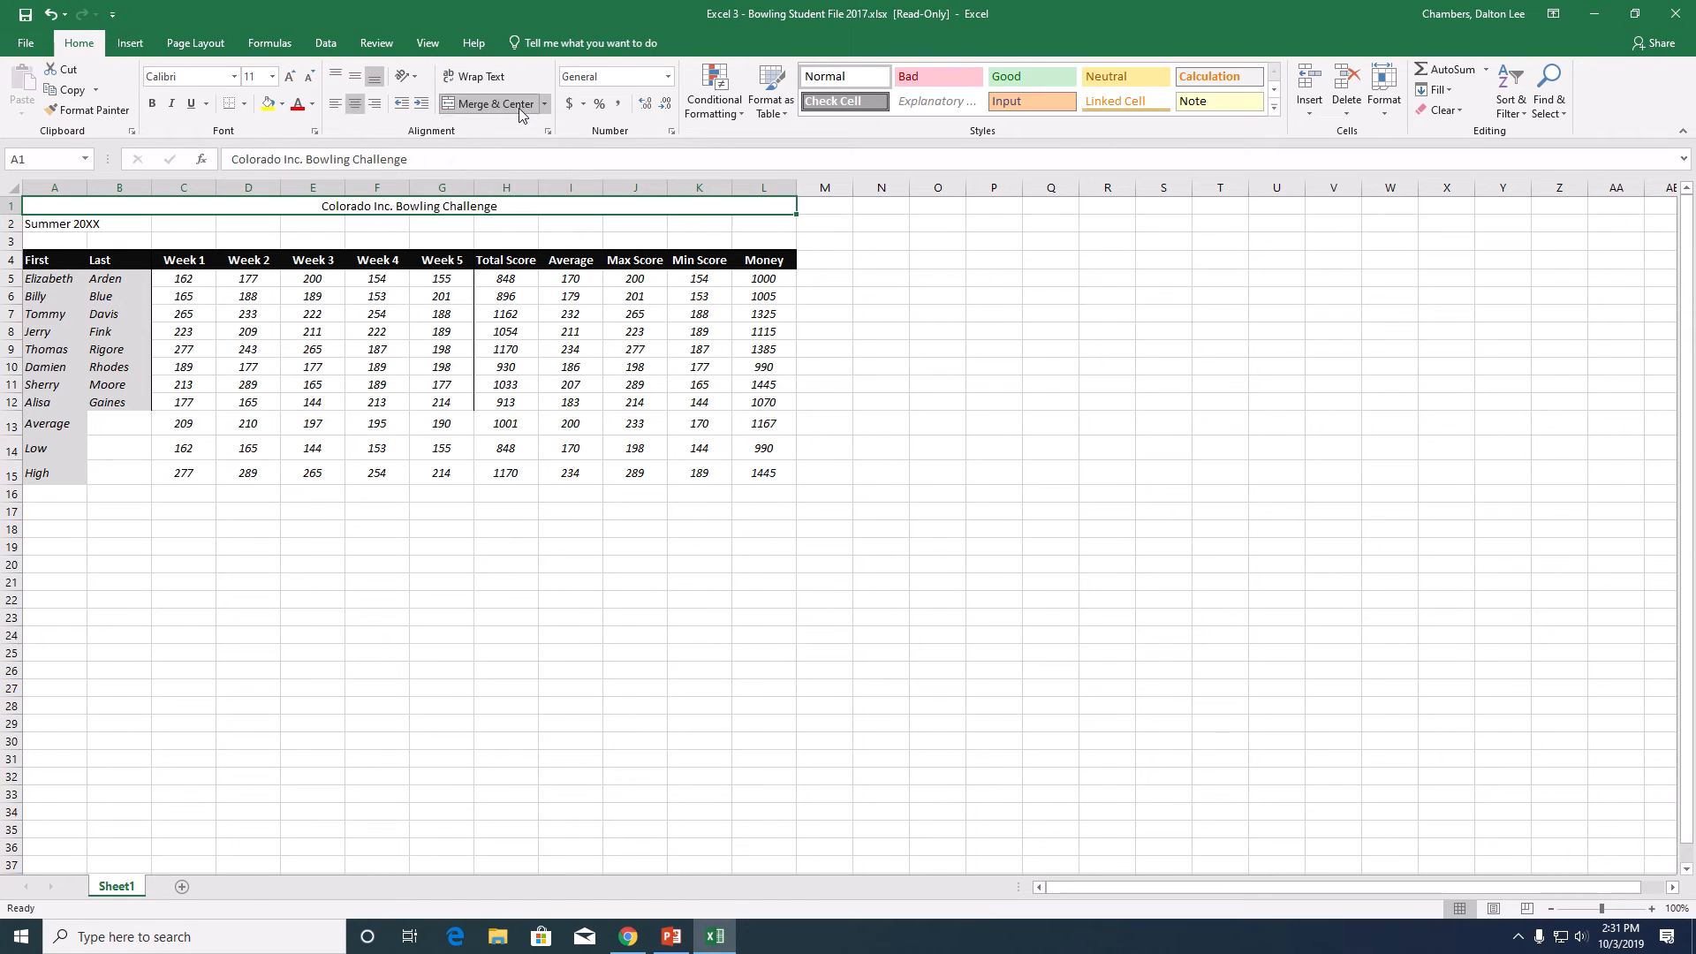
- Make the merged title in row 1 bold and italic and enlarge it to font size 18
left_click(151, 105)
left_click(172, 104)
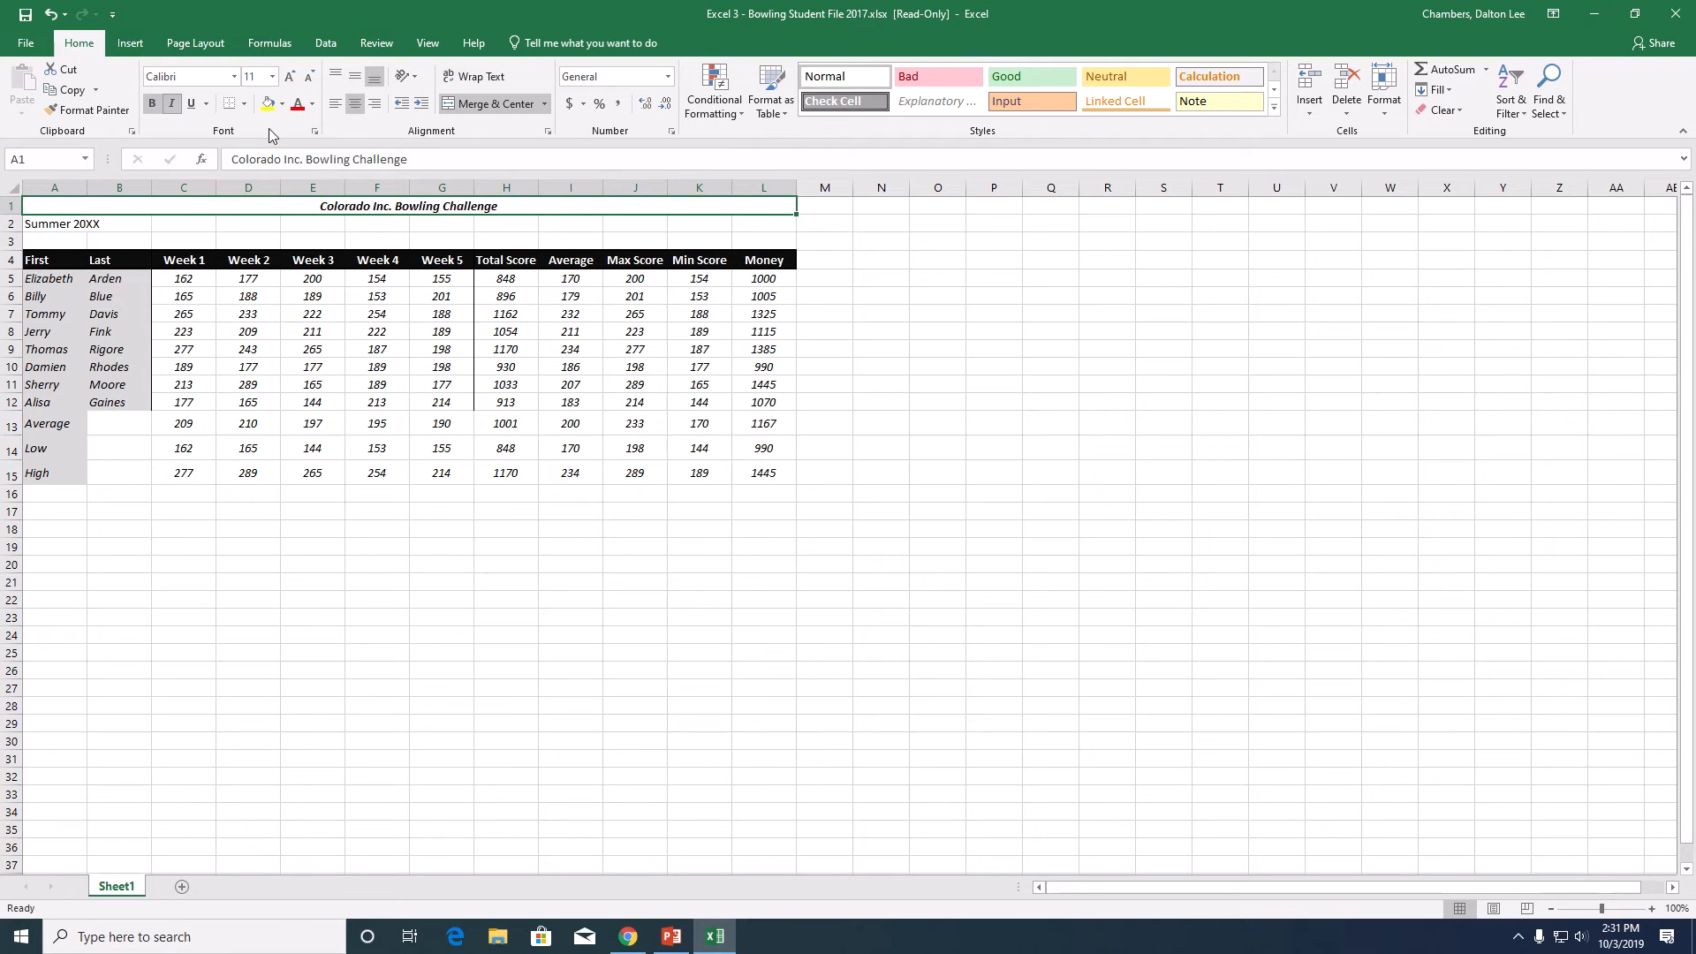
left_click(285, 77)
left_click(285, 77)
left_click(284, 77)
left_click(284, 77)
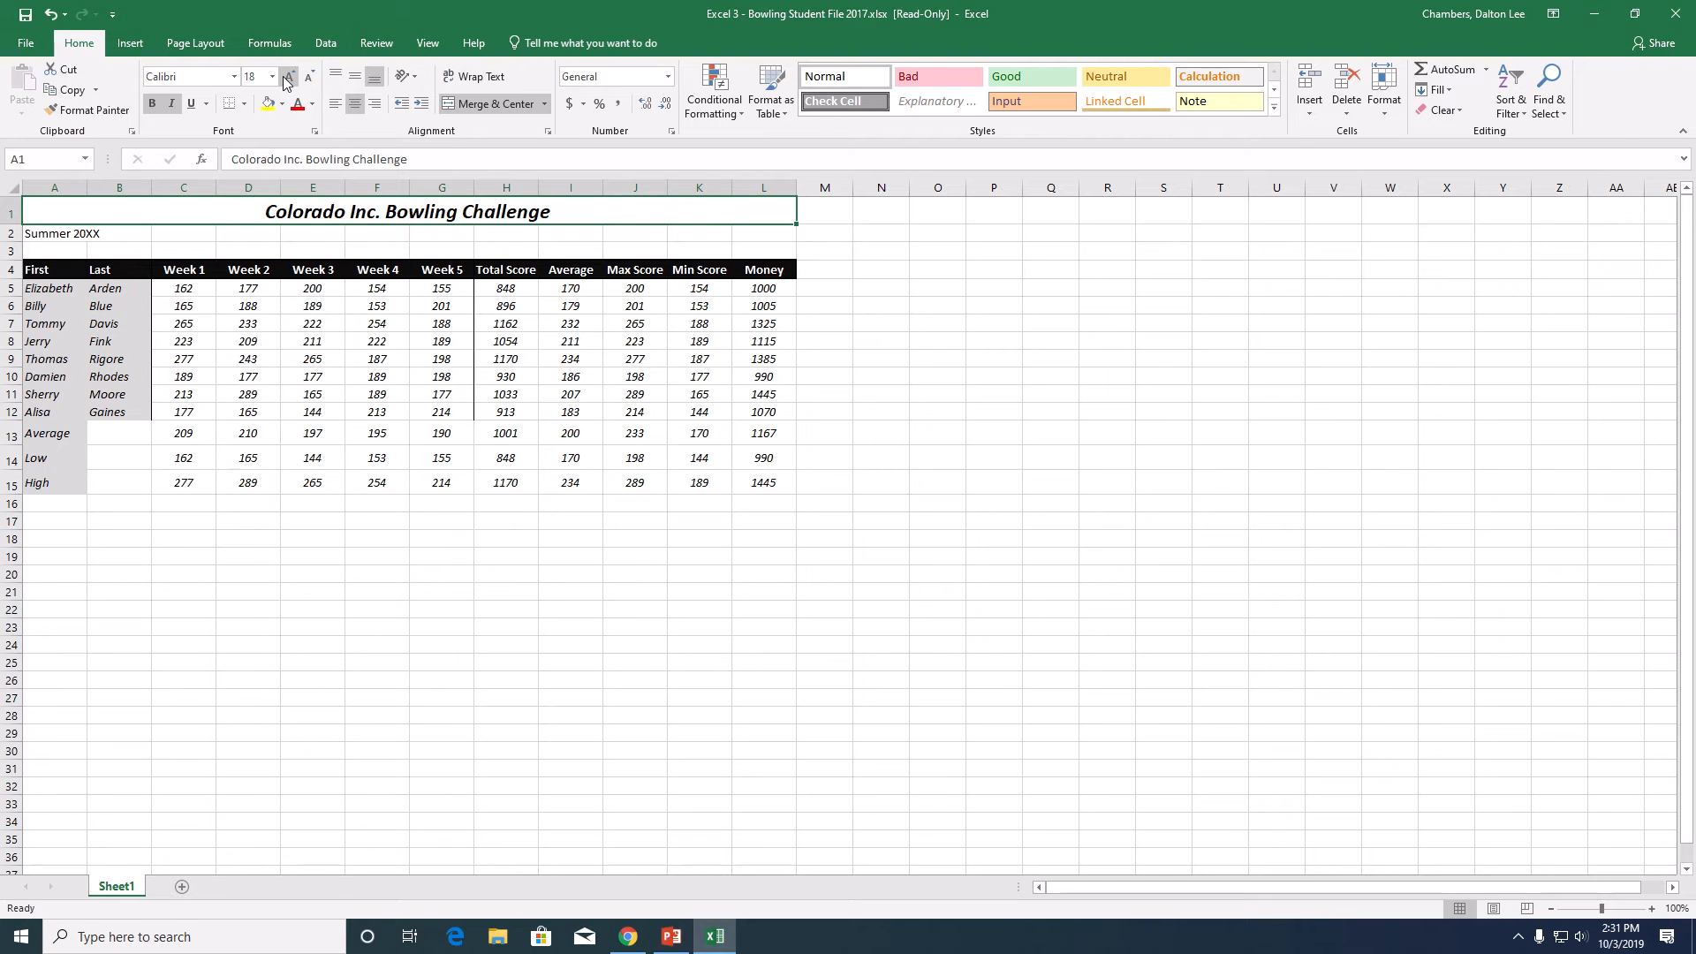
- Merge and center the Summer 20XX subtitle across A2:L2
left_click(66, 235)
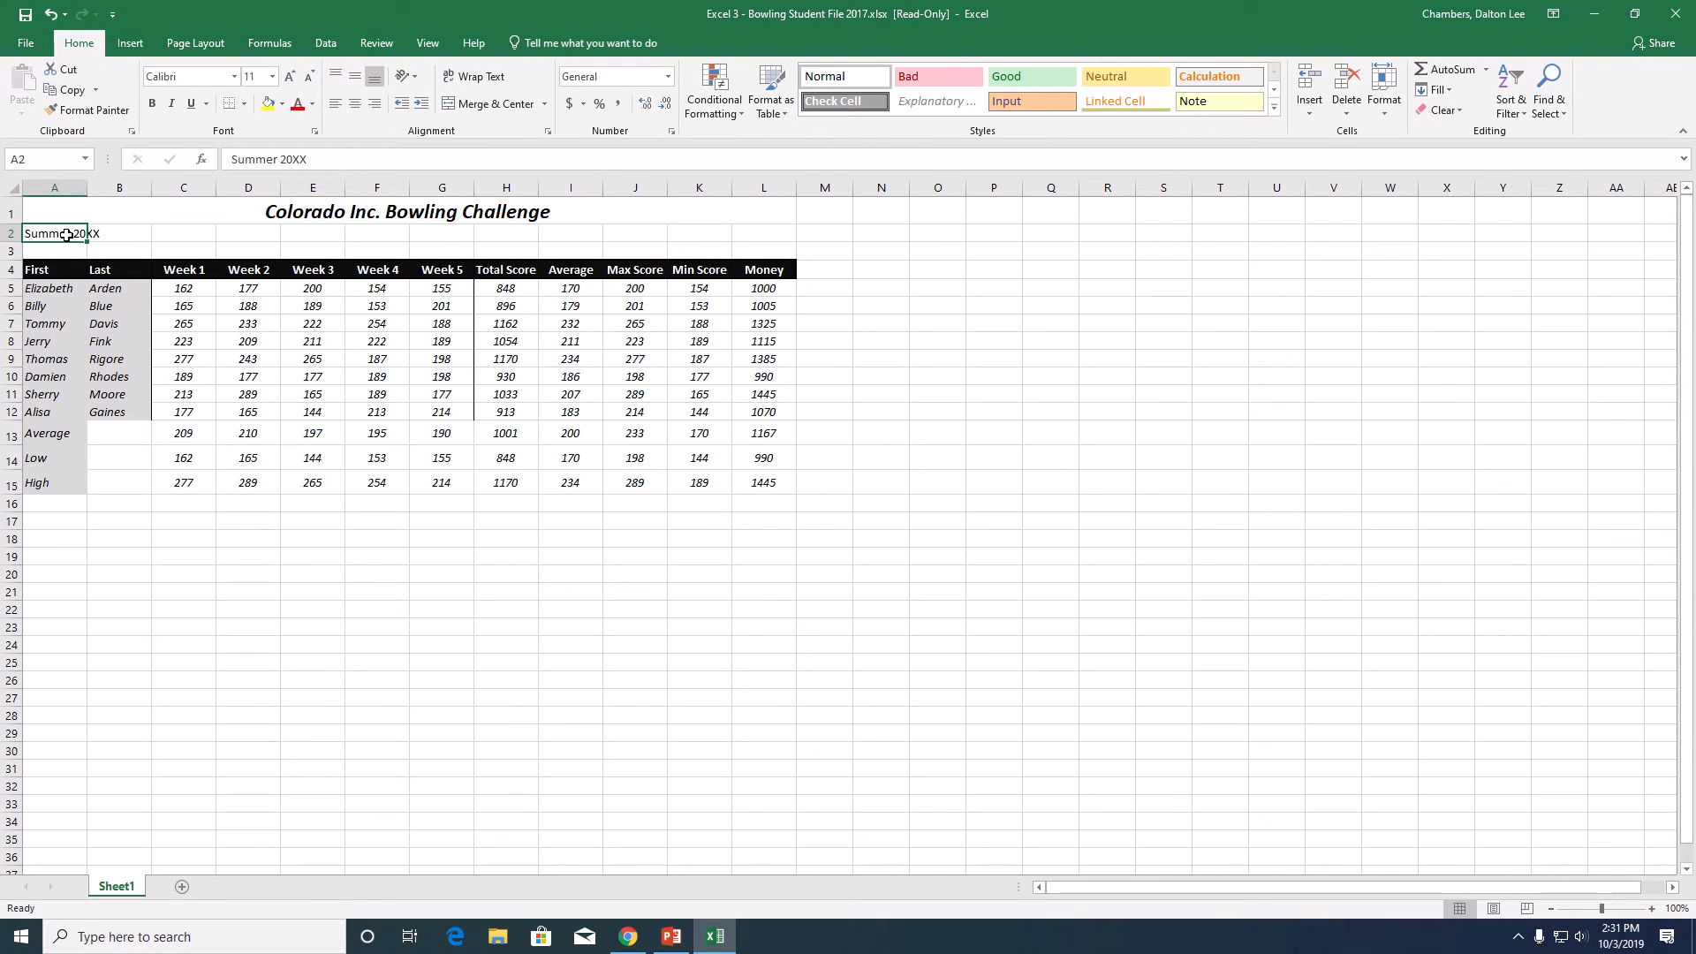
left_click_drag(67, 235, 783, 236)
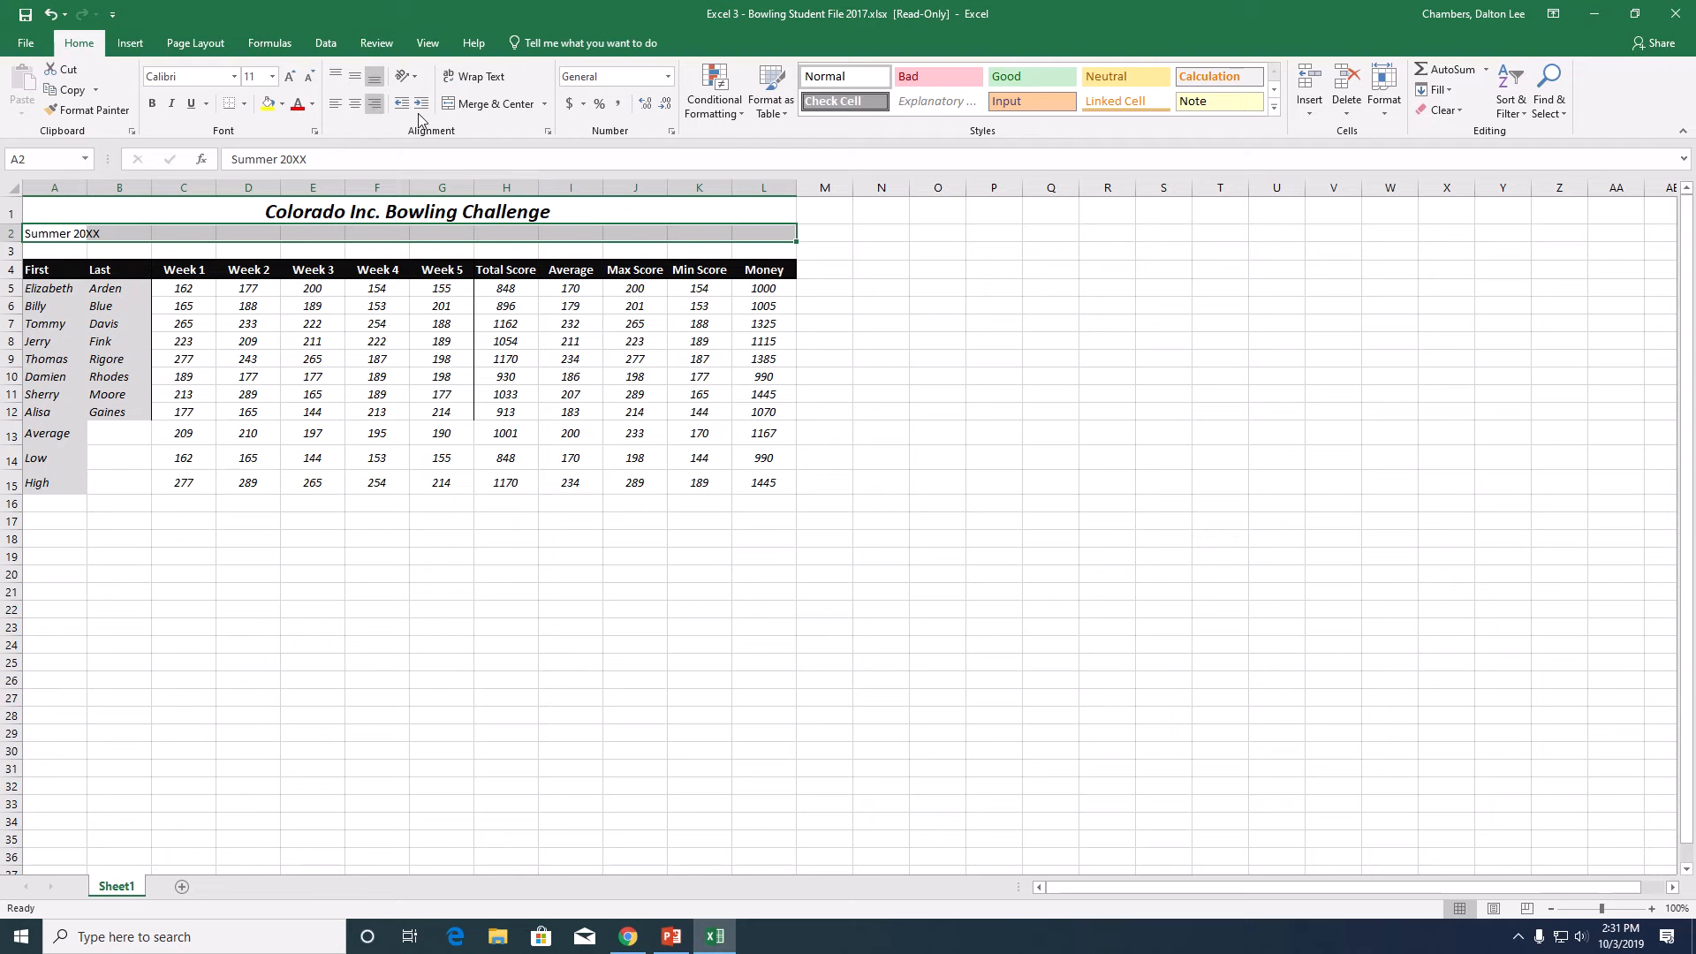
left_click(489, 104)
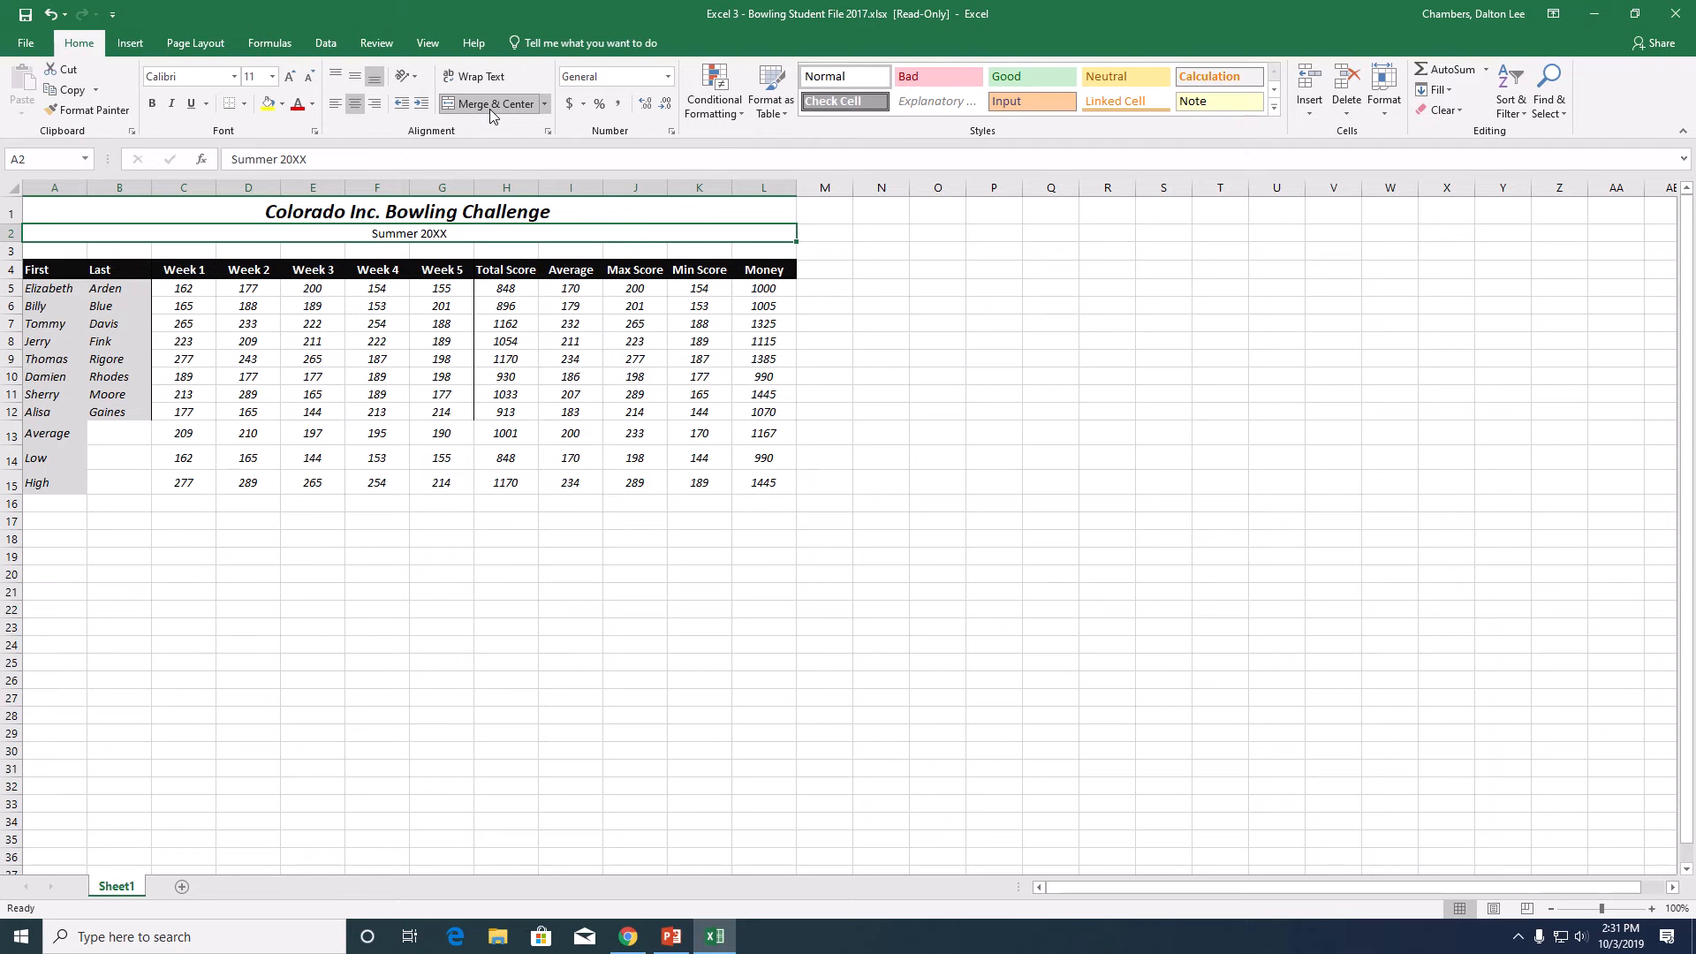
- Make the Summer 20XX subtitle bold and italic and enlarge it to match the title's font size
left_click(152, 103)
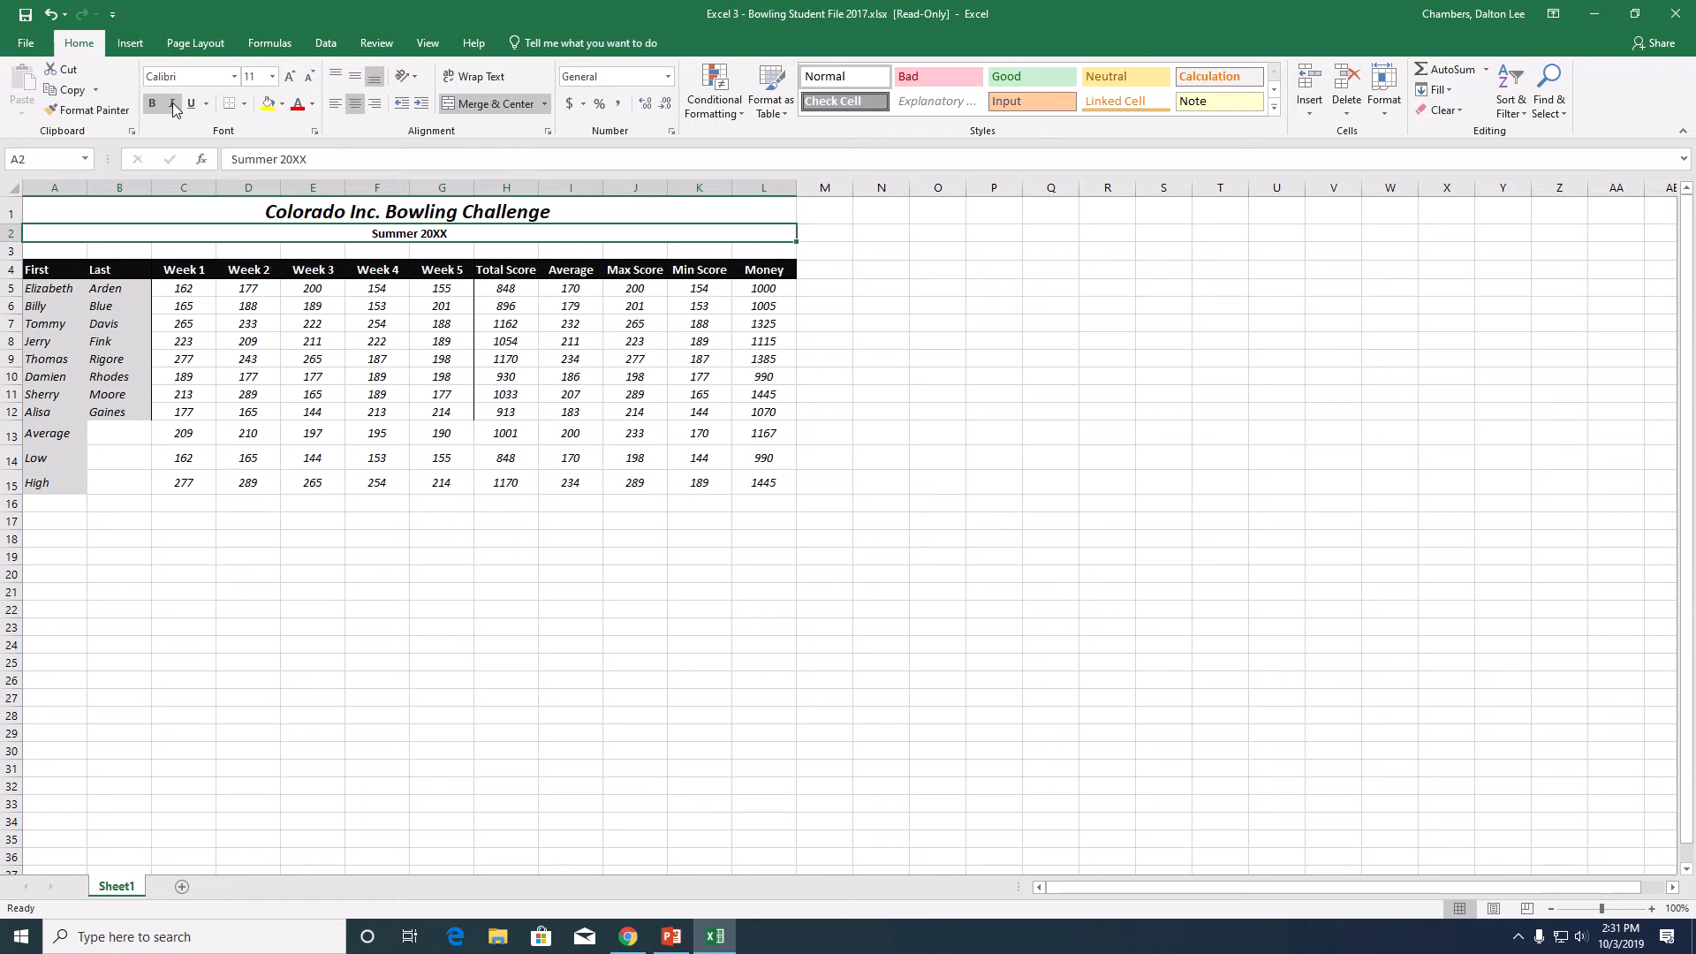
left_click(174, 105)
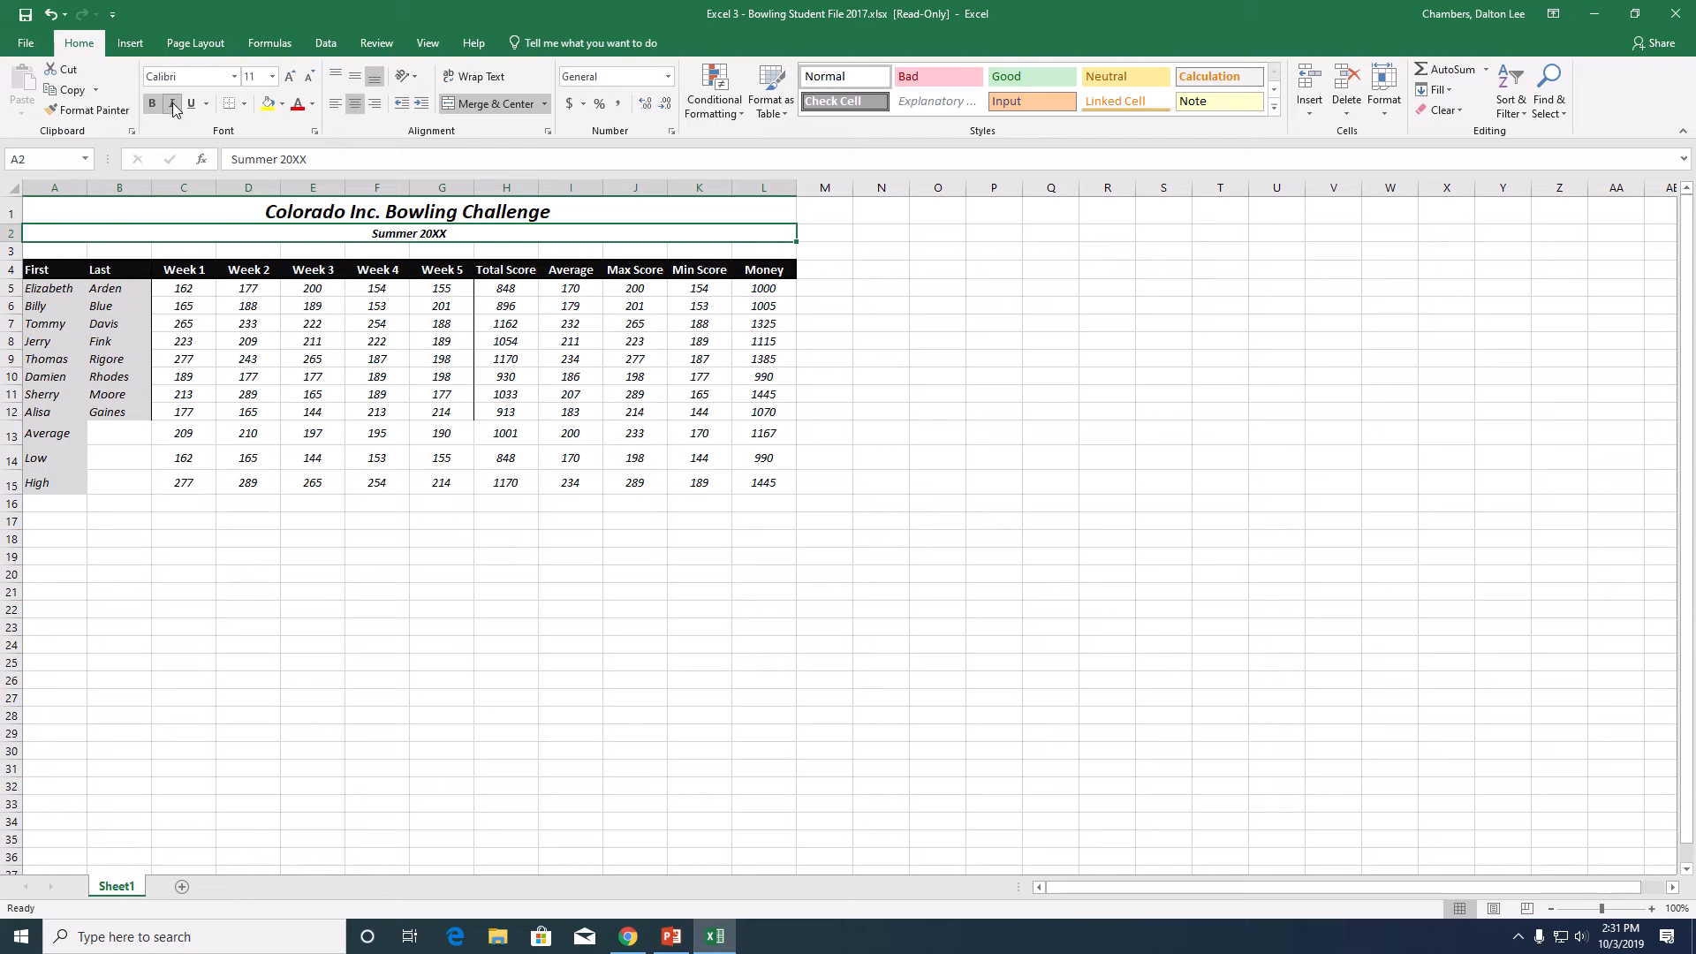
left_click(291, 78)
left_click(292, 77)
left_click(291, 77)
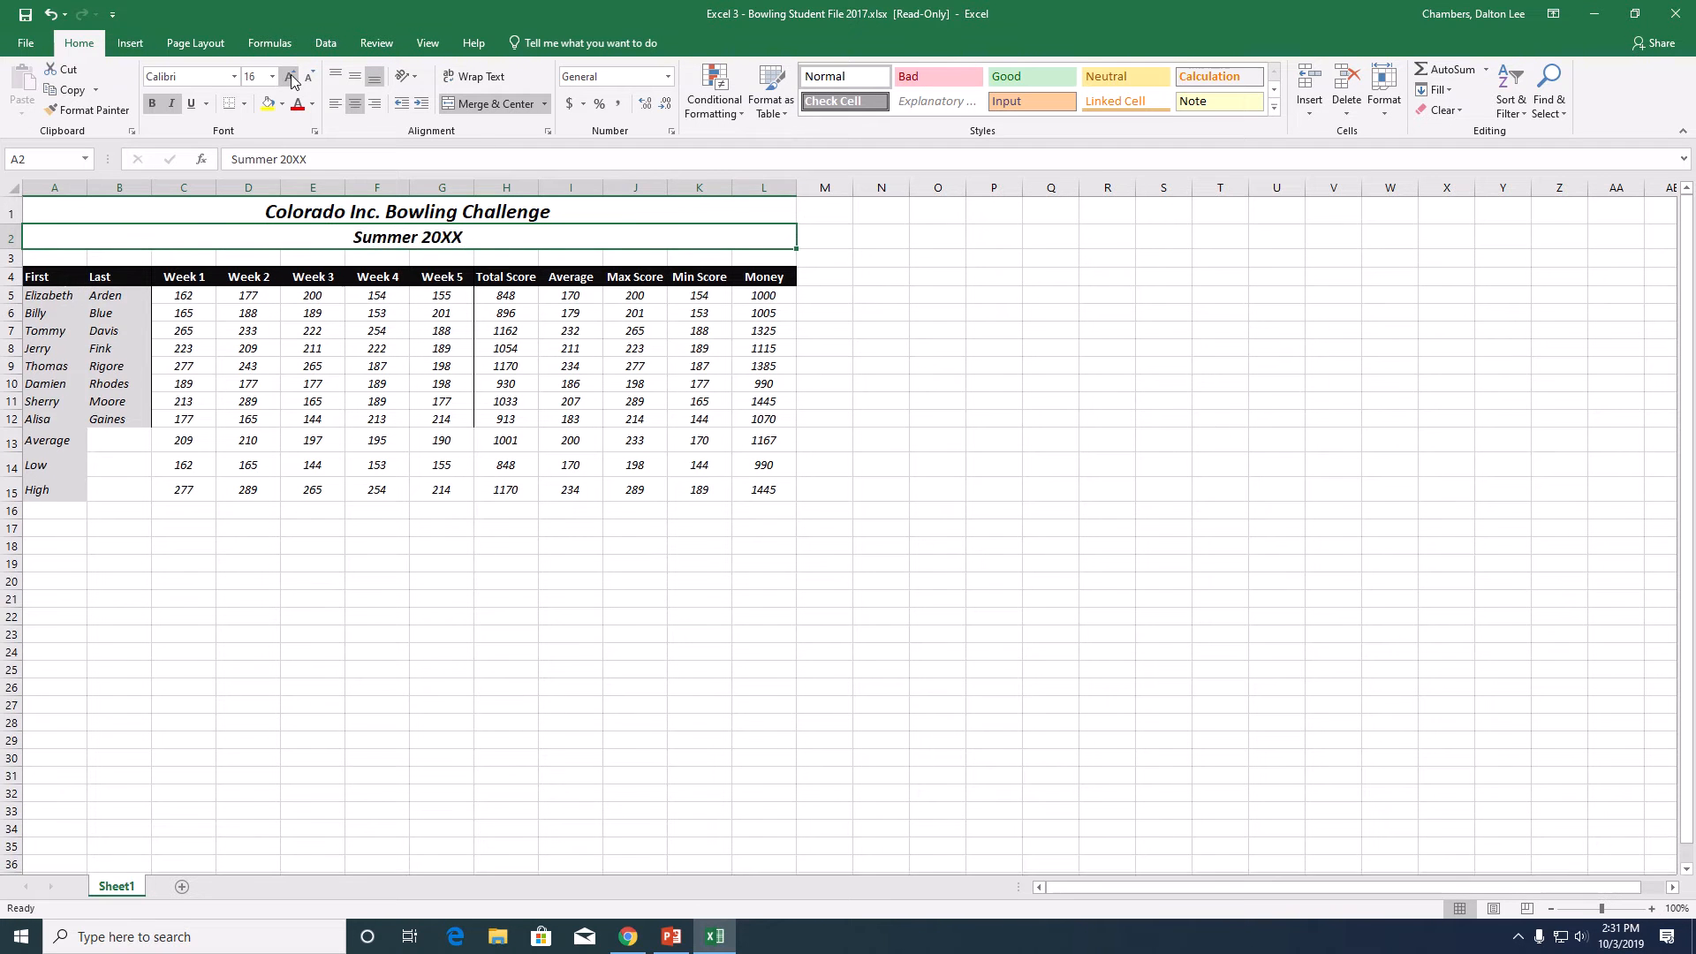
left_click(291, 78)
left_click(996, 436)
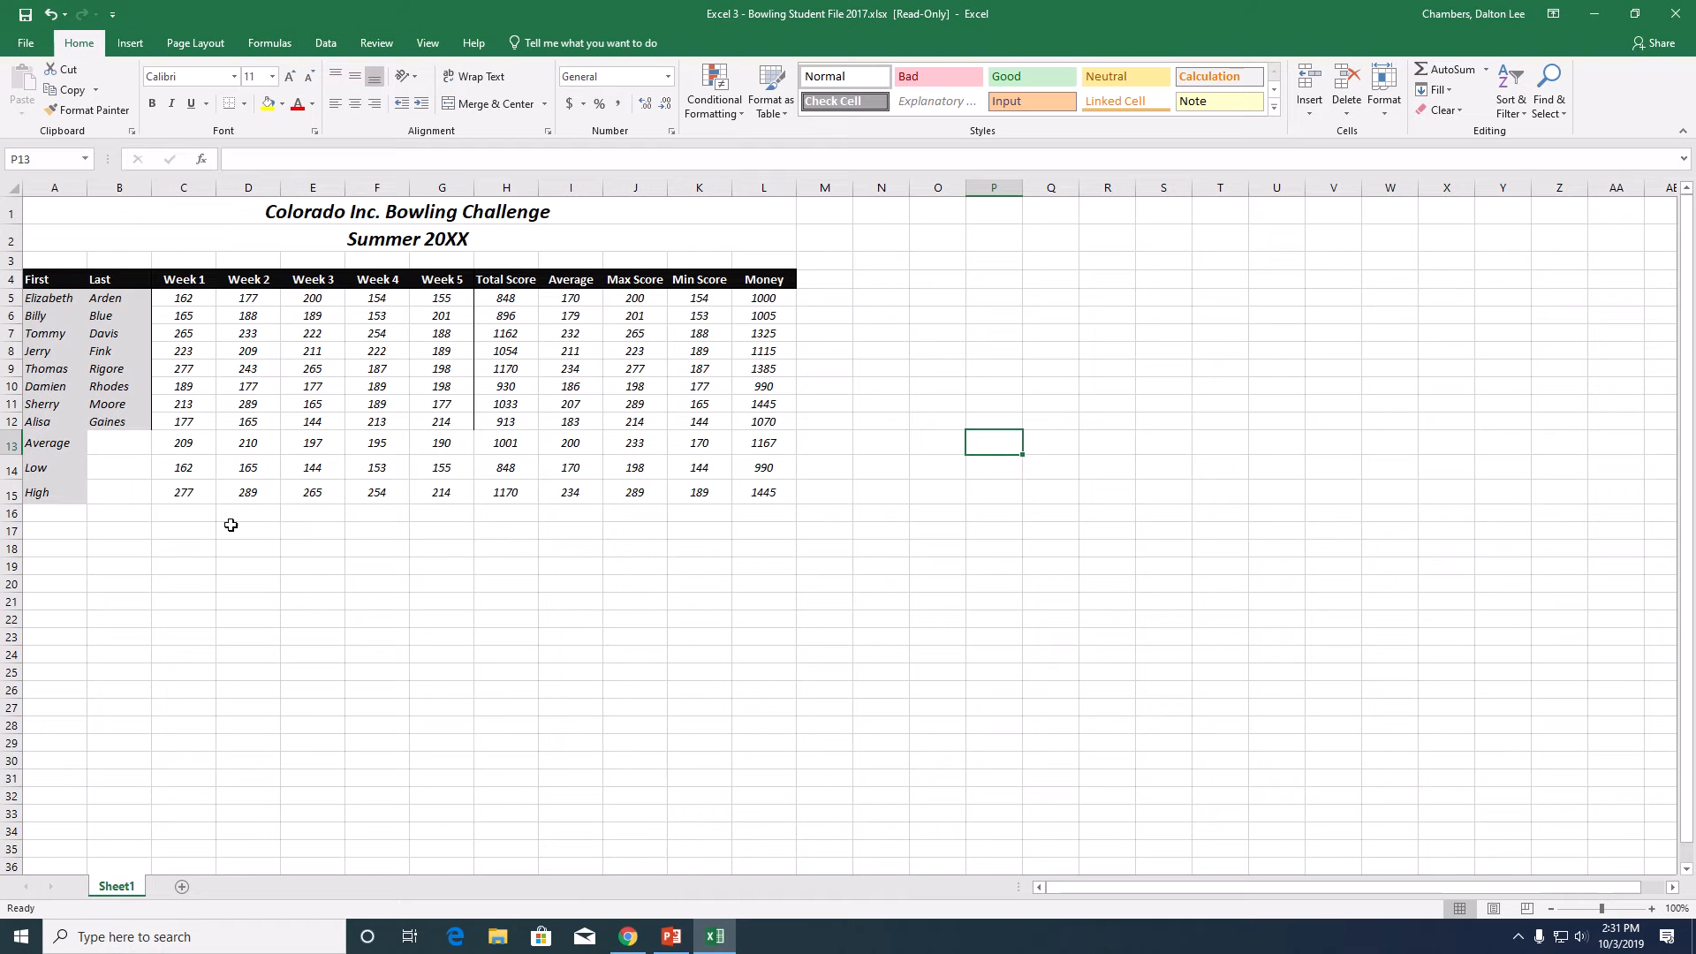
- Merge A13:B13 into one cell and right-align its Average label
left_click(54, 444)
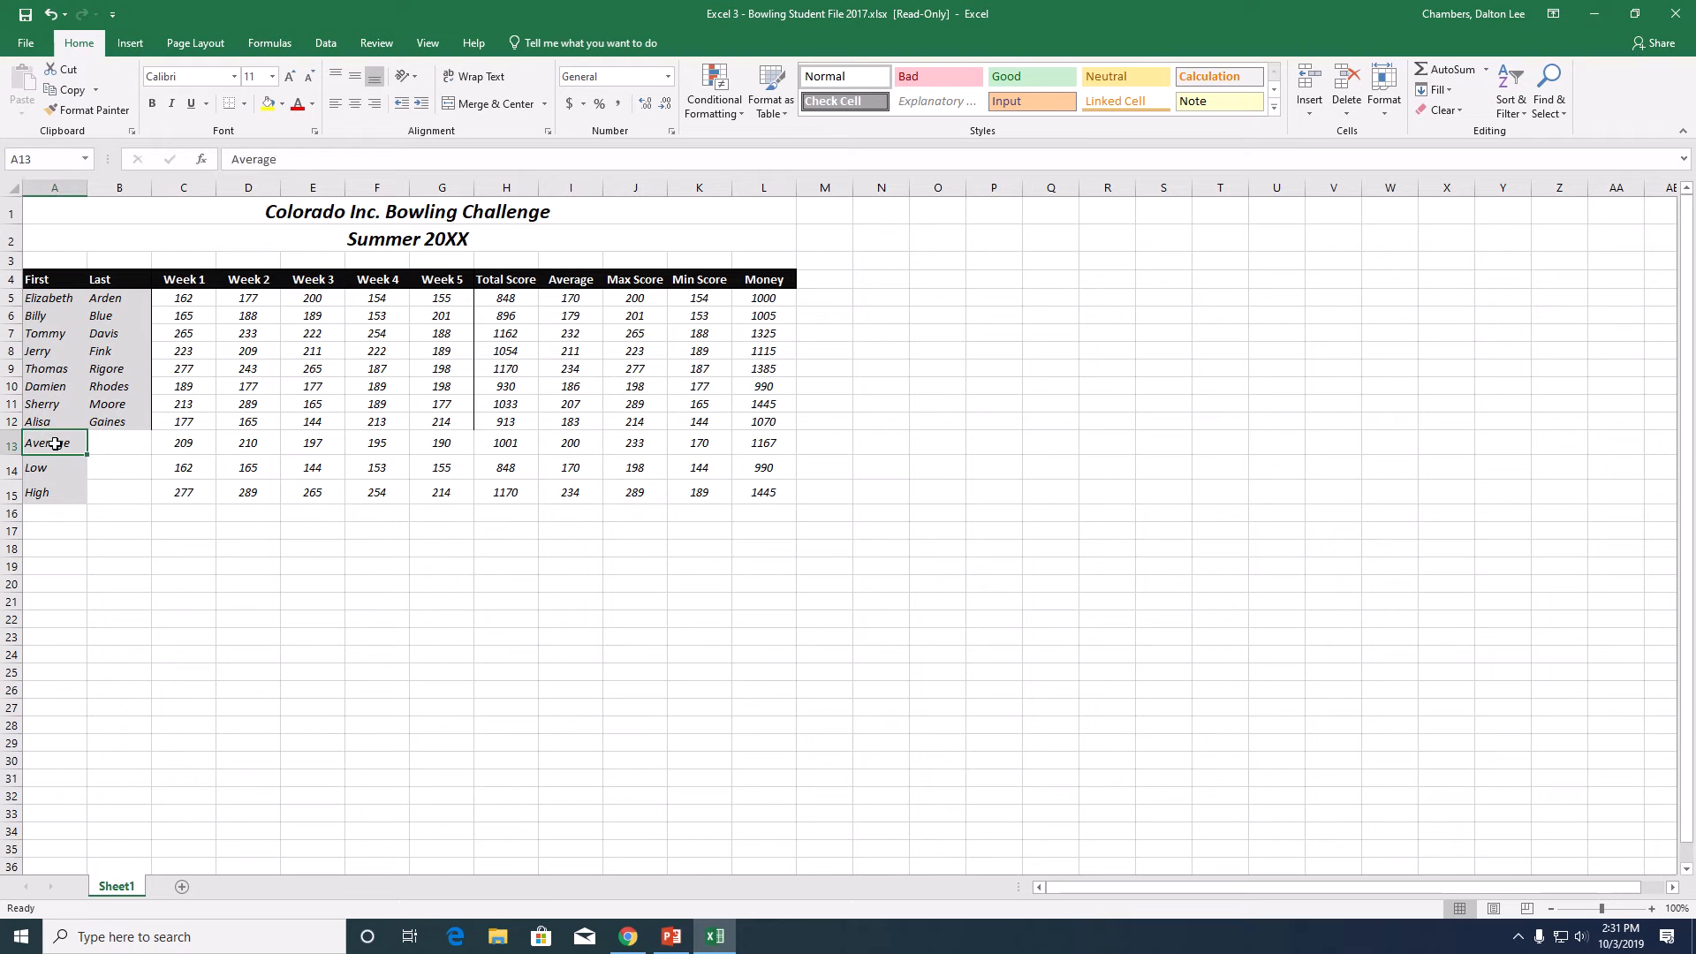
left_click_drag(55, 444, 102, 443)
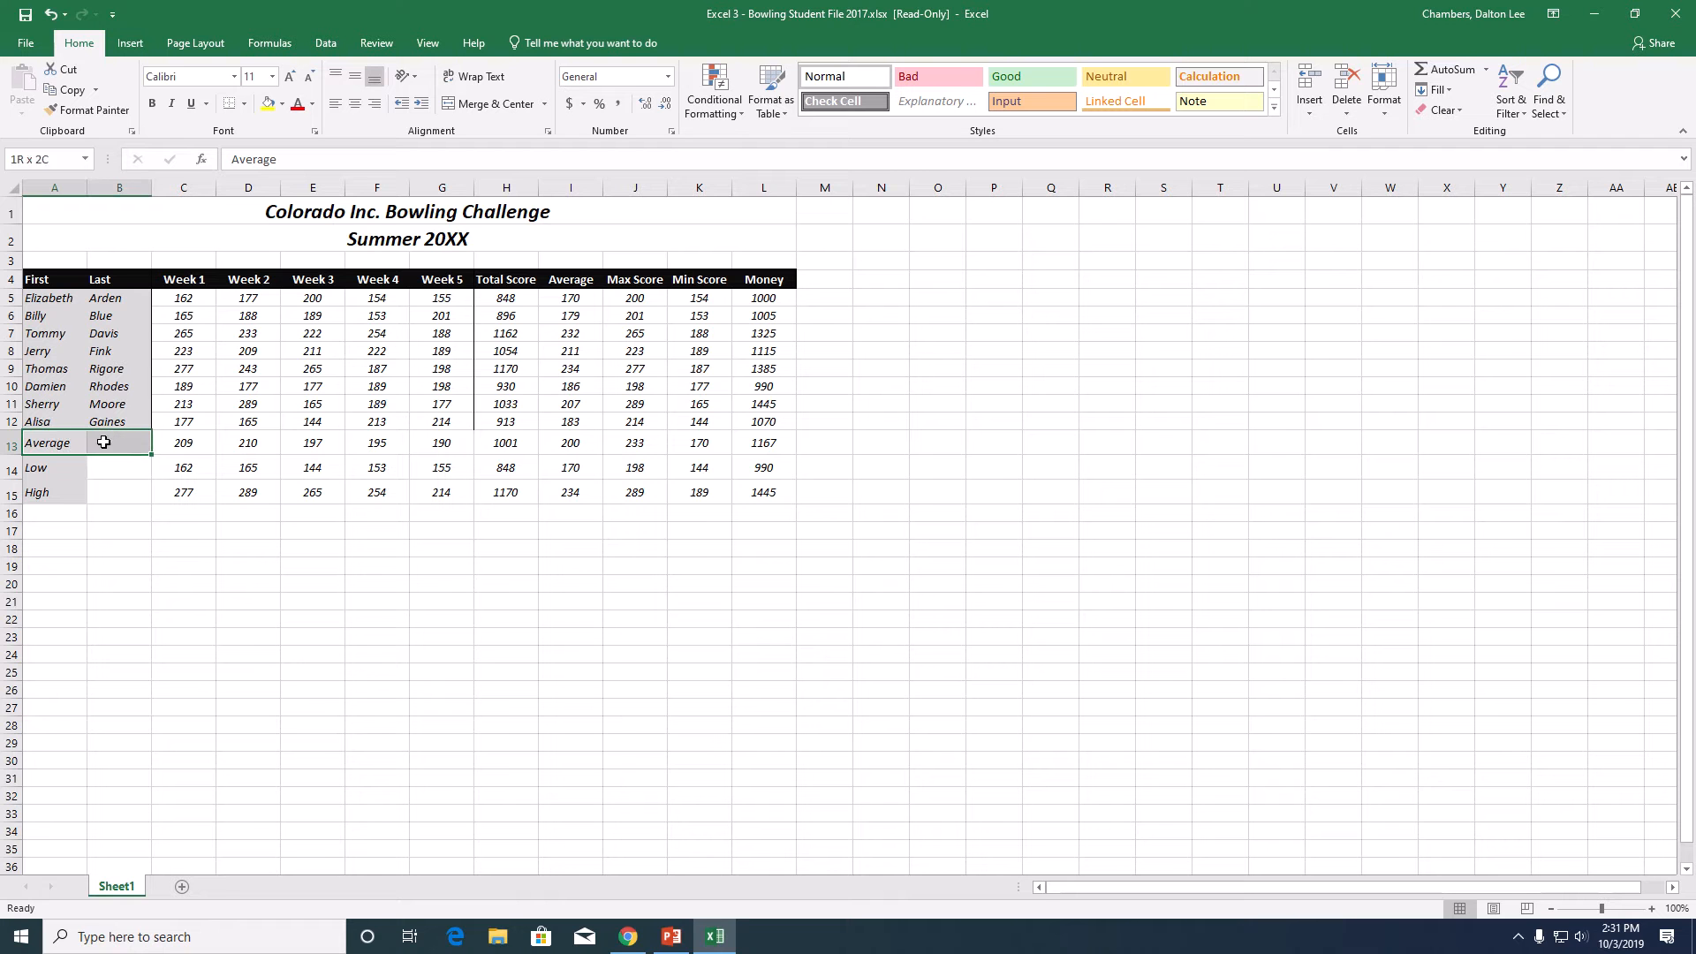
left_click(486, 110)
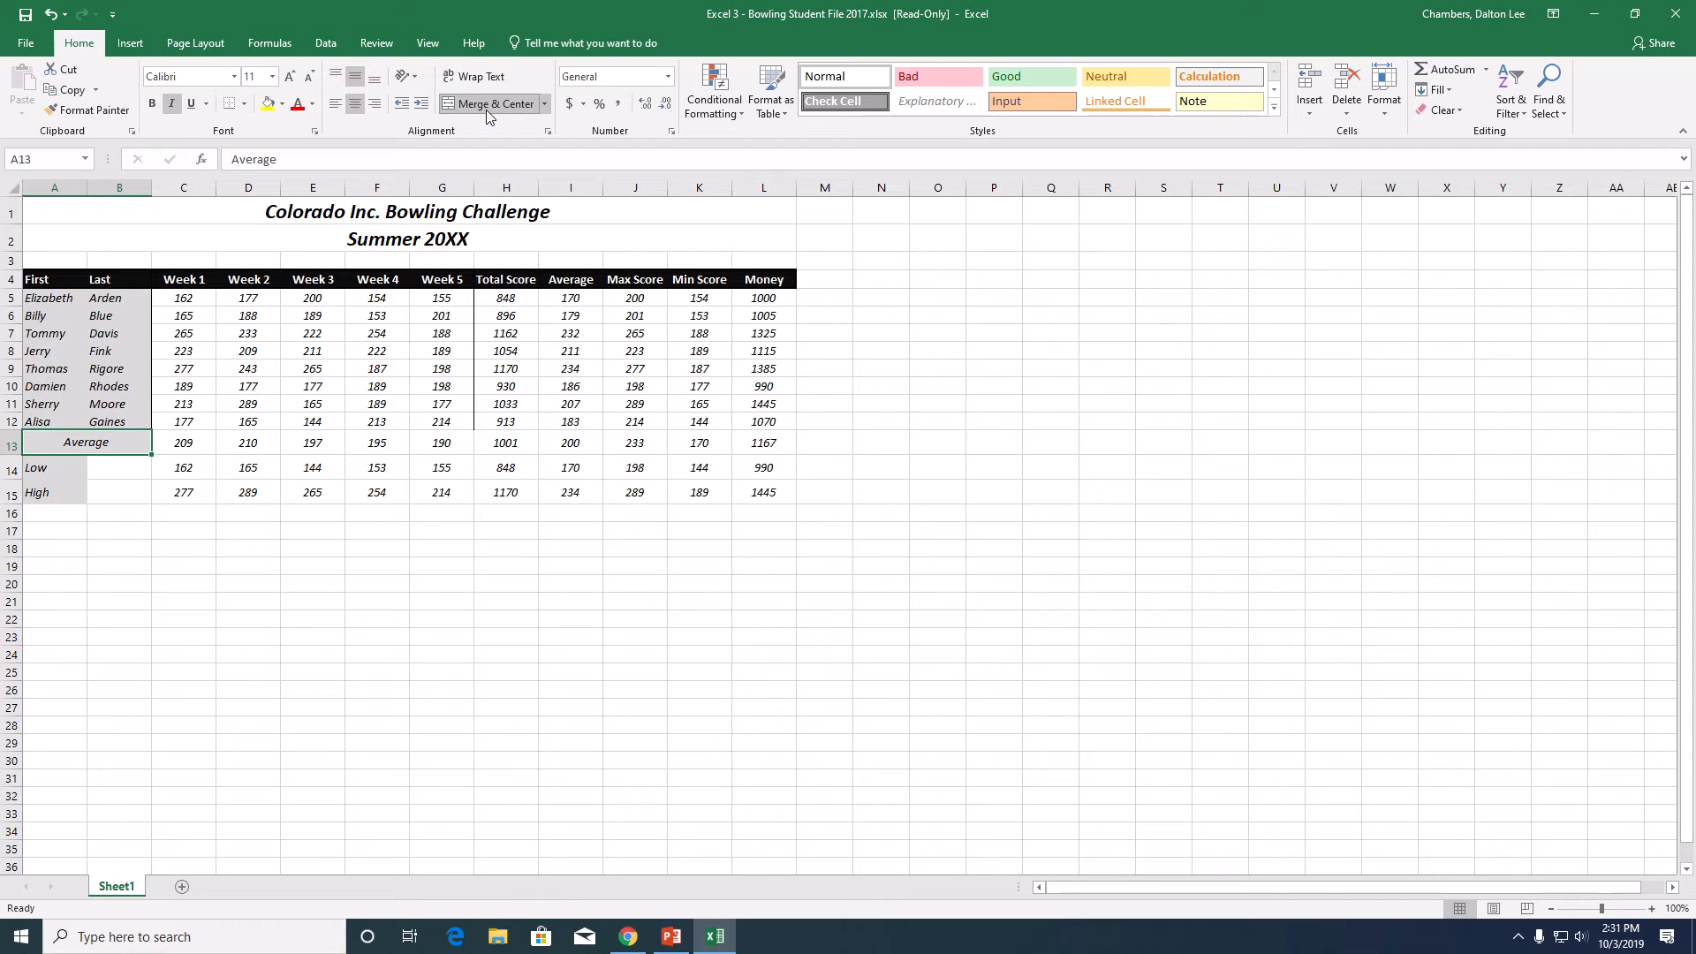
left_click(371, 107)
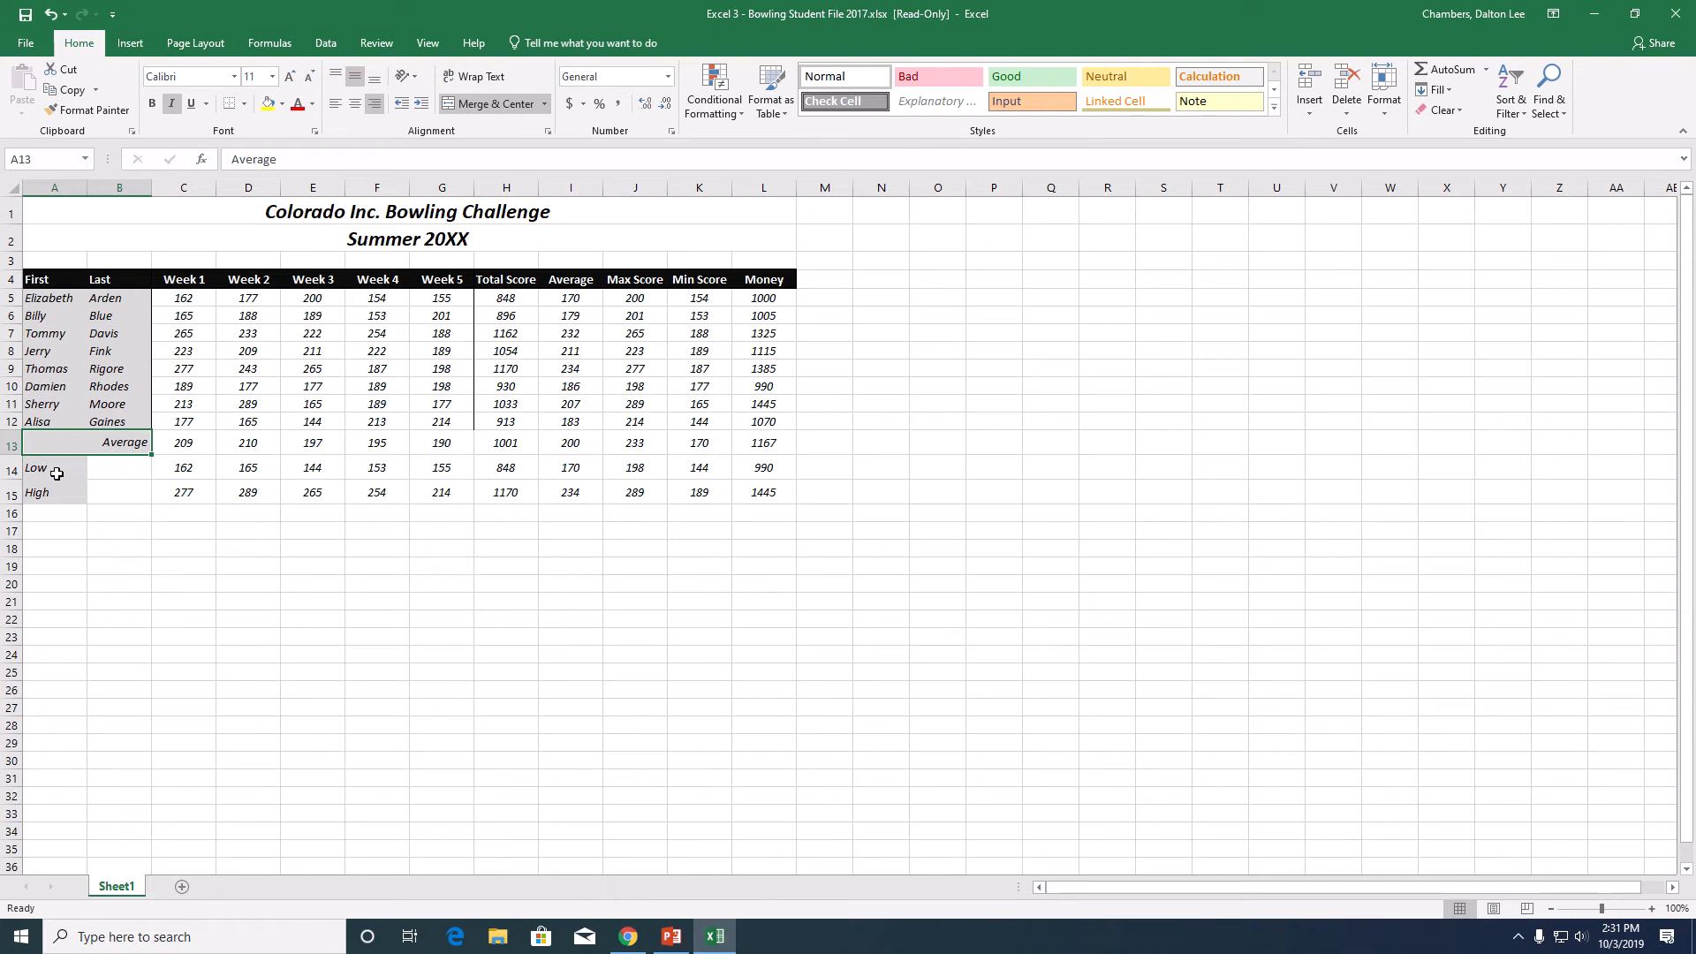
- Merge A14:B14 into one cell and right-align its Low label
left_click_drag(60, 475, 106, 469)
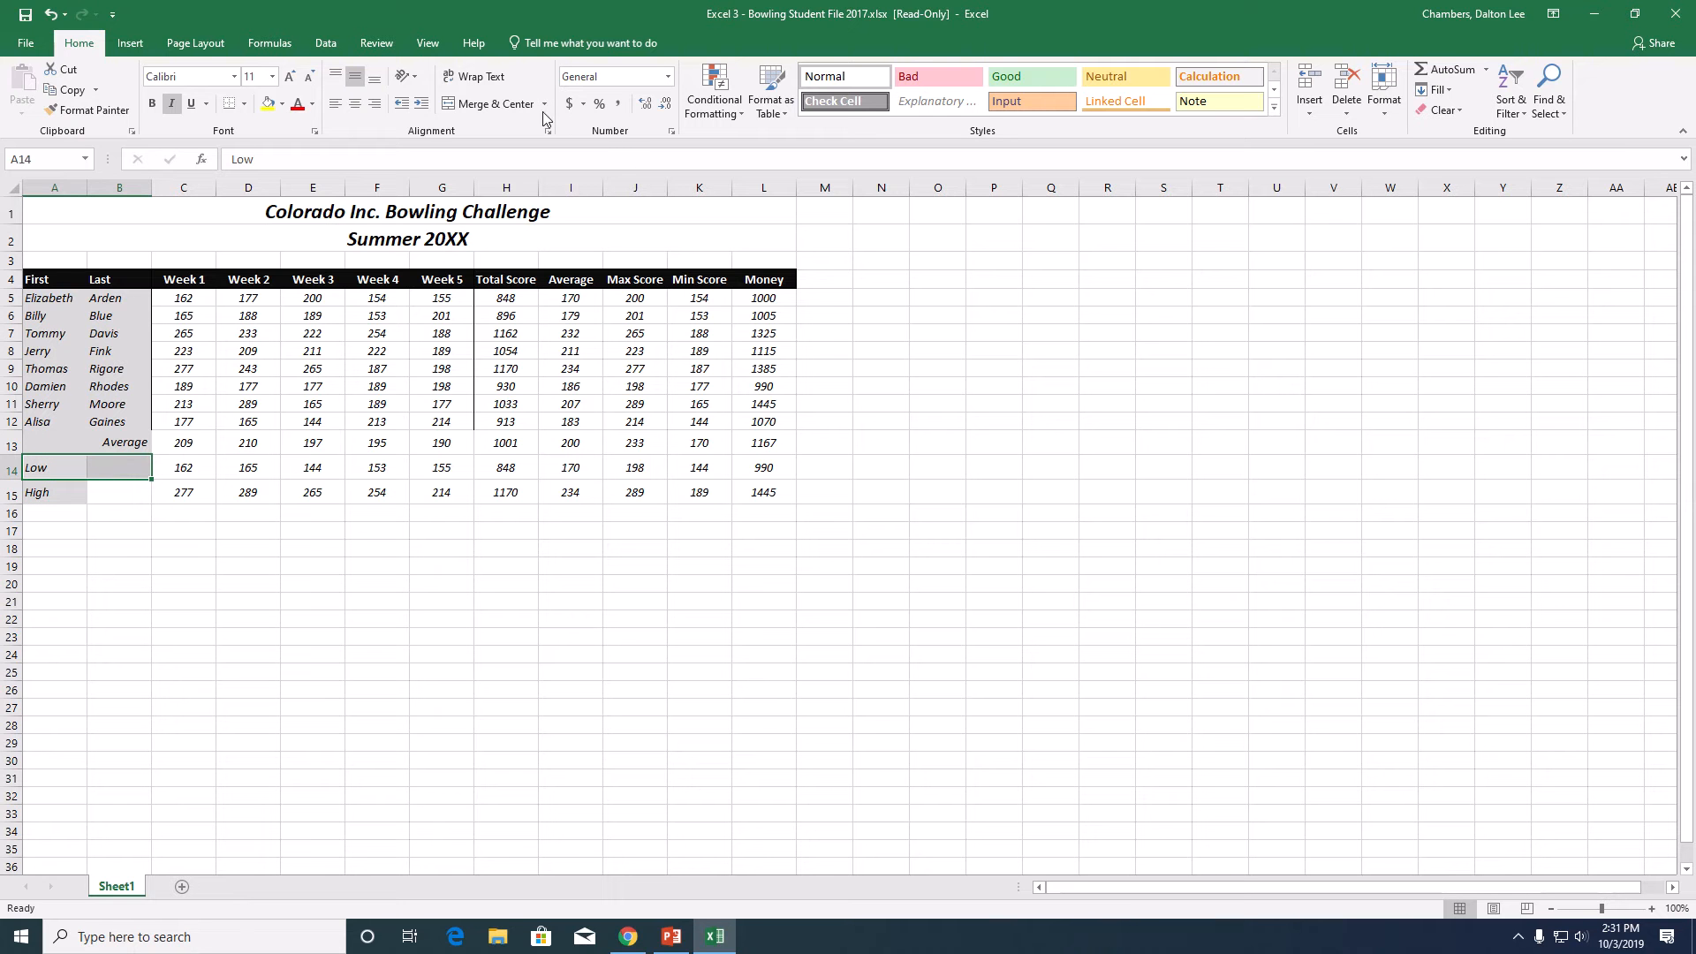
left_click(473, 106)
left_click(377, 105)
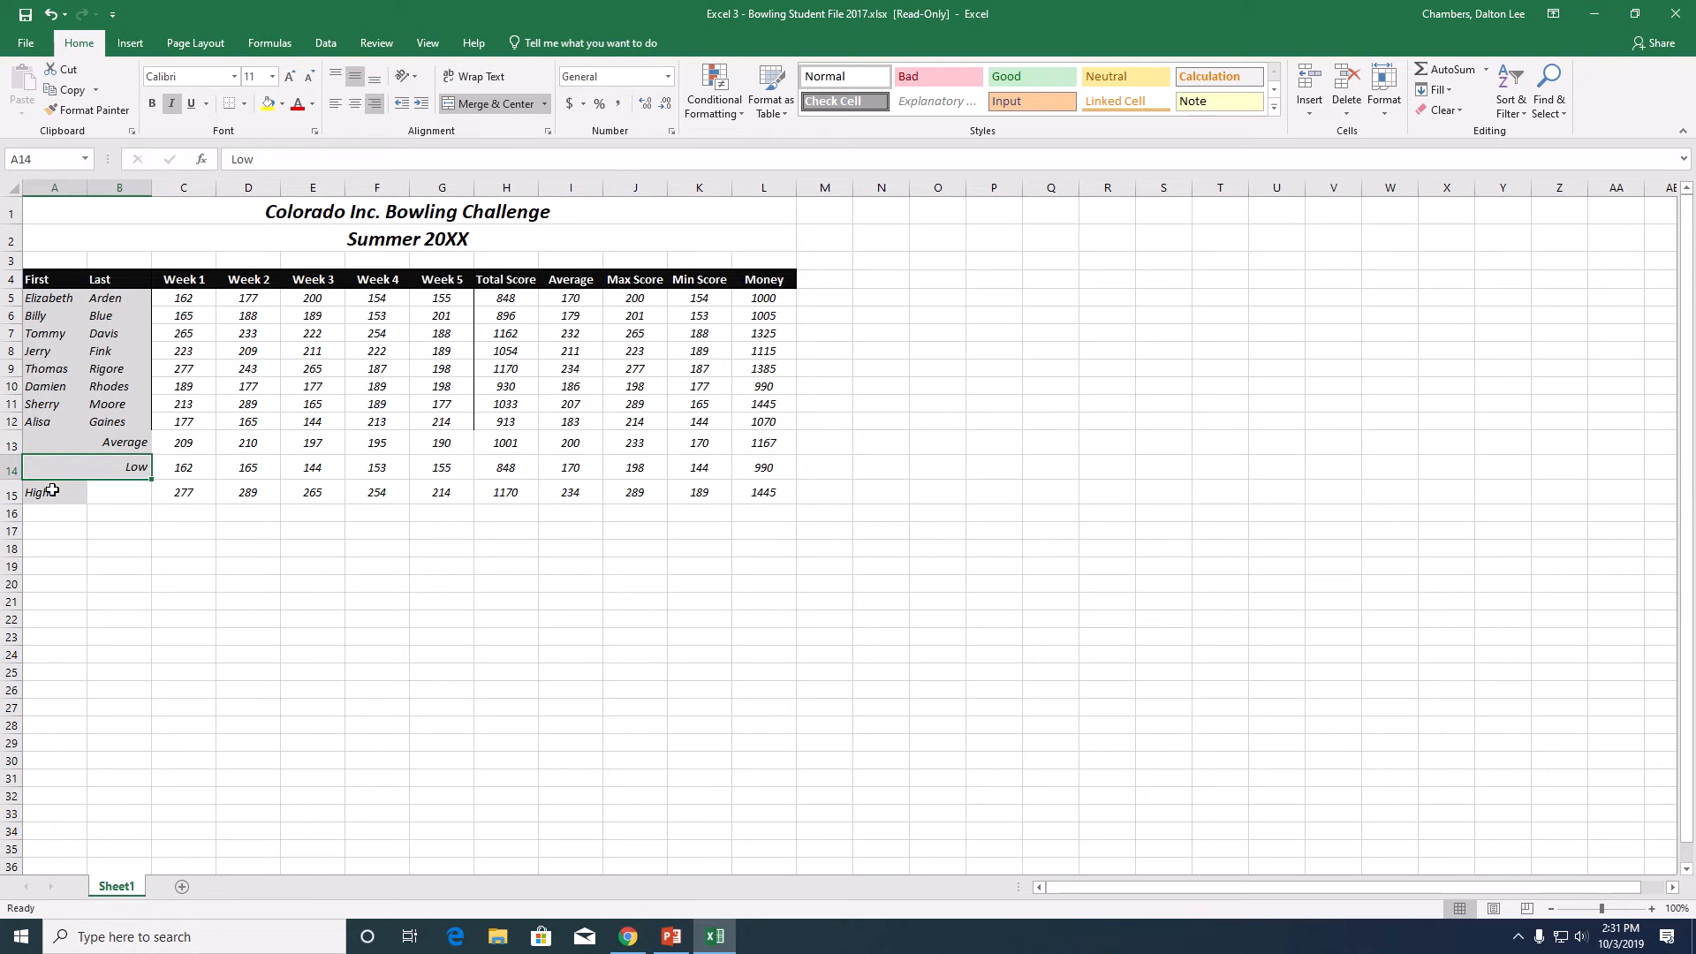
- Merge A15:B15 into one cell and right-align its High label
left_click_drag(55, 492, 95, 492)
left_click(472, 104)
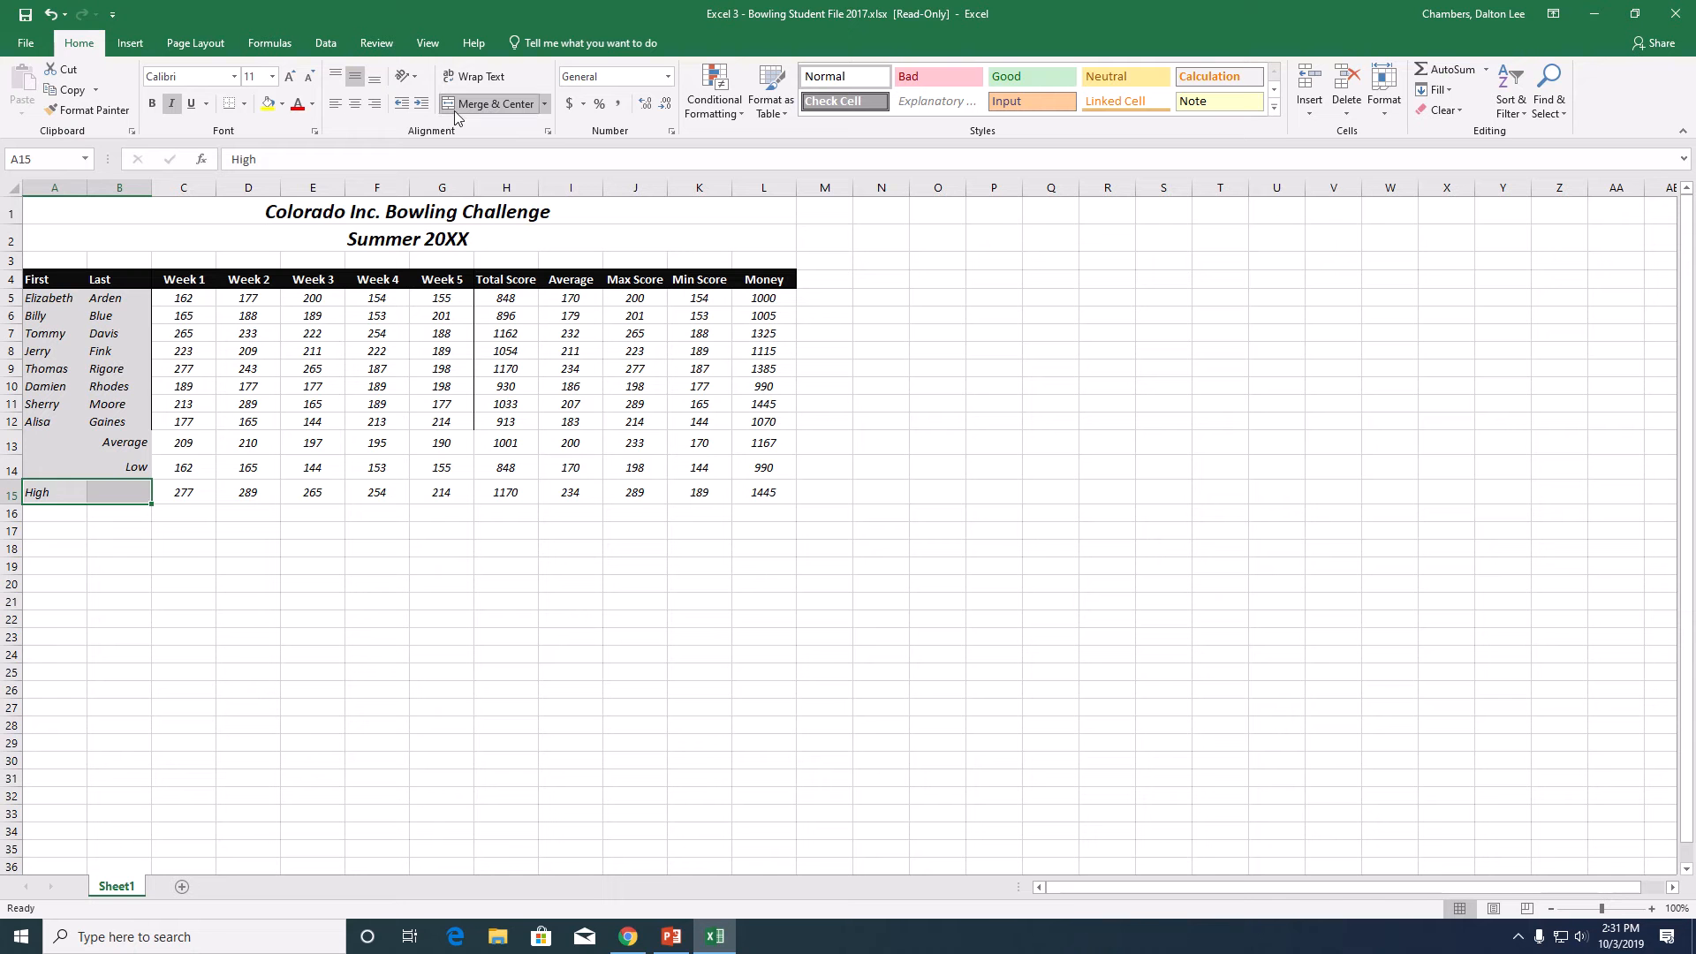
left_click(375, 105)
left_click(547, 104)
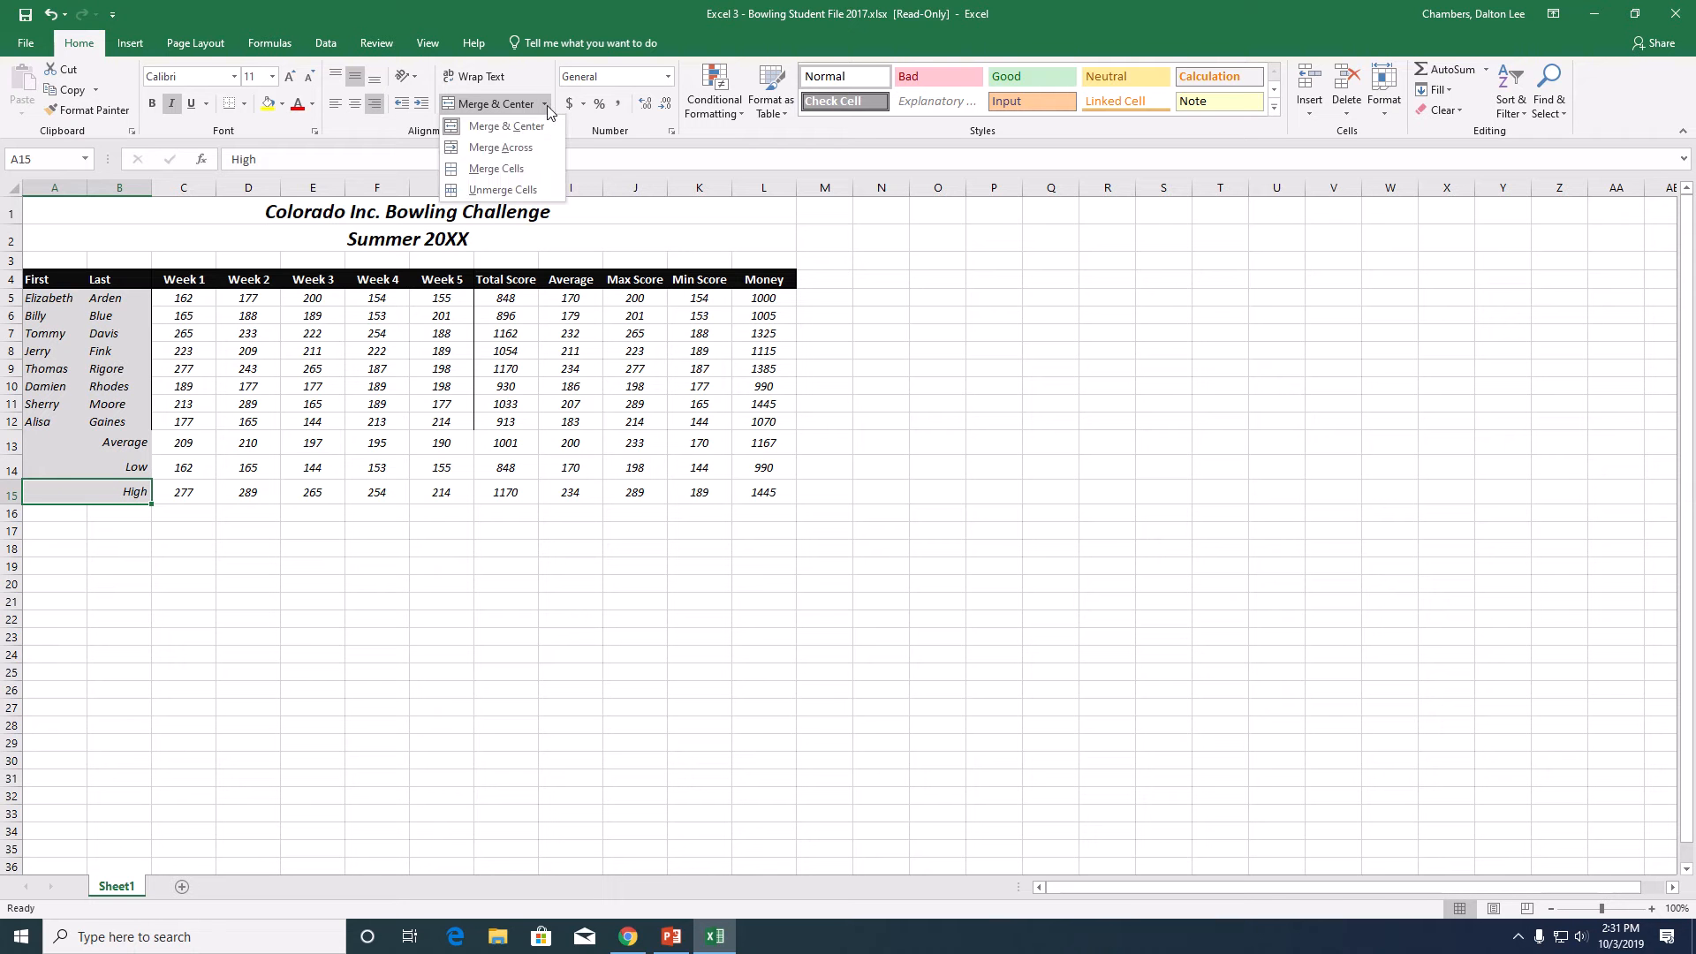
left_click(972, 395)
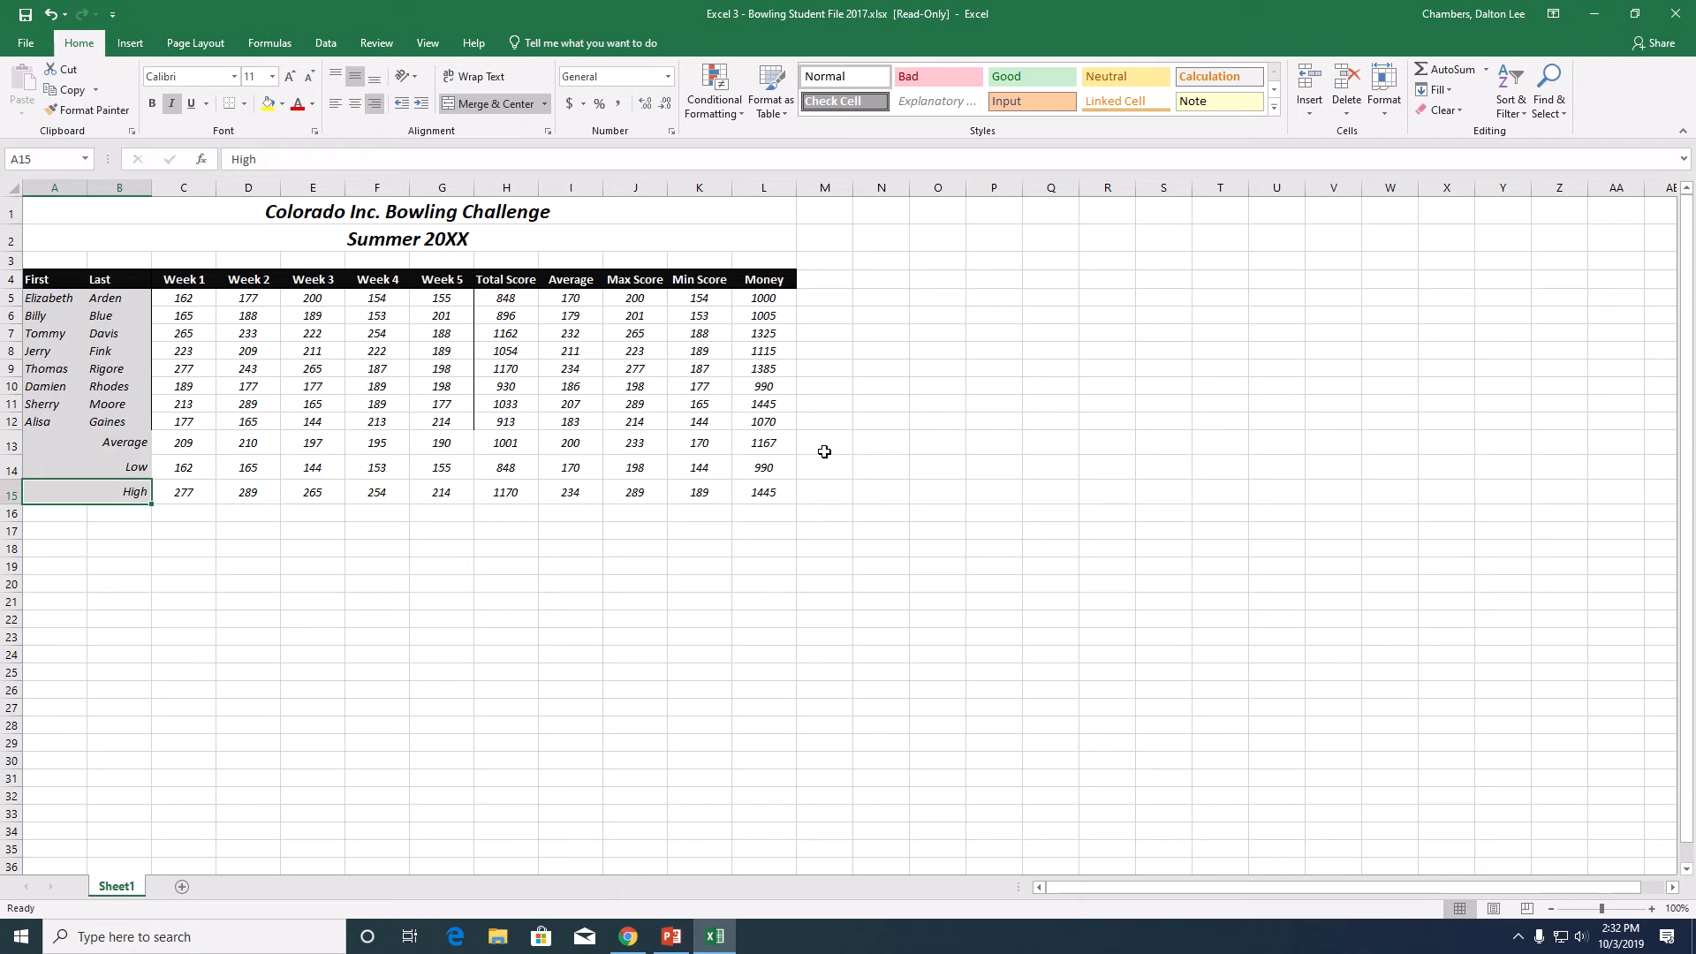
- Apply the Accounting number format to the Money column in L4:L15 and reduce it to zero decimal places
left_click(768, 277)
left_click_drag(768, 277, 768, 494)
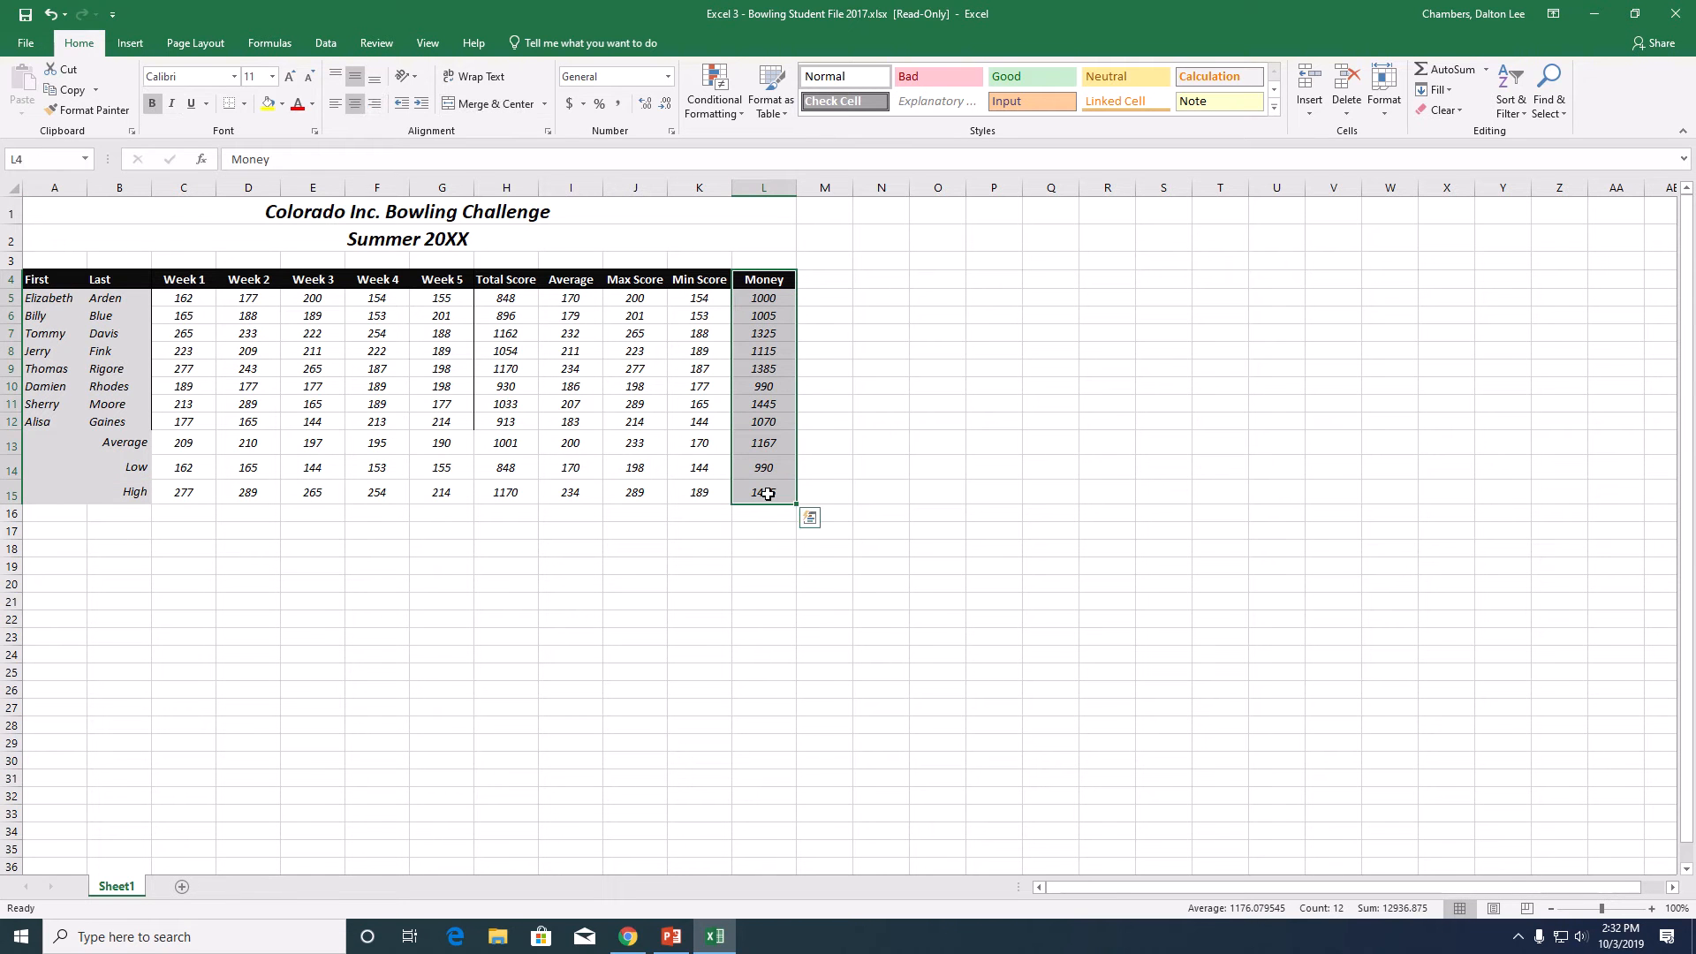
left_click(569, 108)
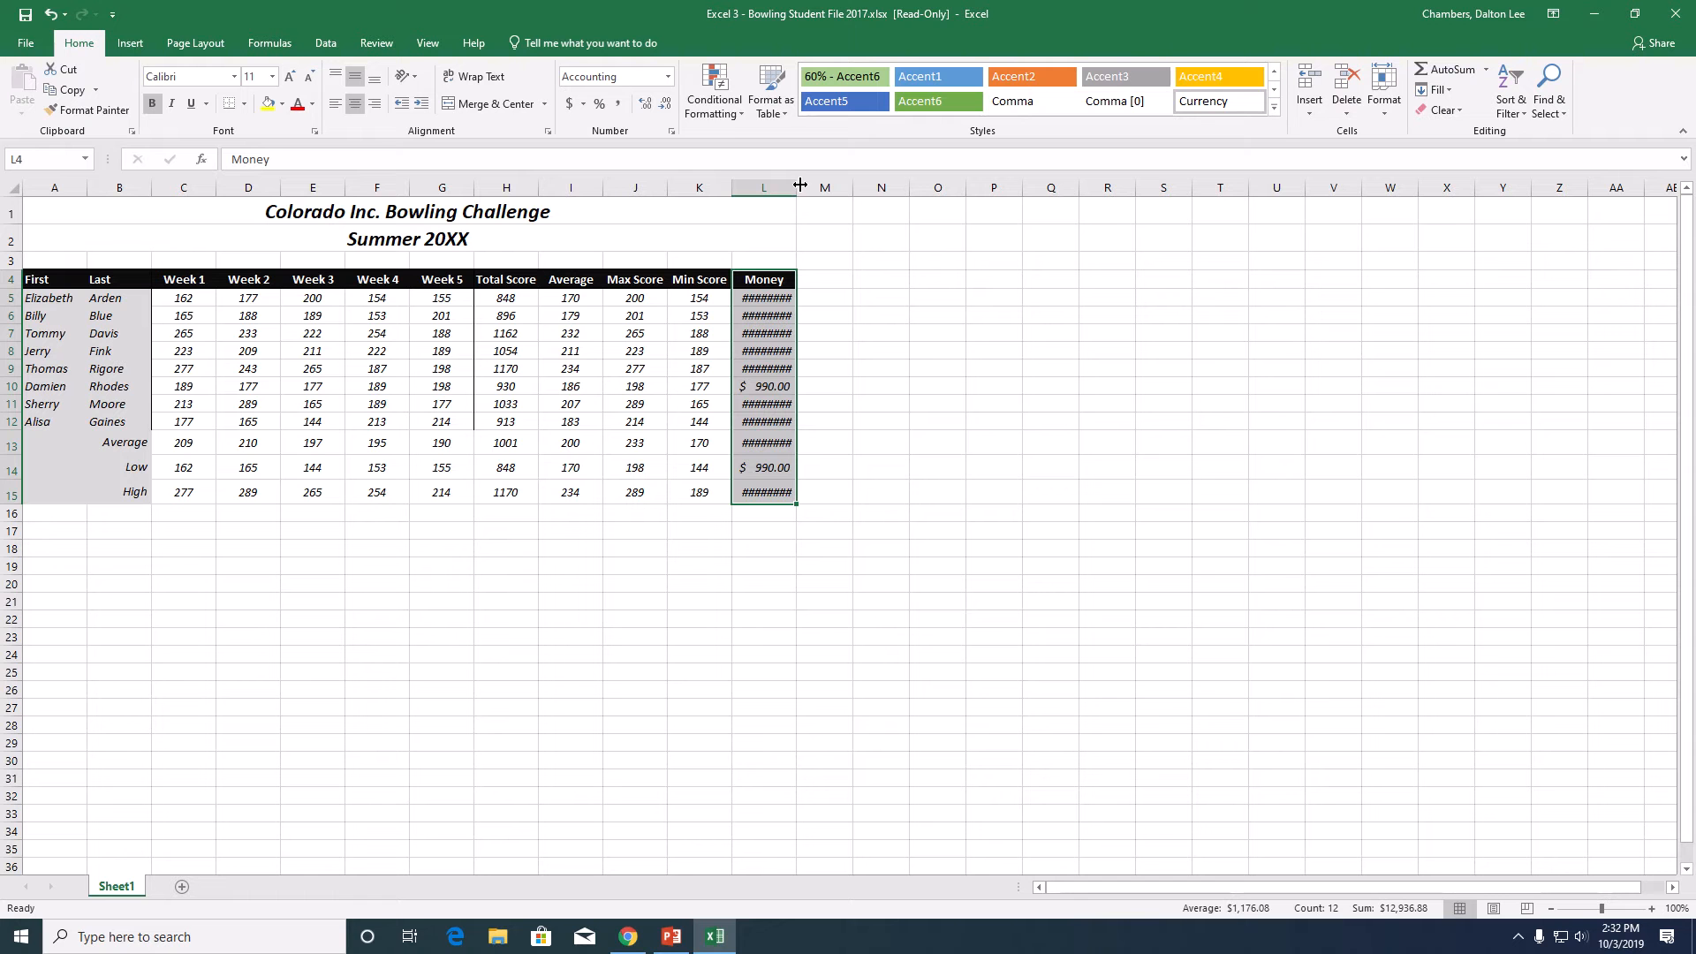
left_click(652, 107)
left_click(664, 103)
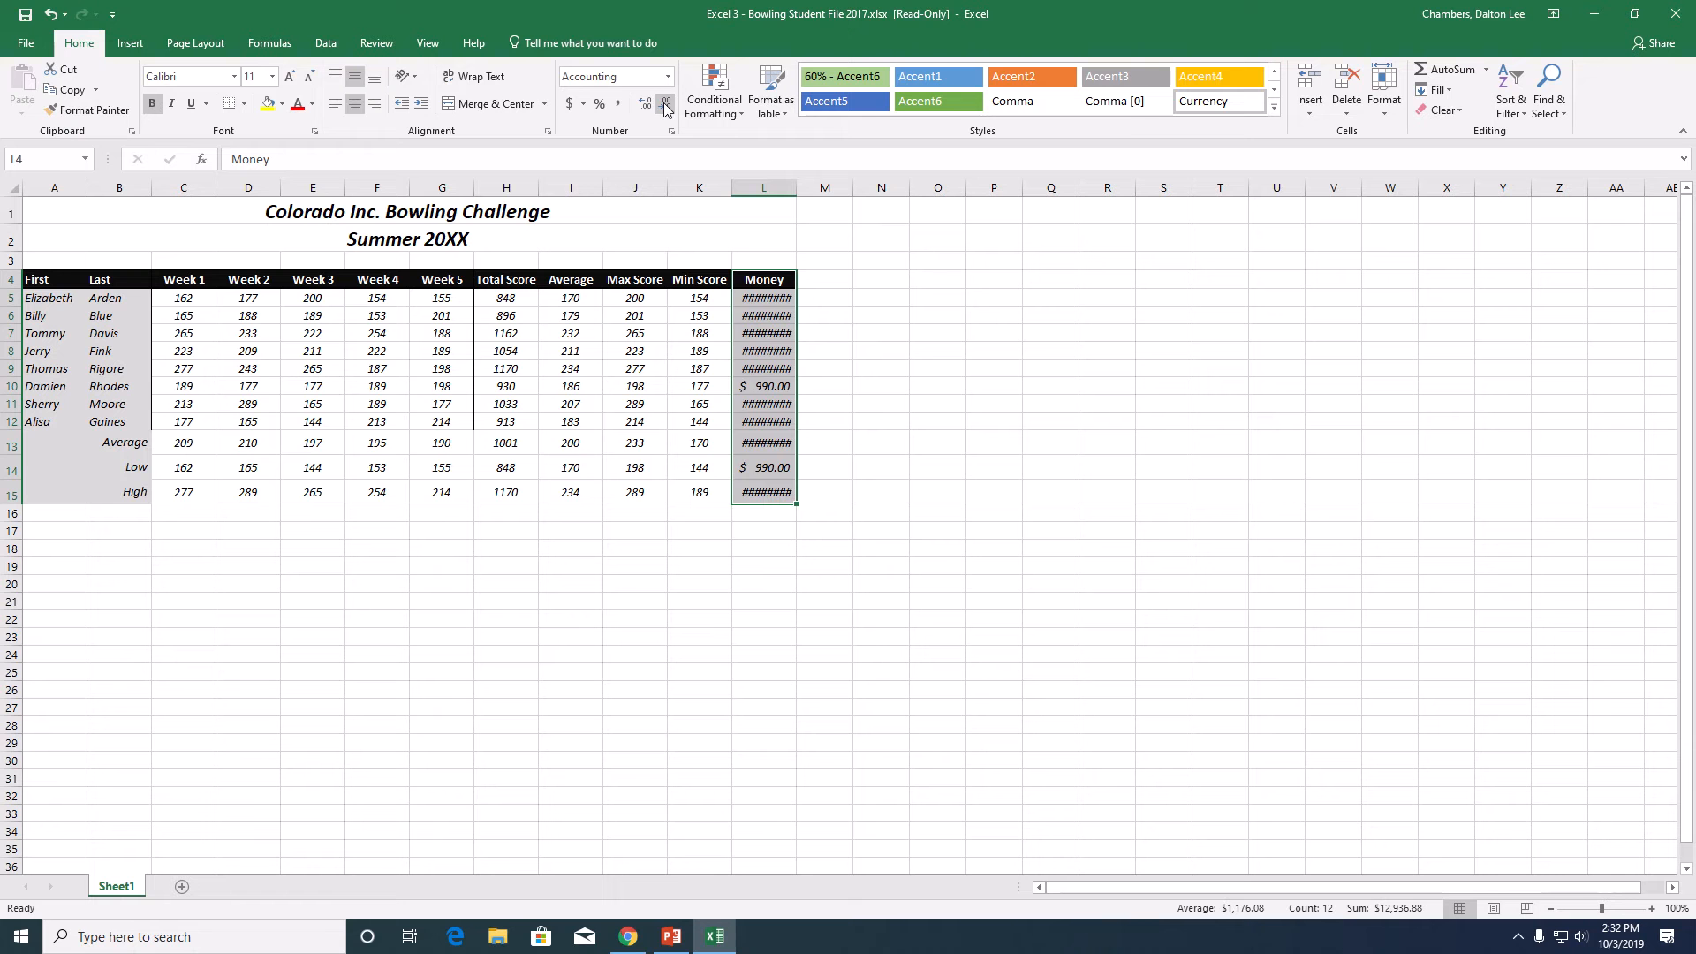
left_click(665, 107)
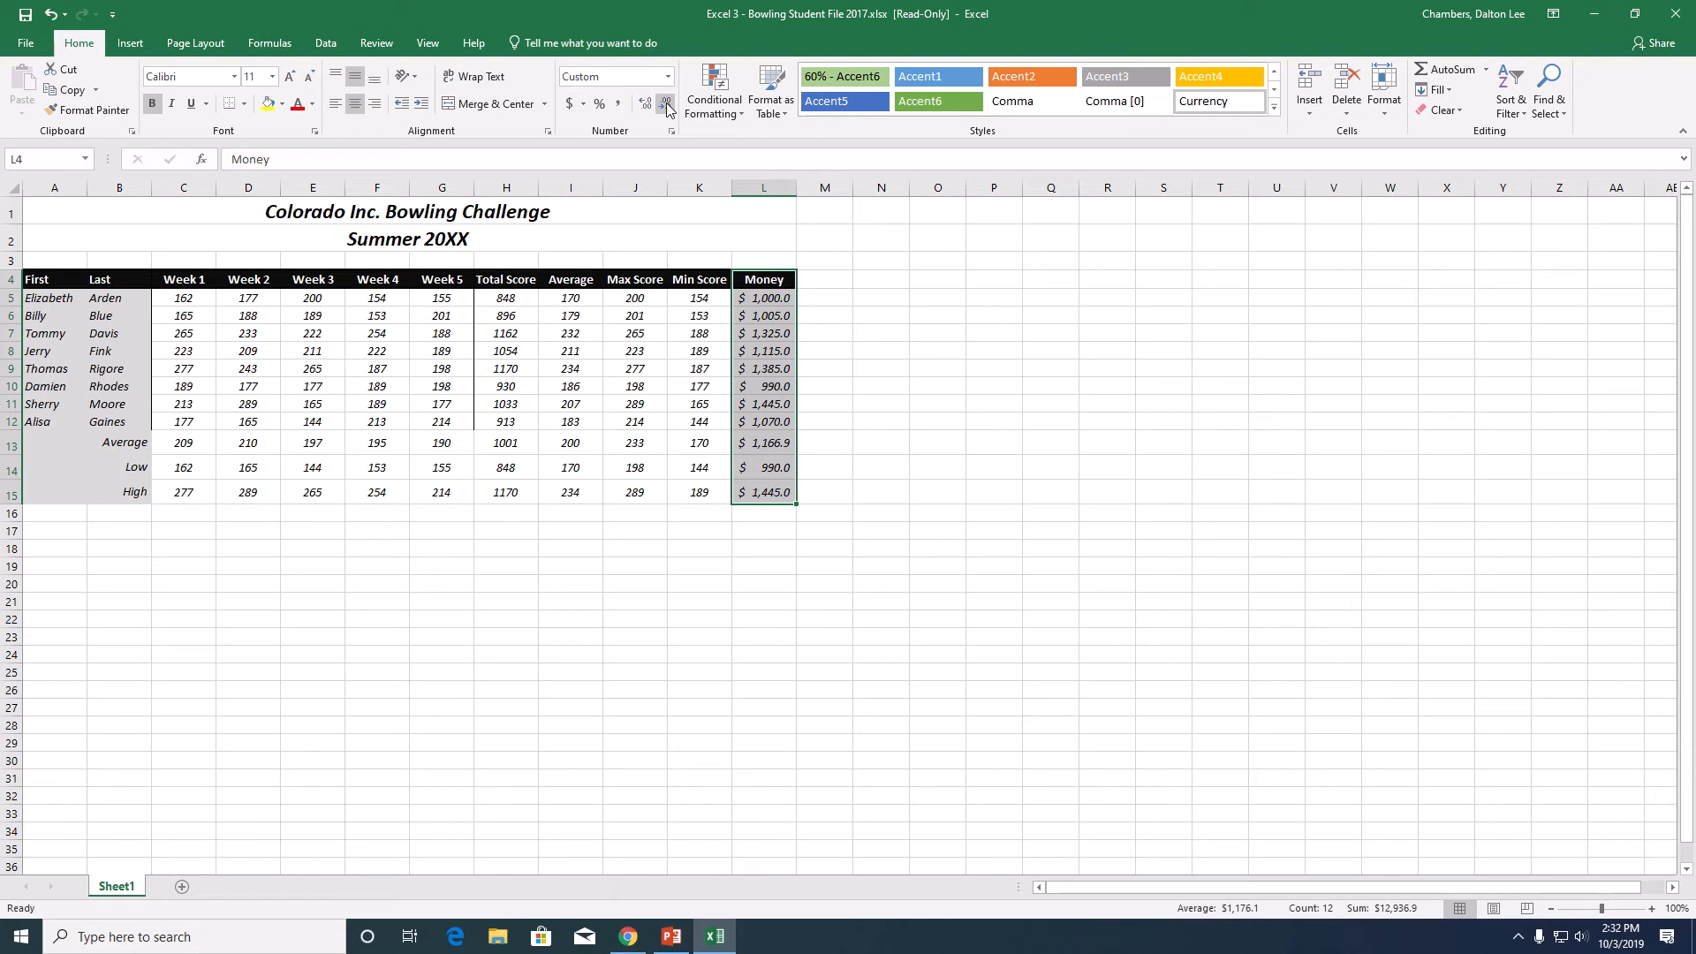
left_click(667, 106)
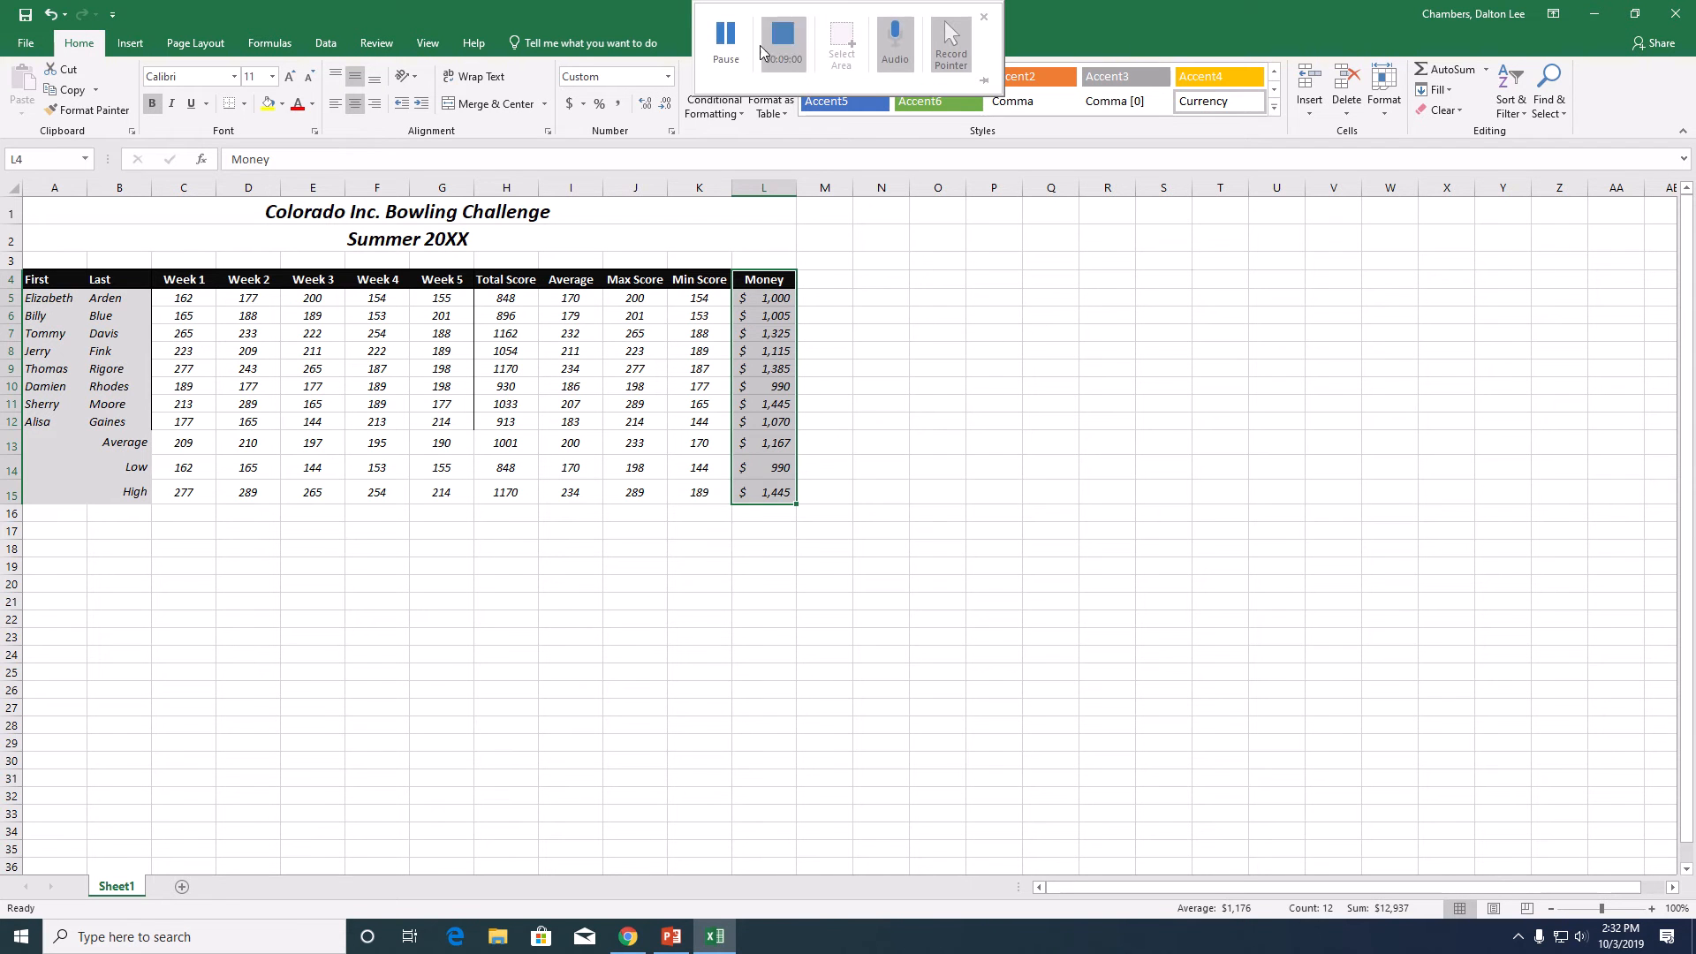
left_click(735, 32)
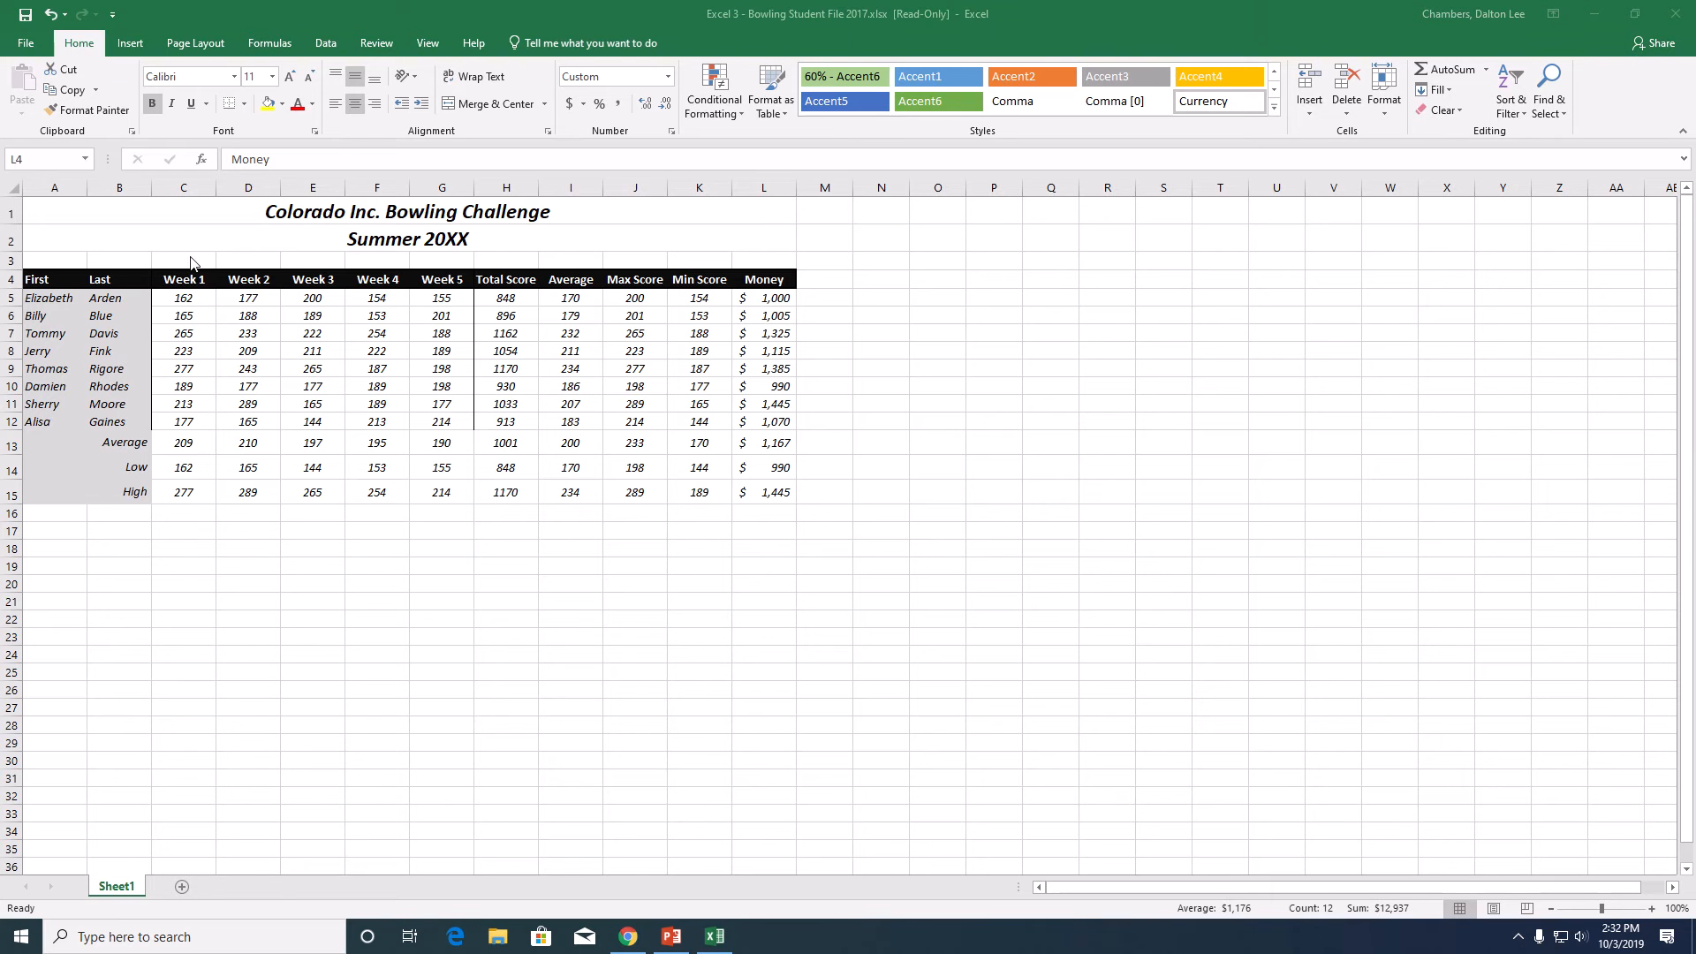
- Fill the Average row values in C13:L13 with a medium-dark gray theme color
left_click(176, 435)
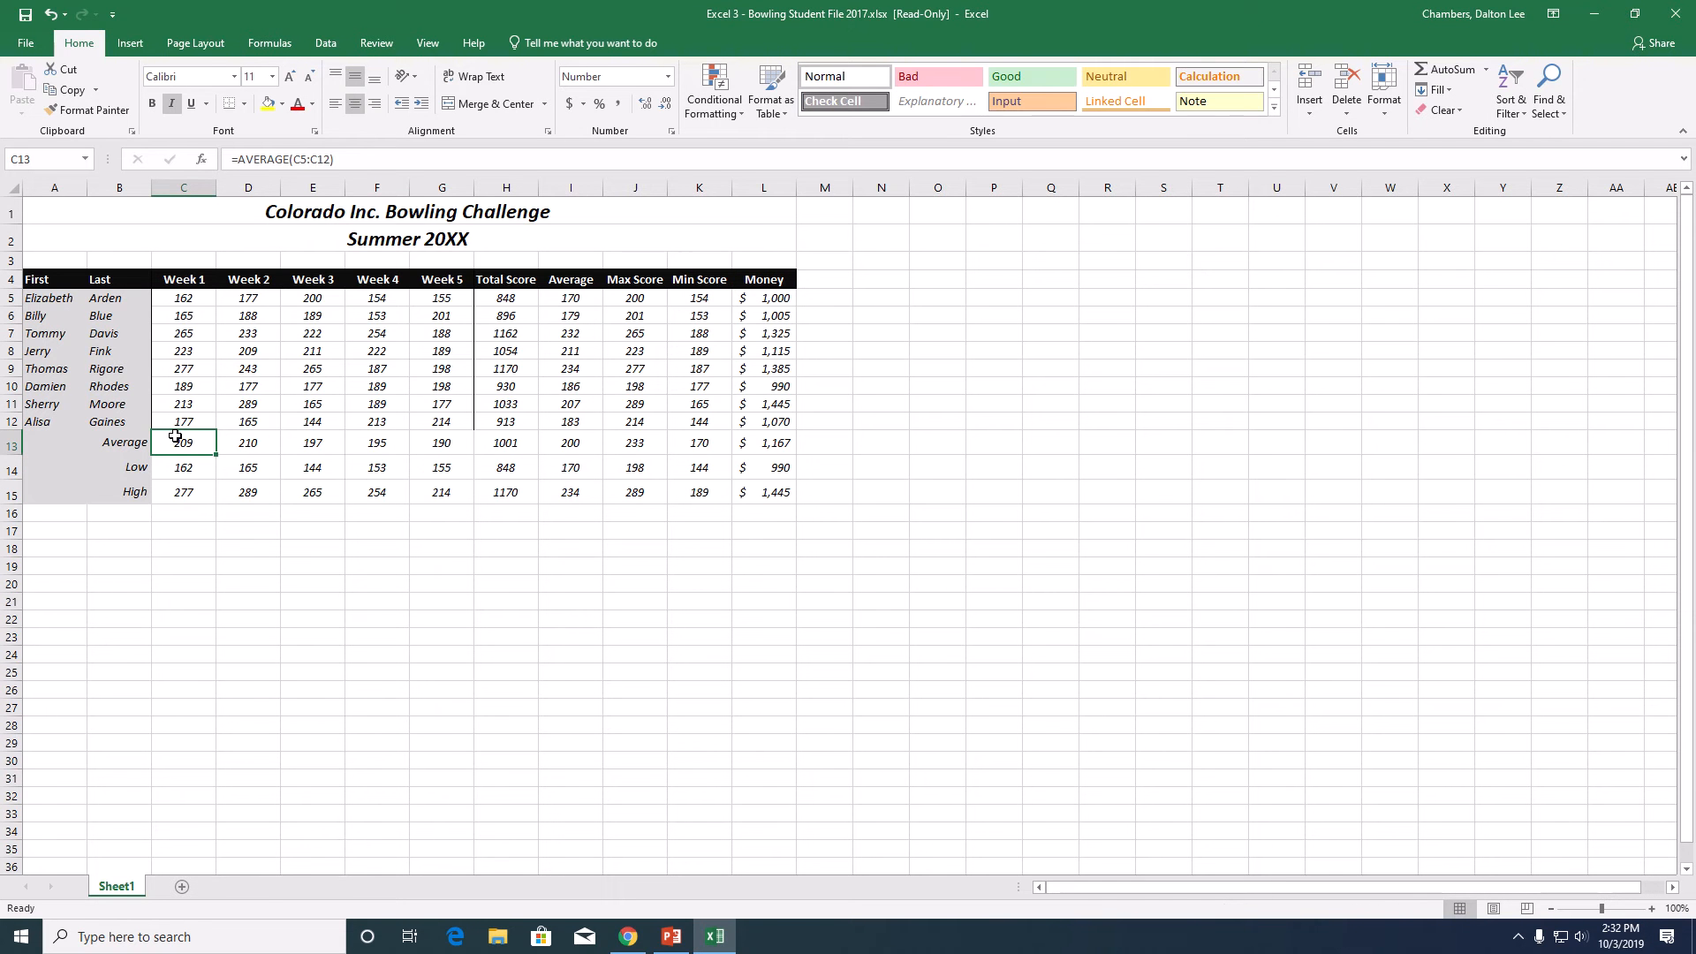
left_click_drag(178, 442, 773, 448)
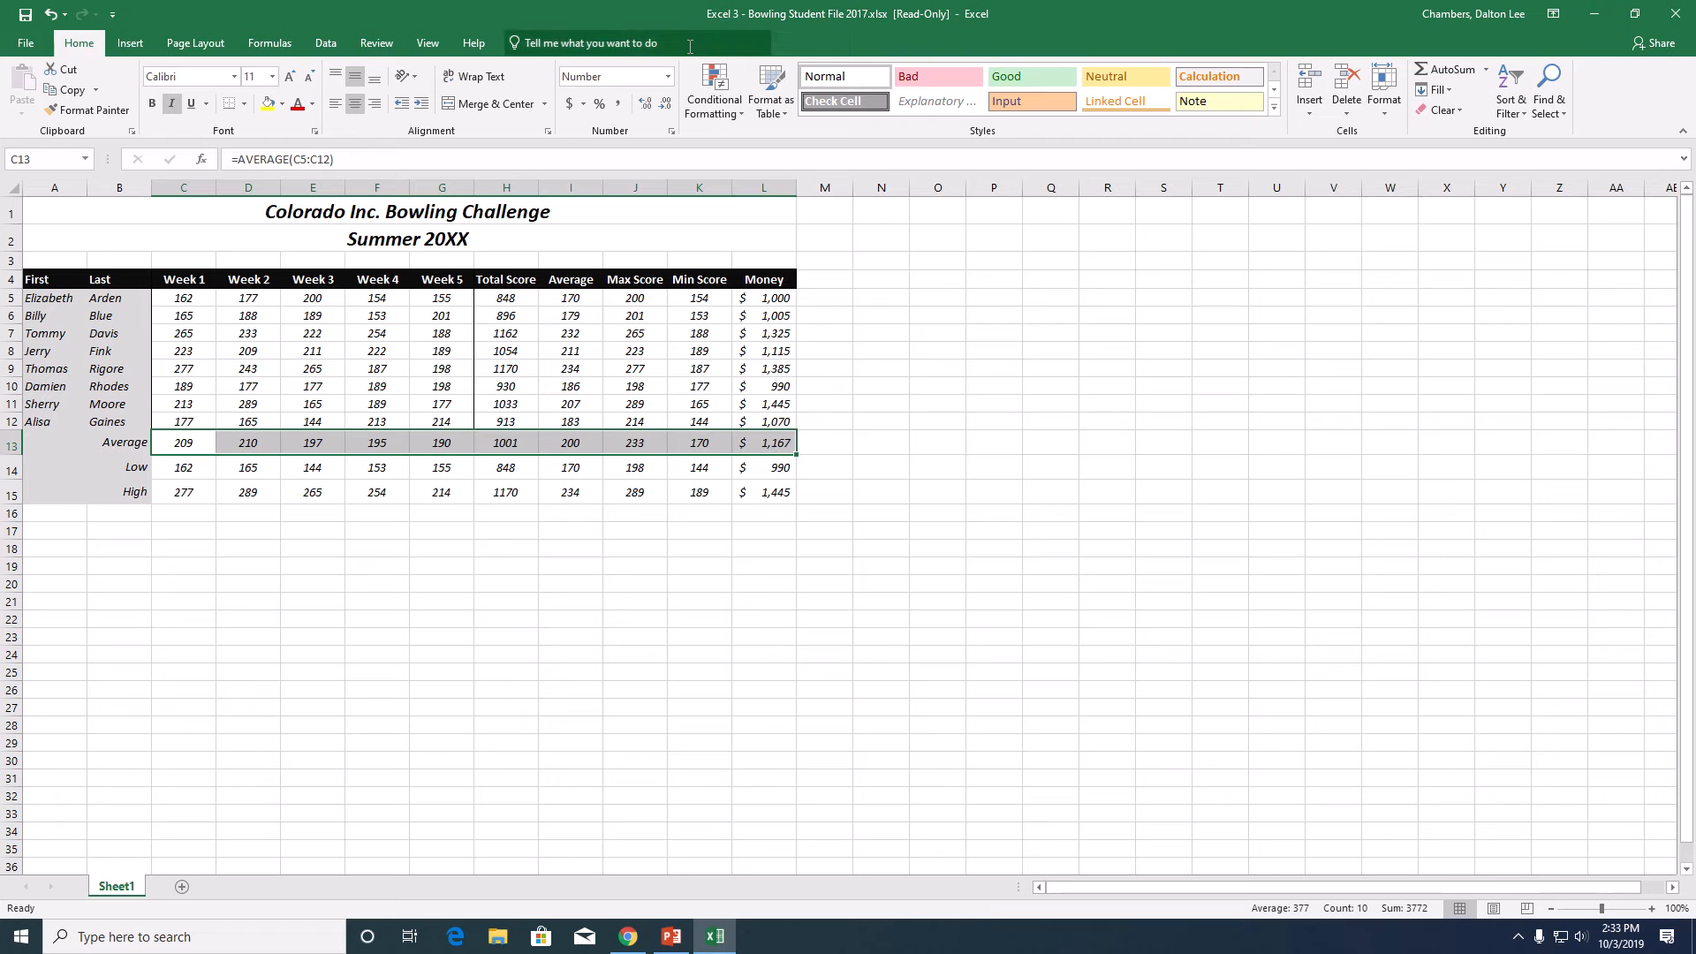
left_click(283, 104)
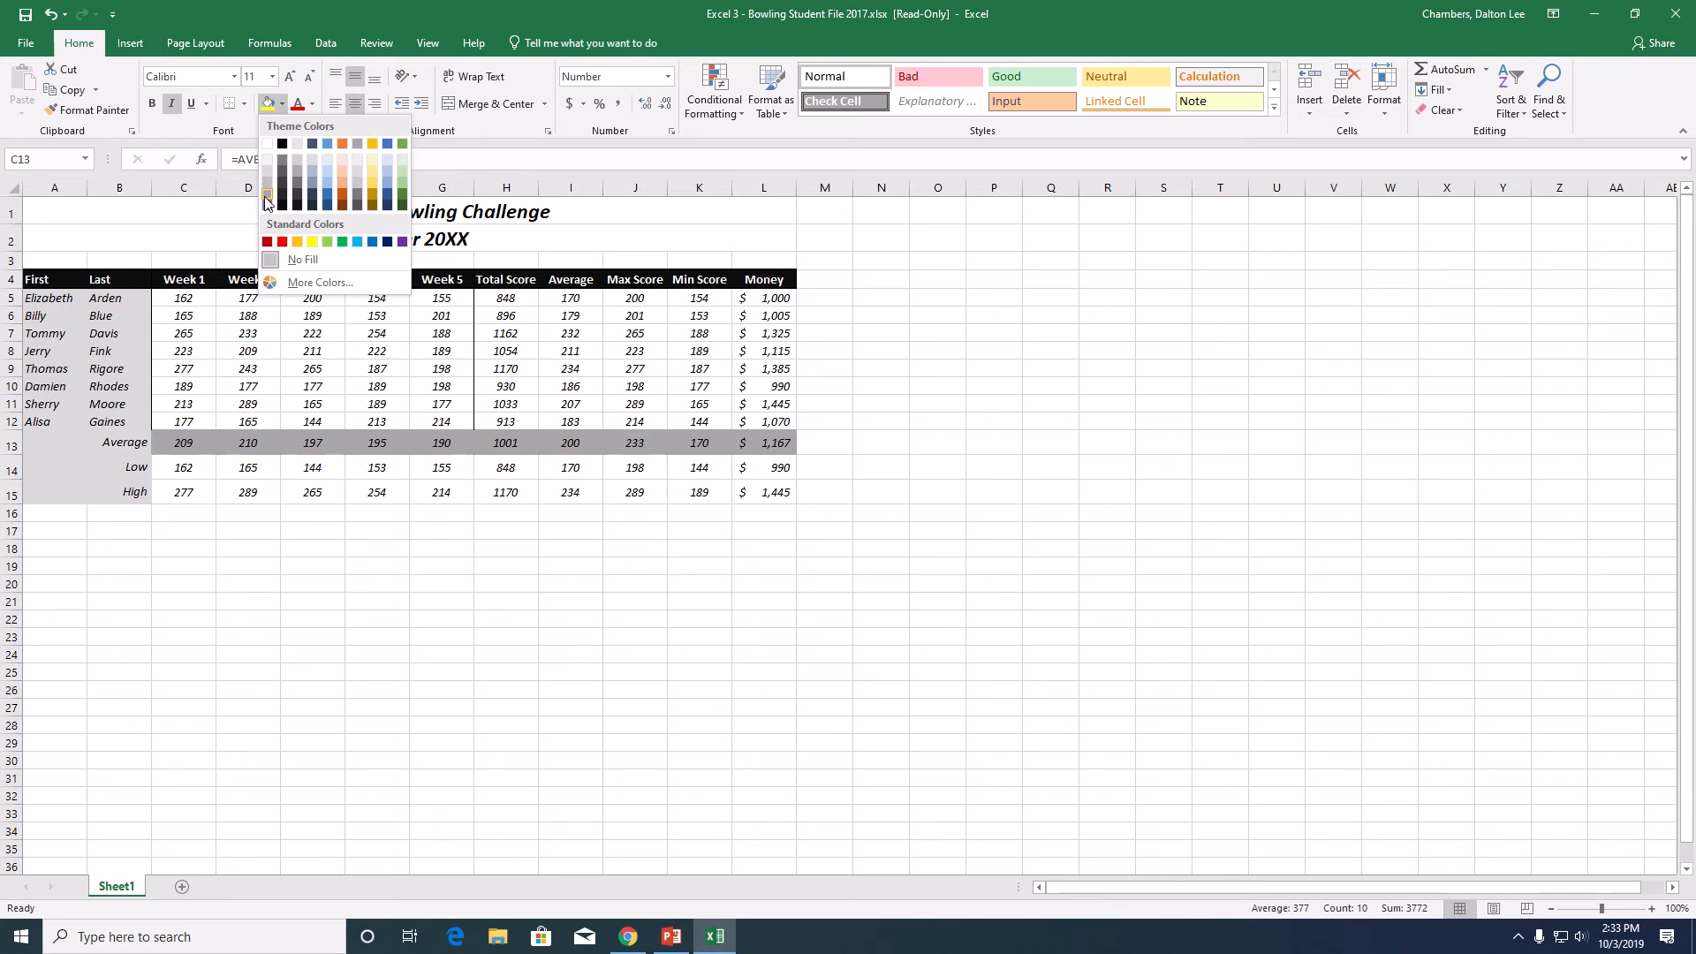
left_click(267, 203)
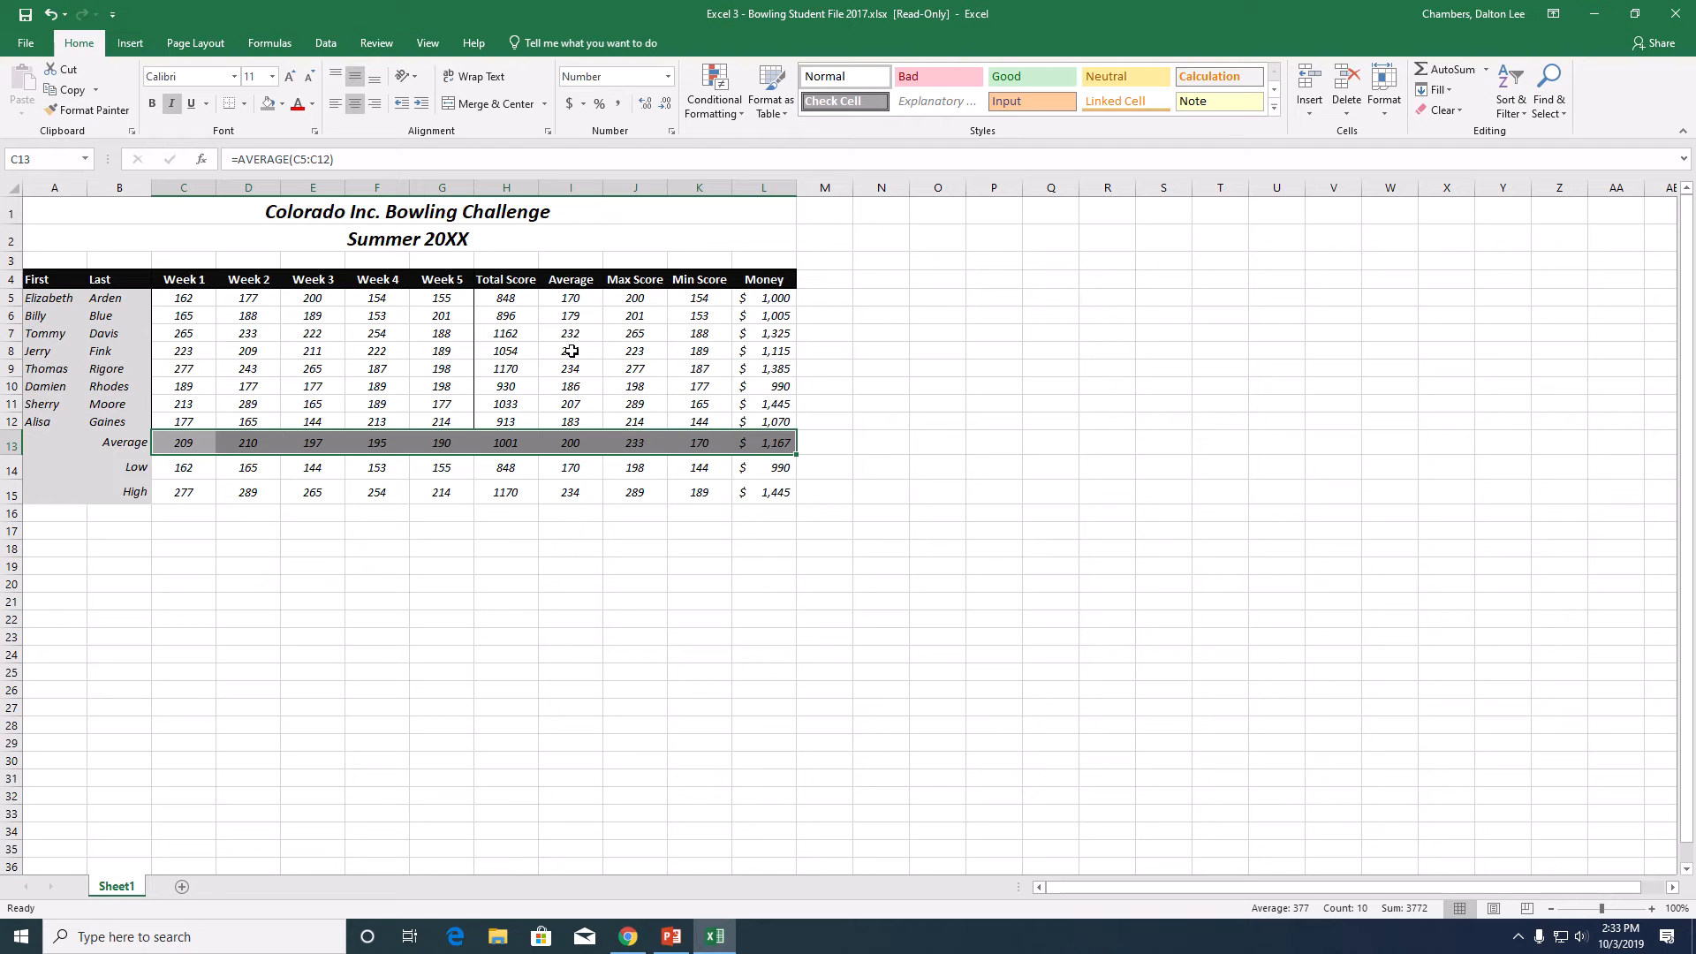
- Fill the Low row values in C14:L14 with a gray one shade lighter than the Average row
left_click(188, 469)
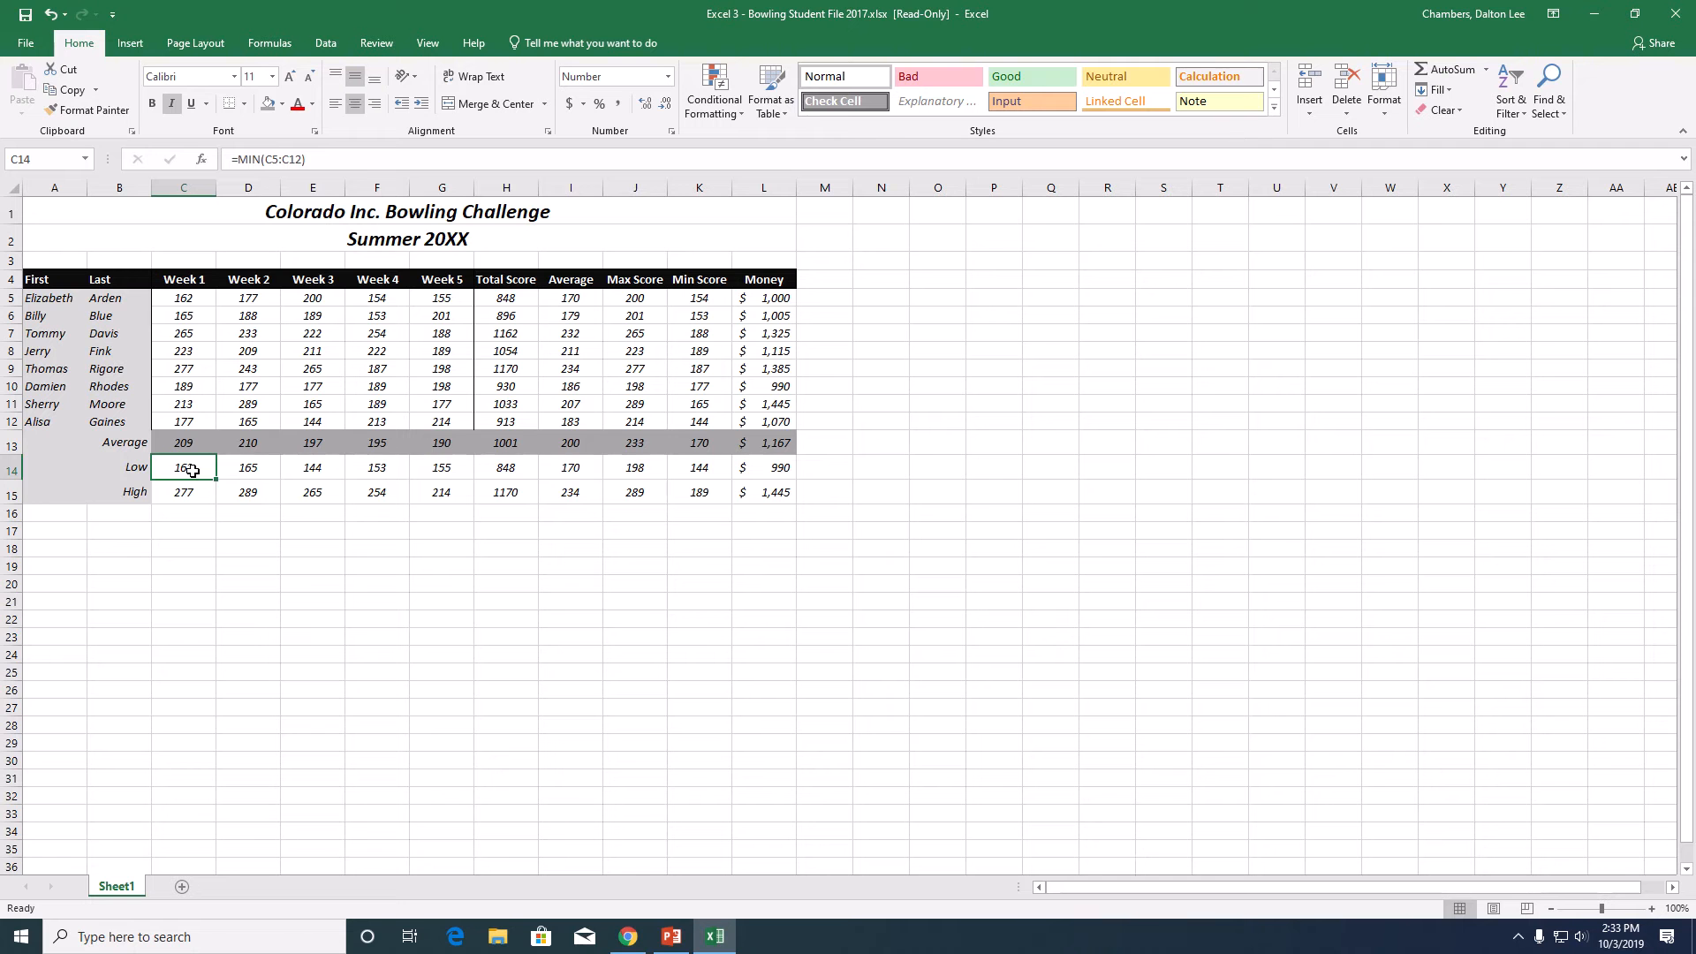
left_click_drag(192, 471, 784, 474)
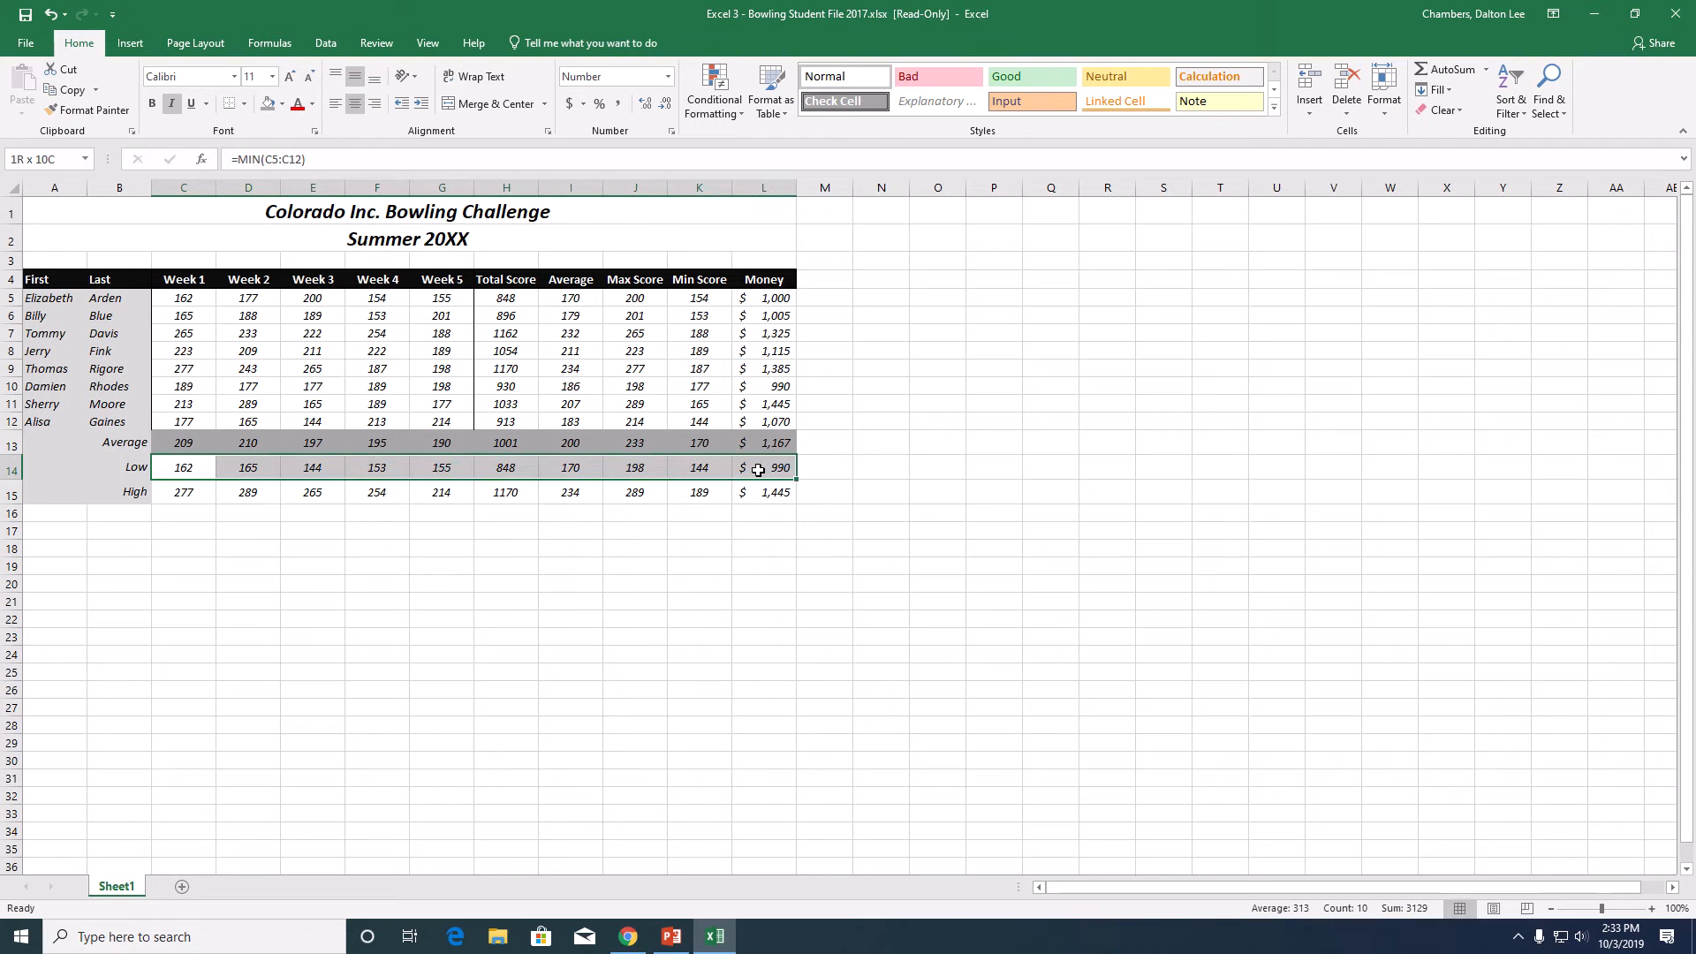
left_click(282, 104)
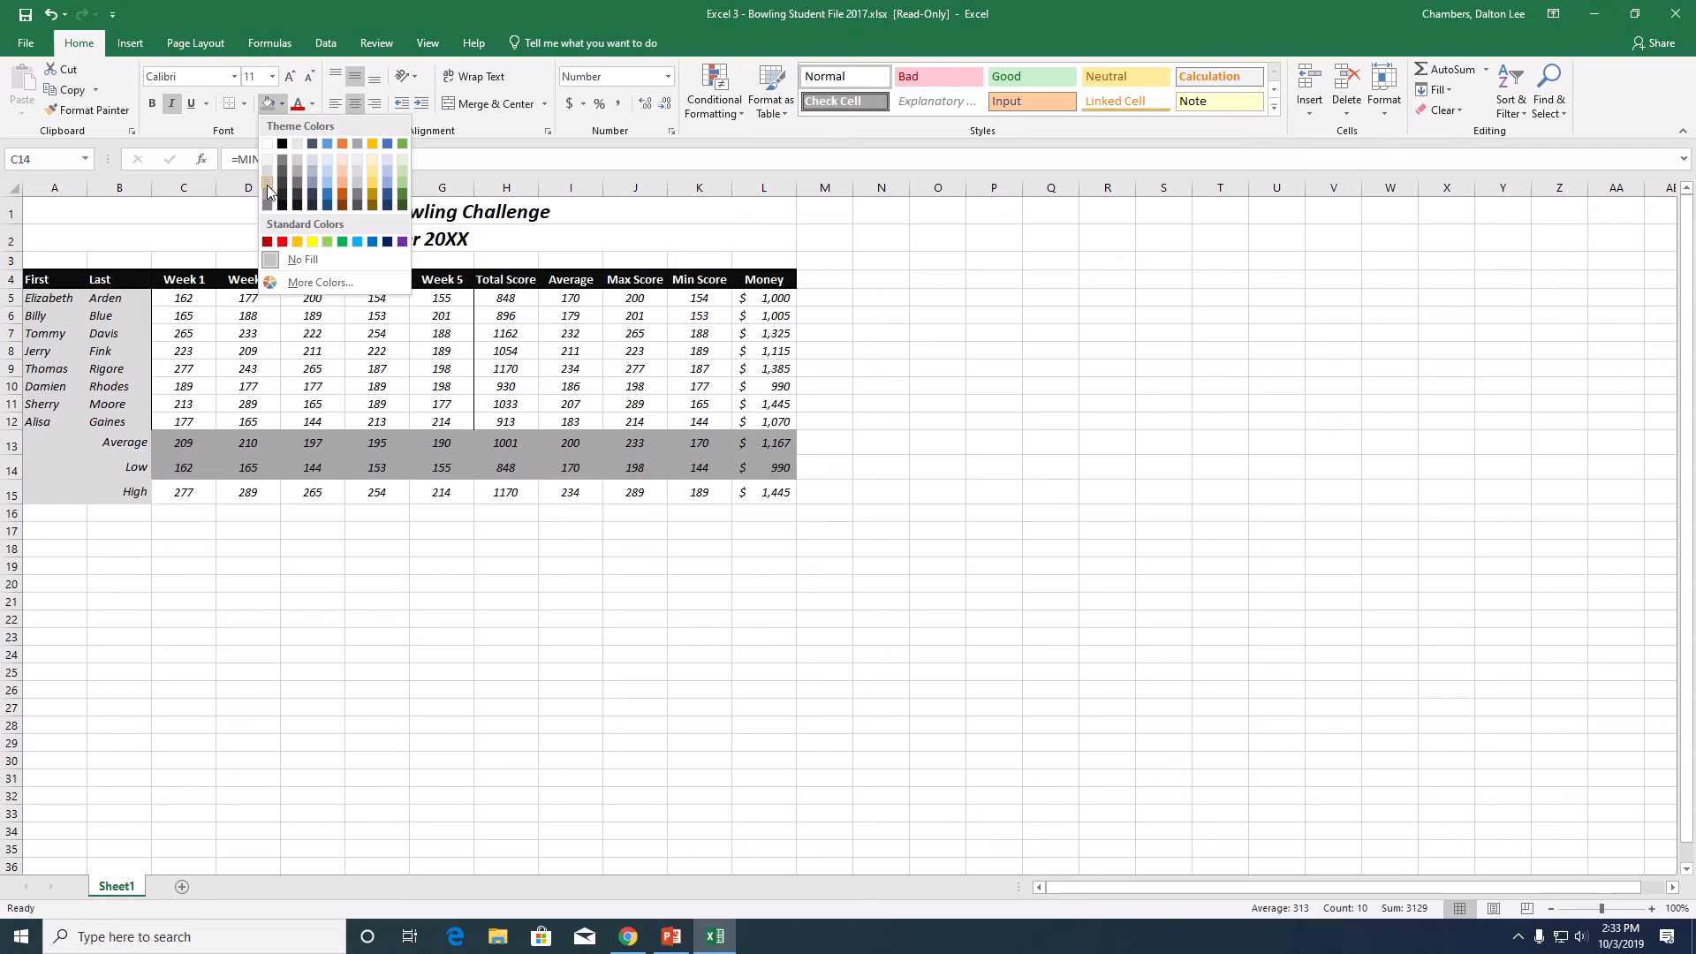
left_click(270, 191)
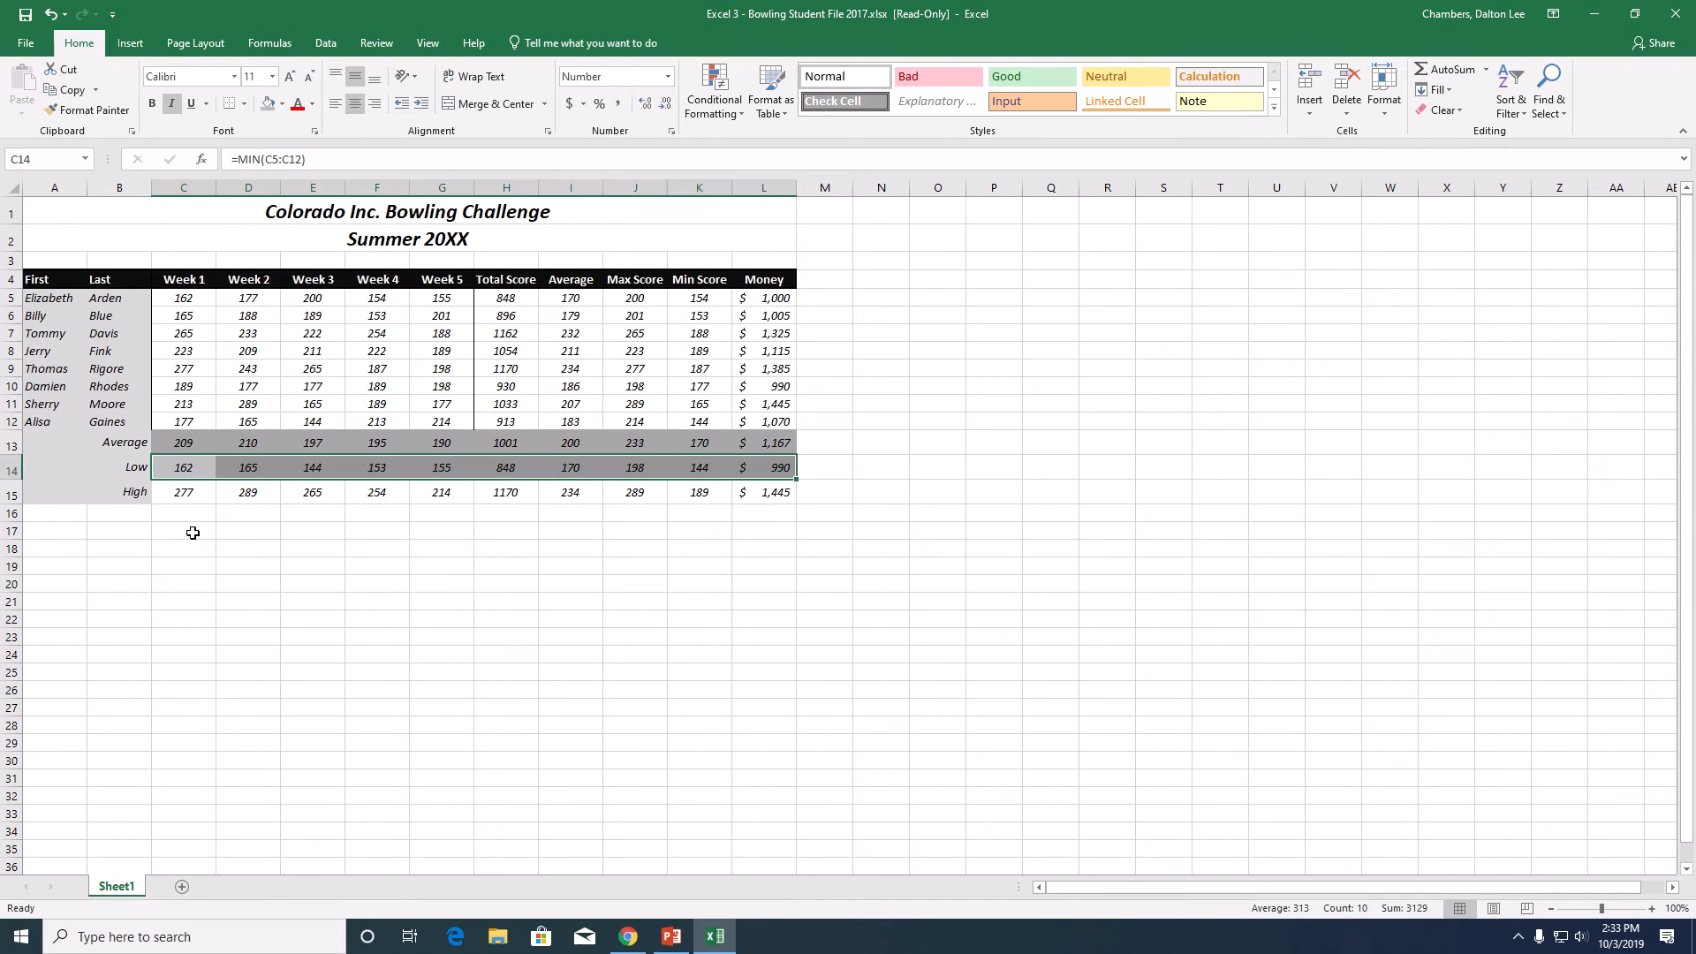
- Fill the High row values in C15:L15 with the same gray as the Average row
left_click_drag(183, 492, 757, 493)
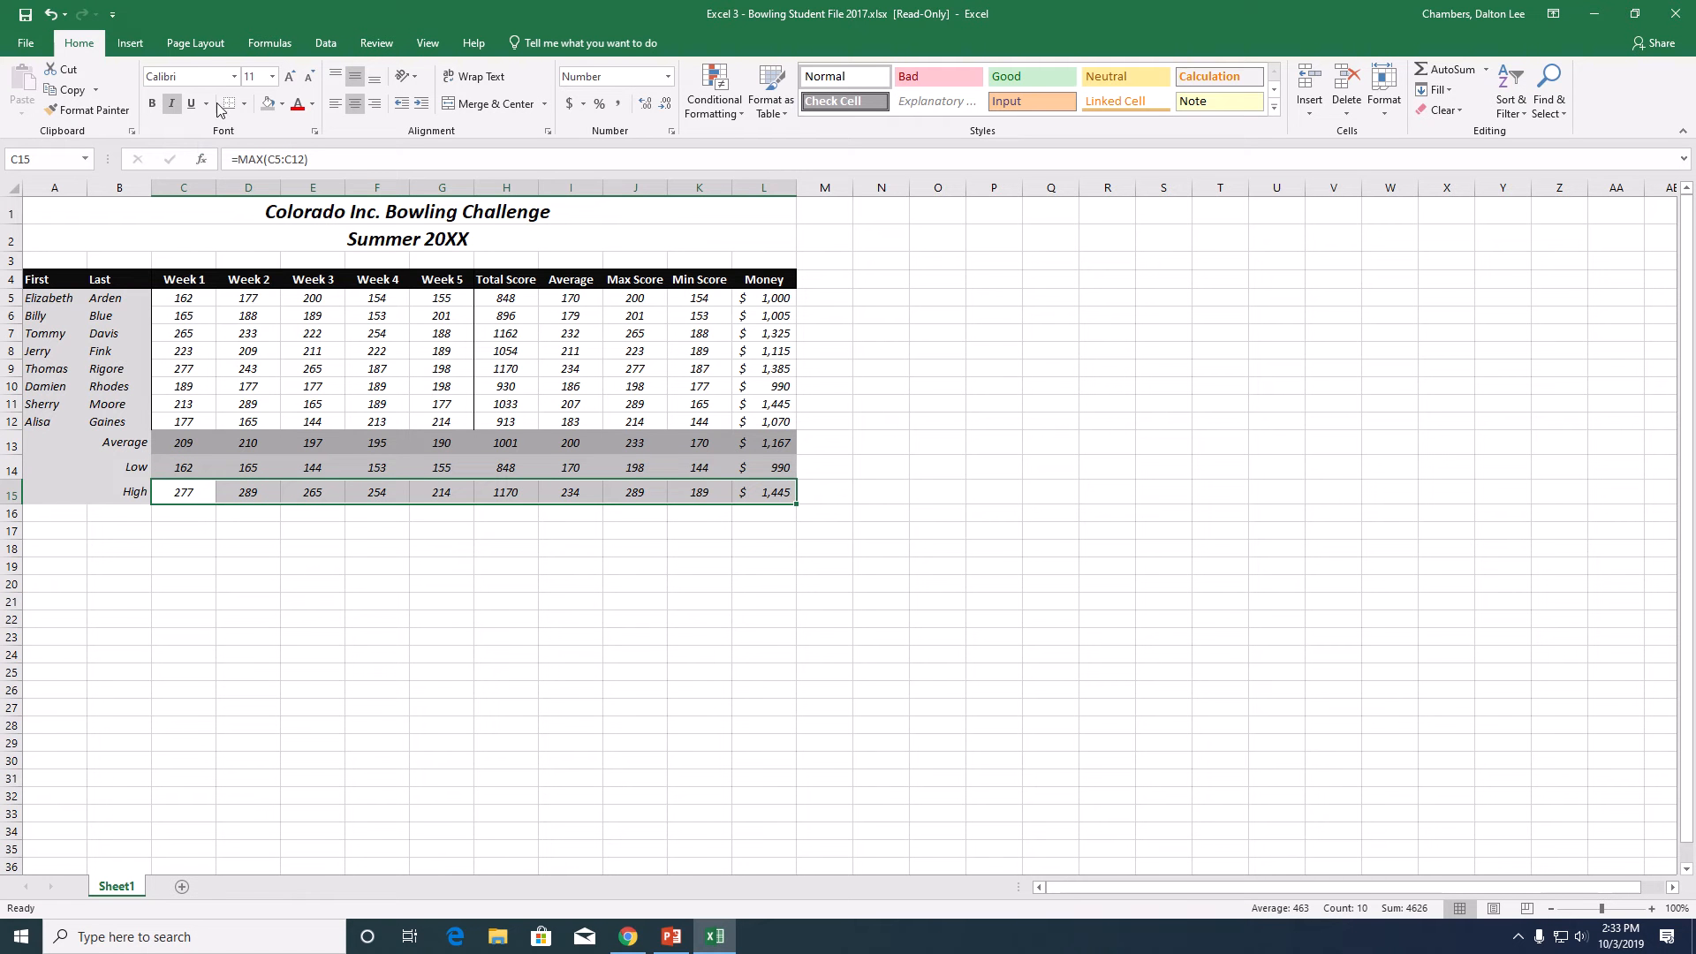
left_click(282, 107)
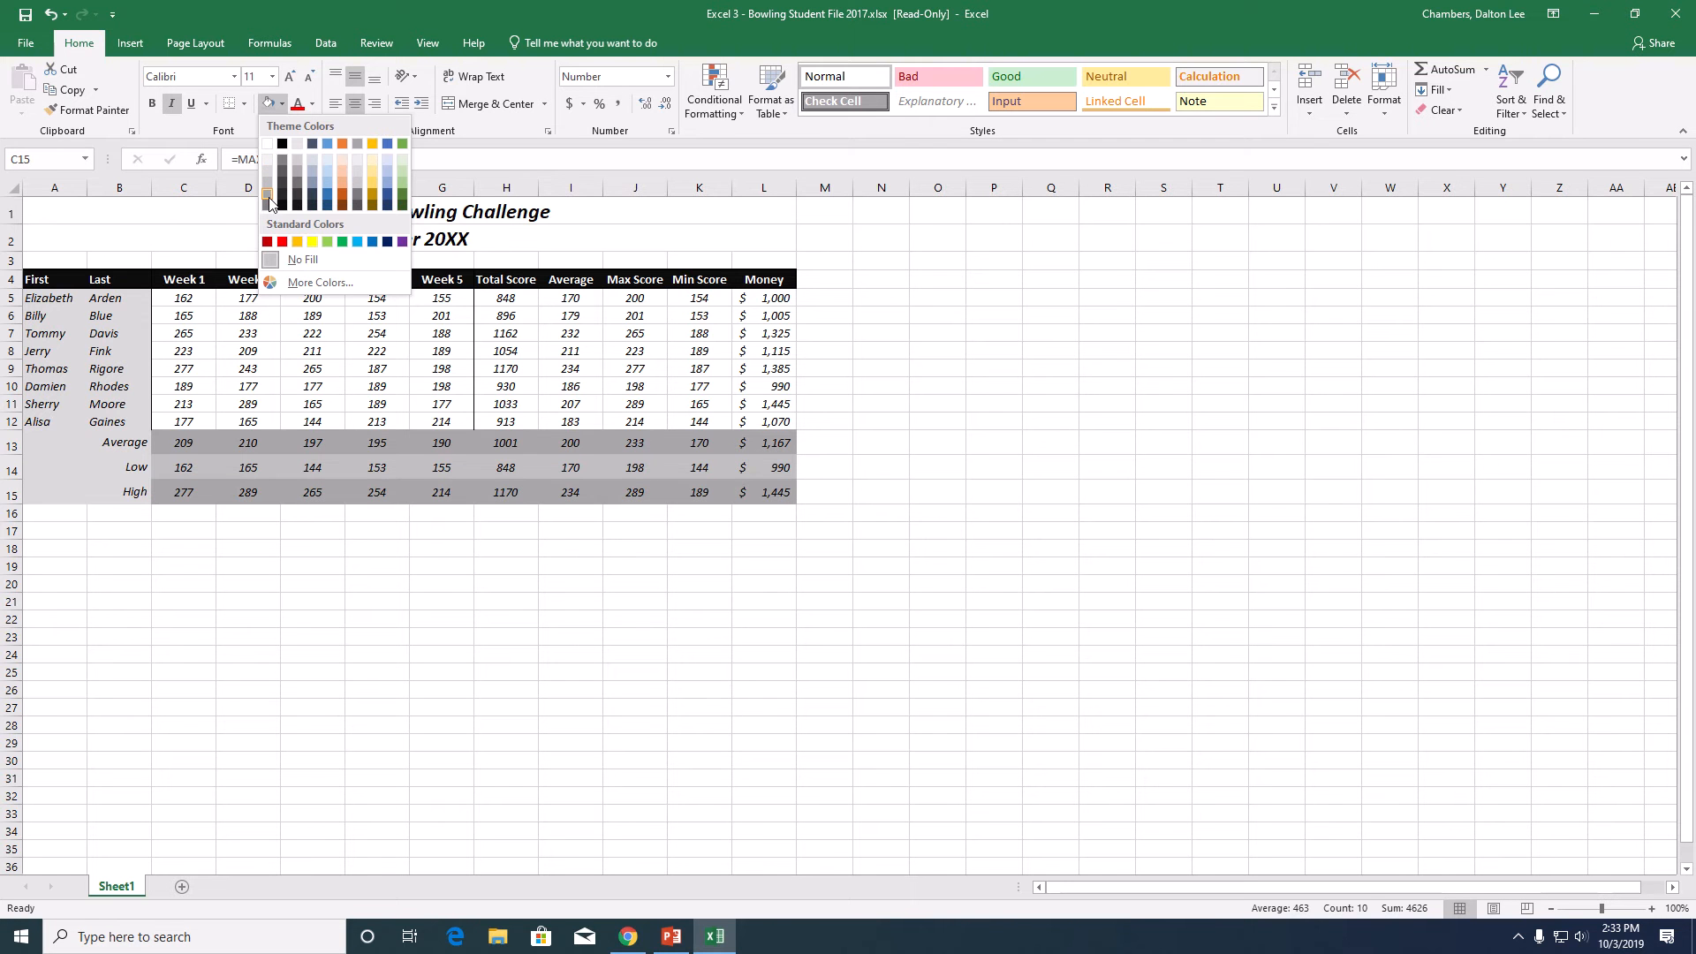
left_click(787, 572)
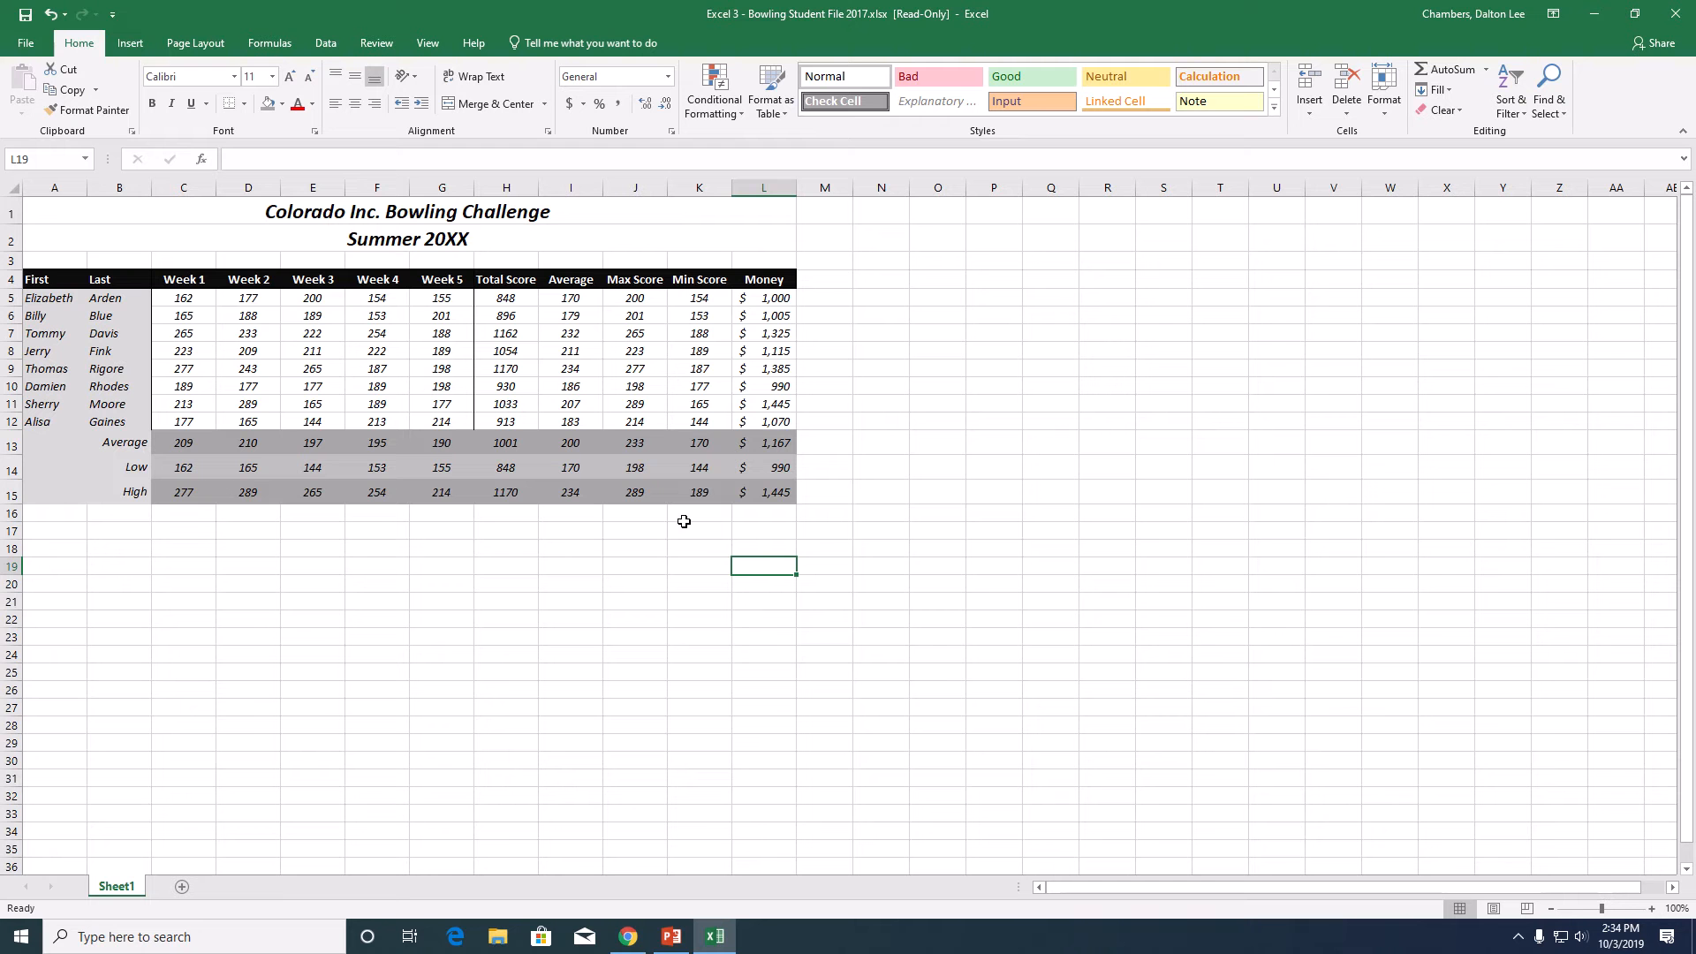
mouse_move(828, 5)
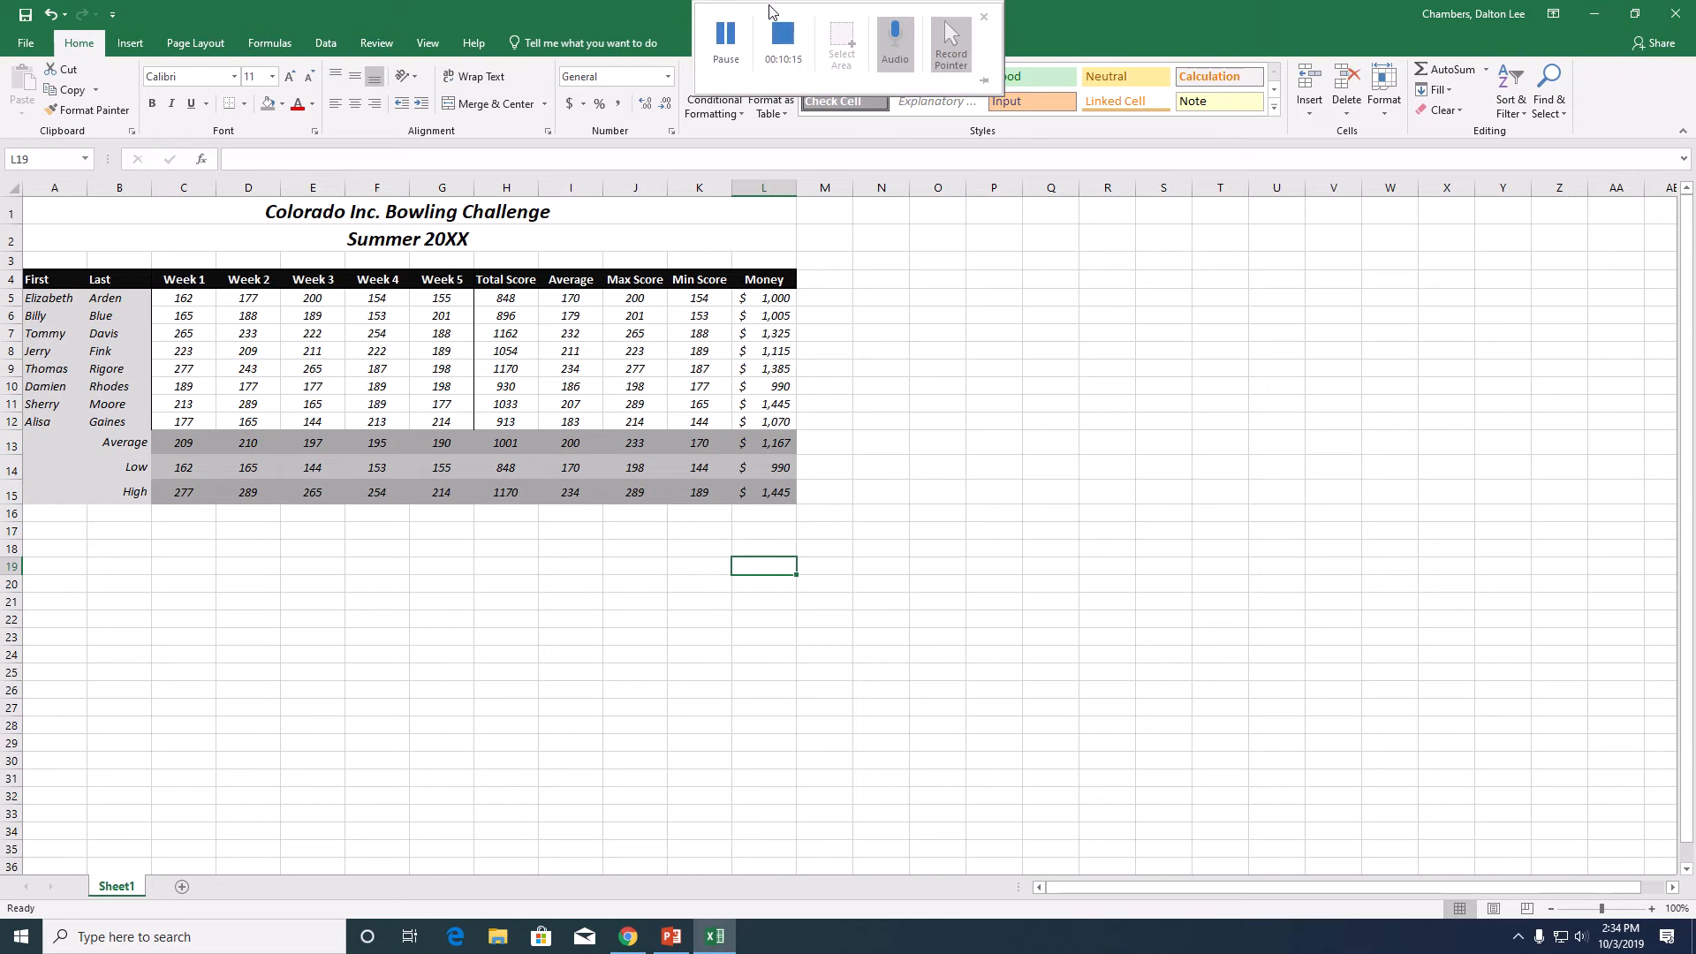
left_click(726, 42)
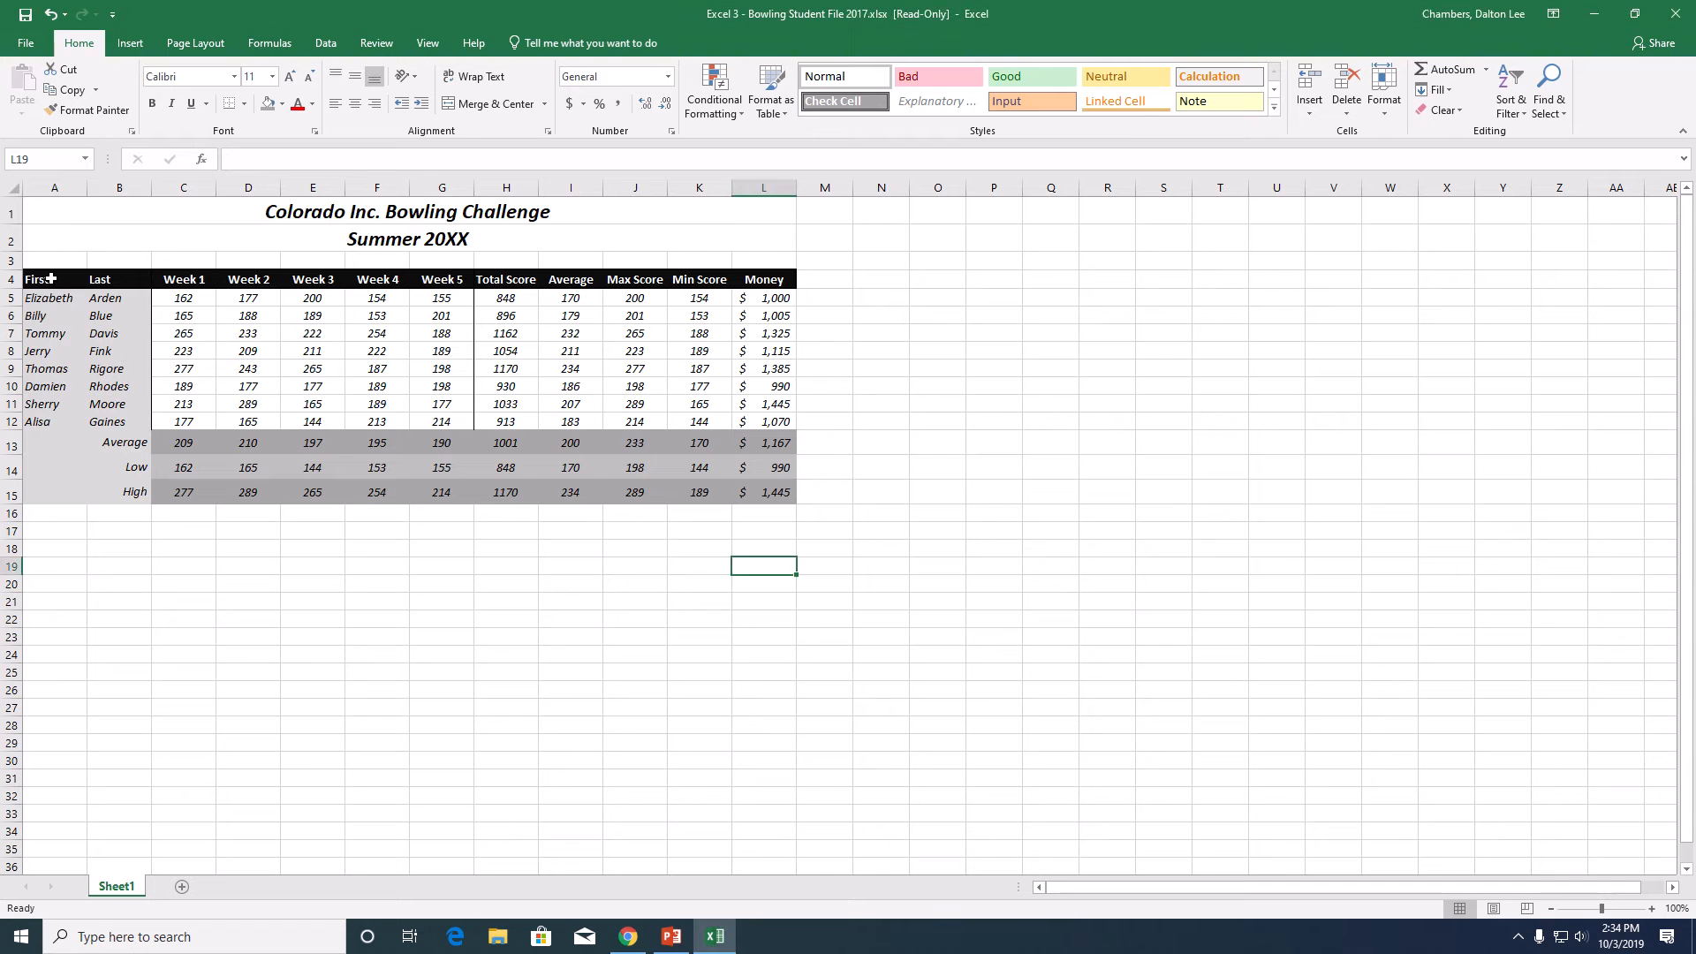
- Apply Thick Outside Borders around the header and player data in A4:L12
left_click_drag(45, 279, 766, 420)
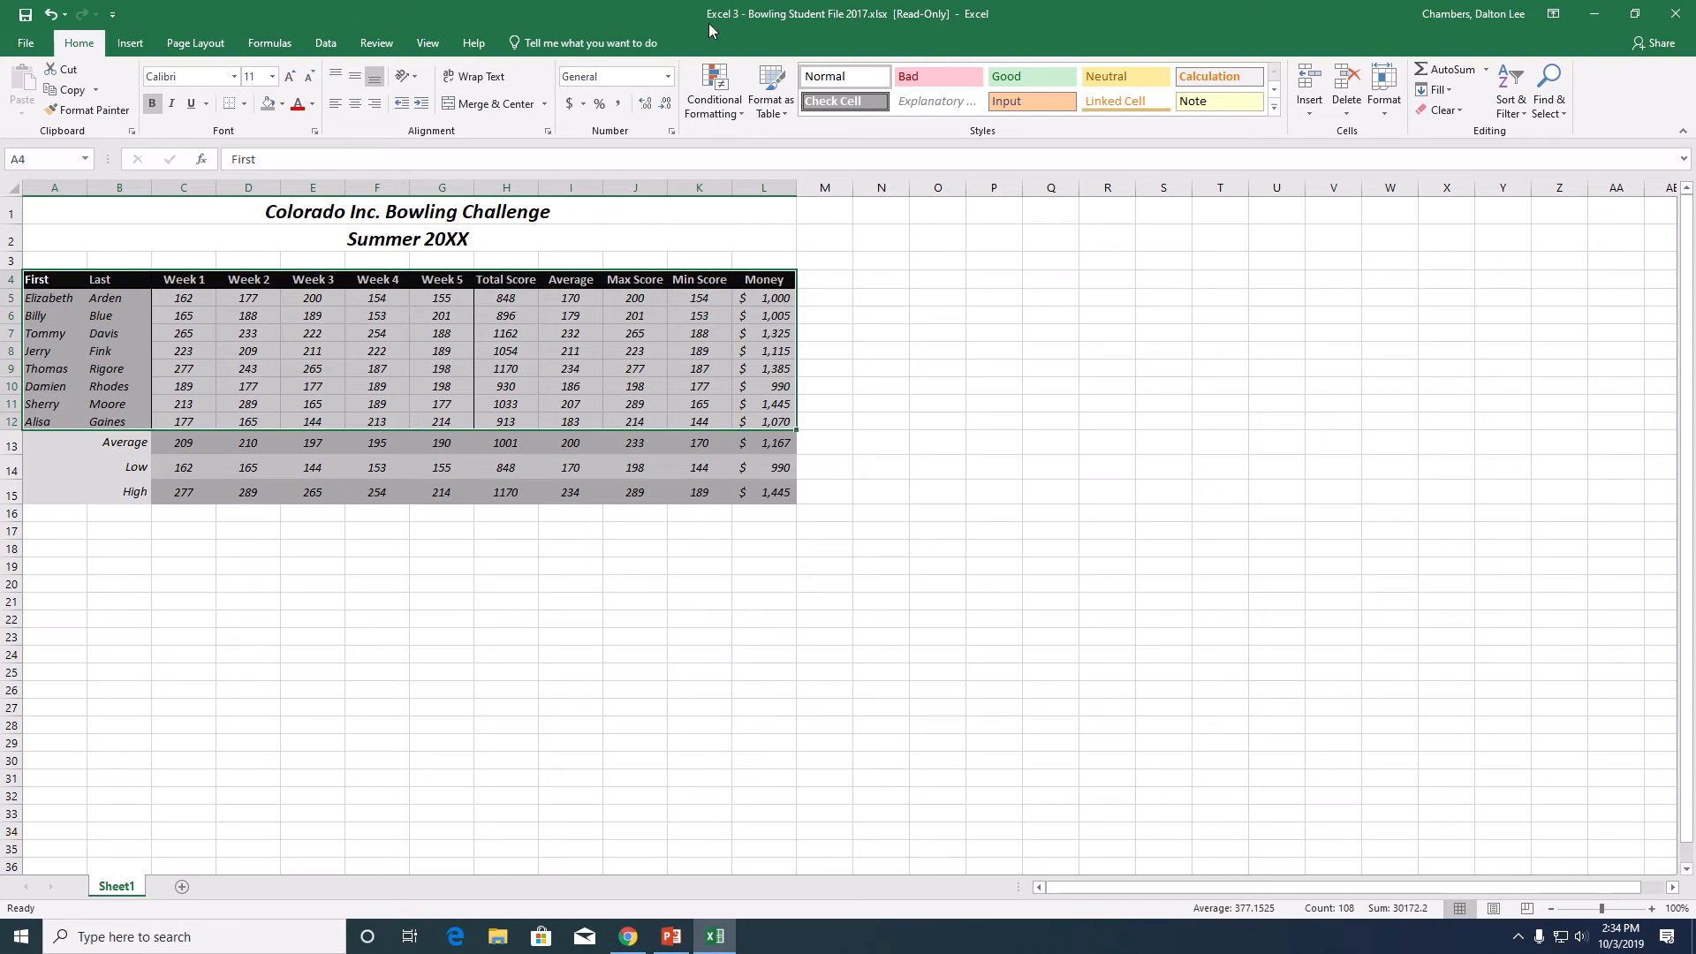
left_click(246, 104)
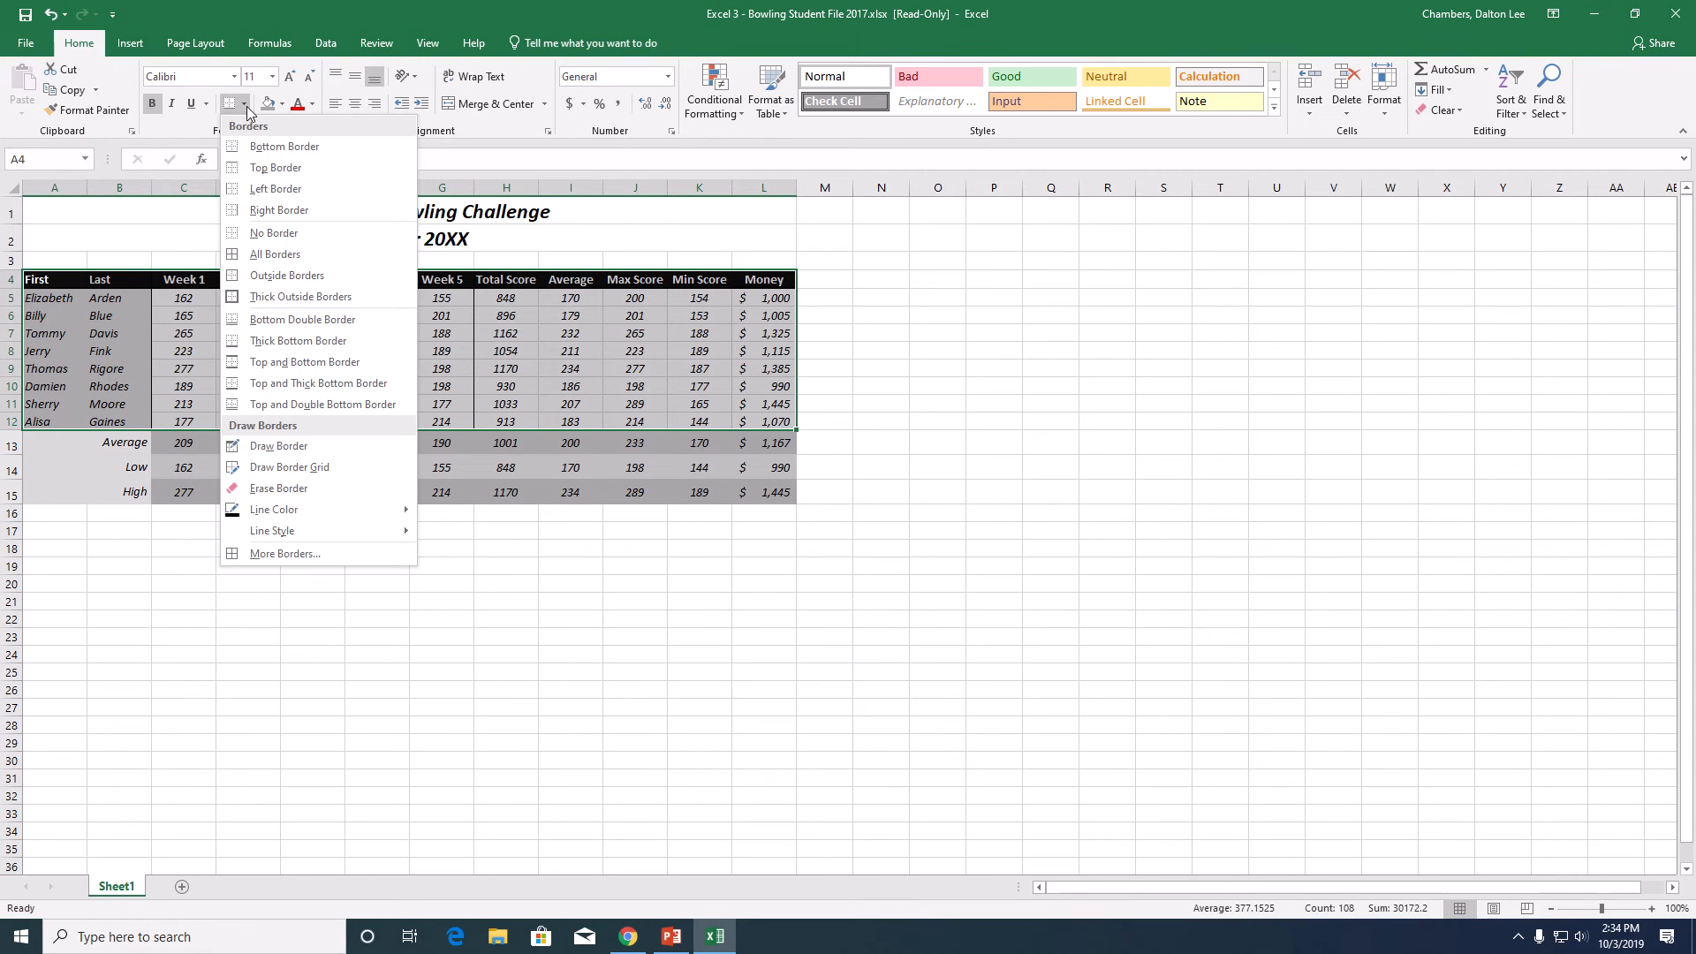
left_click(332, 299)
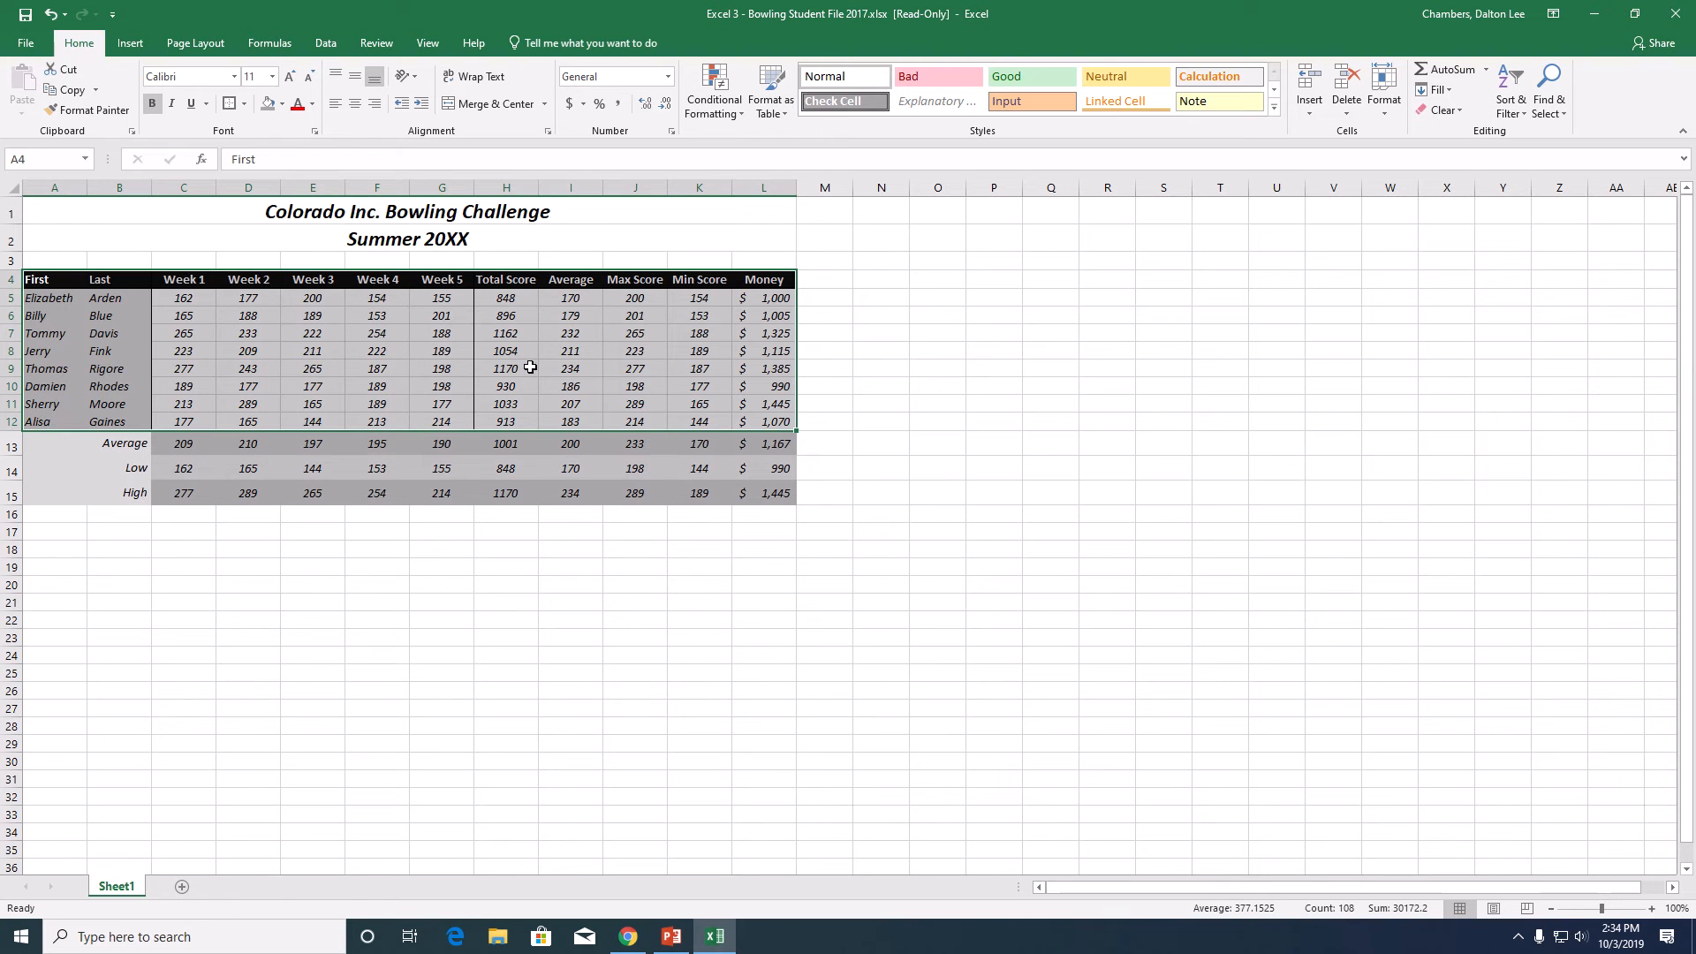
left_click(915, 446)
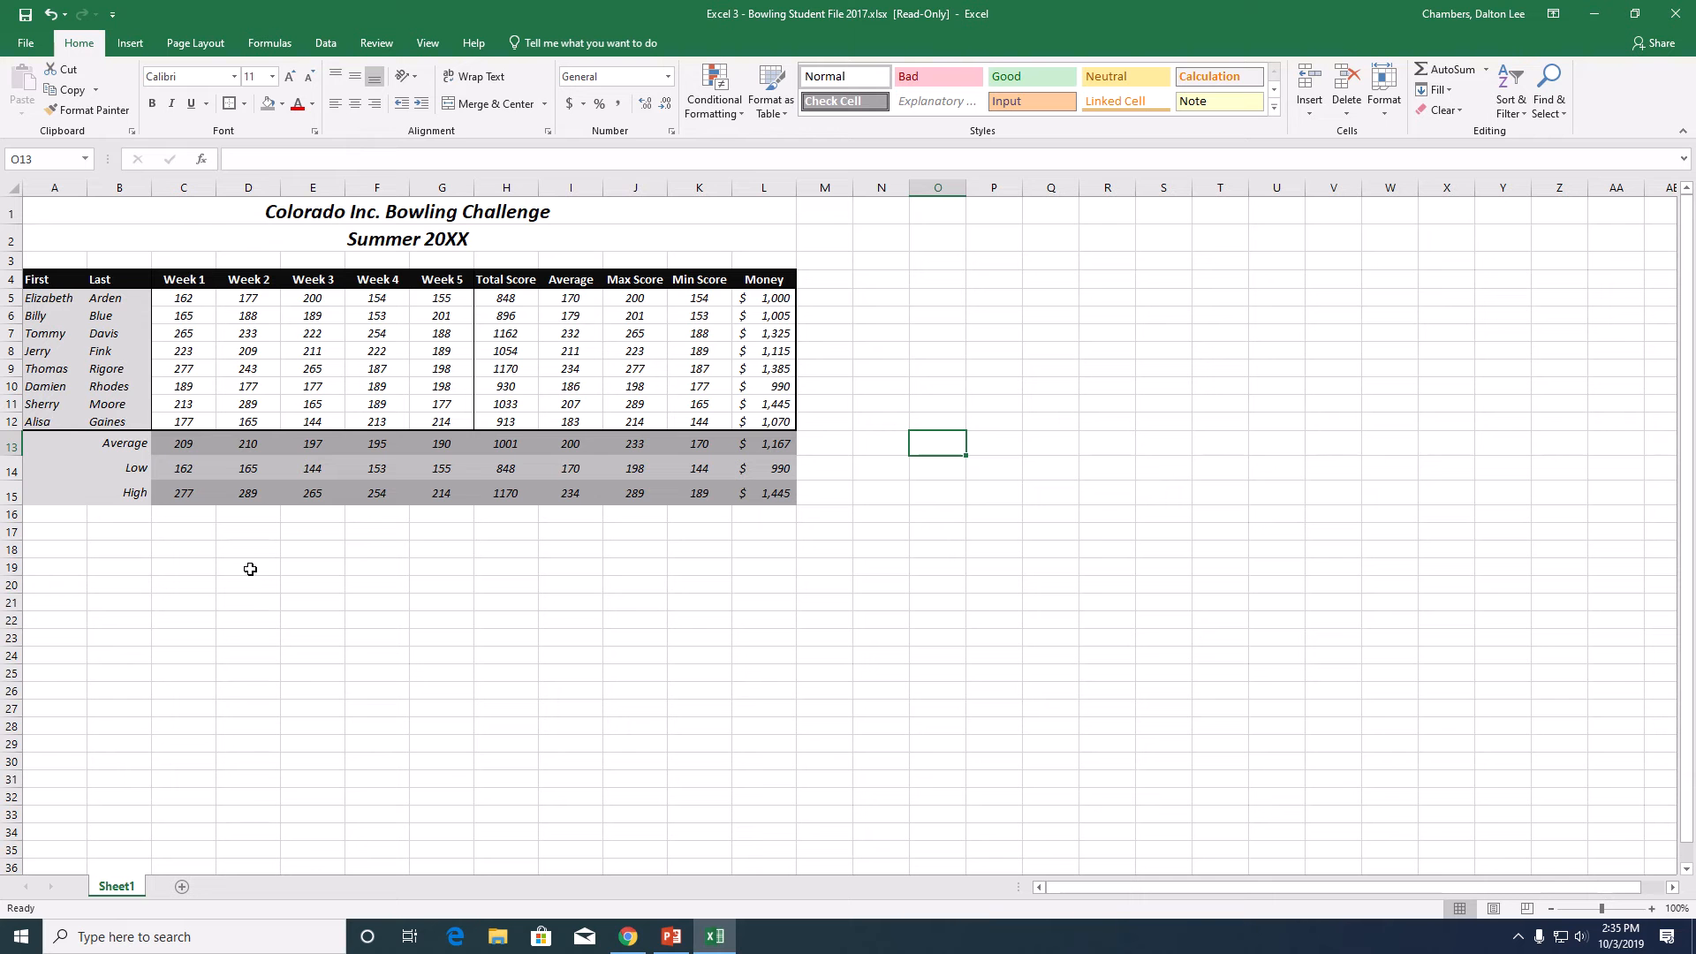
- Fill the merged Average, Low and High label cells in A13:B15 with black
left_click_drag(62, 446, 66, 491)
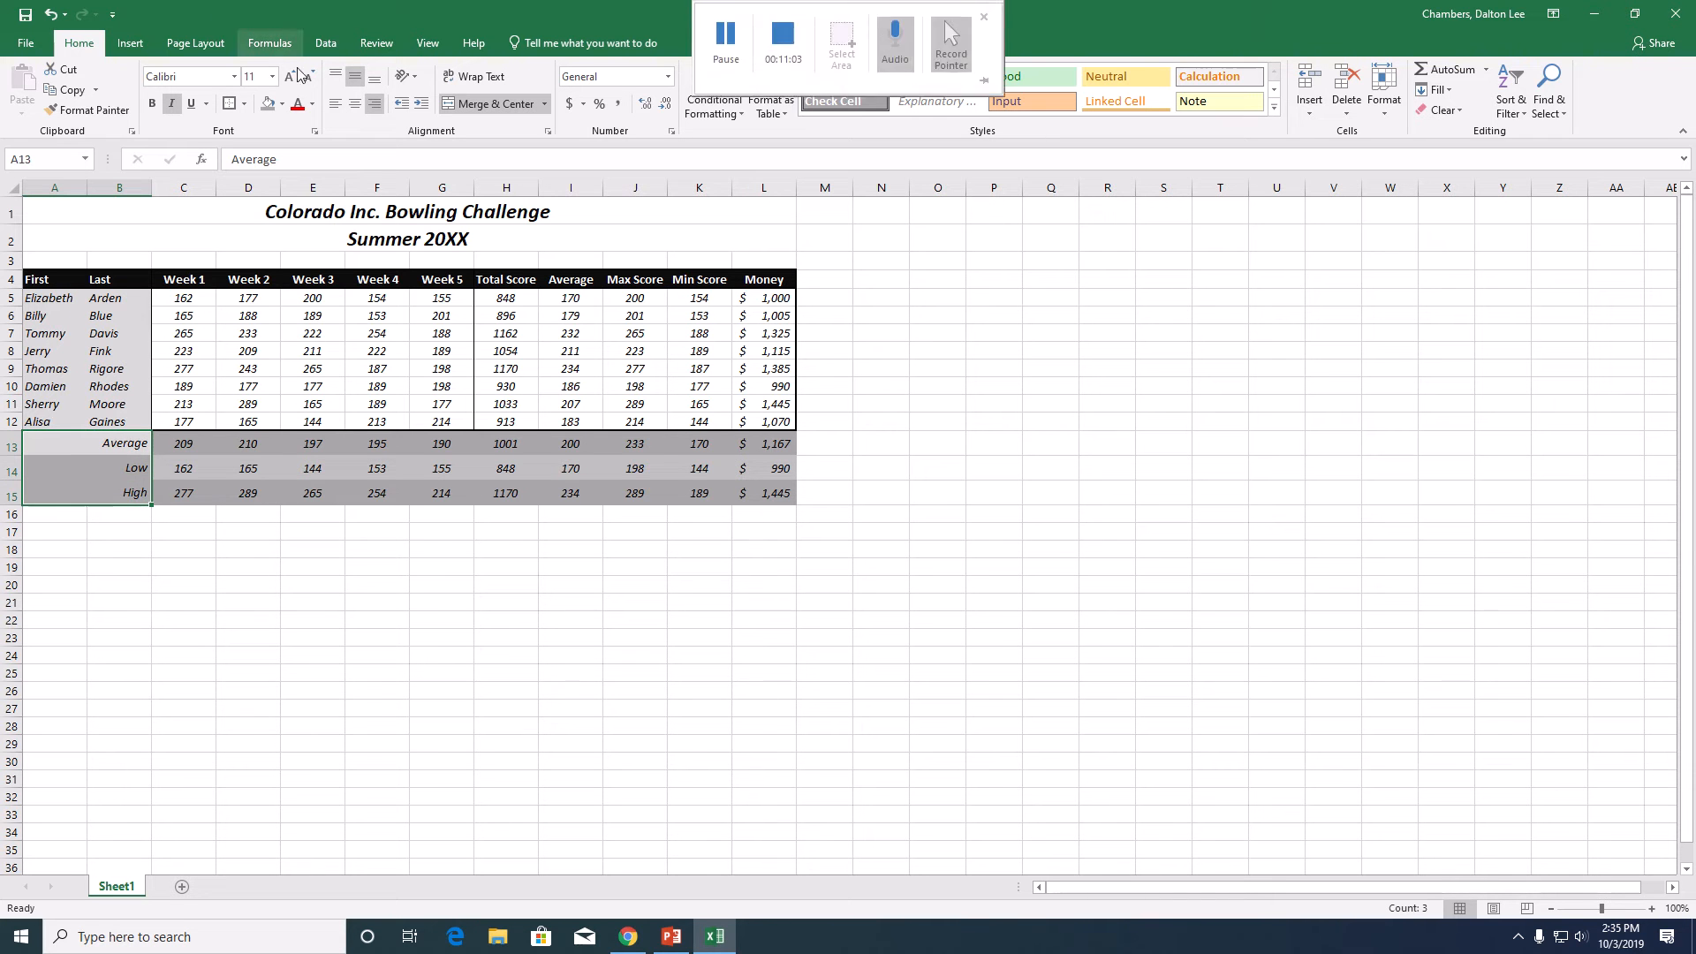
left_click(282, 104)
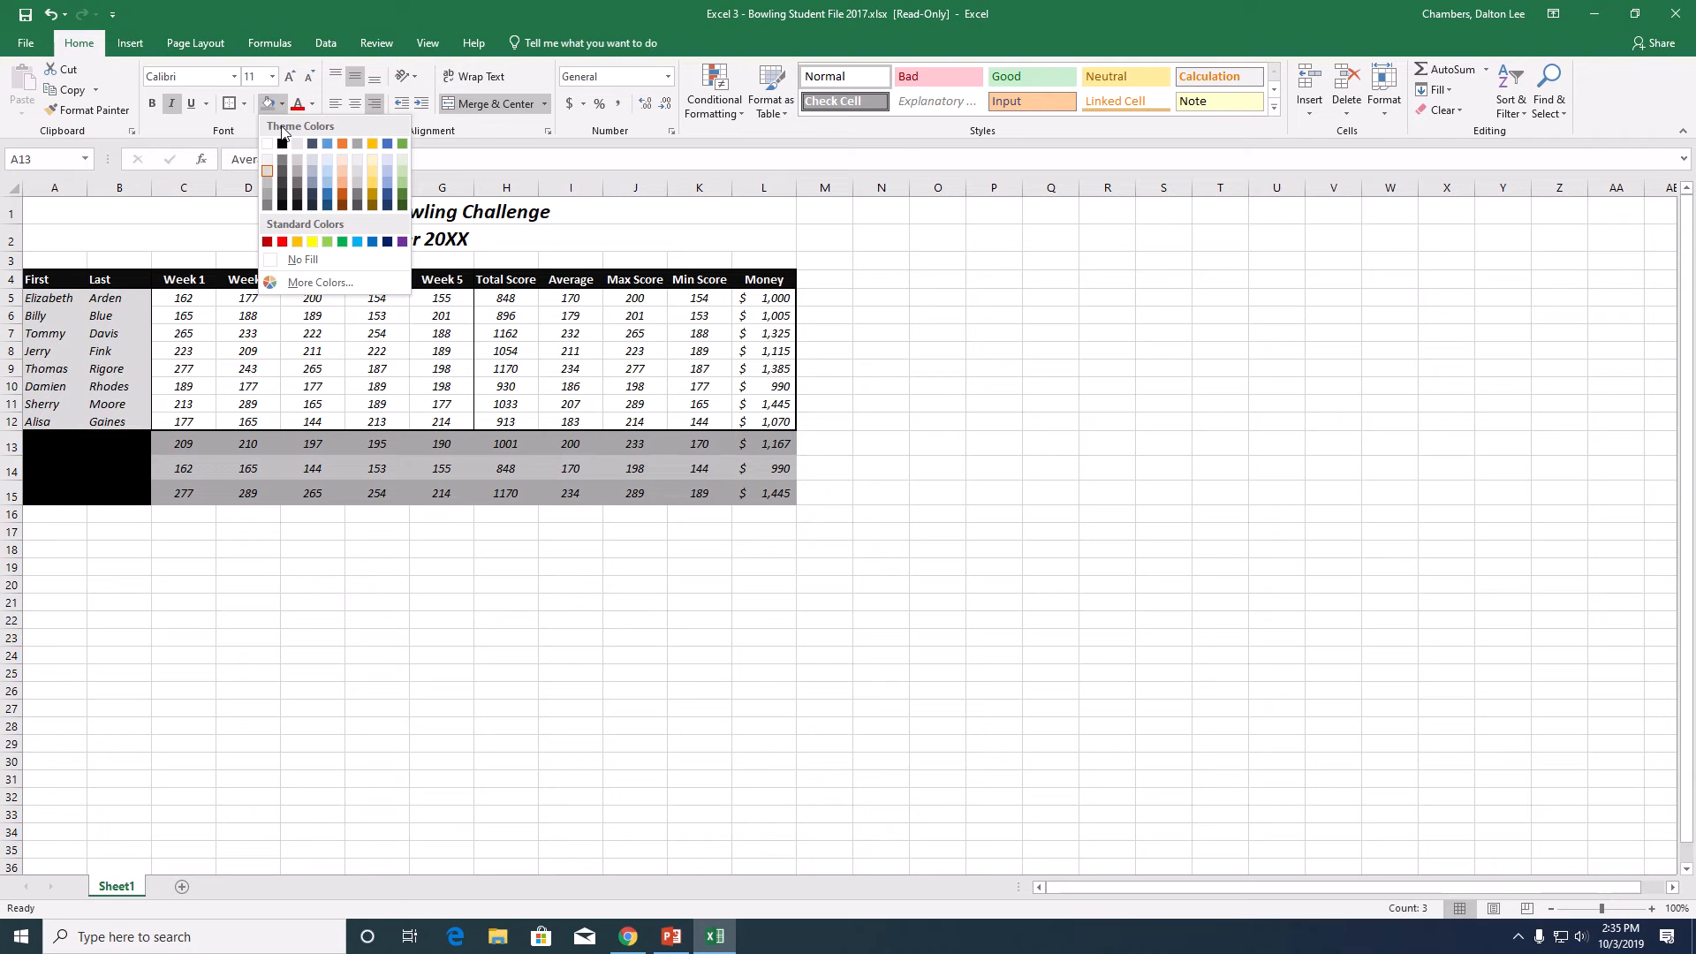
left_click(282, 143)
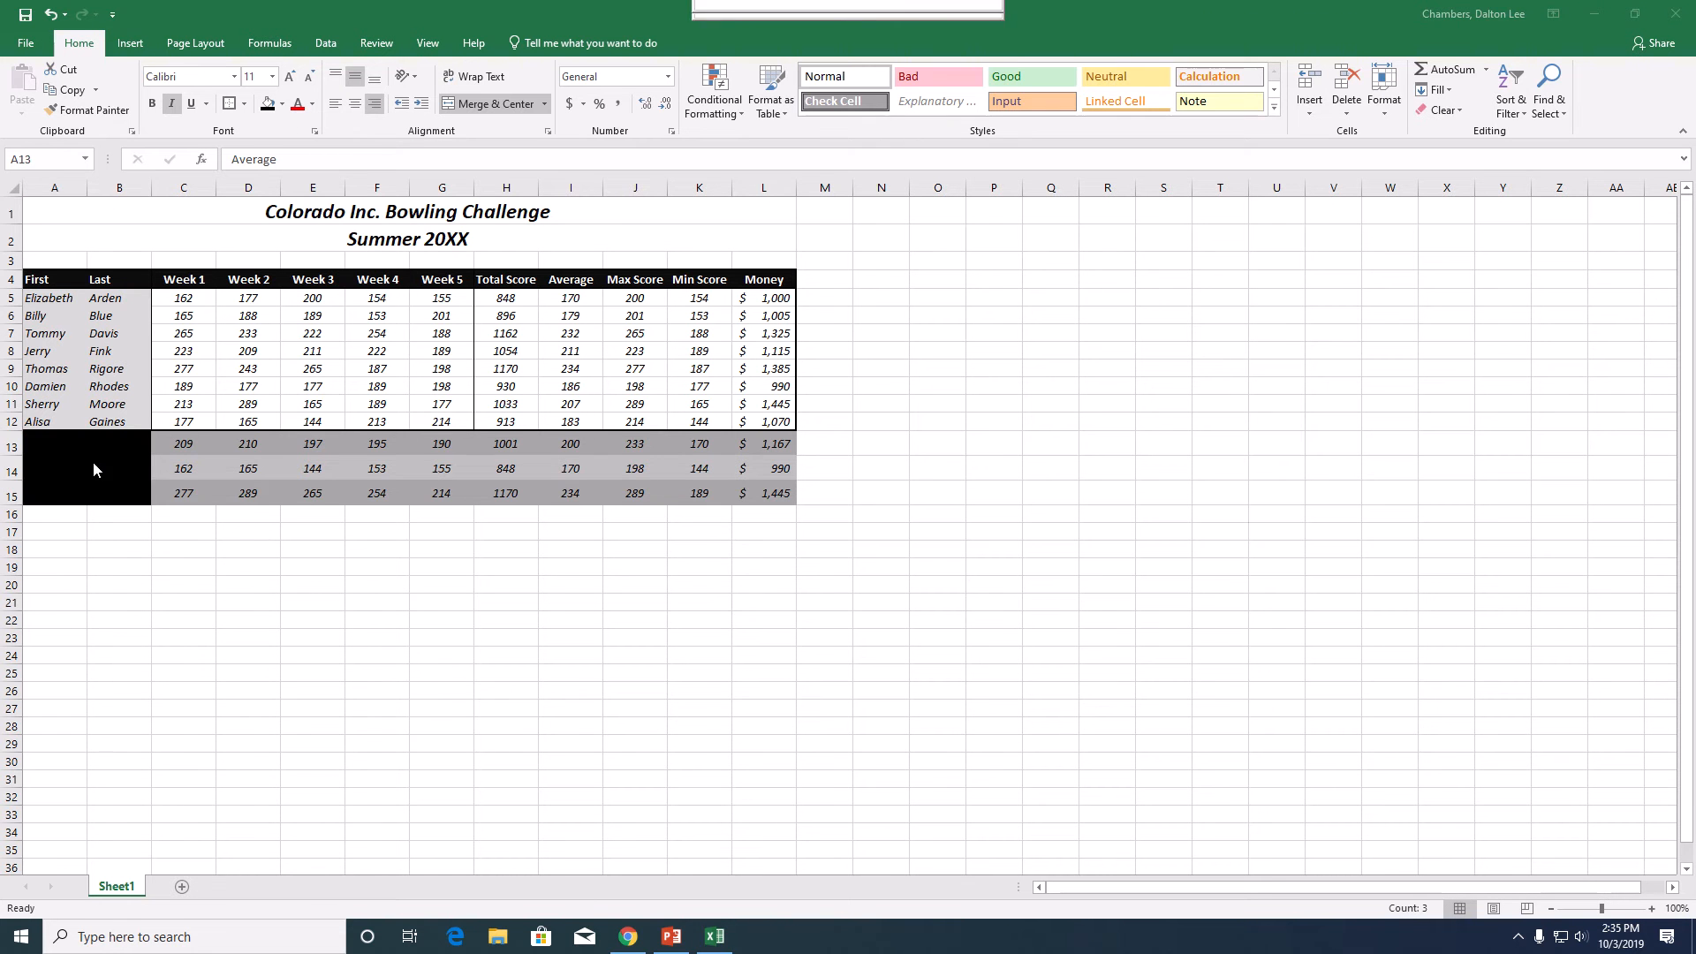
- Change the font color of the Average, Low and High labels to white
left_click(99, 451)
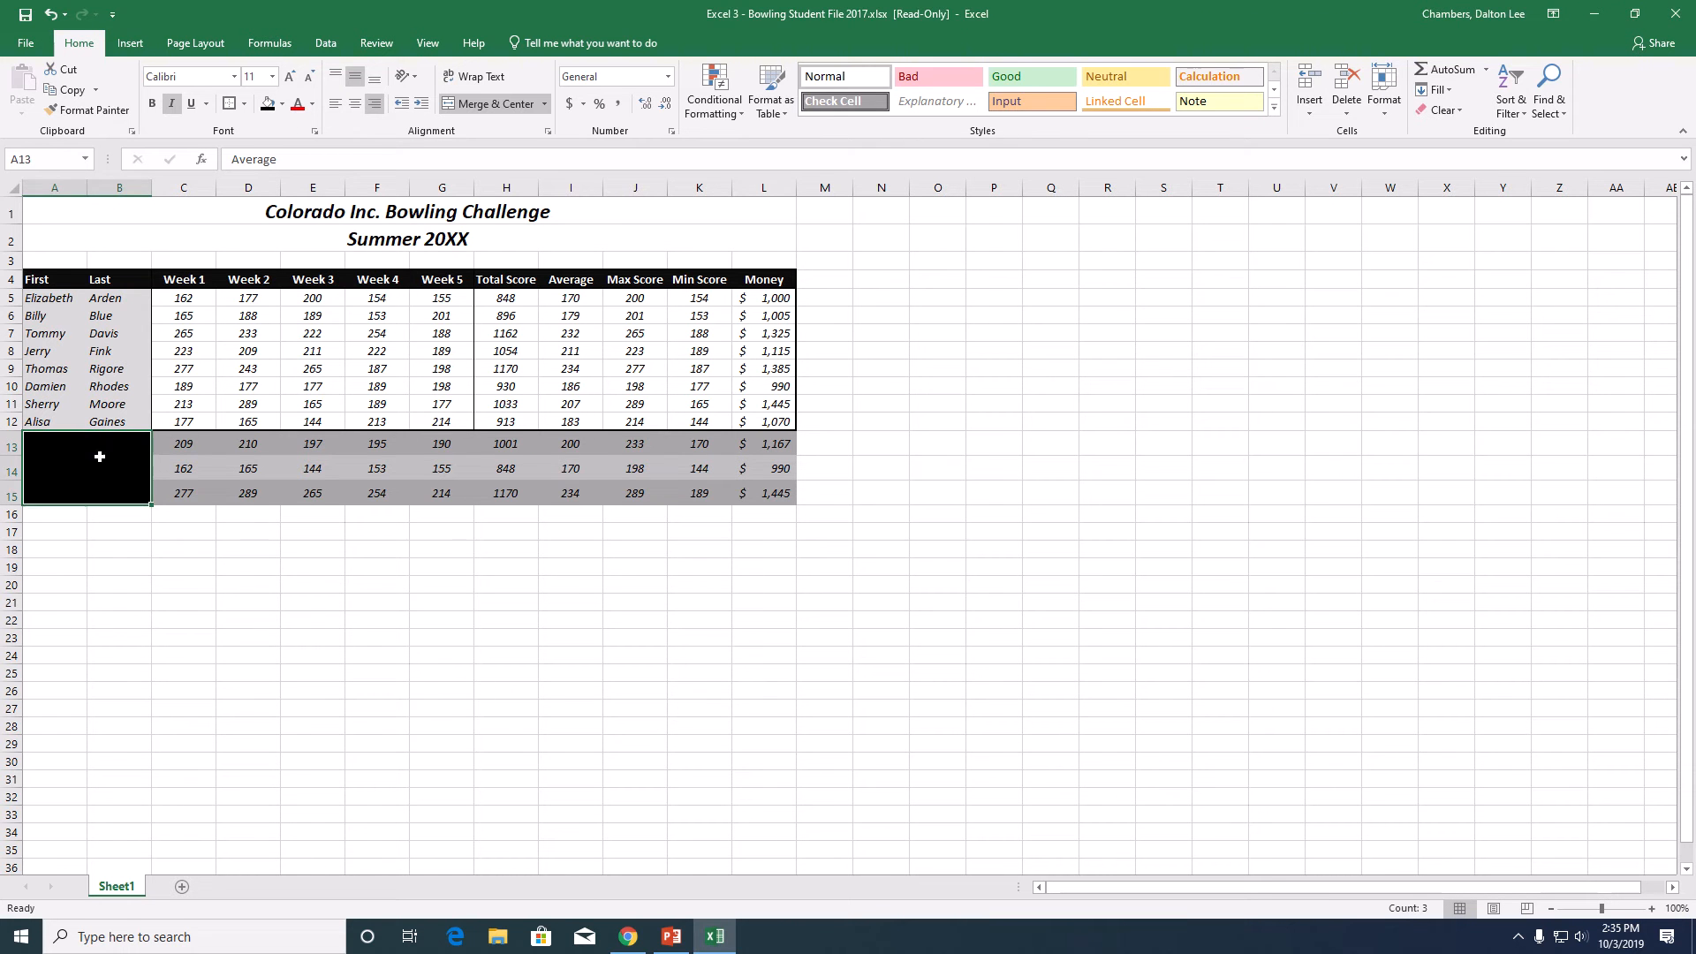
left_click(313, 105)
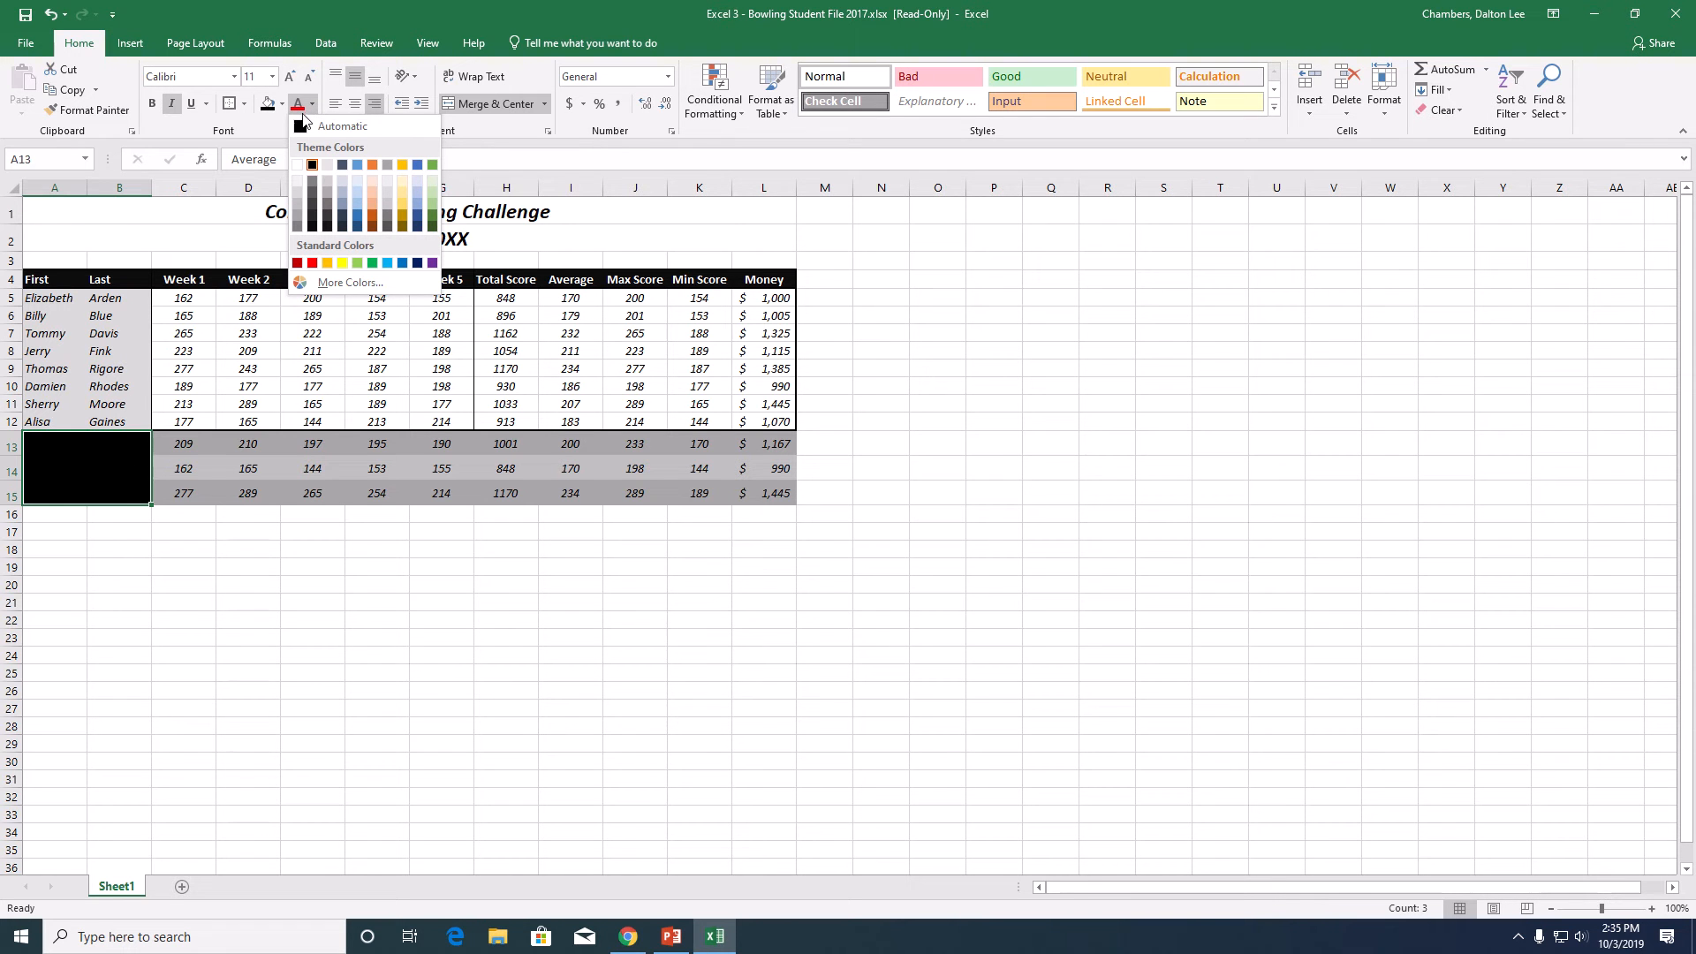
left_click(300, 166)
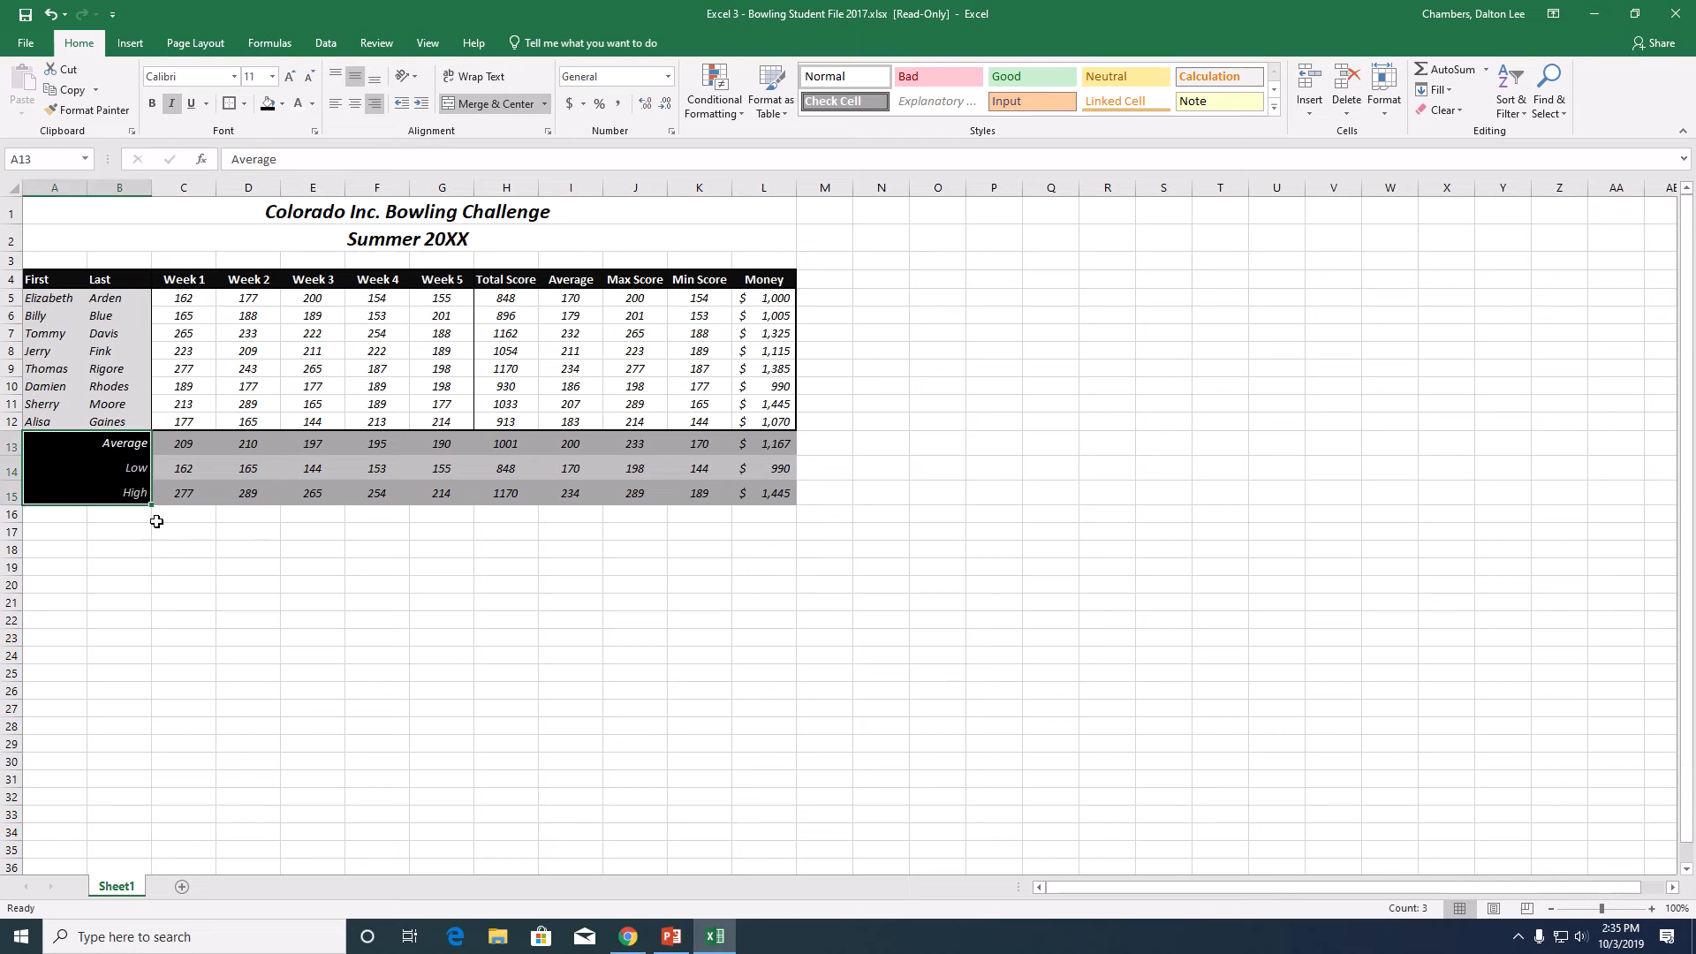
left_click(262, 586)
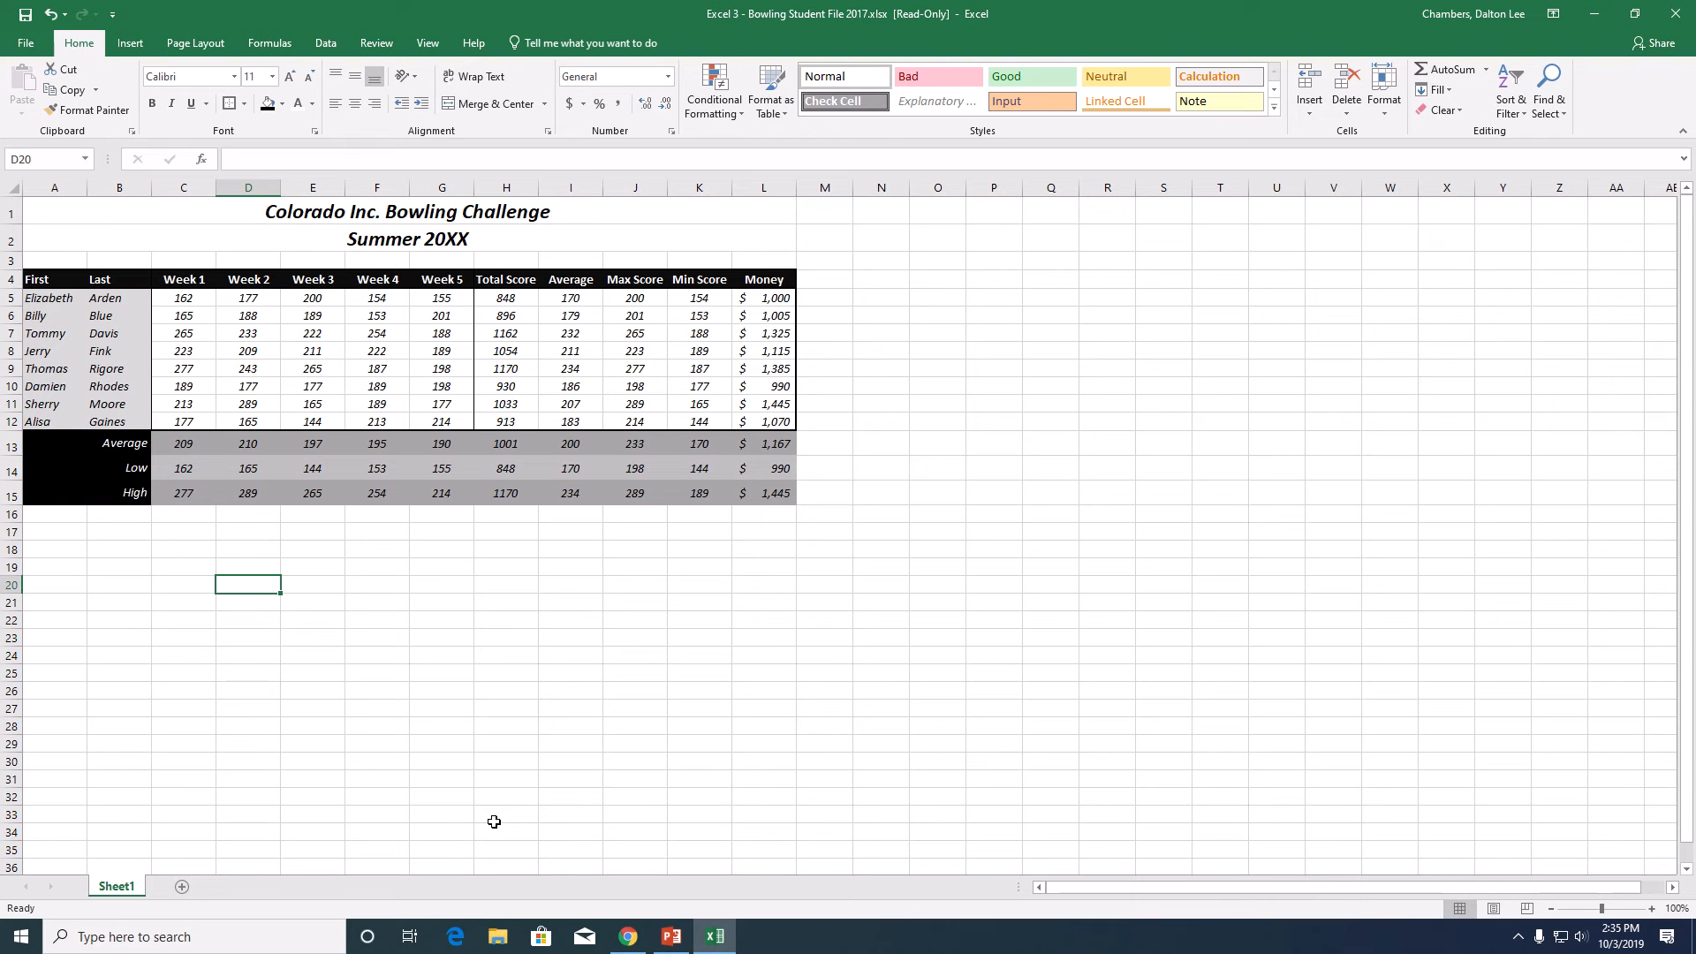
left_click(140, 46)
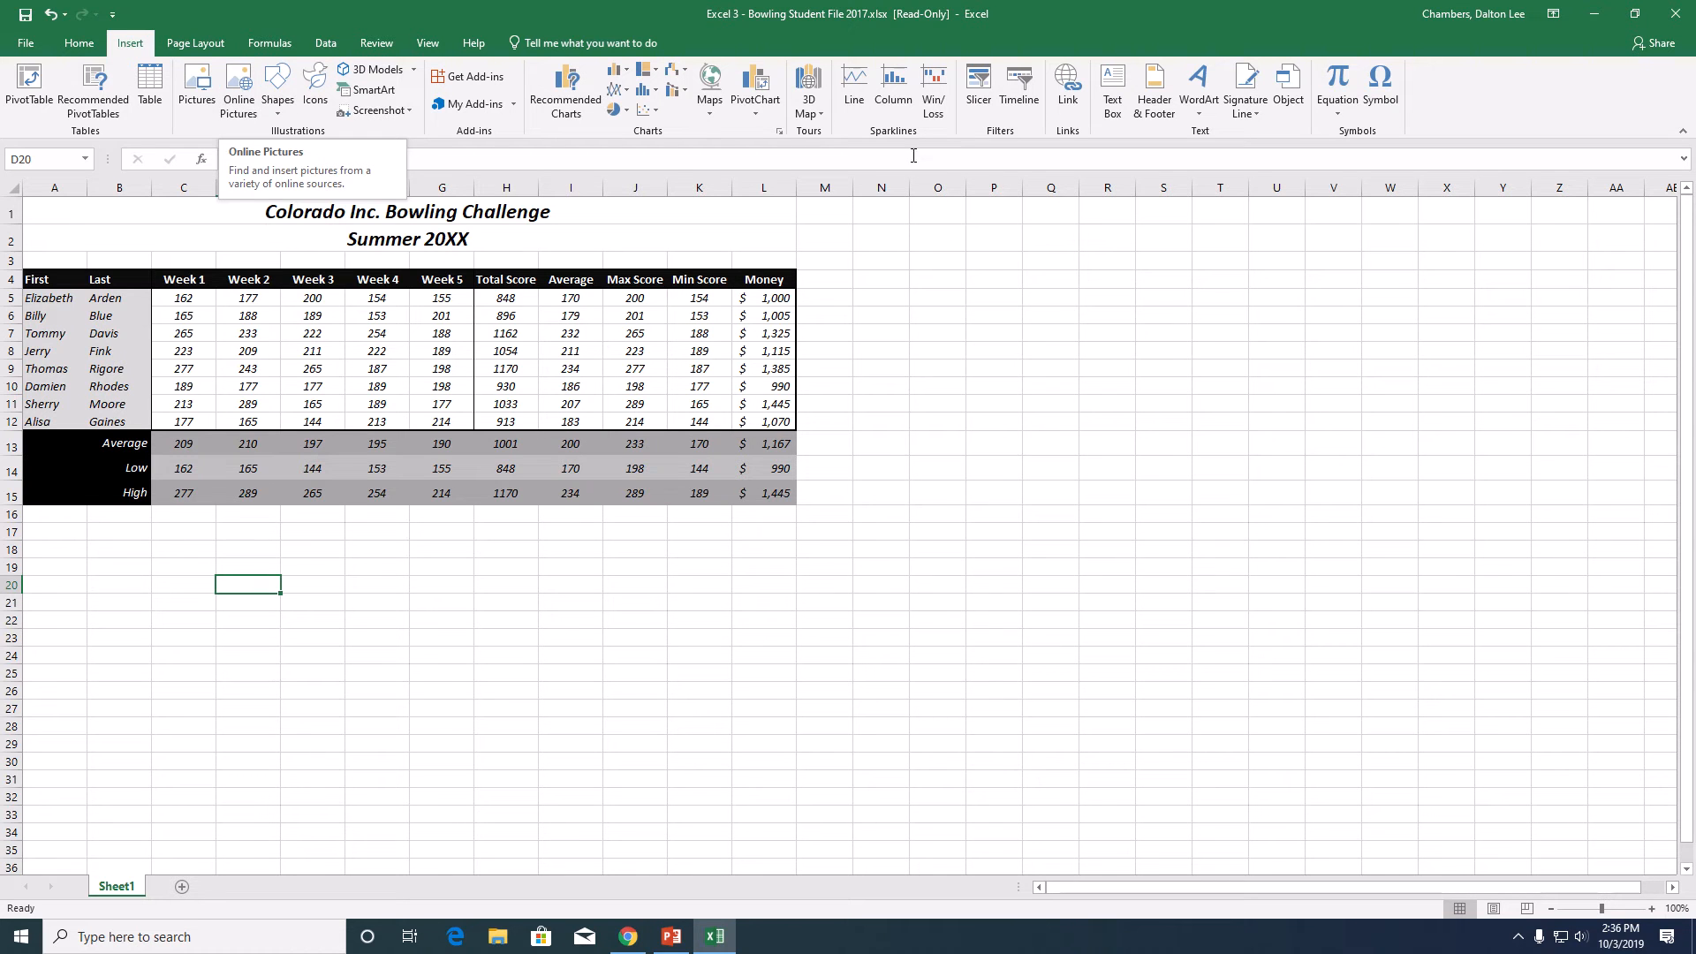
mouse_move(802, 7)
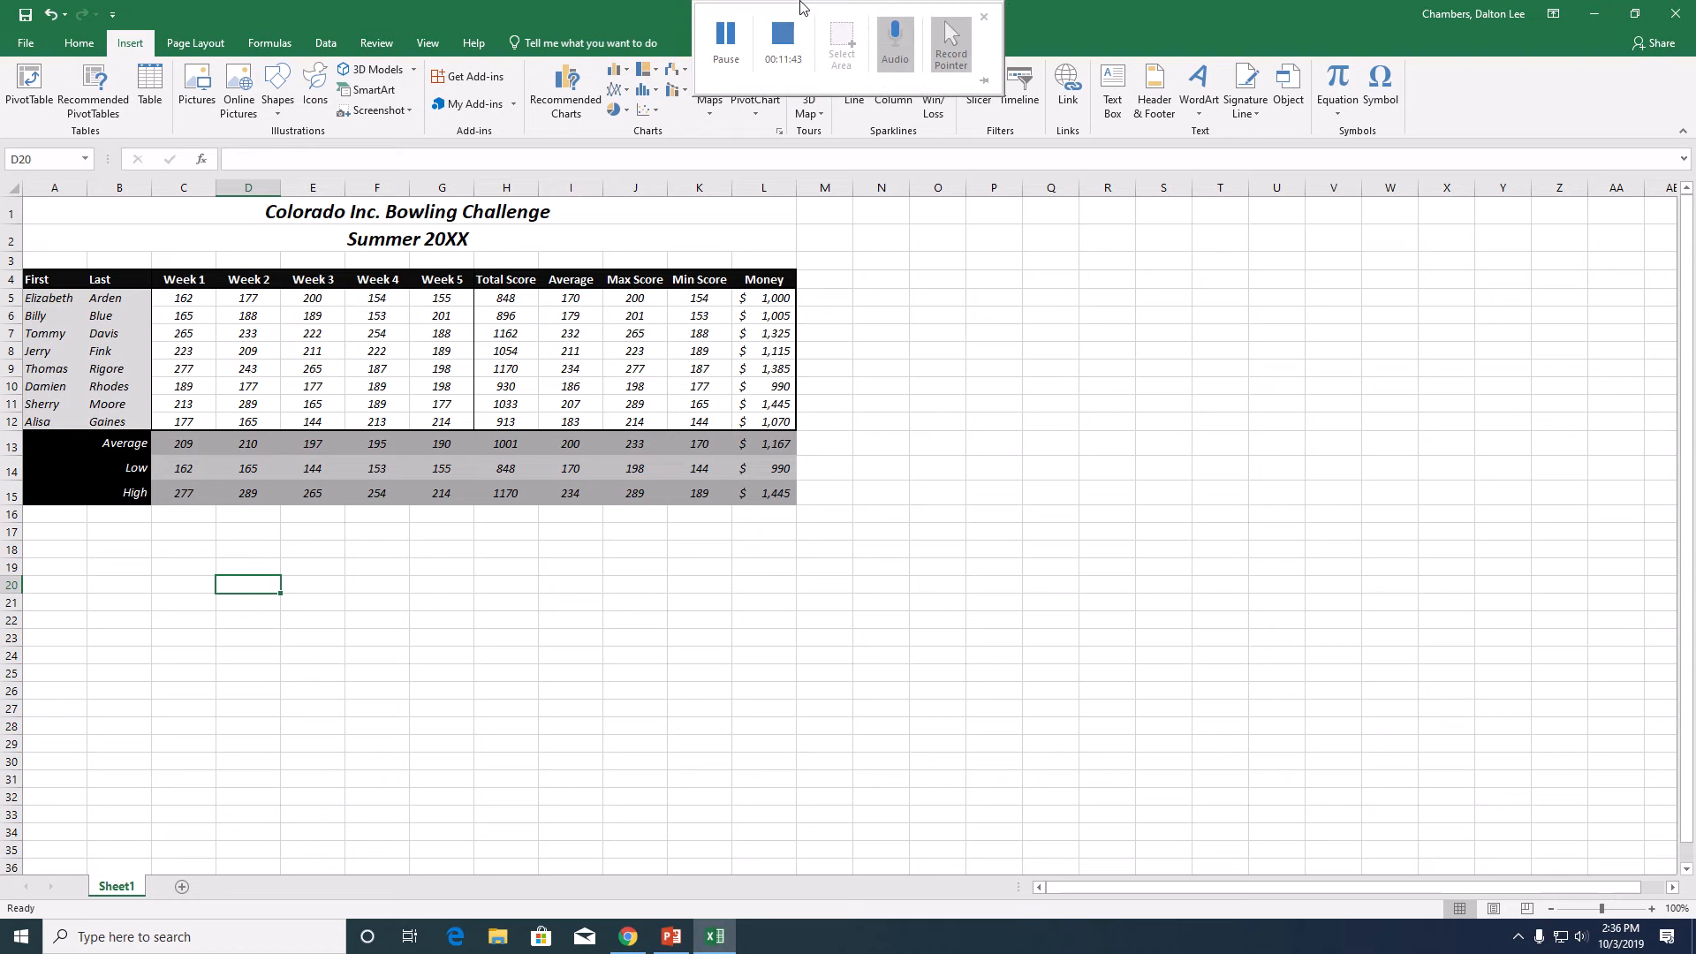
left_click(726, 35)
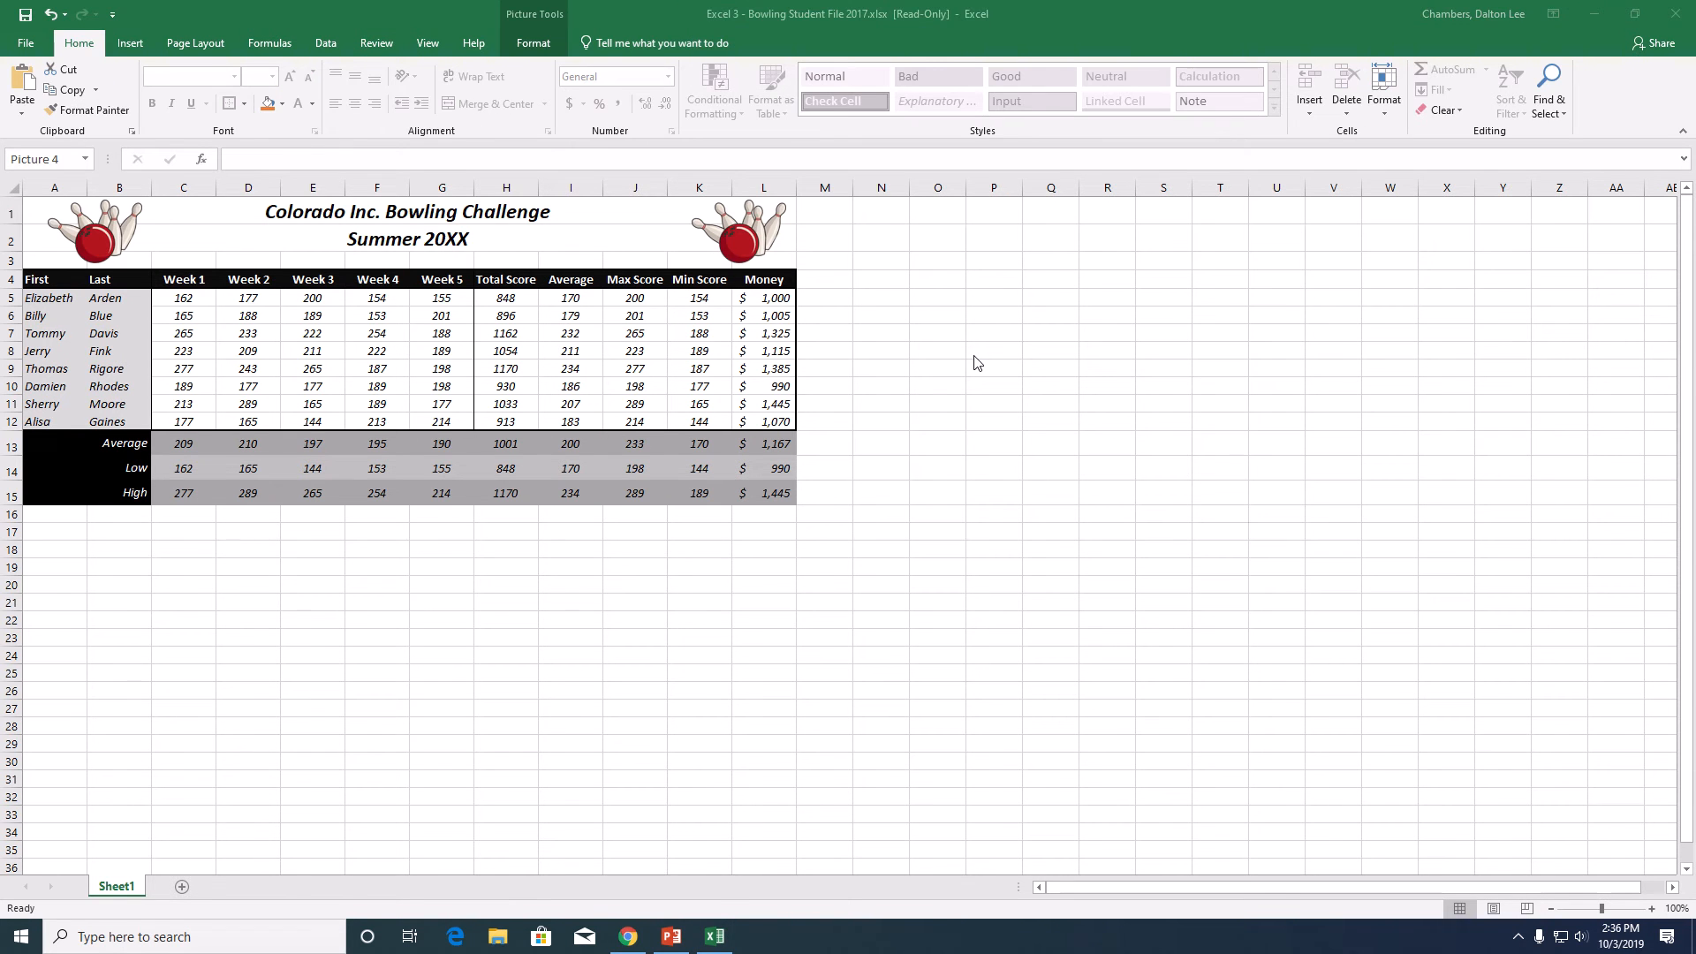
left_click(767, 253)
left_click(94, 231)
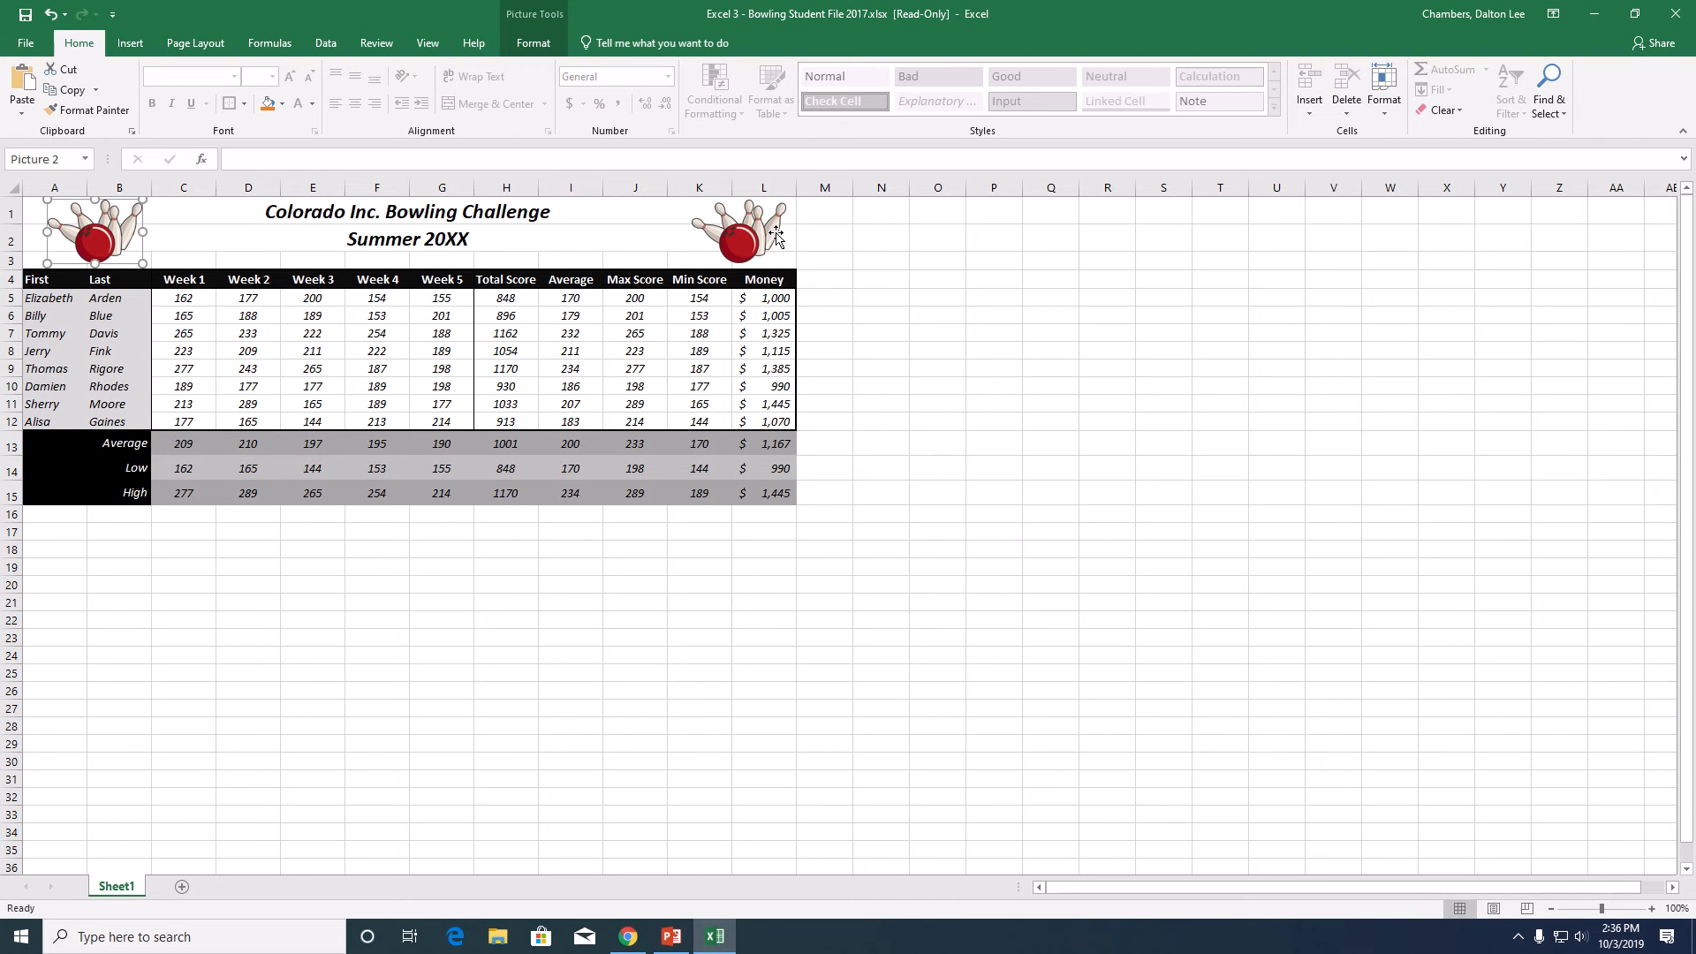
left_click(752, 241)
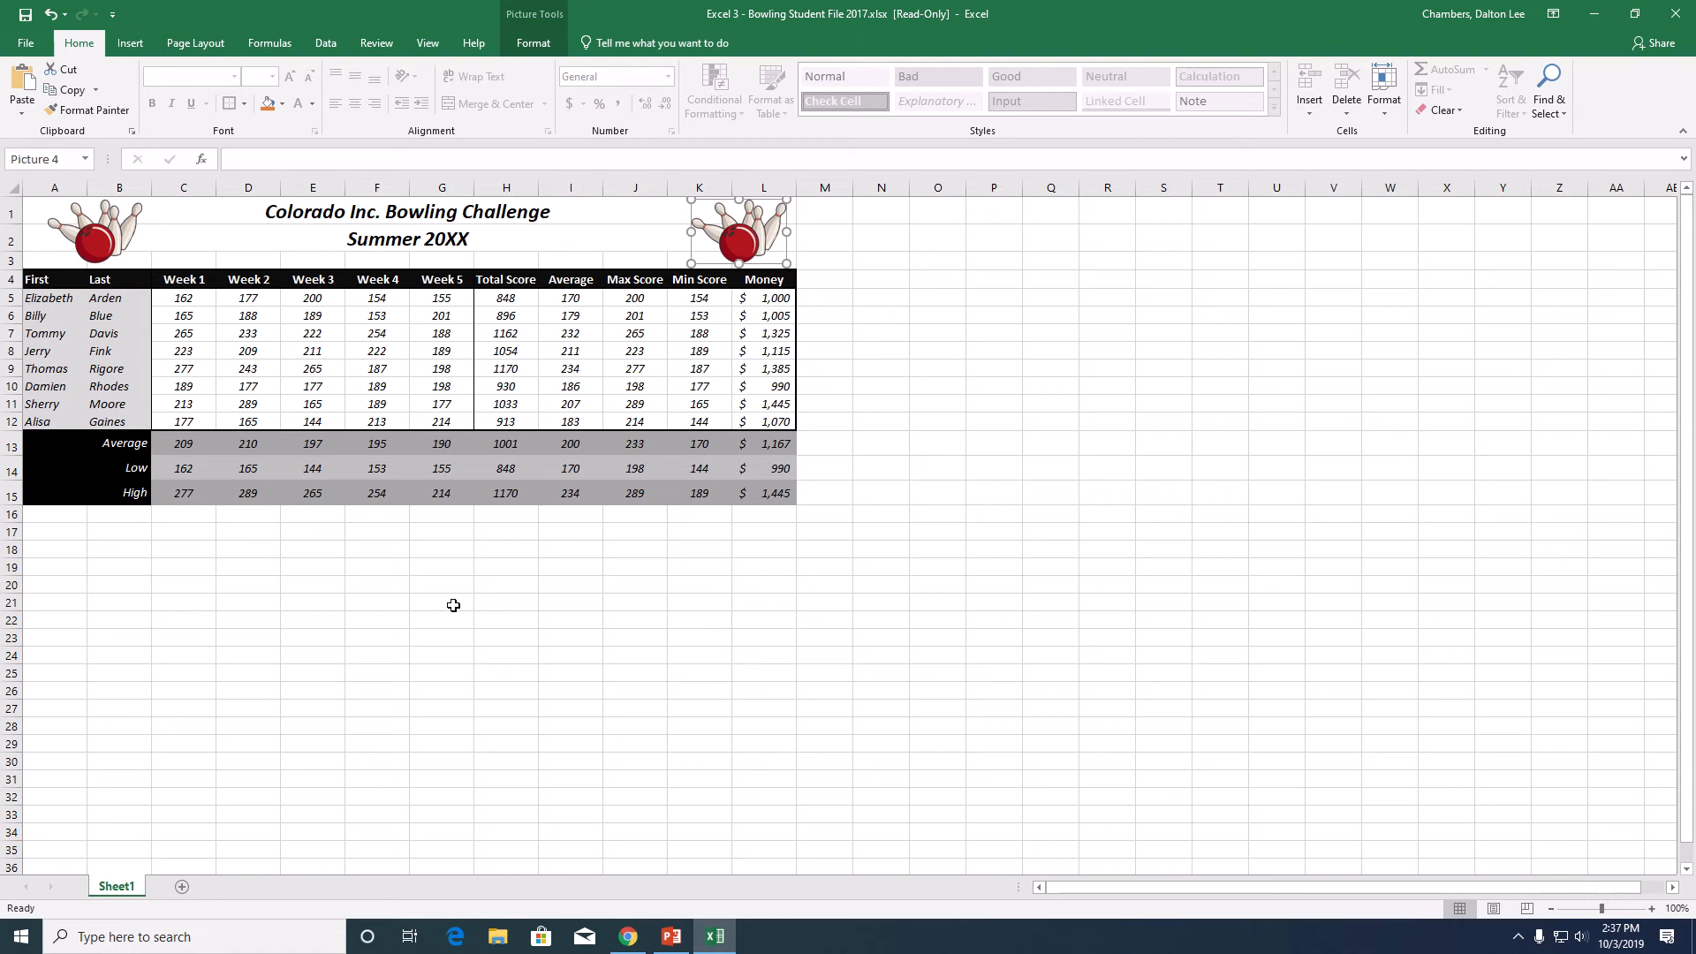
- Insert a 3-D Clustered Column chart of the player names in A5:B12 and averages in I5:I12, placing it beside the table
left_click(62, 302)
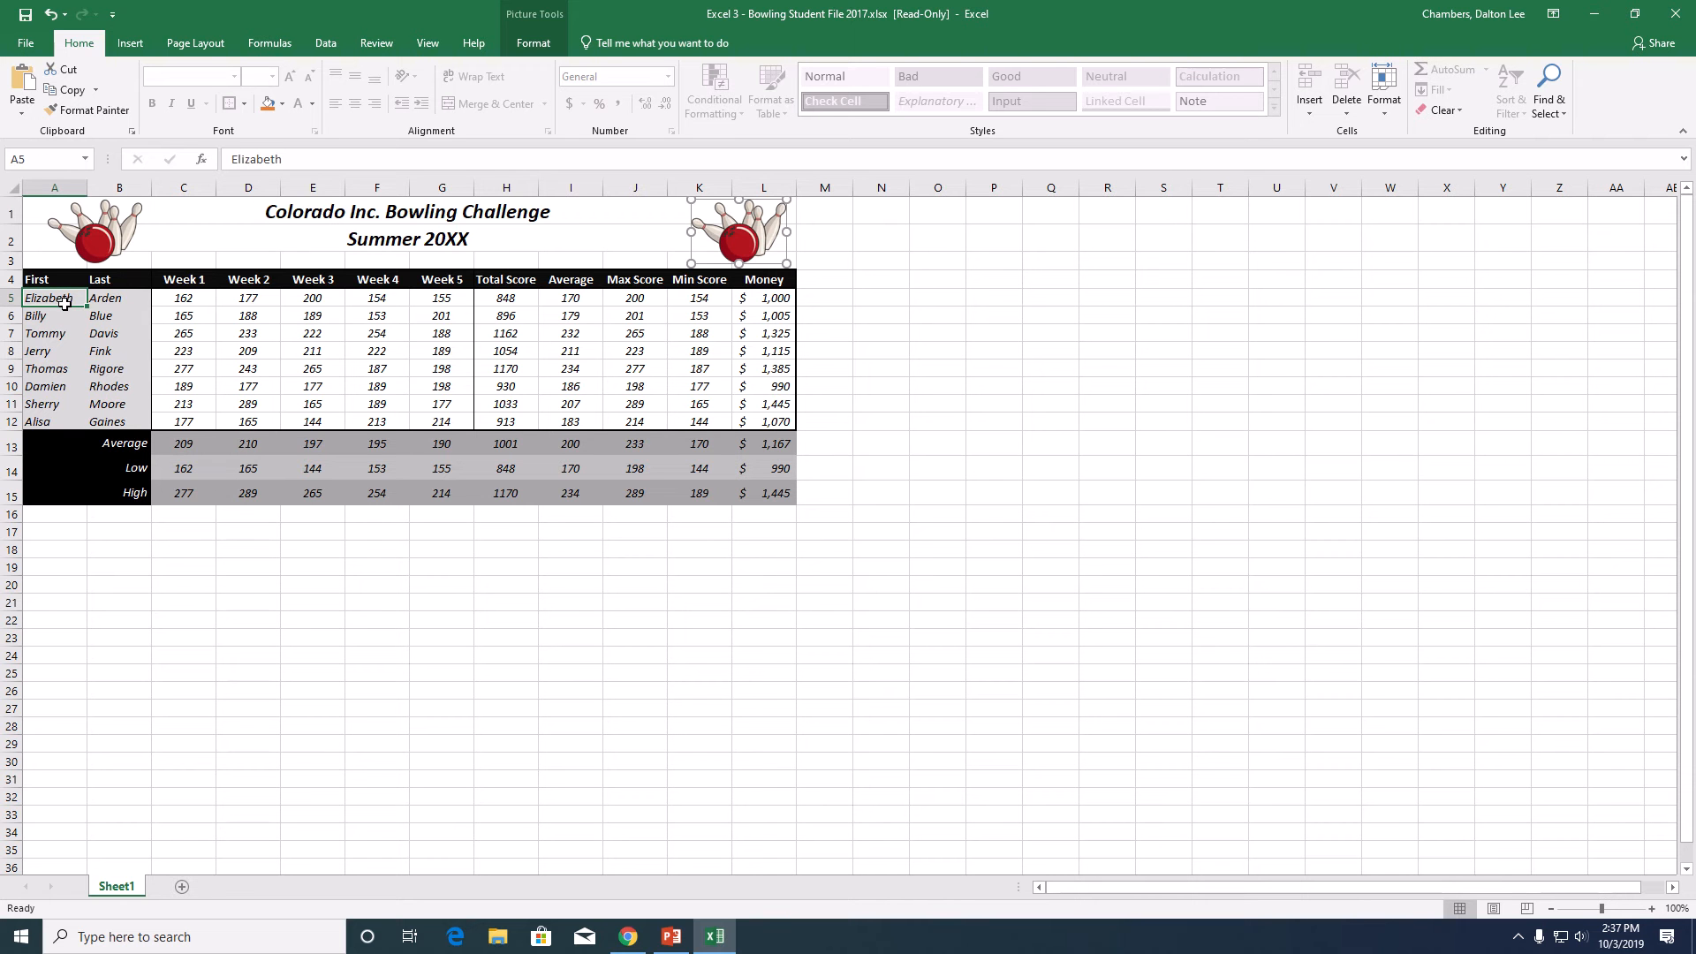
left_click_drag(64, 302, 115, 430)
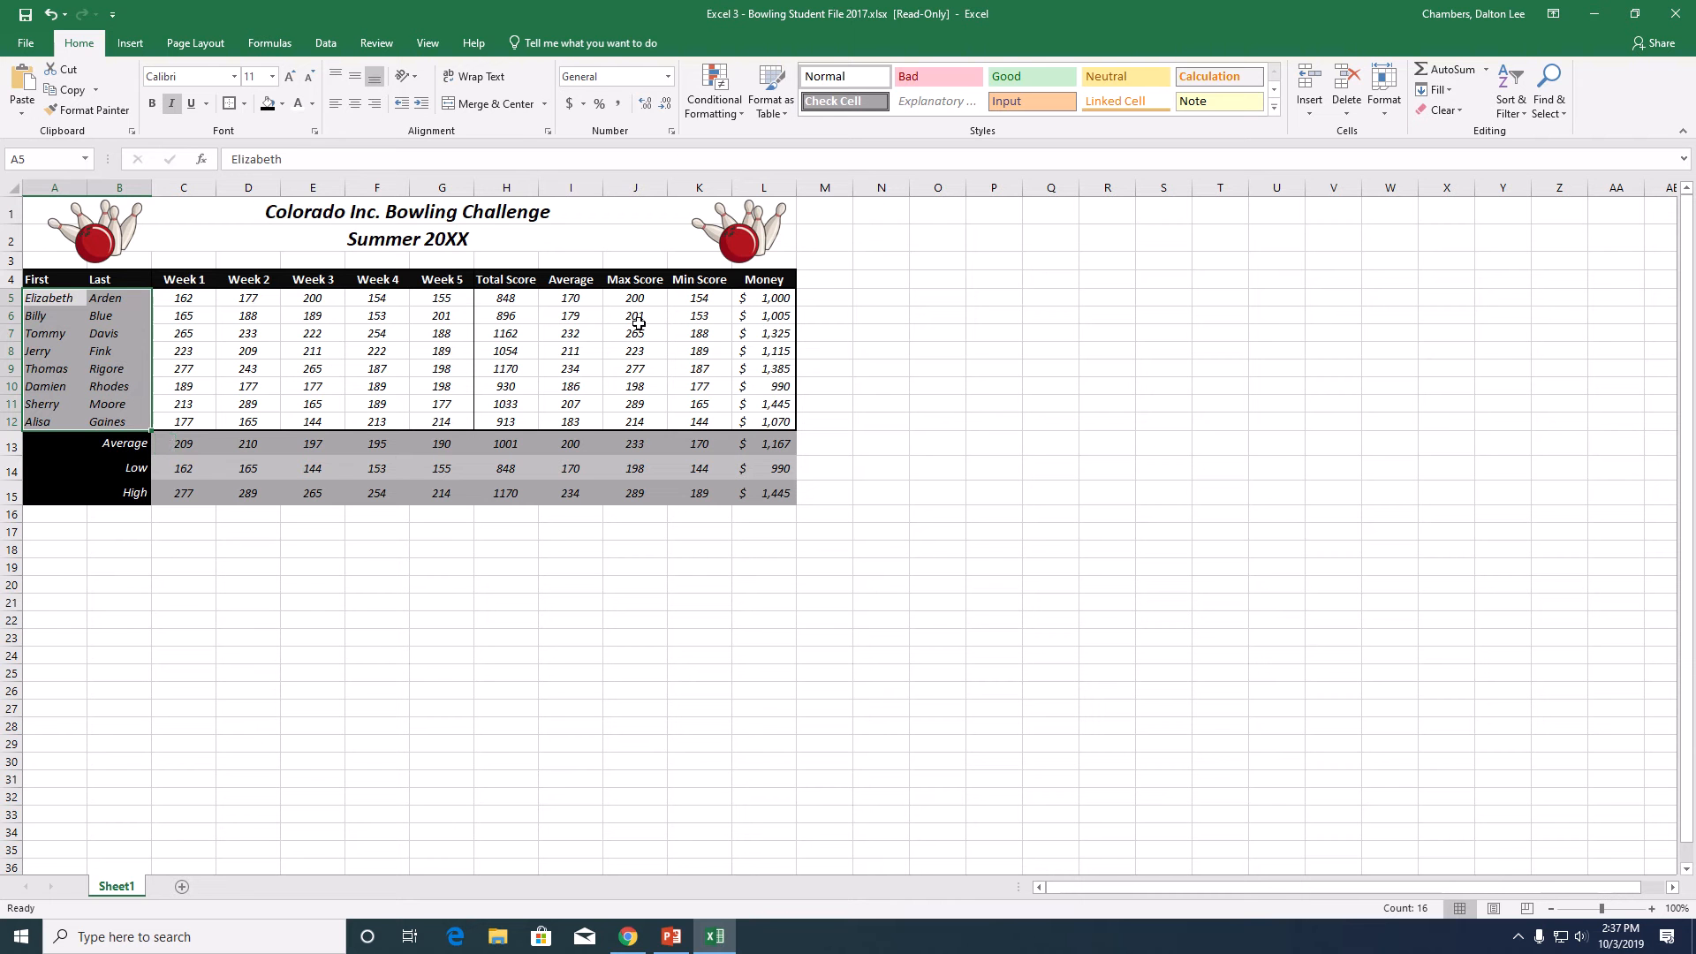
left_click(570, 298)
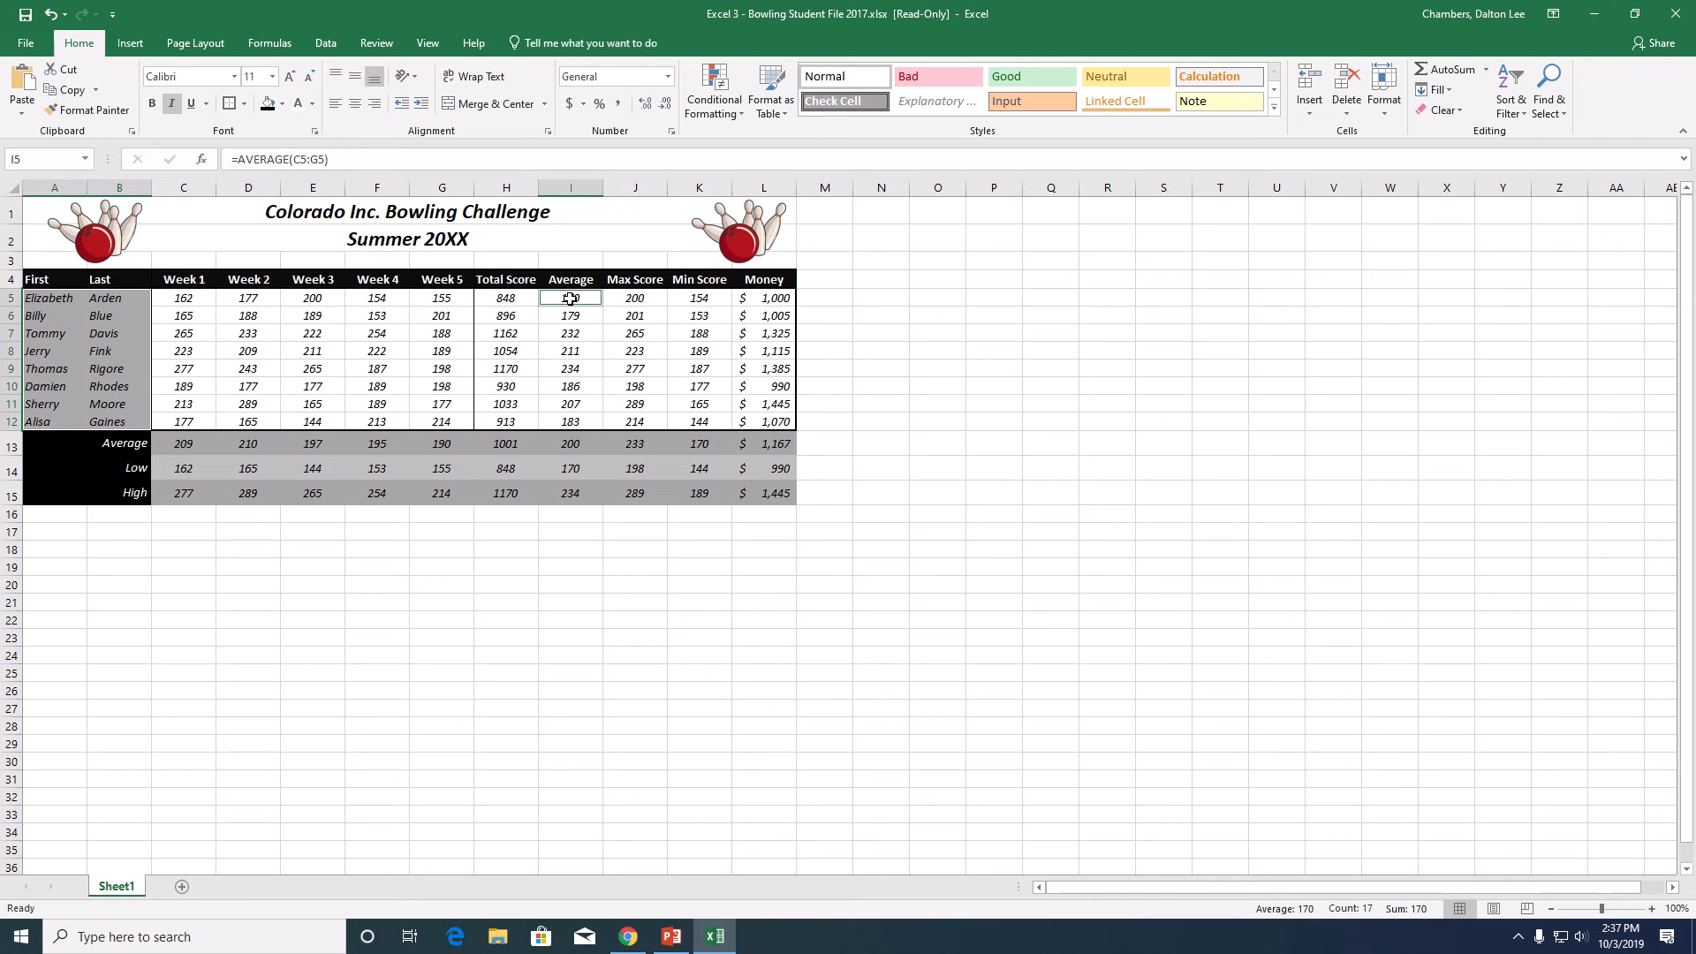
left_click_drag(571, 298, 581, 424)
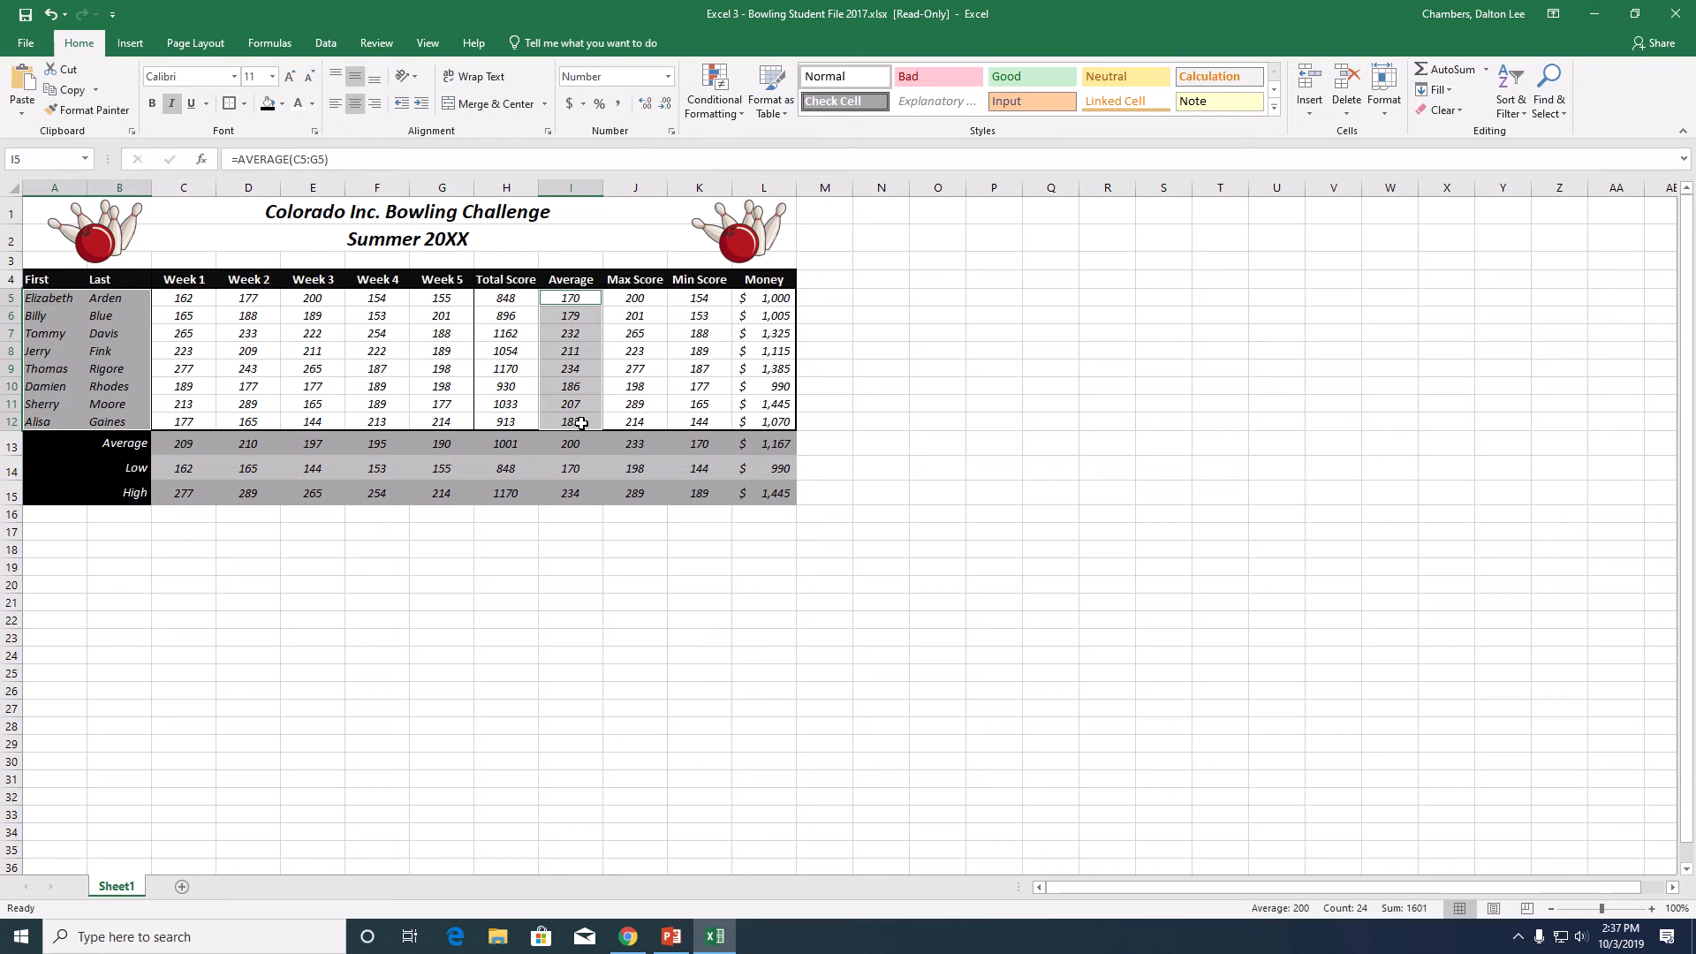
left_click(142, 51)
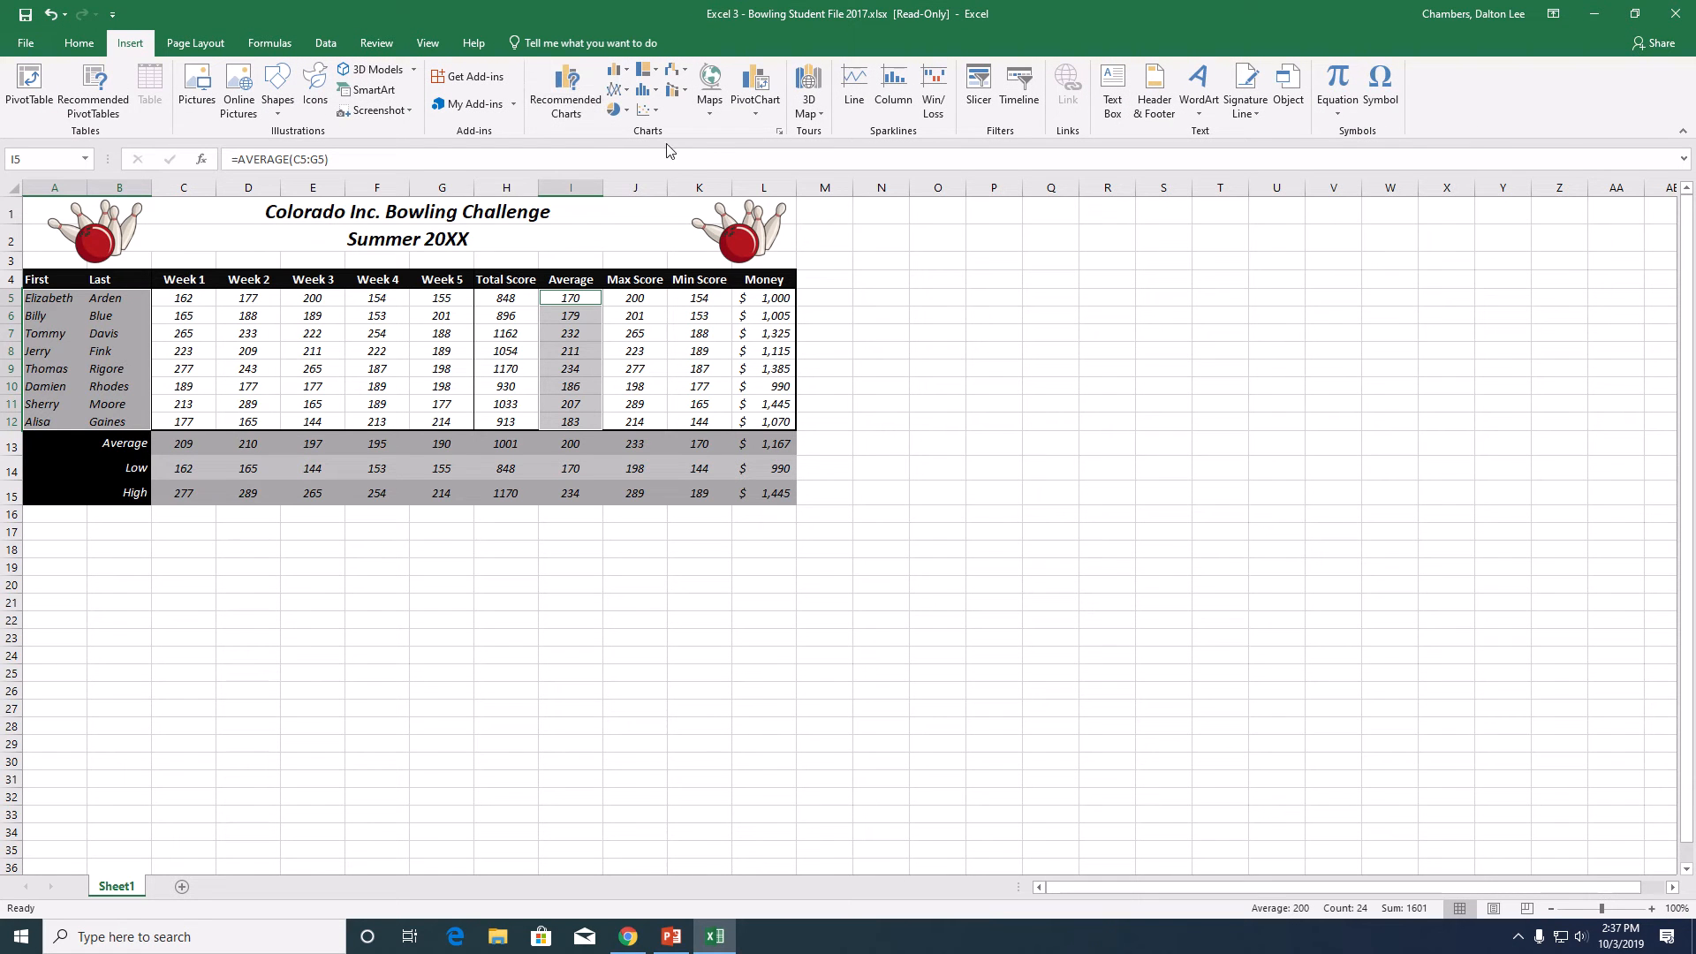
left_click(626, 72)
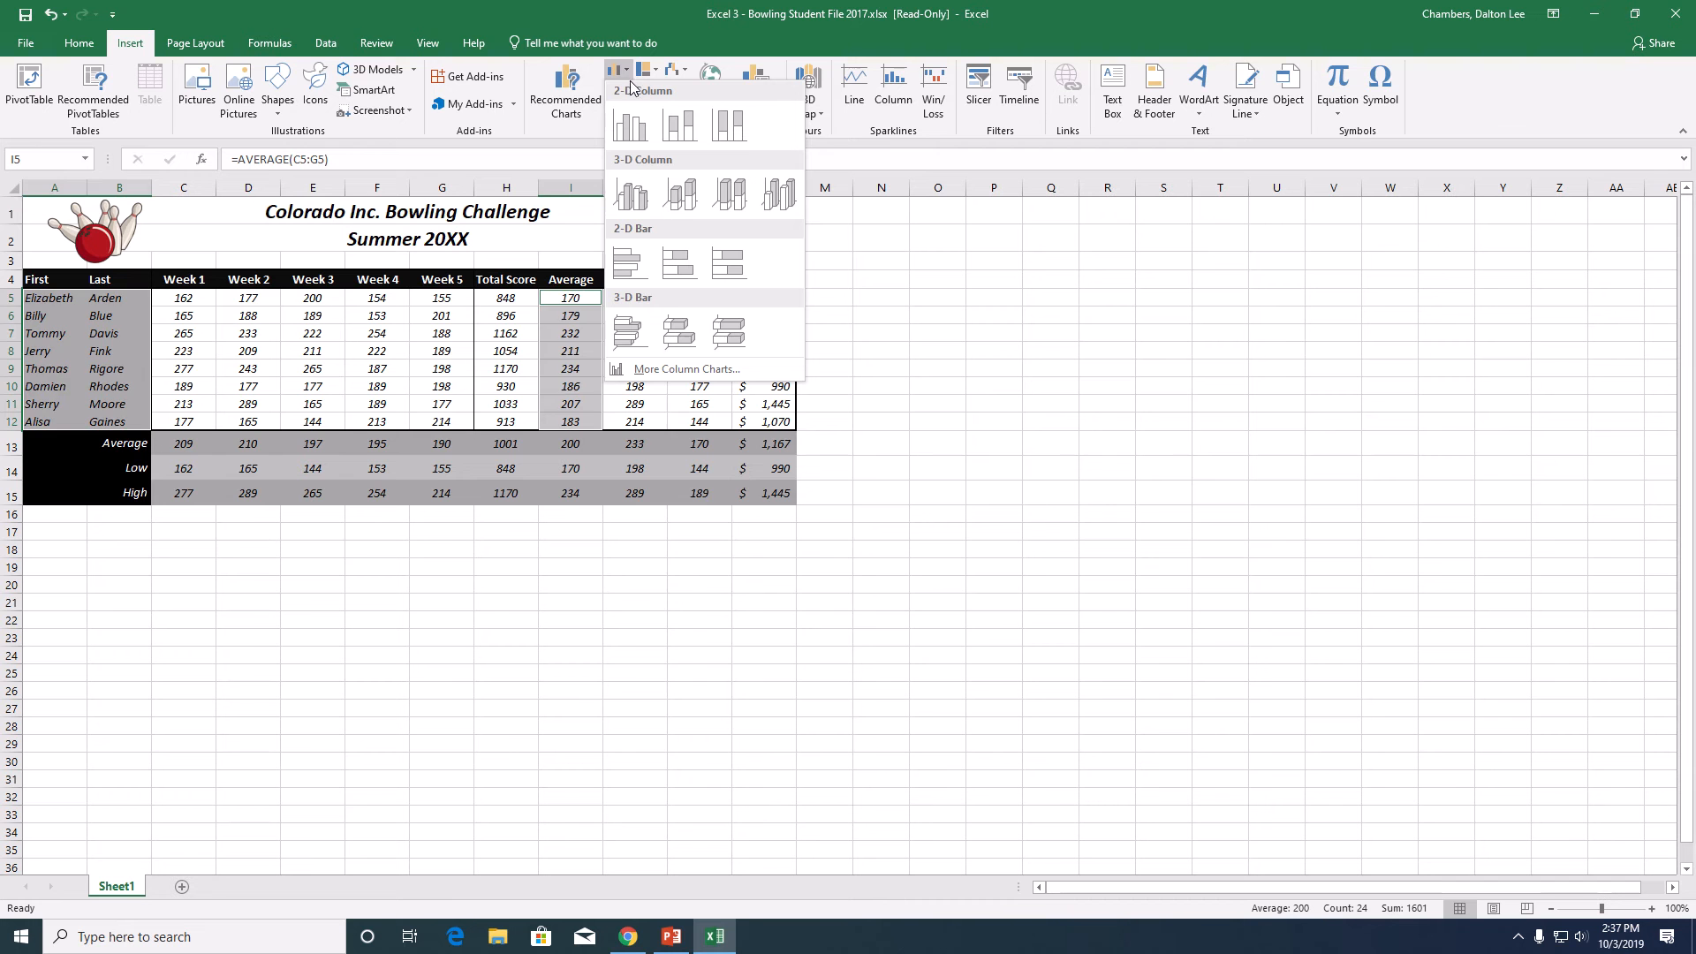
left_click(641, 203)
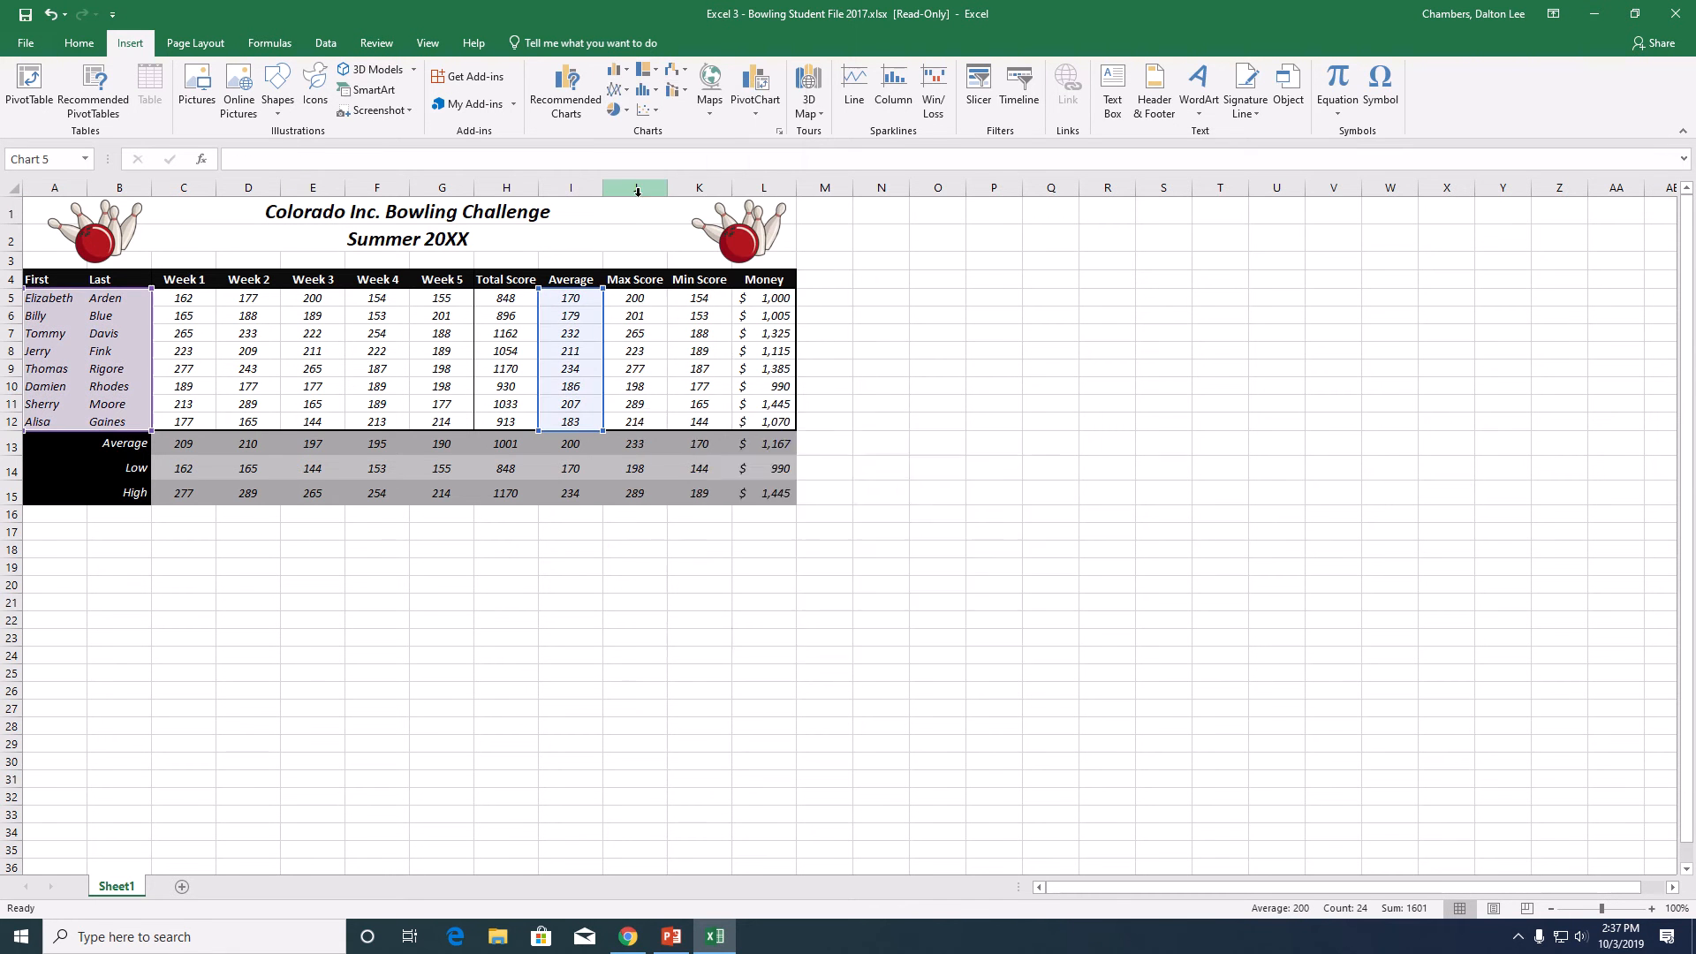
left_click_drag(961, 421, 1122, 282)
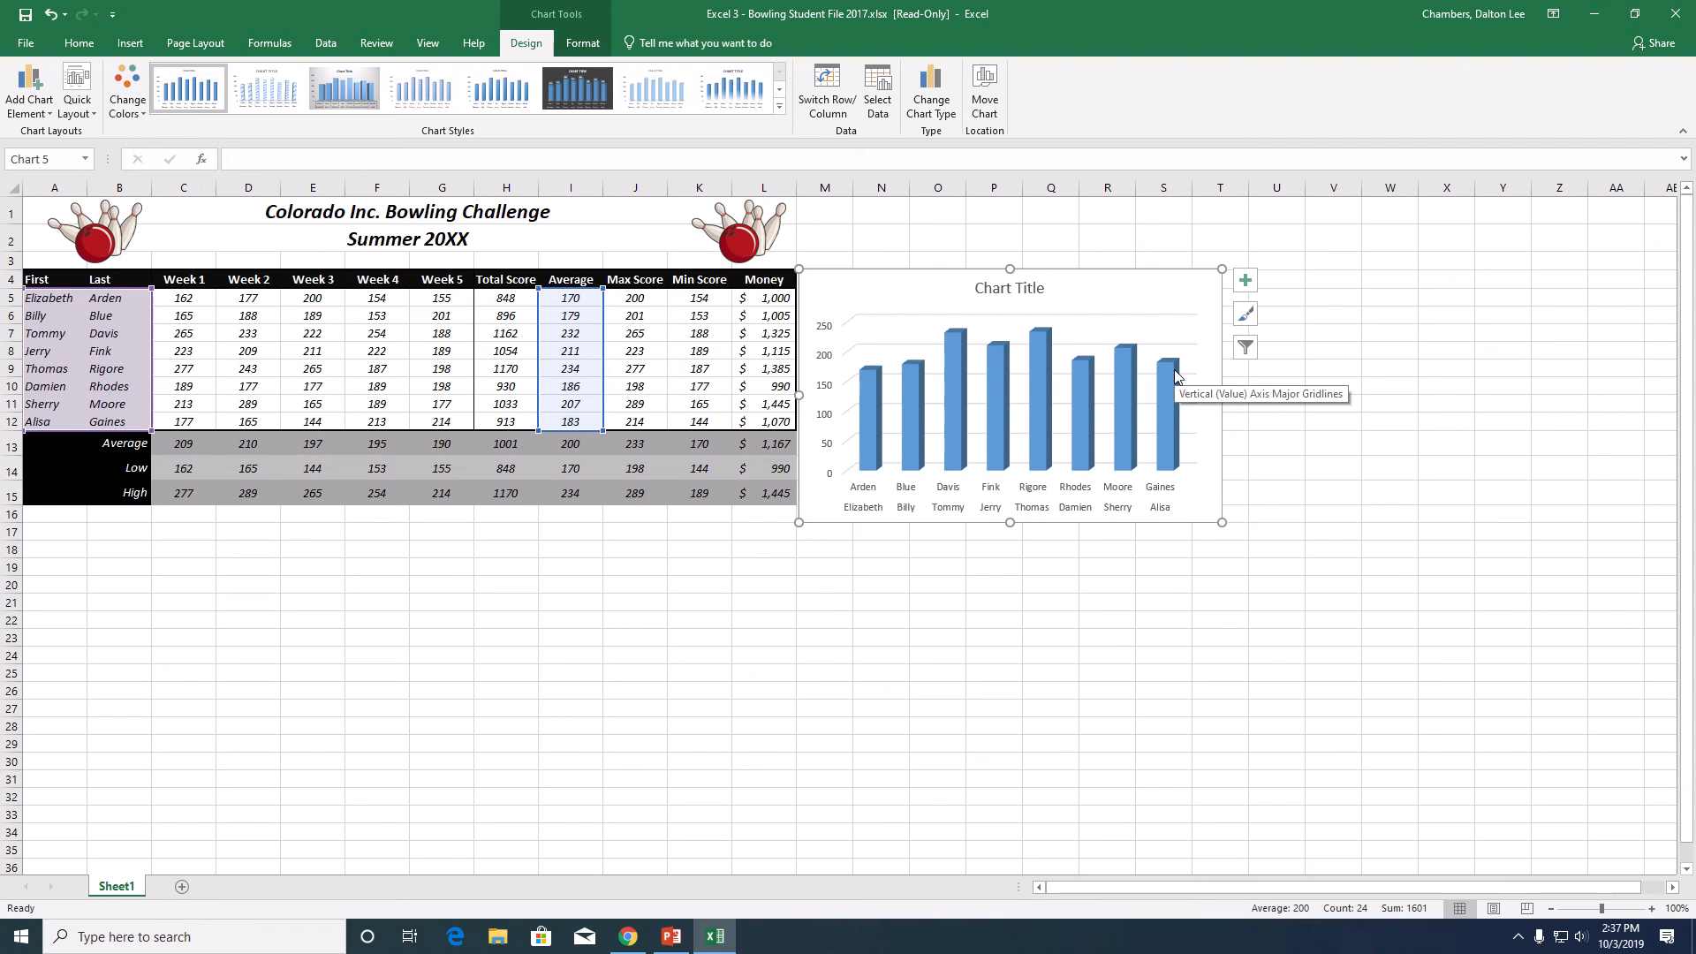
mouse_move(738, 4)
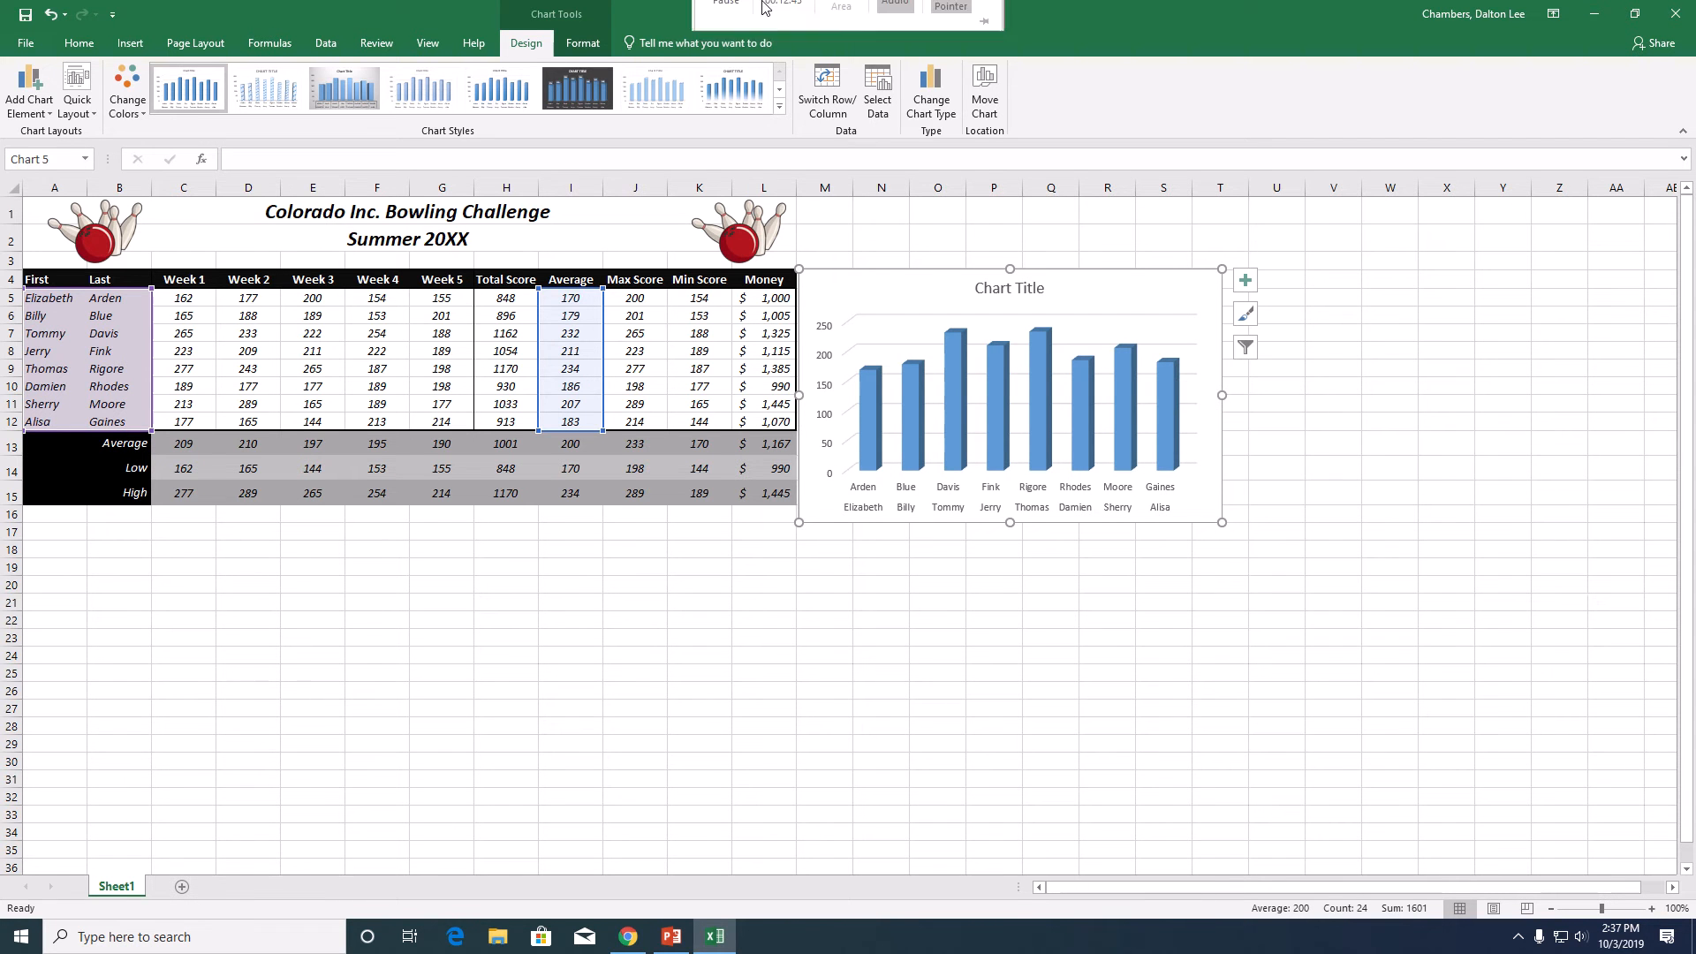
left_click(738, 37)
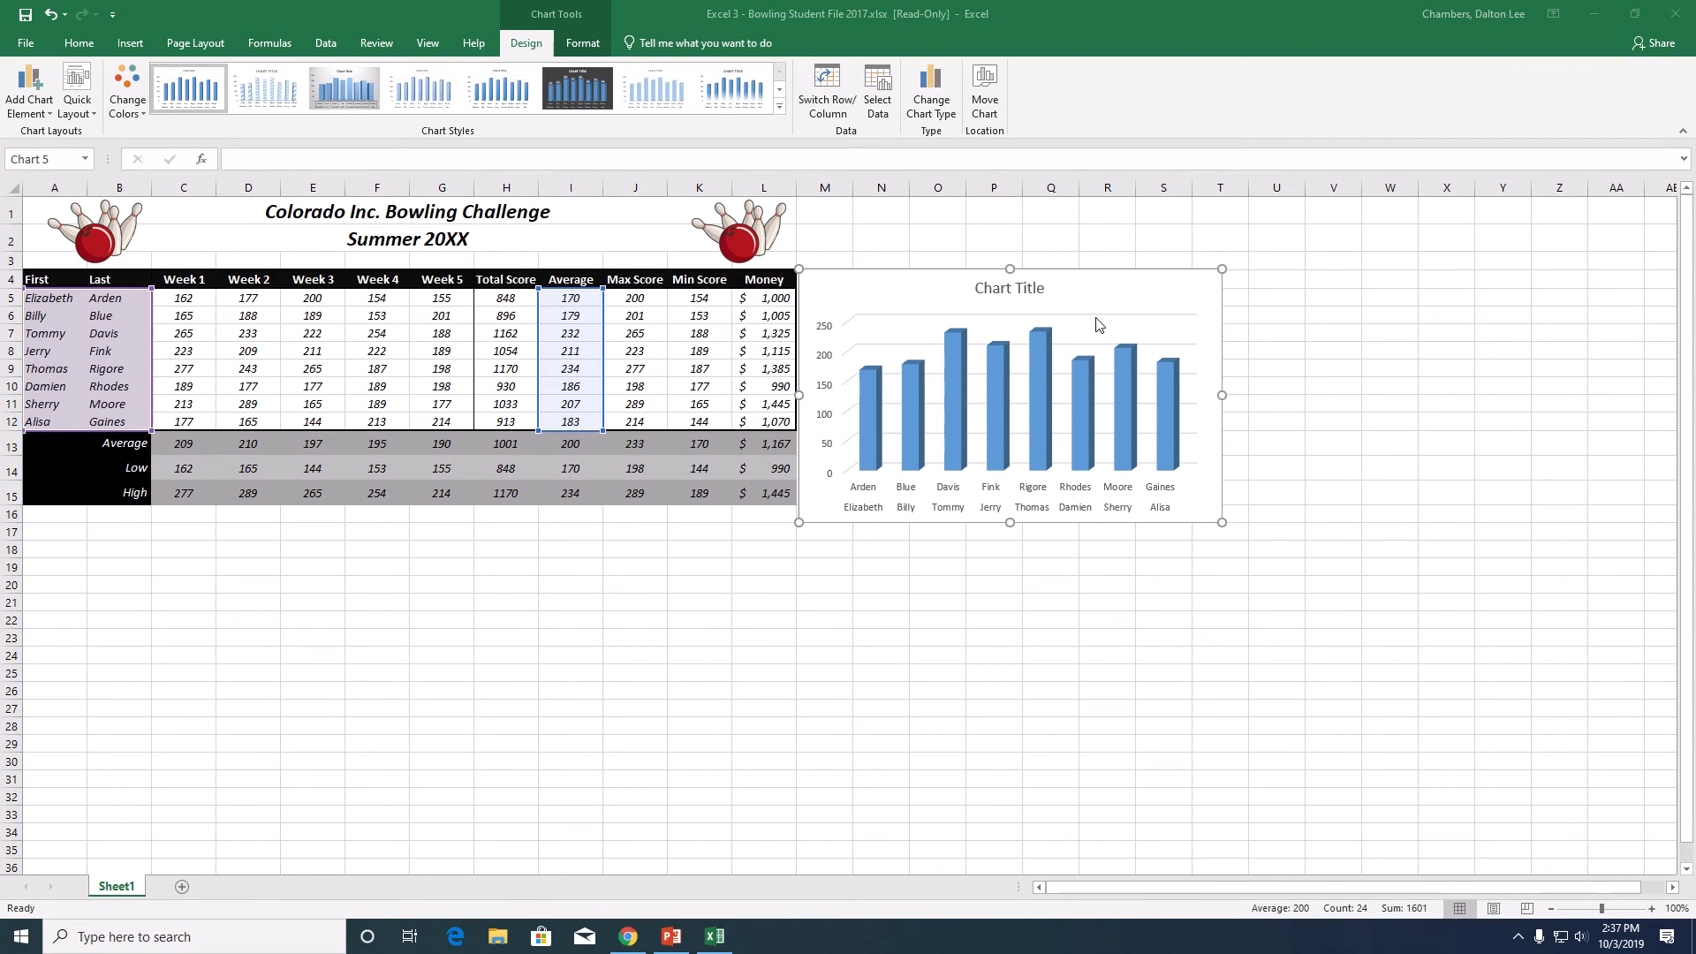
- Rename the chart's data series to Bowling Averages in the chart's data source
left_click(1095, 292)
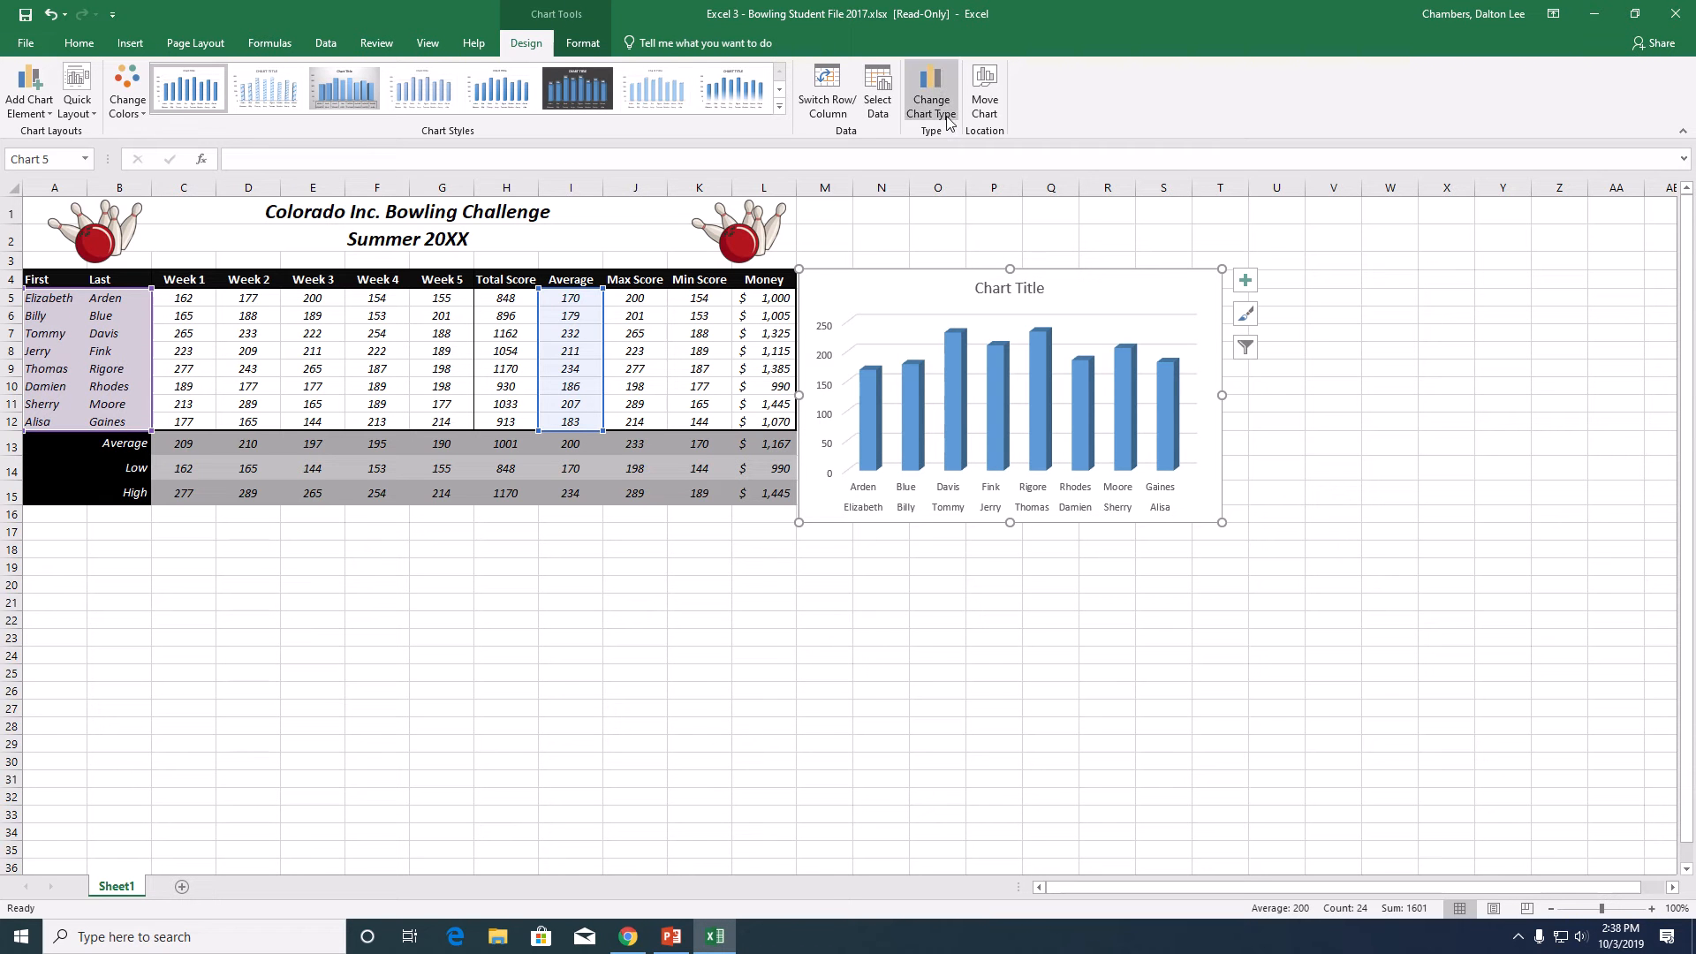
left_click(882, 117)
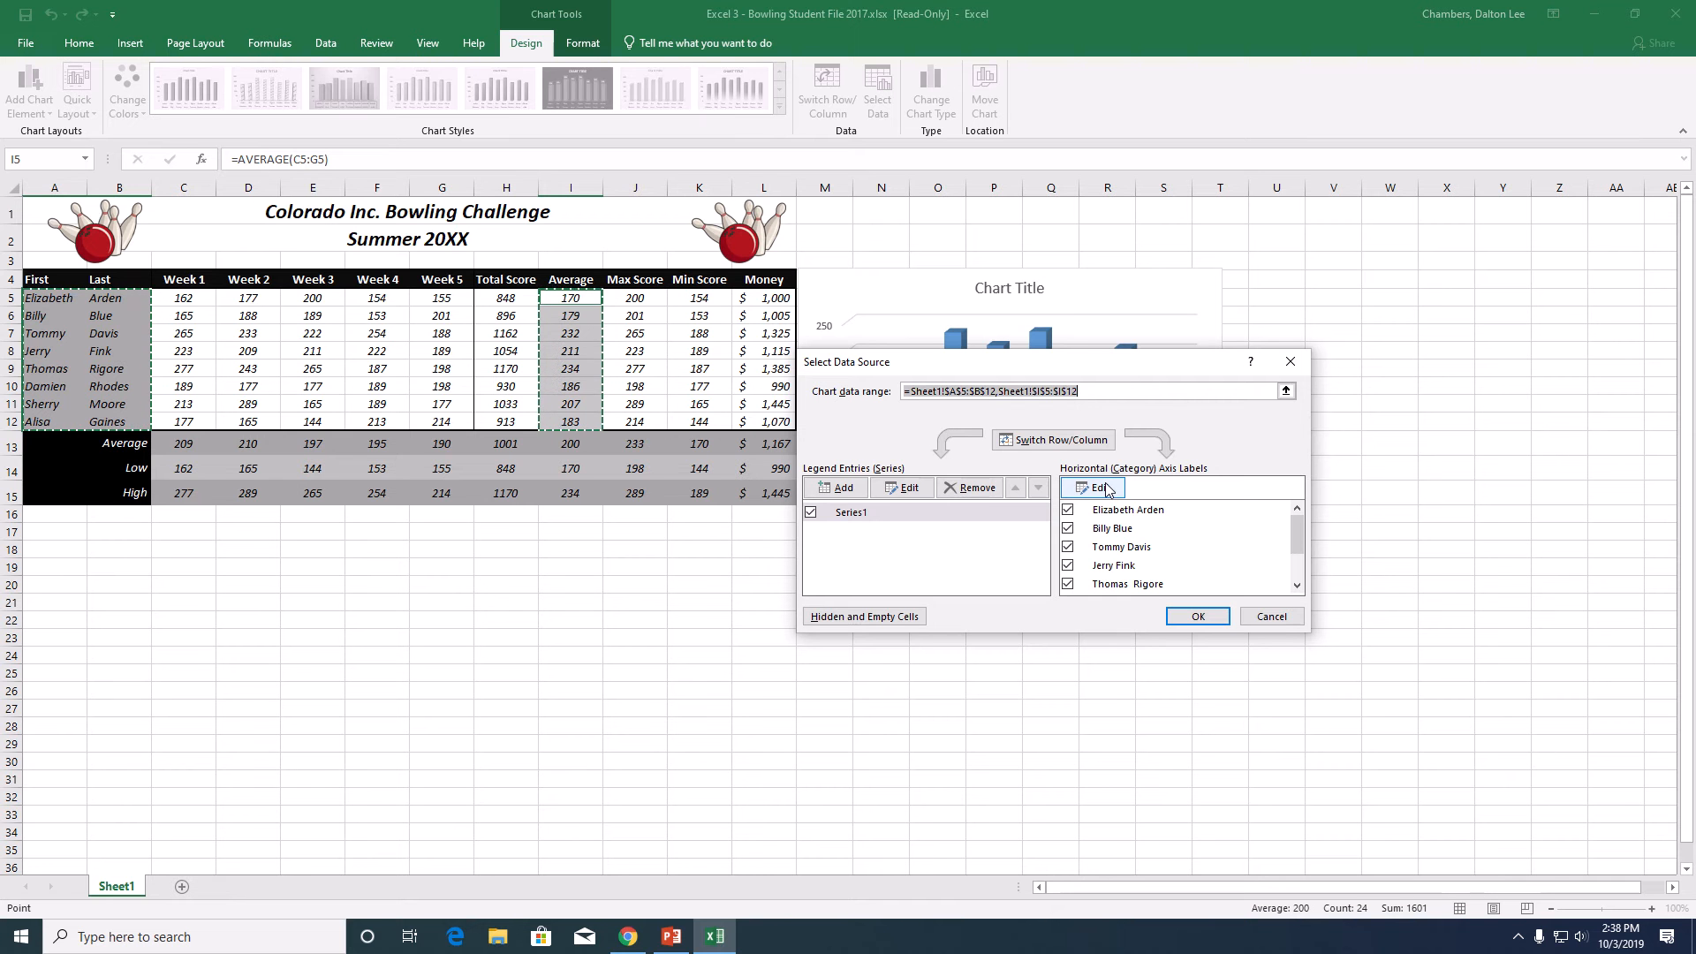
left_click(894, 492)
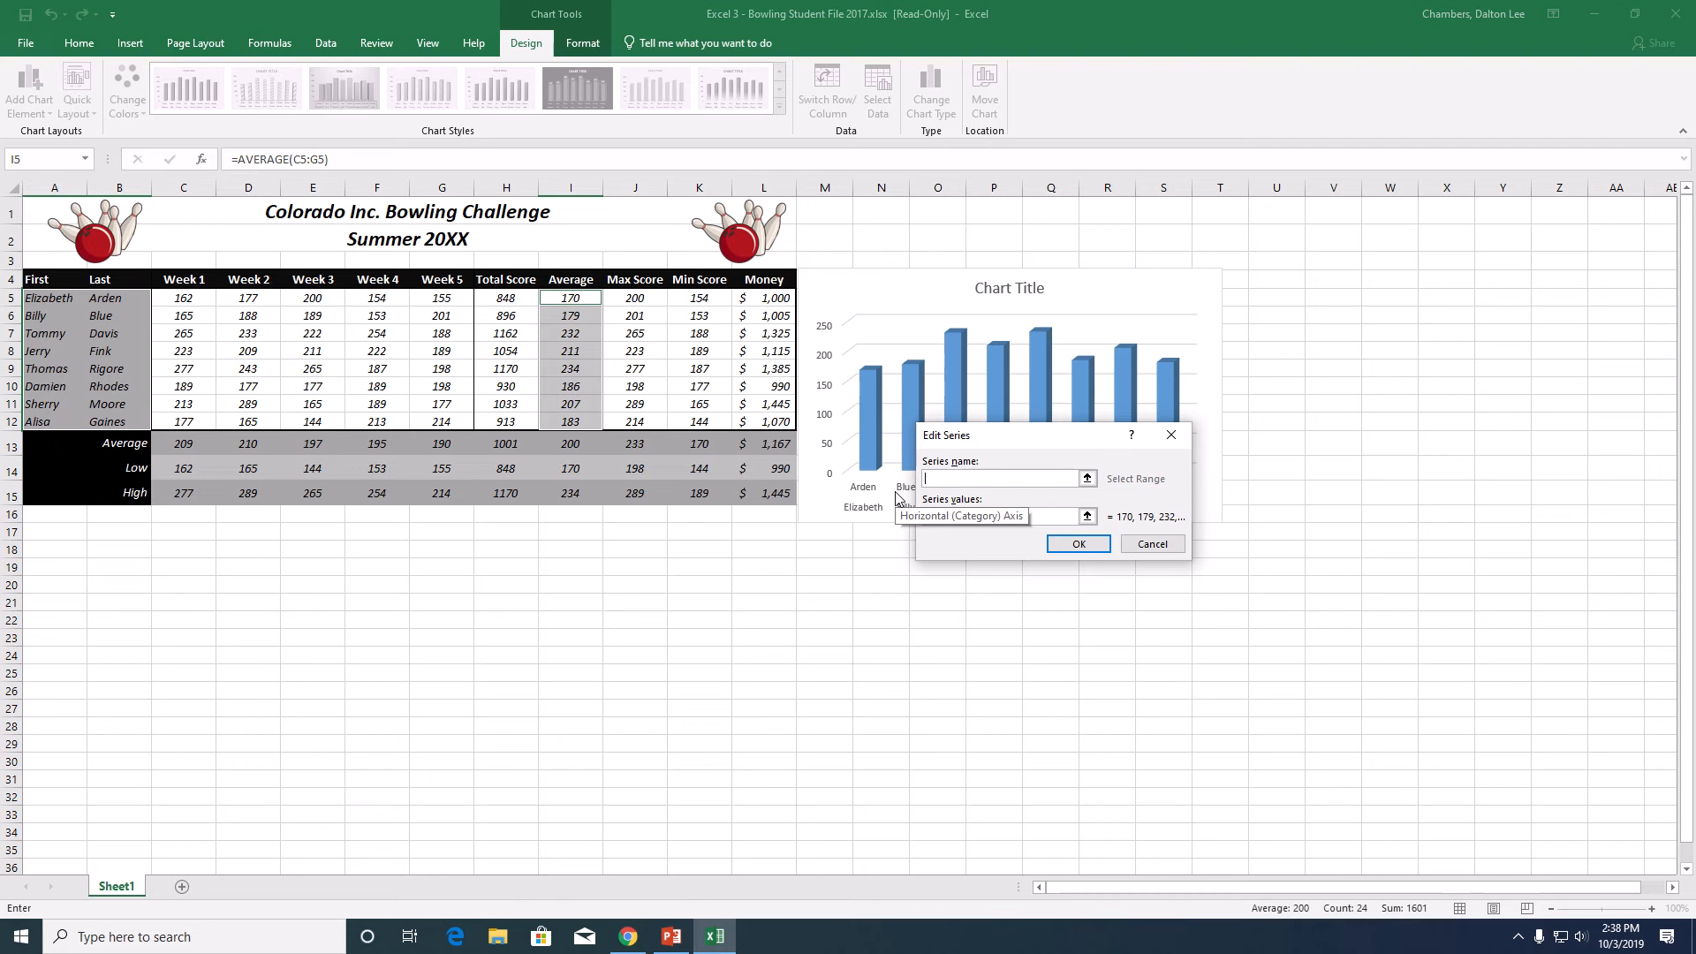
type("Bowling Averages")
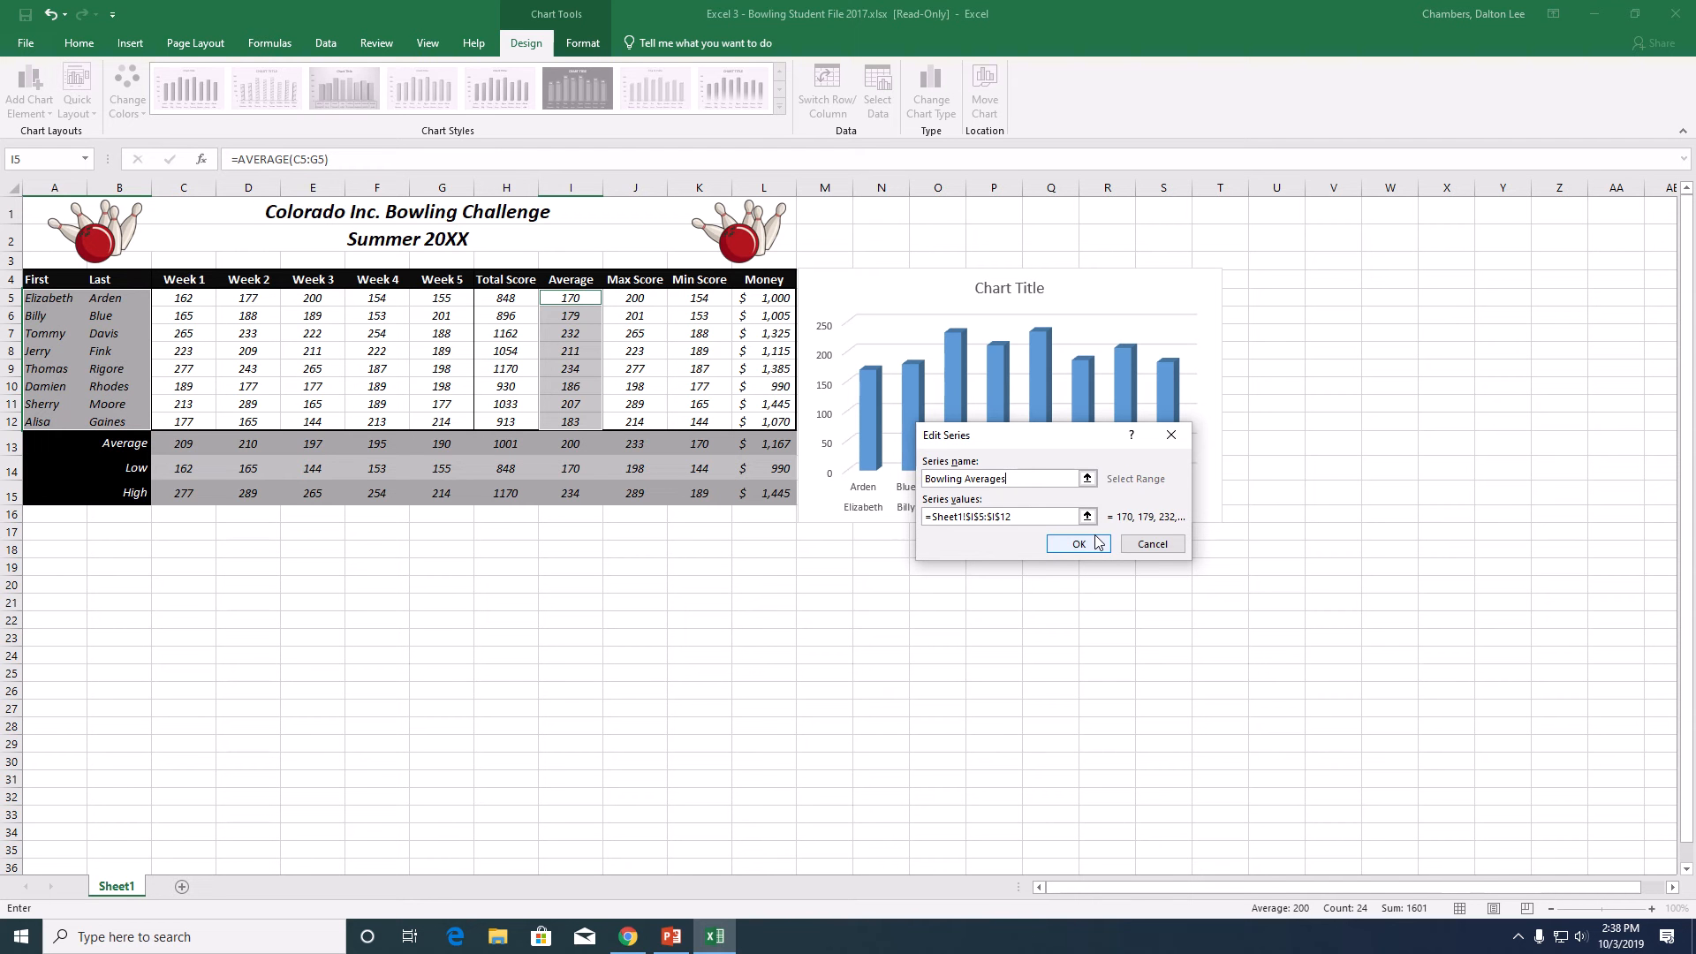
left_click(1079, 544)
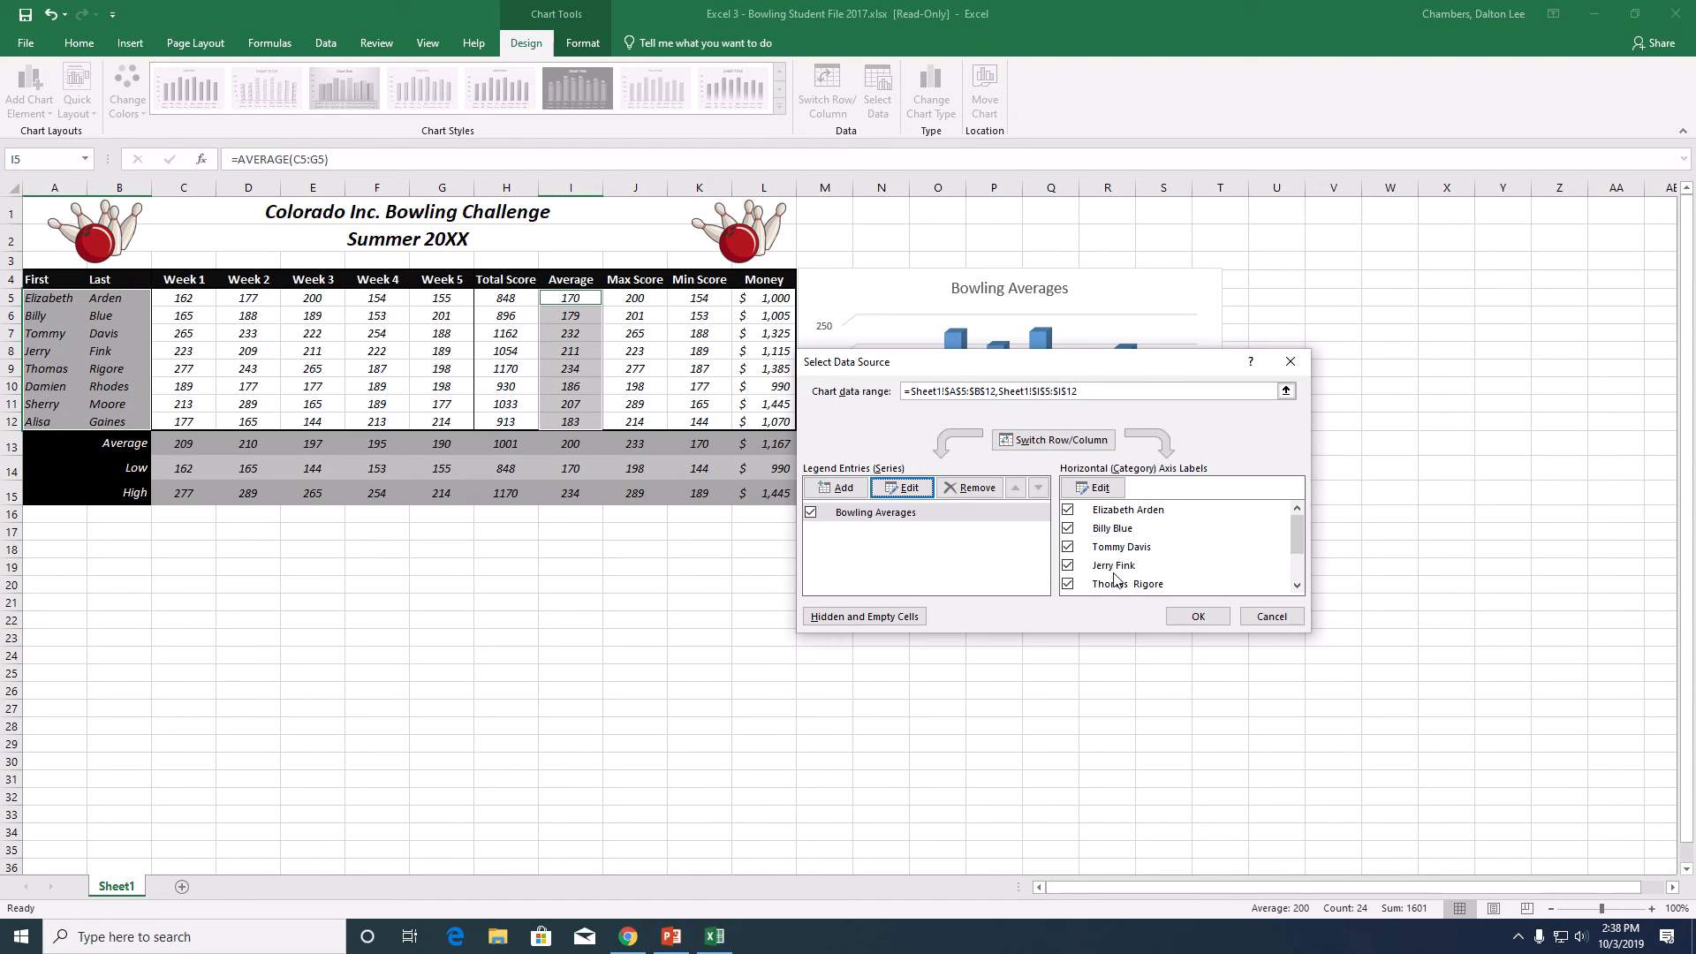
left_click(1196, 616)
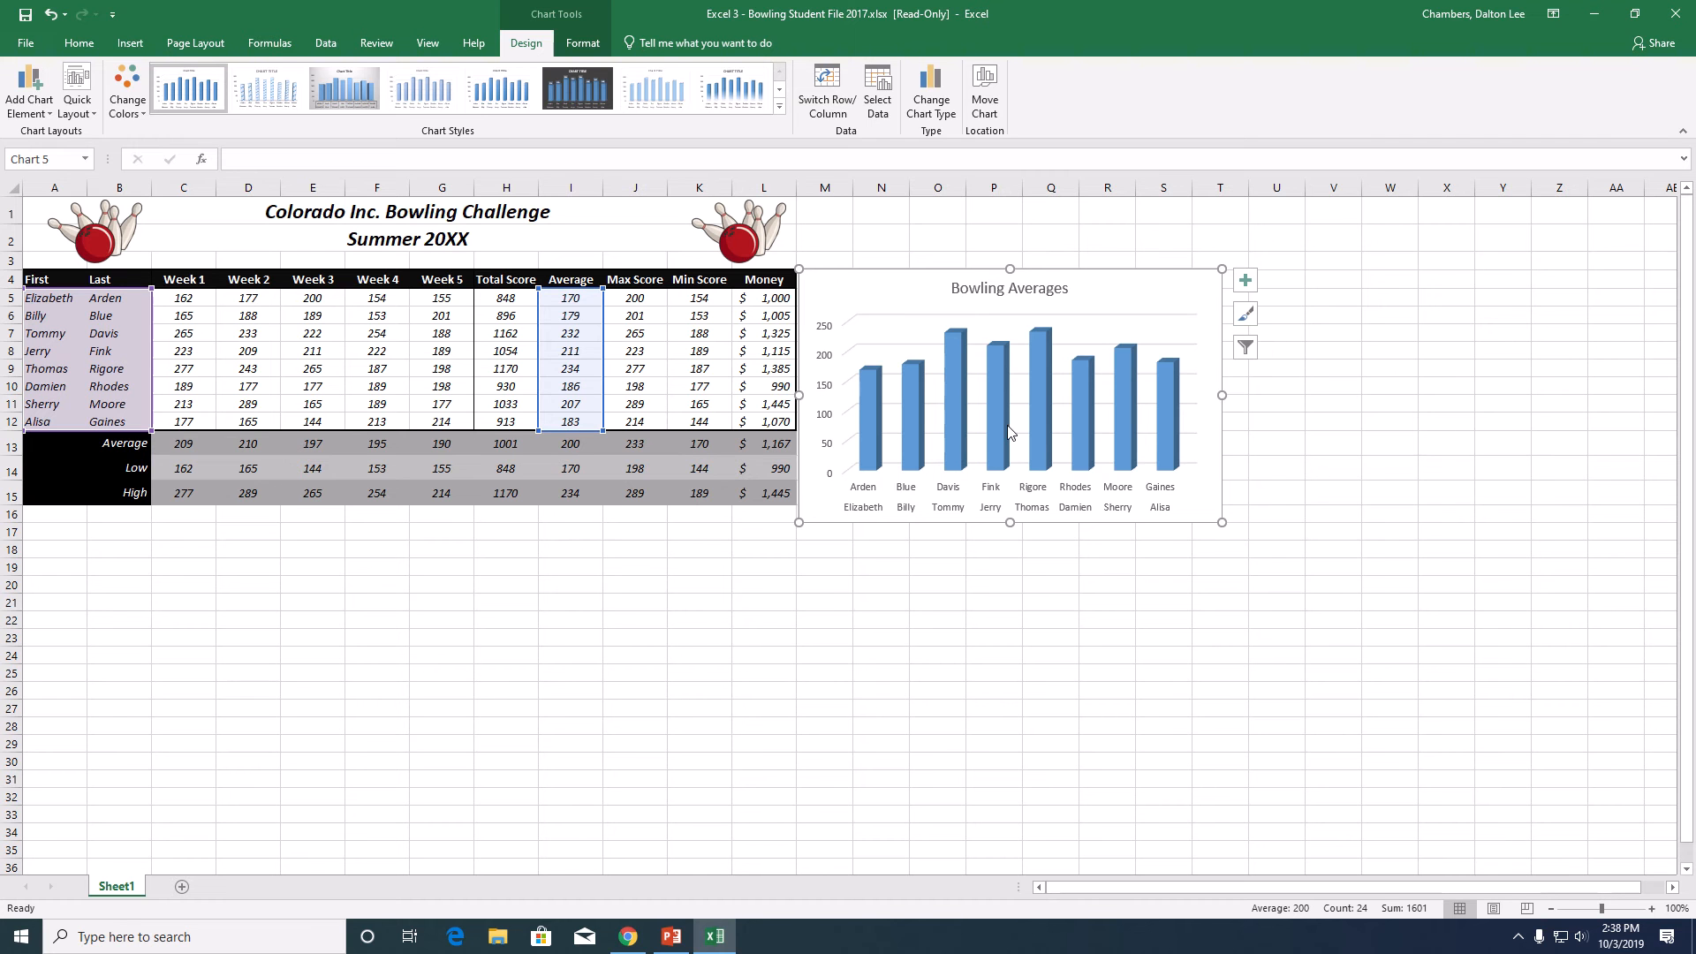
- Add a data table to the Bowling Averages chart
mouse_move(1008, 428)
left_click(1246, 285)
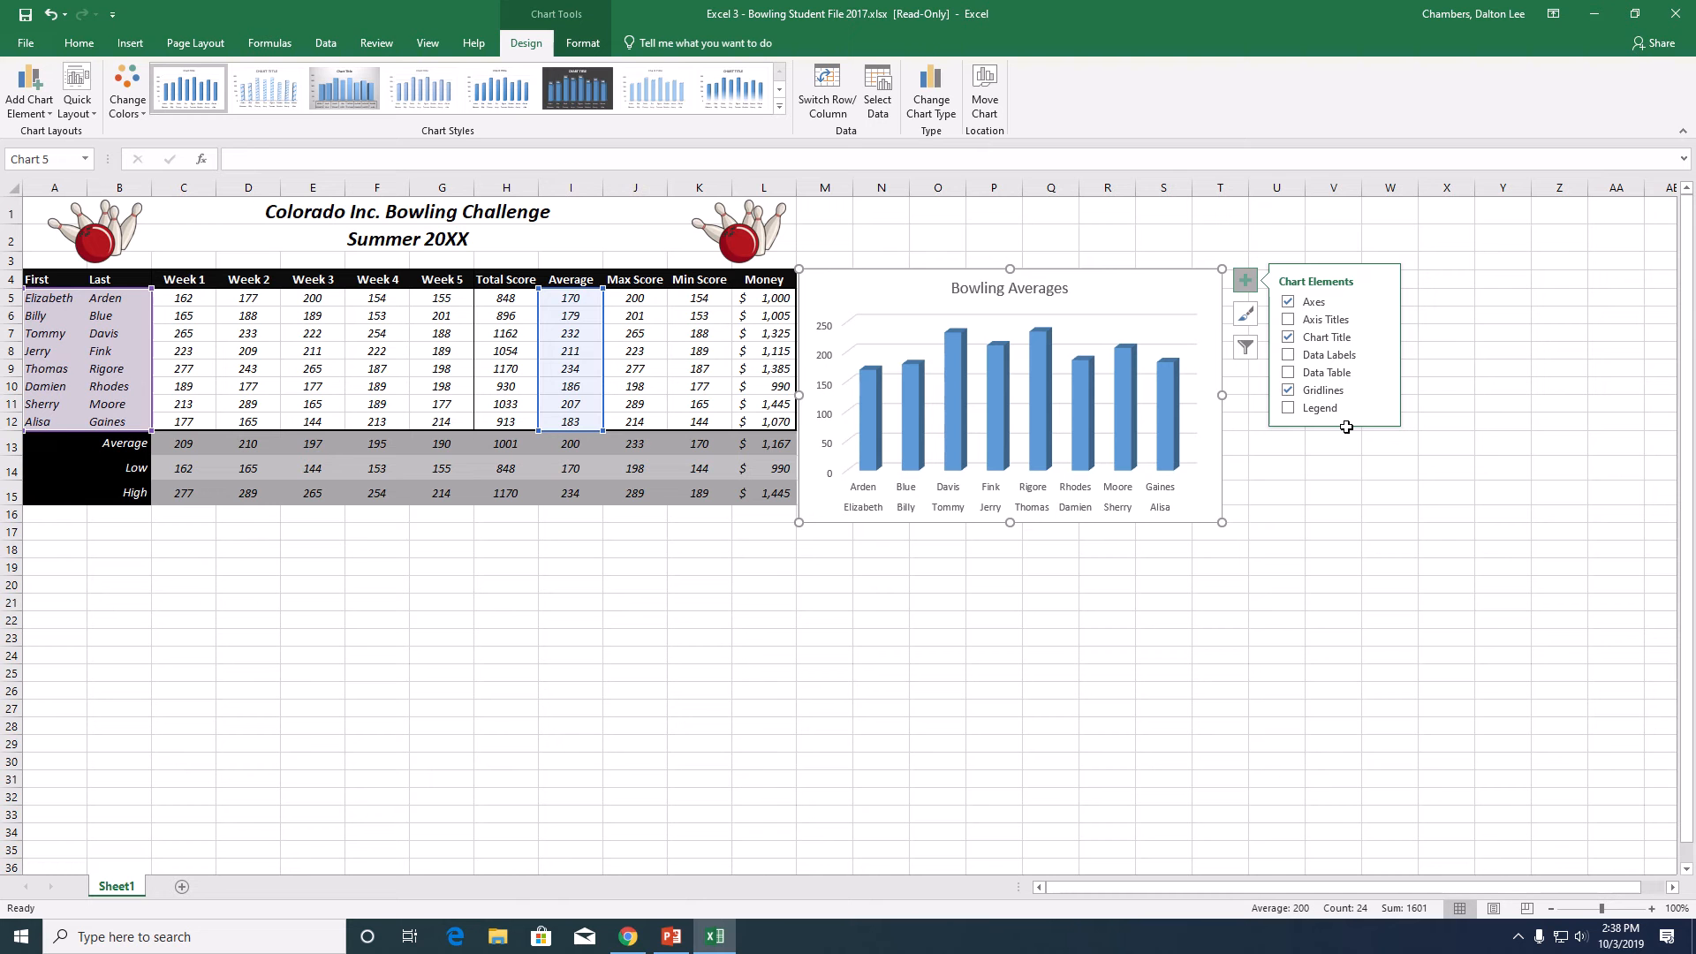
left_click(1307, 320)
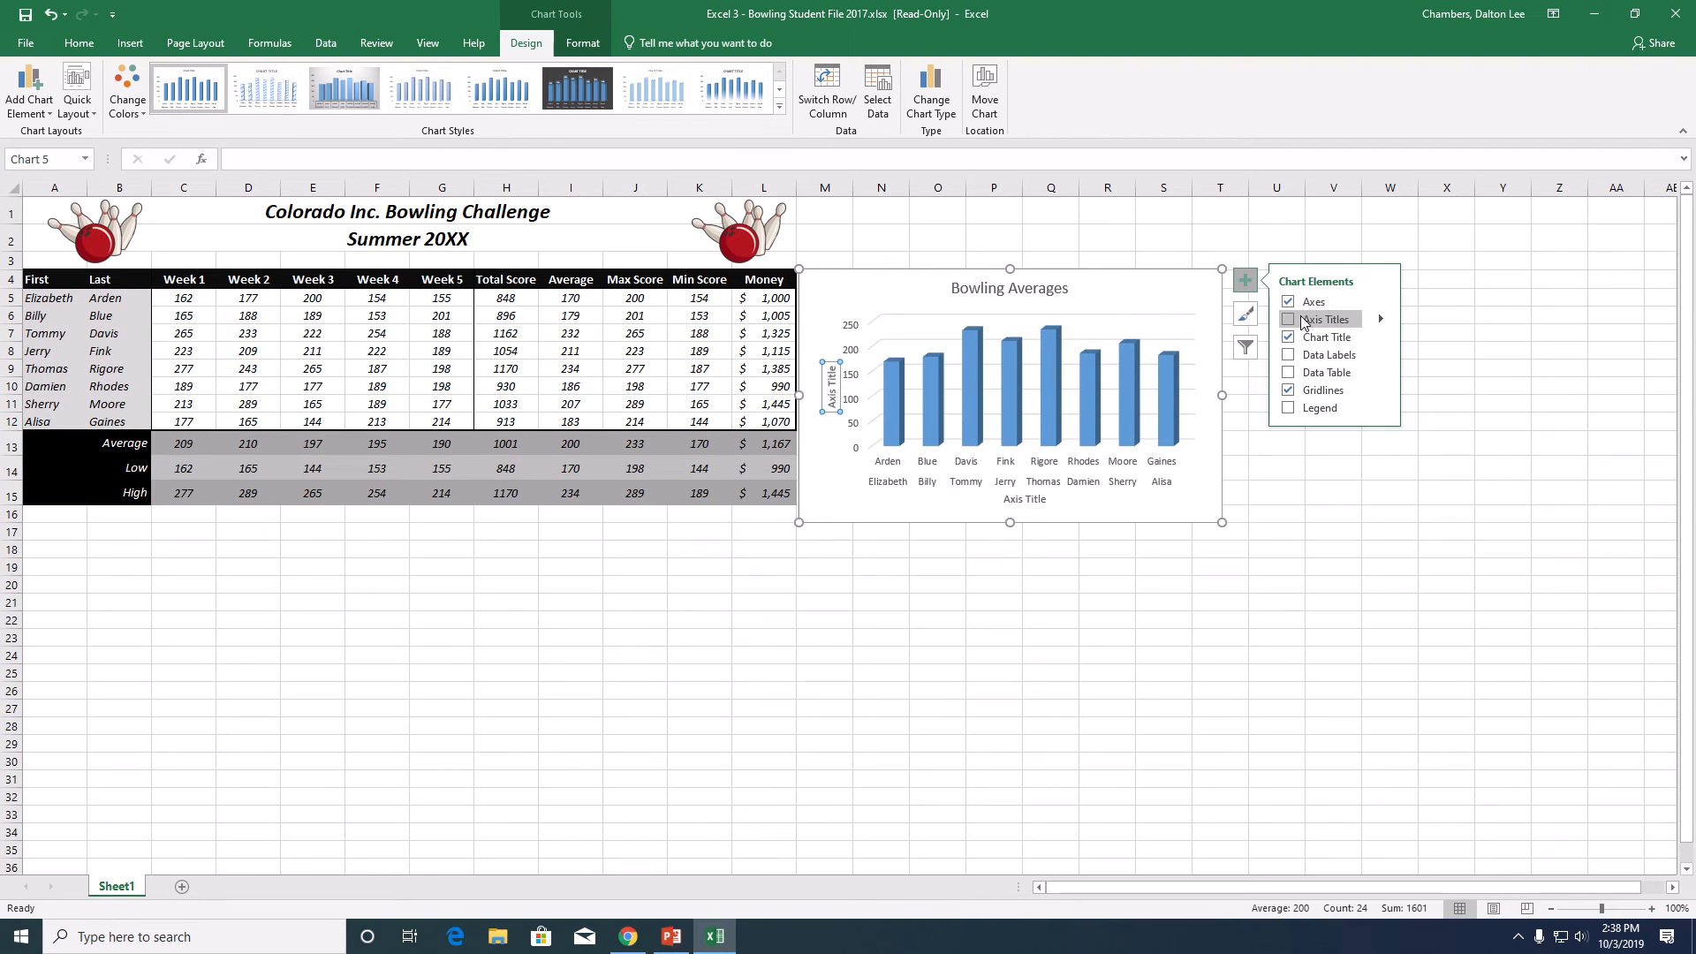
left_click(1286, 322)
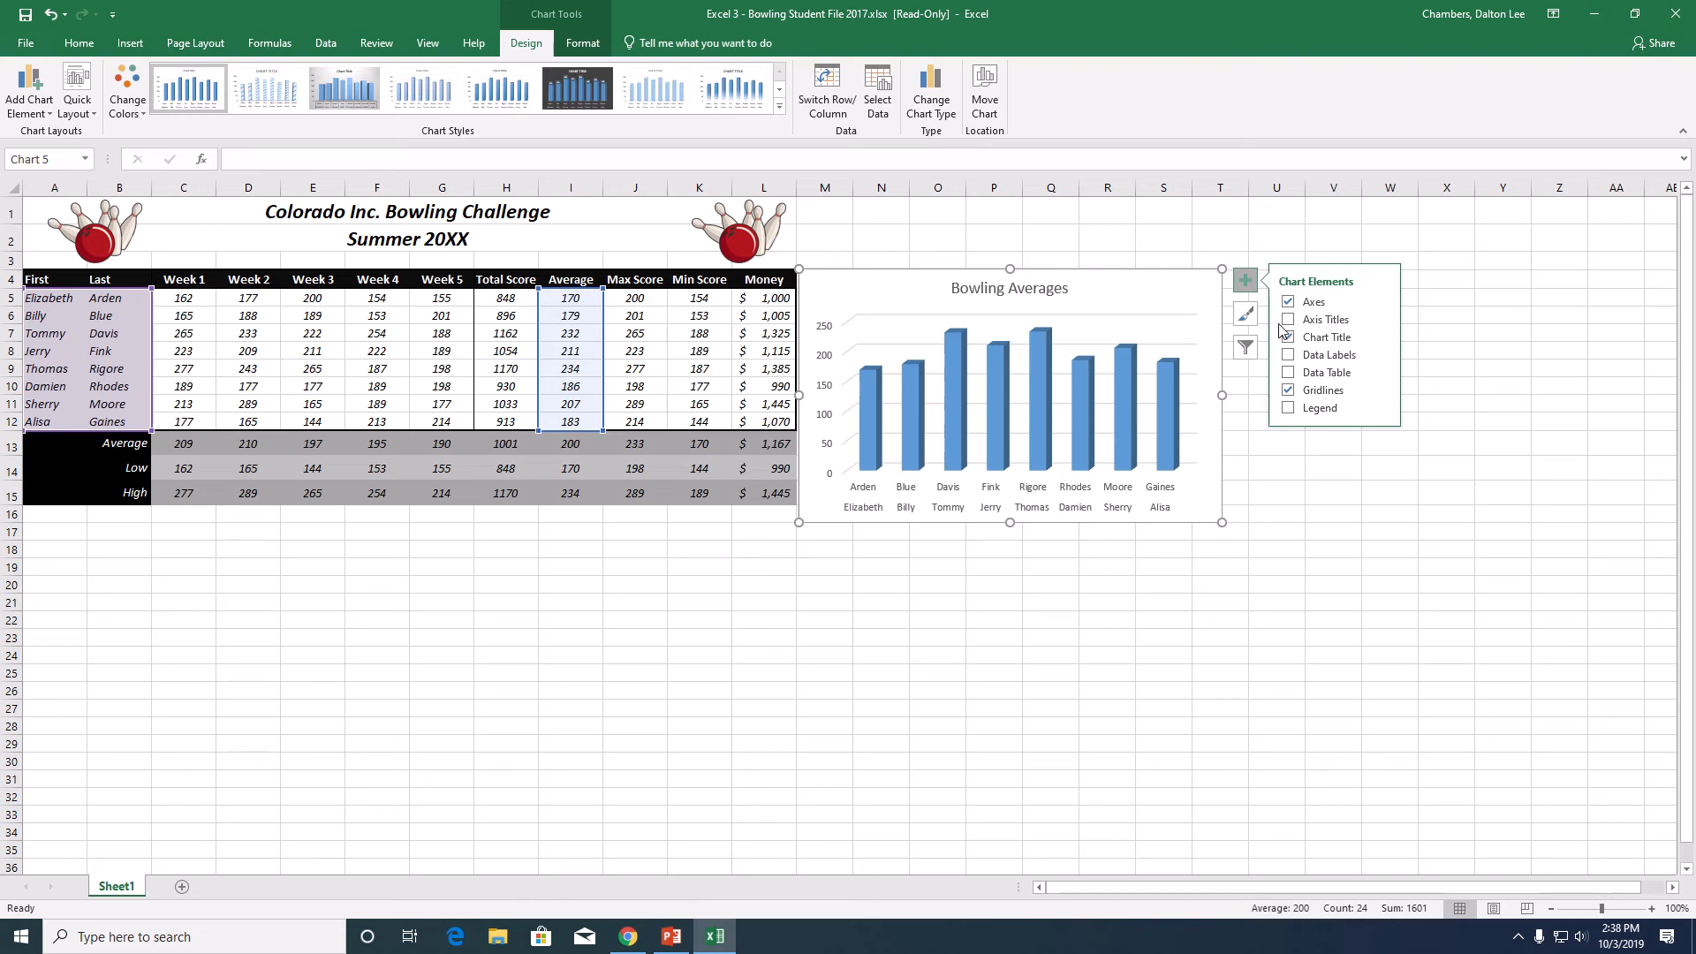
left_click(1290, 372)
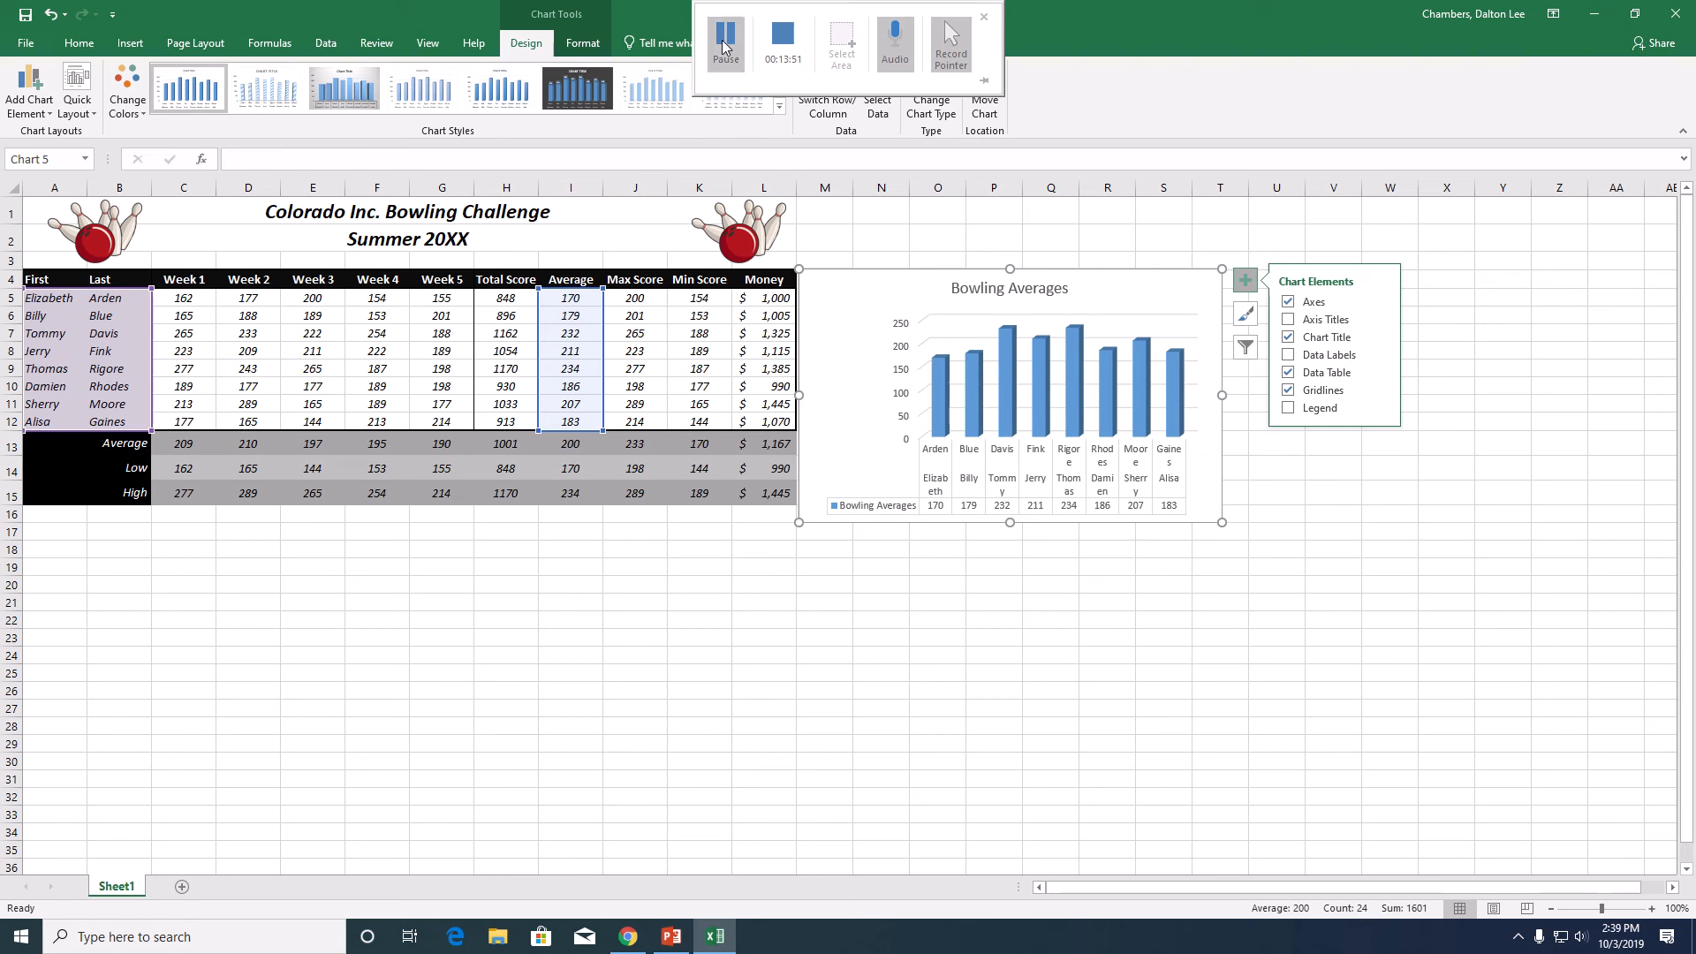
left_click(739, 71)
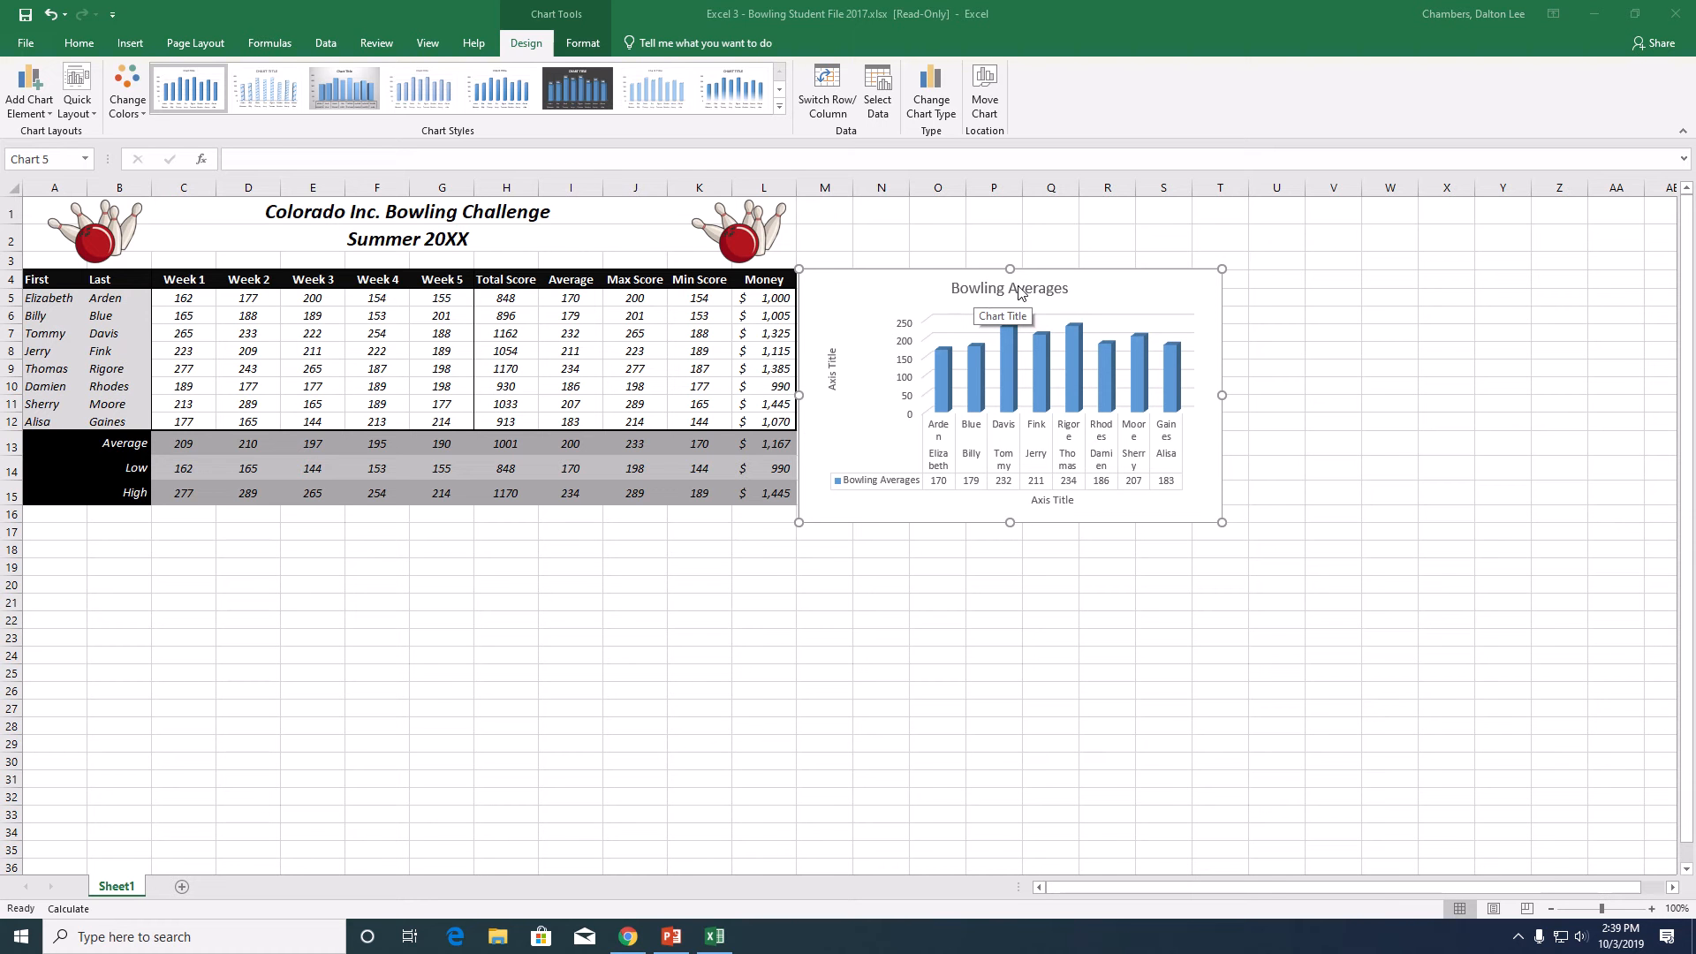
- Replace the chart's vertical axis title text with Average
left_click(836, 387)
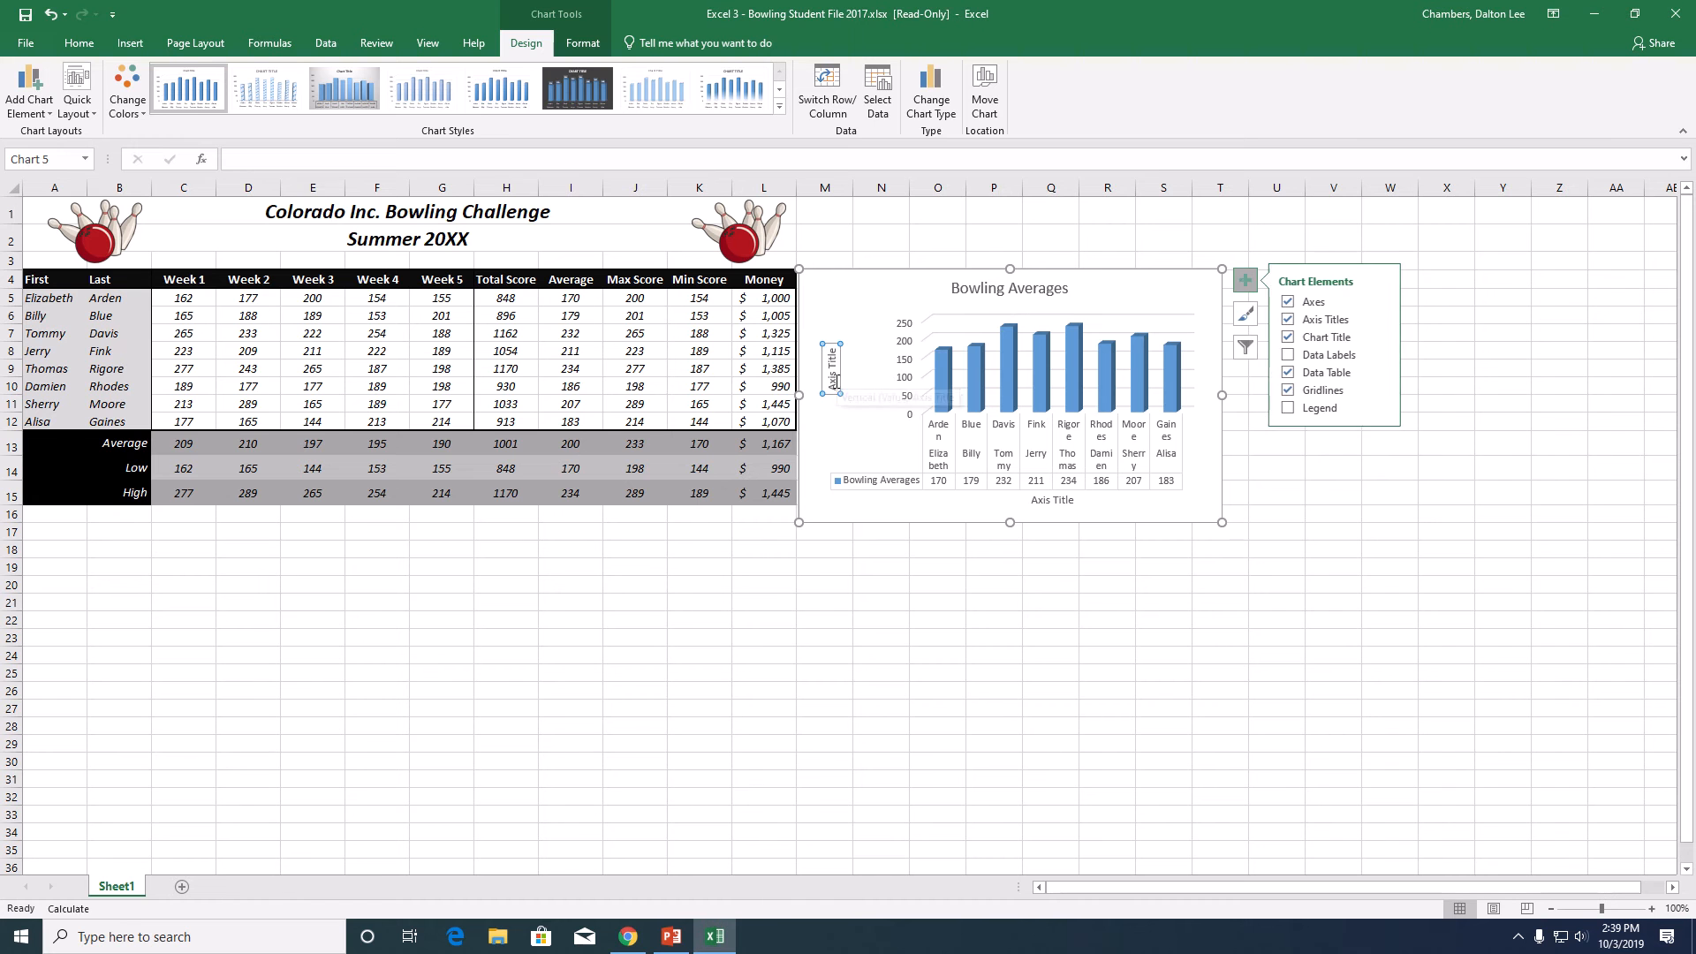
left_click(837, 385)
left_click_drag(837, 385, 826, 348)
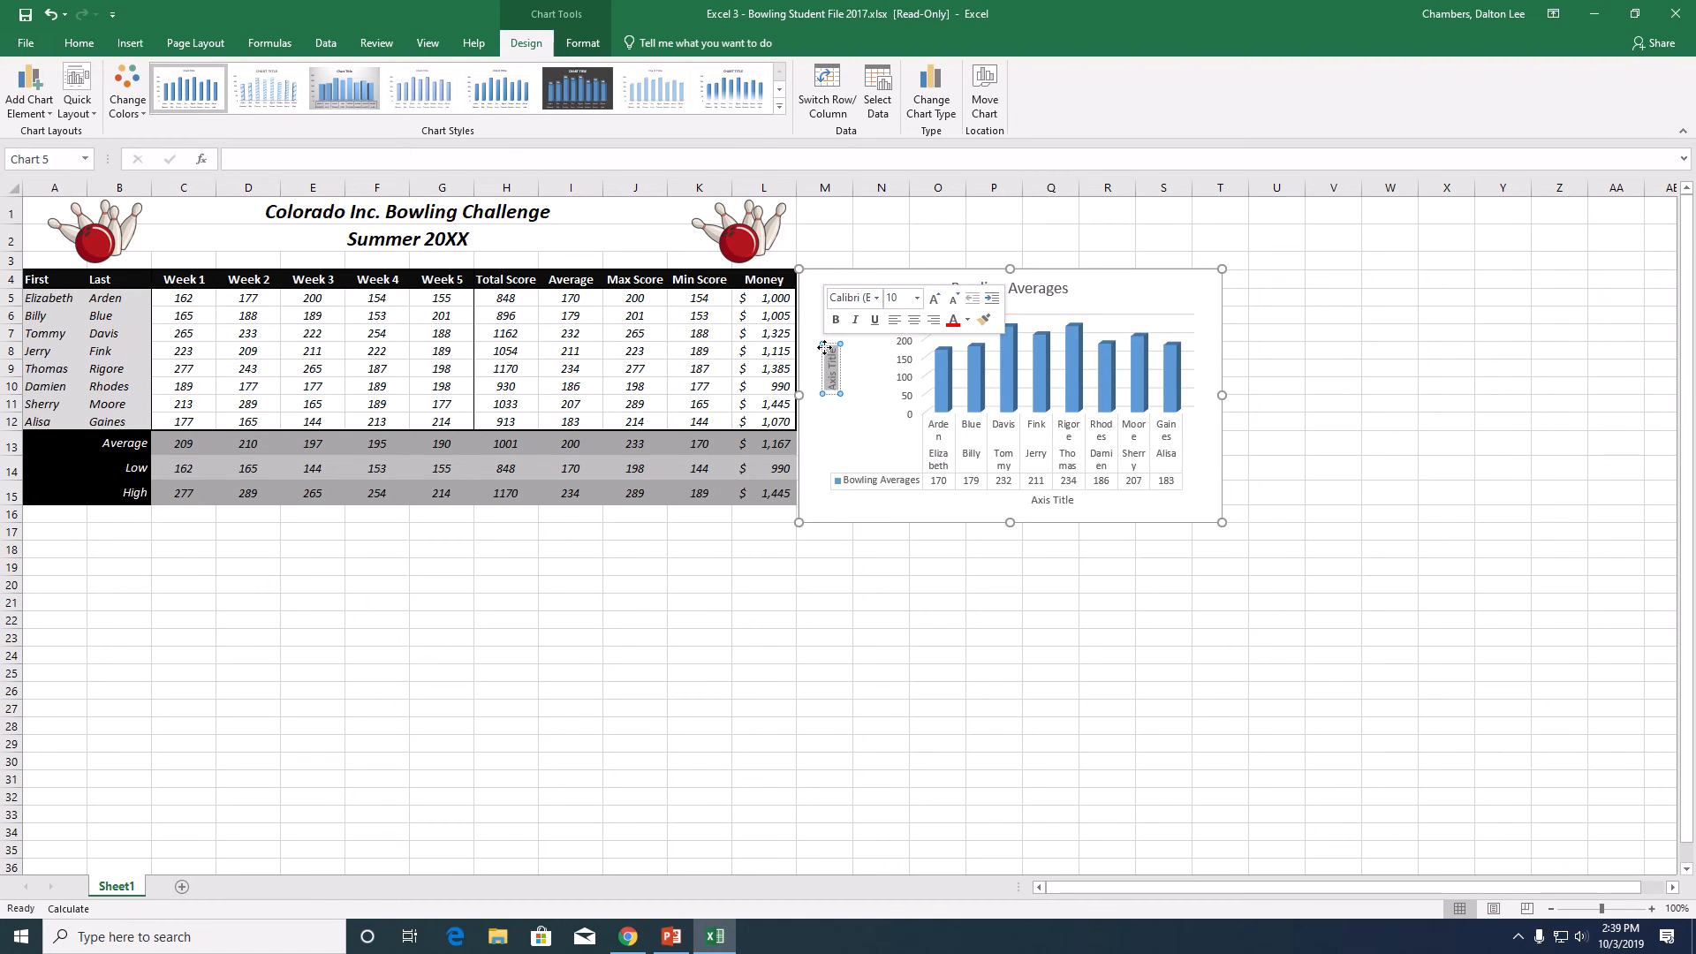
type("Average")
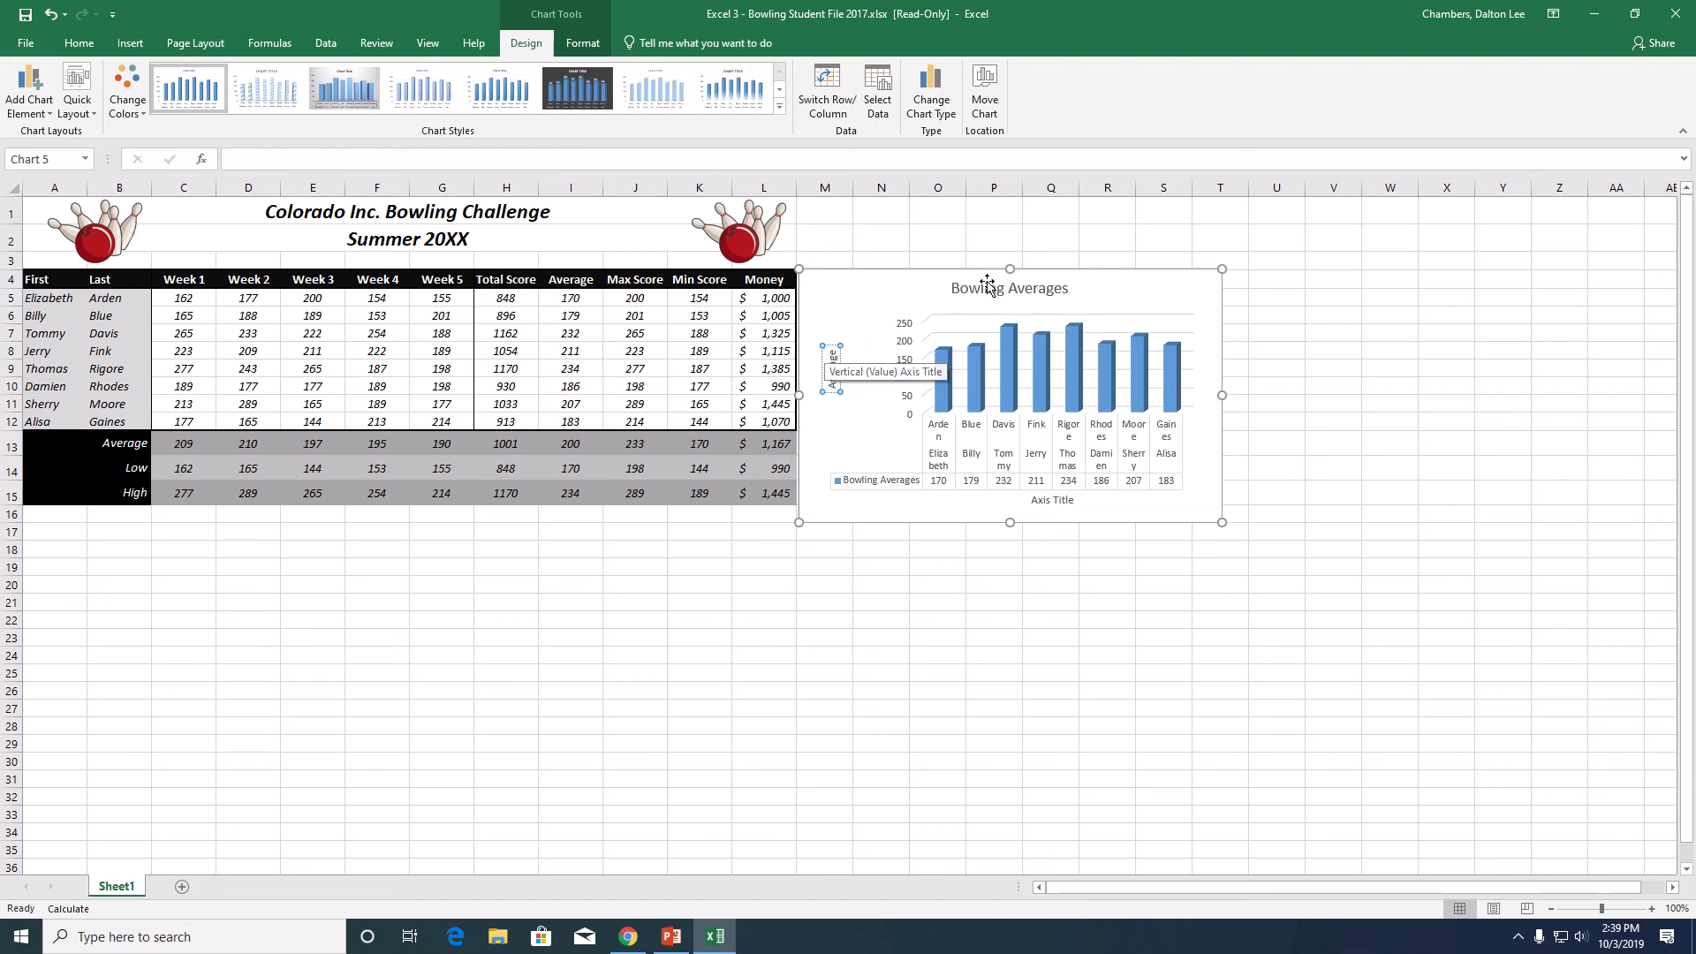
- Replace the chart's horizontal axis title text with Employee
left_click(1066, 501)
left_click_drag(1066, 501, 1022, 509)
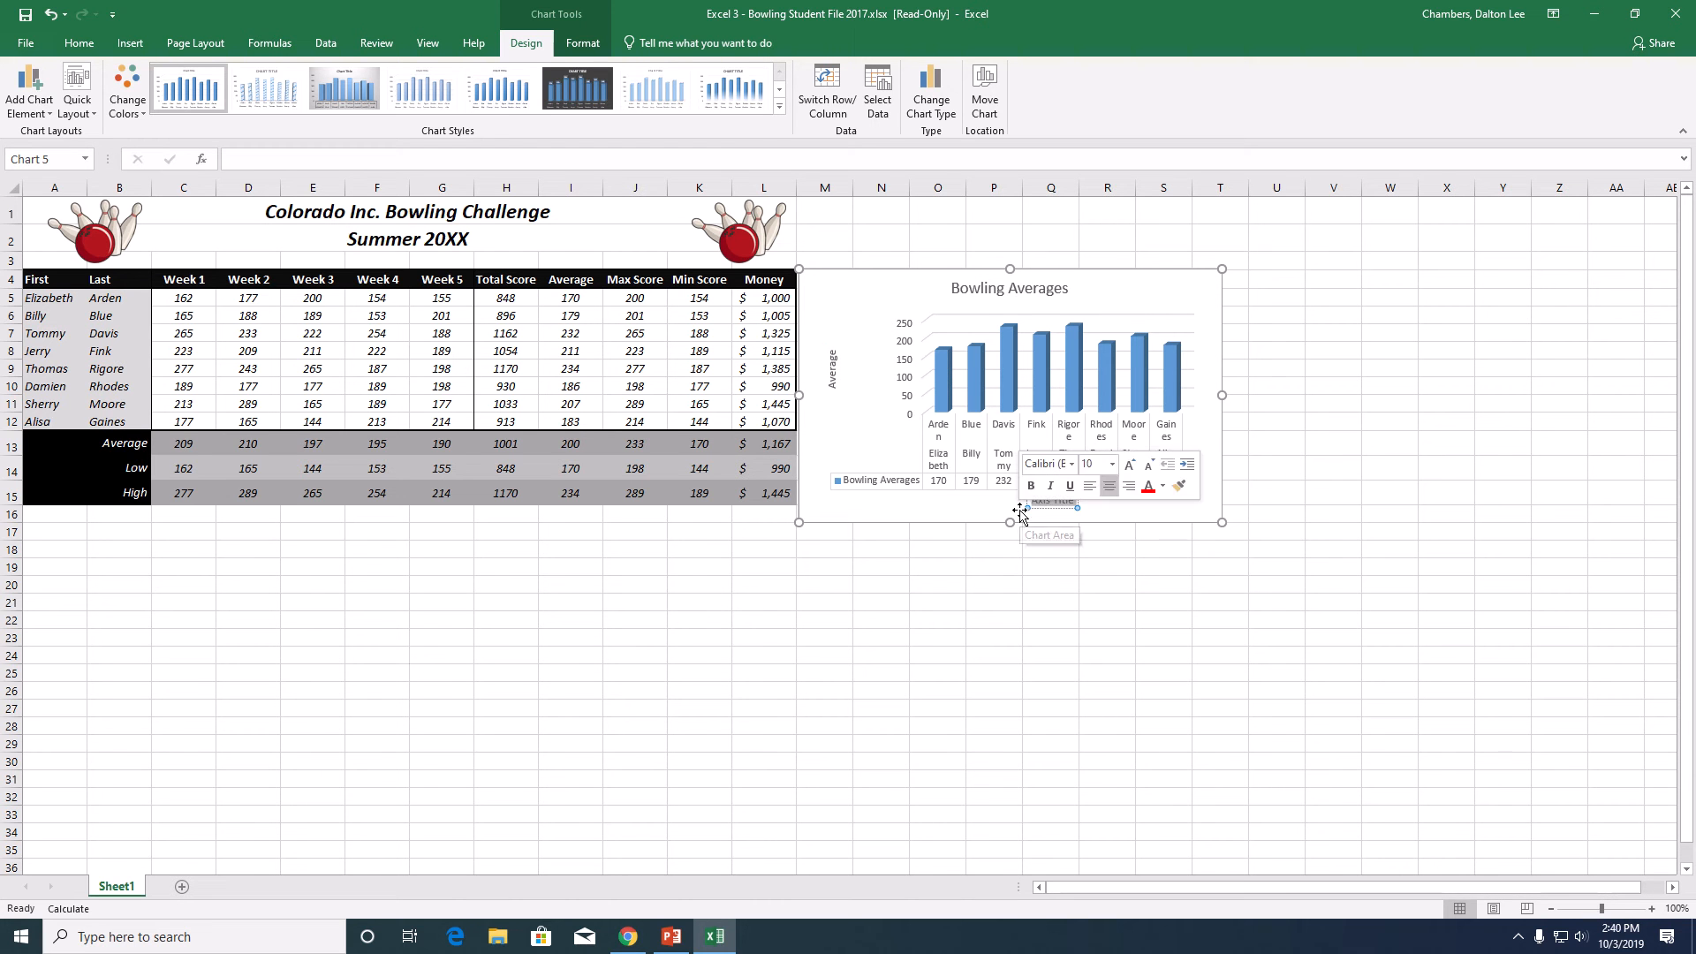
type("Empl")
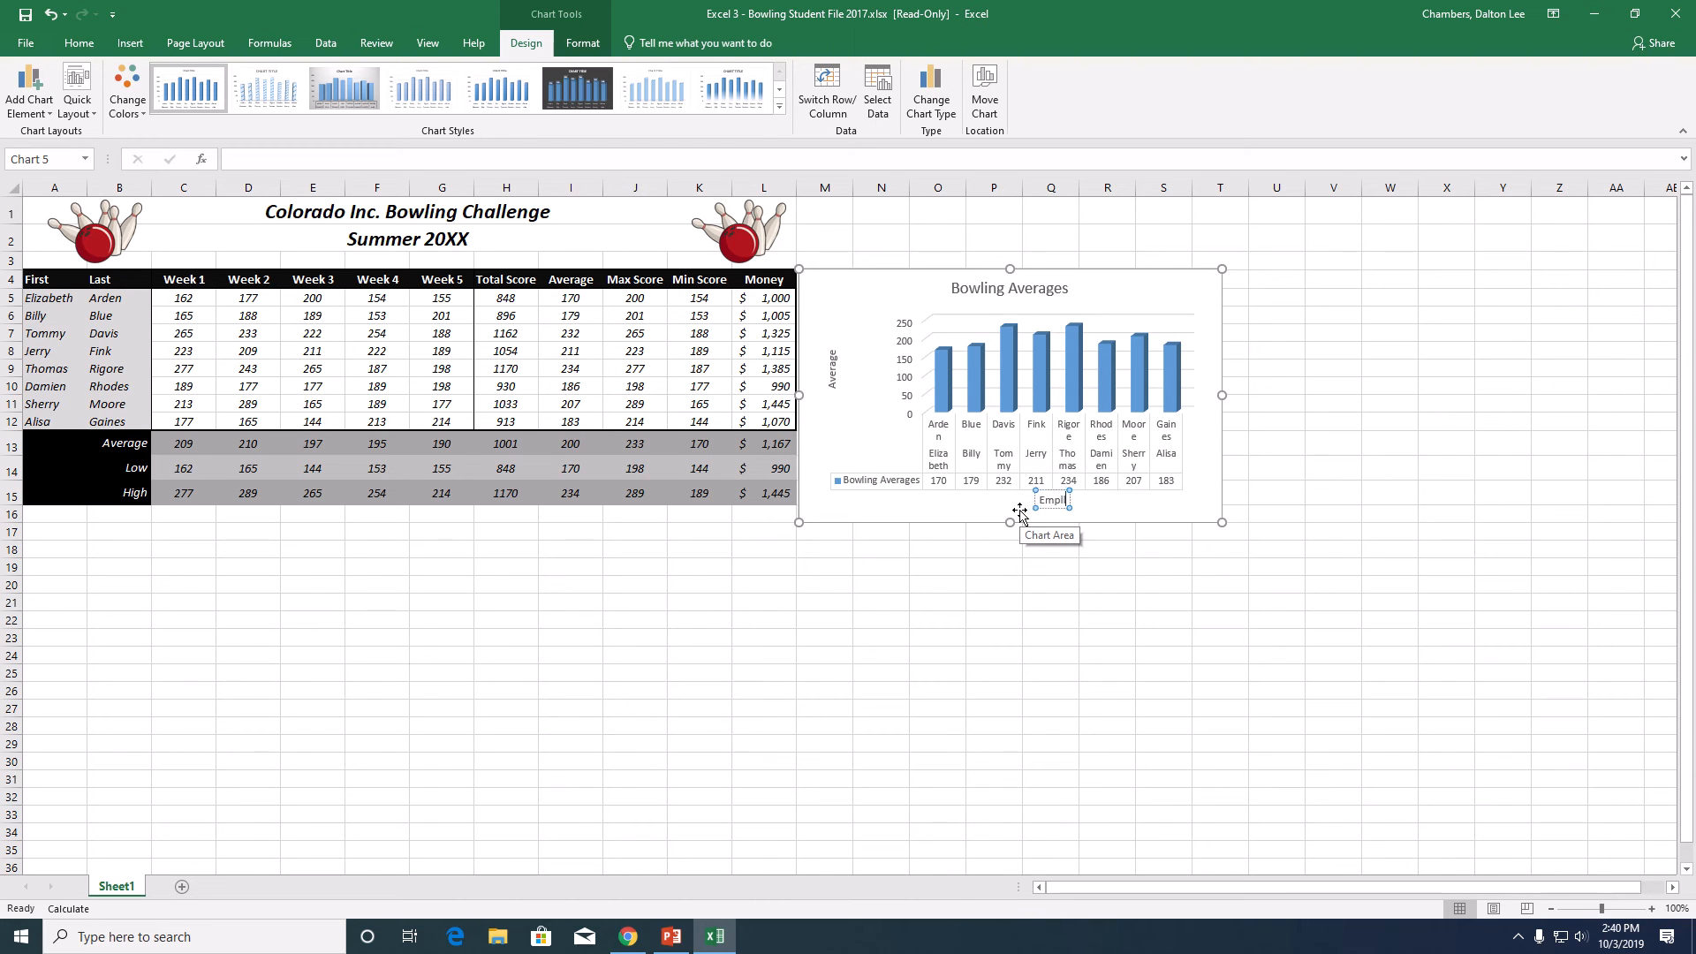
type("oyee")
left_click(1051, 616)
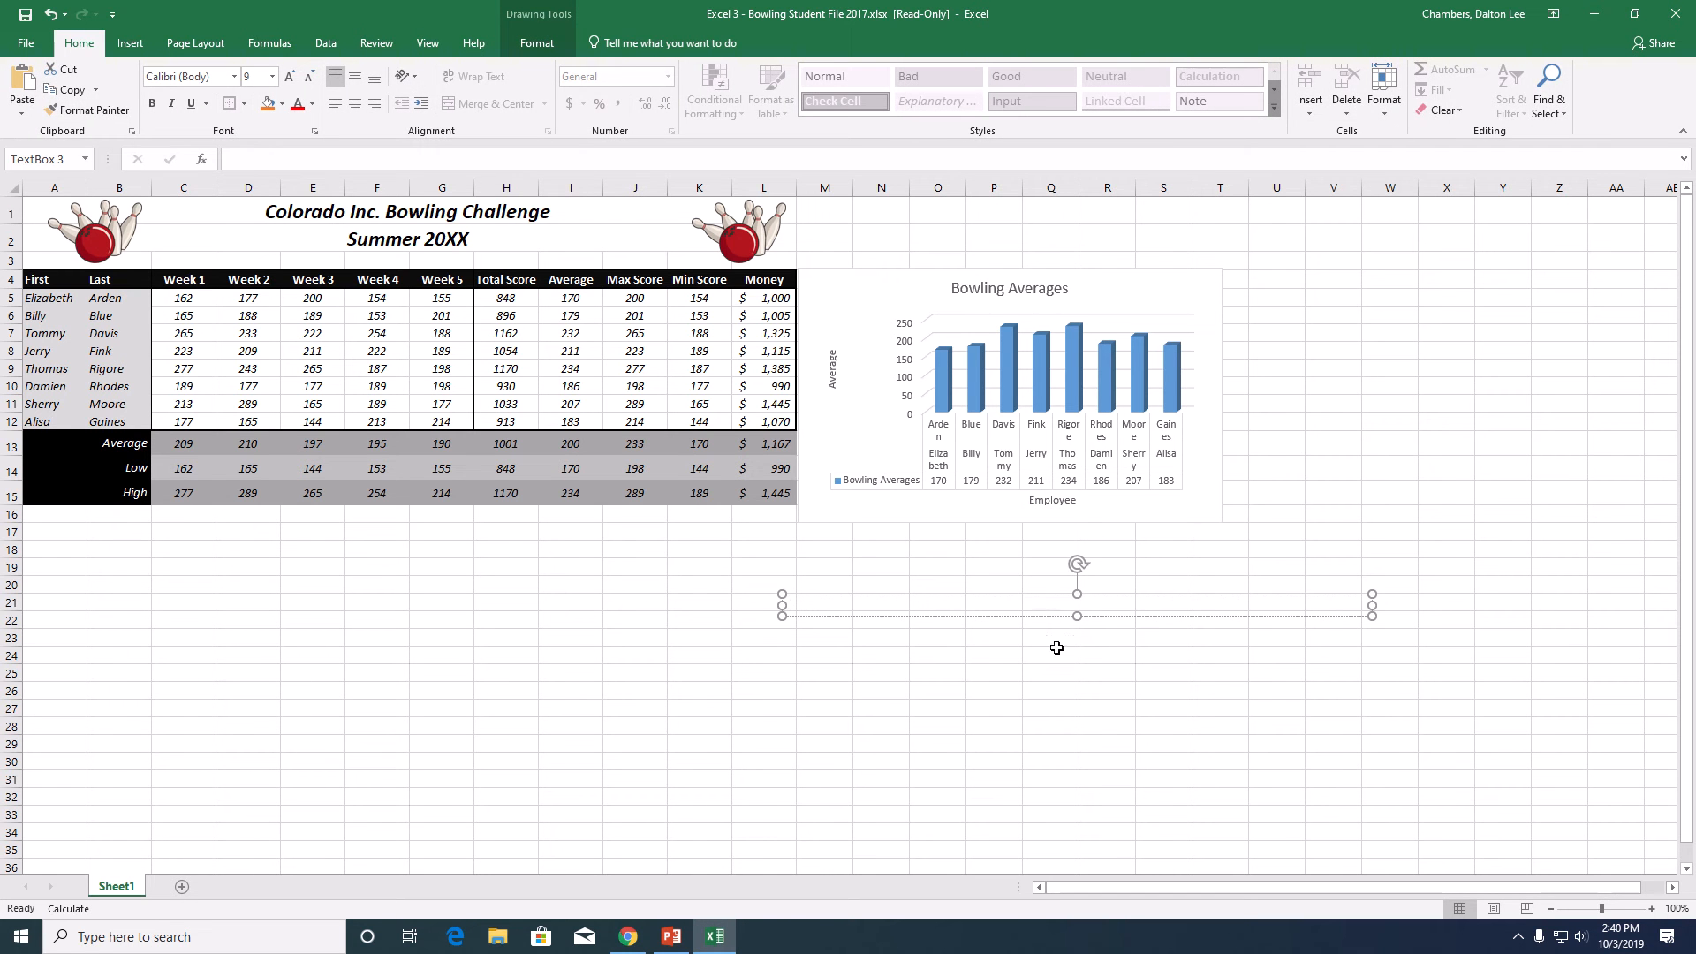
- Move the chart below the table to start at column A, row 17, and widen it to the right edge of column L
left_click(1133, 298)
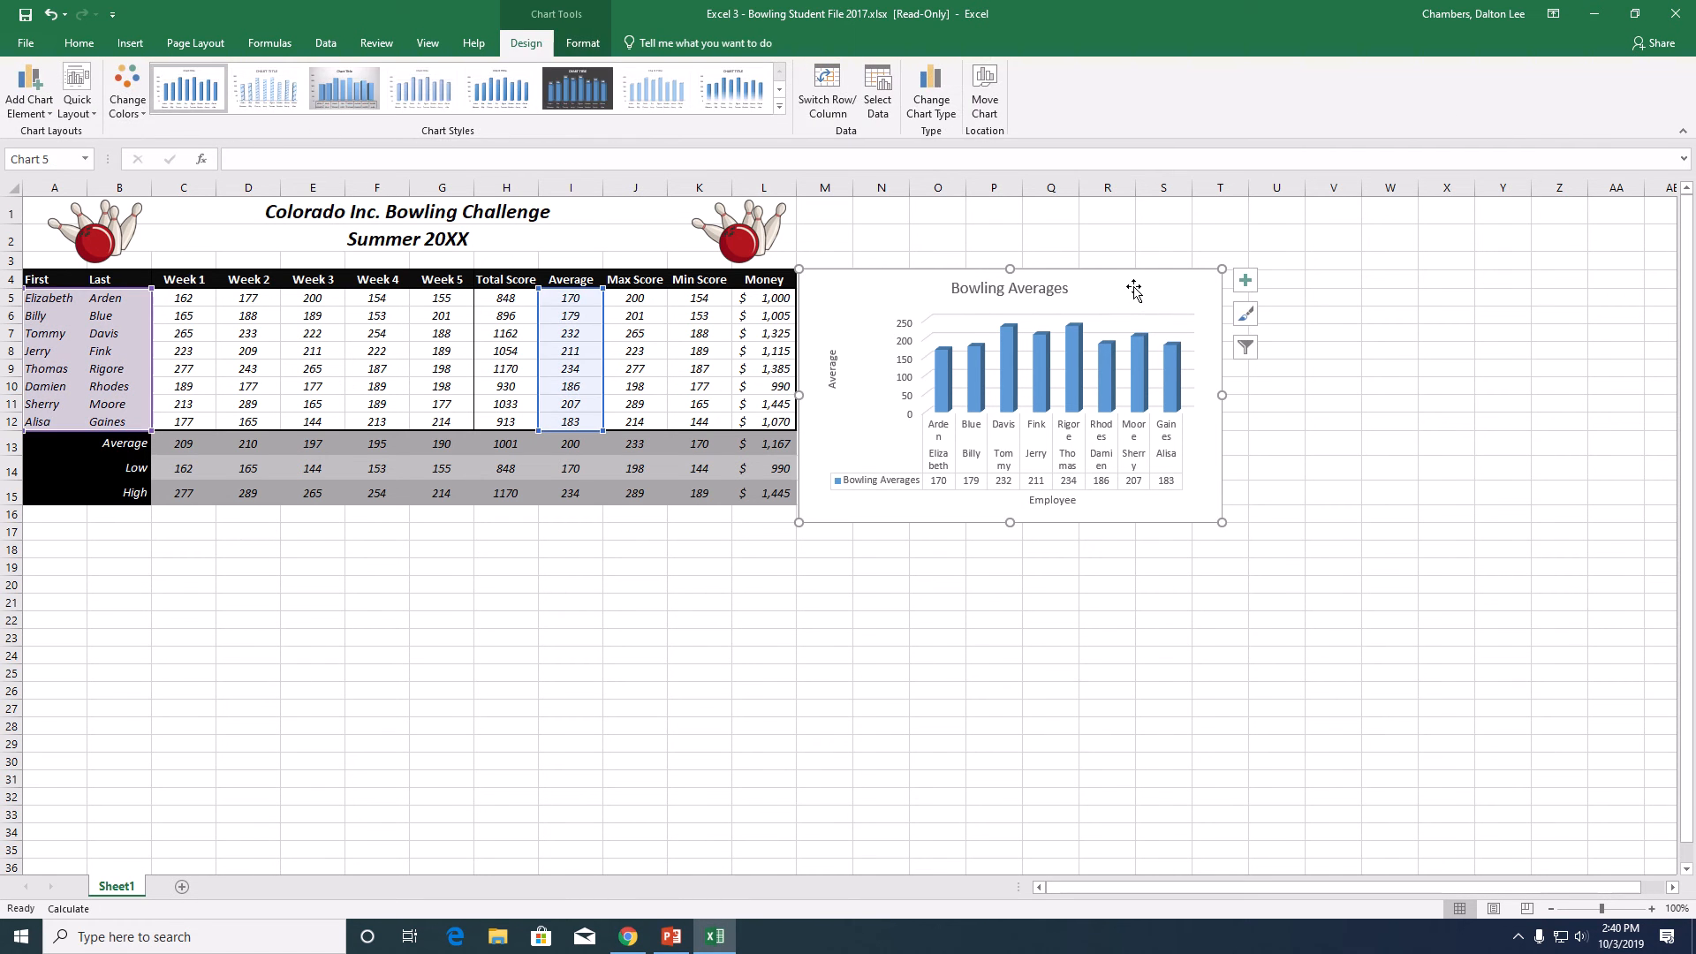
mouse_move(1134, 299)
left_mouse_down()
mouse_move(1125, 443)
mouse_move(946, 553)
mouse_move(362, 568)
mouse_move(346, 542)
left_mouse_up()
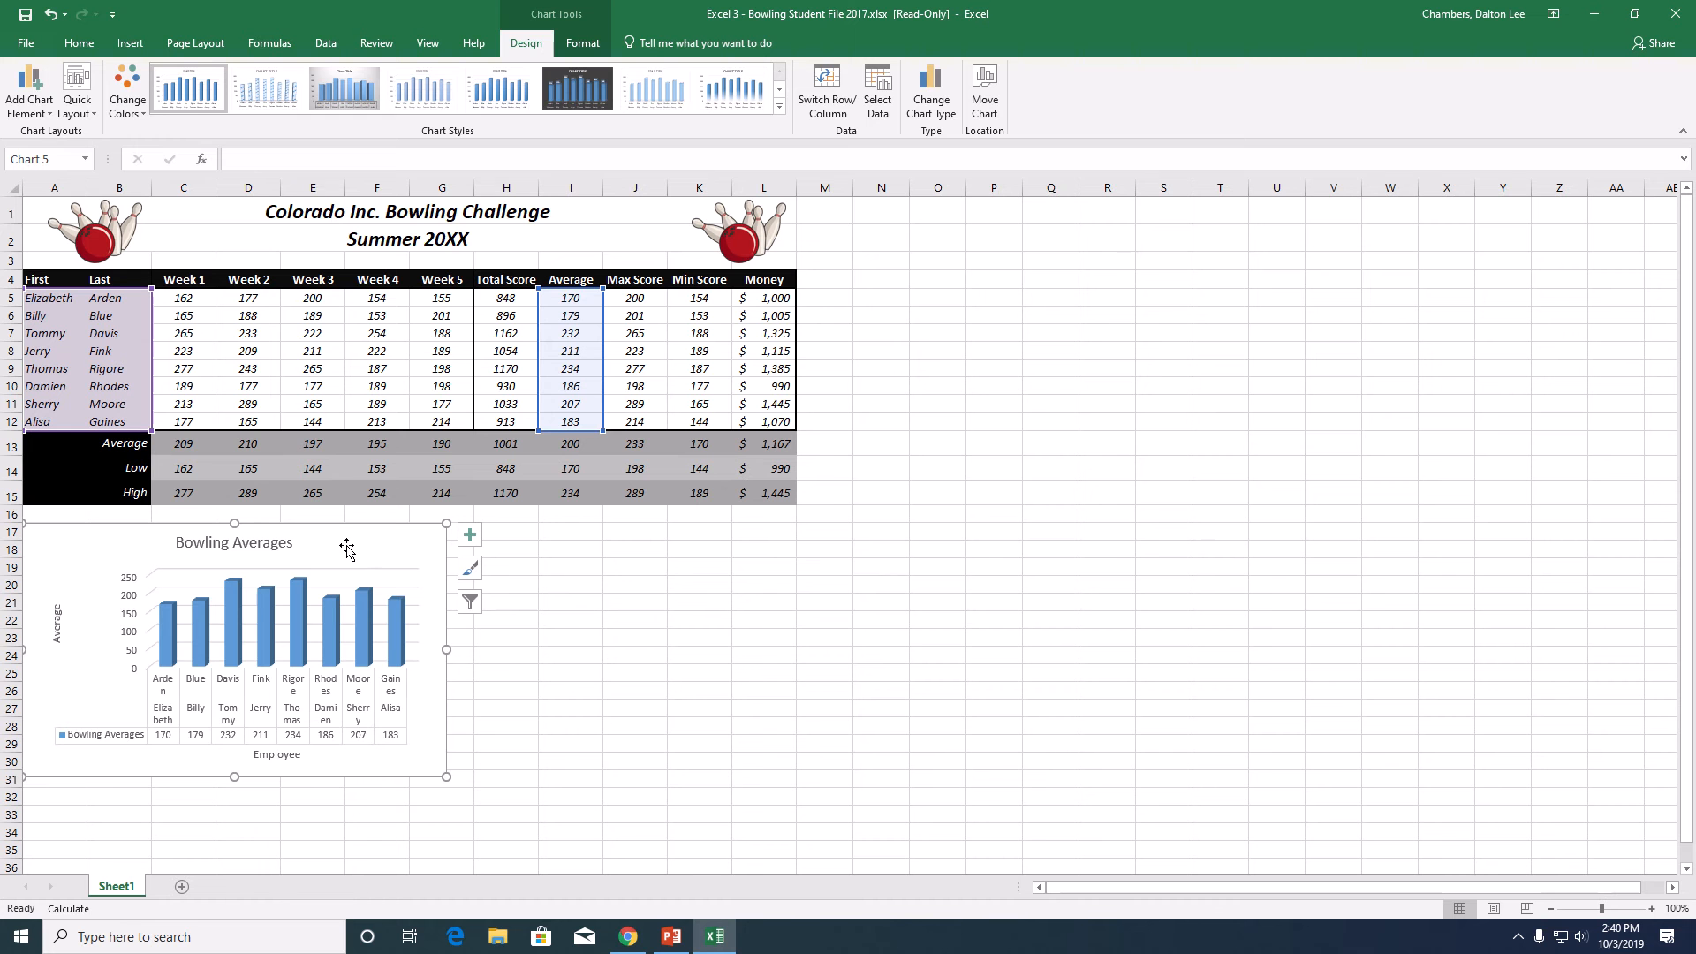
left_click_drag(446, 649, 795, 651)
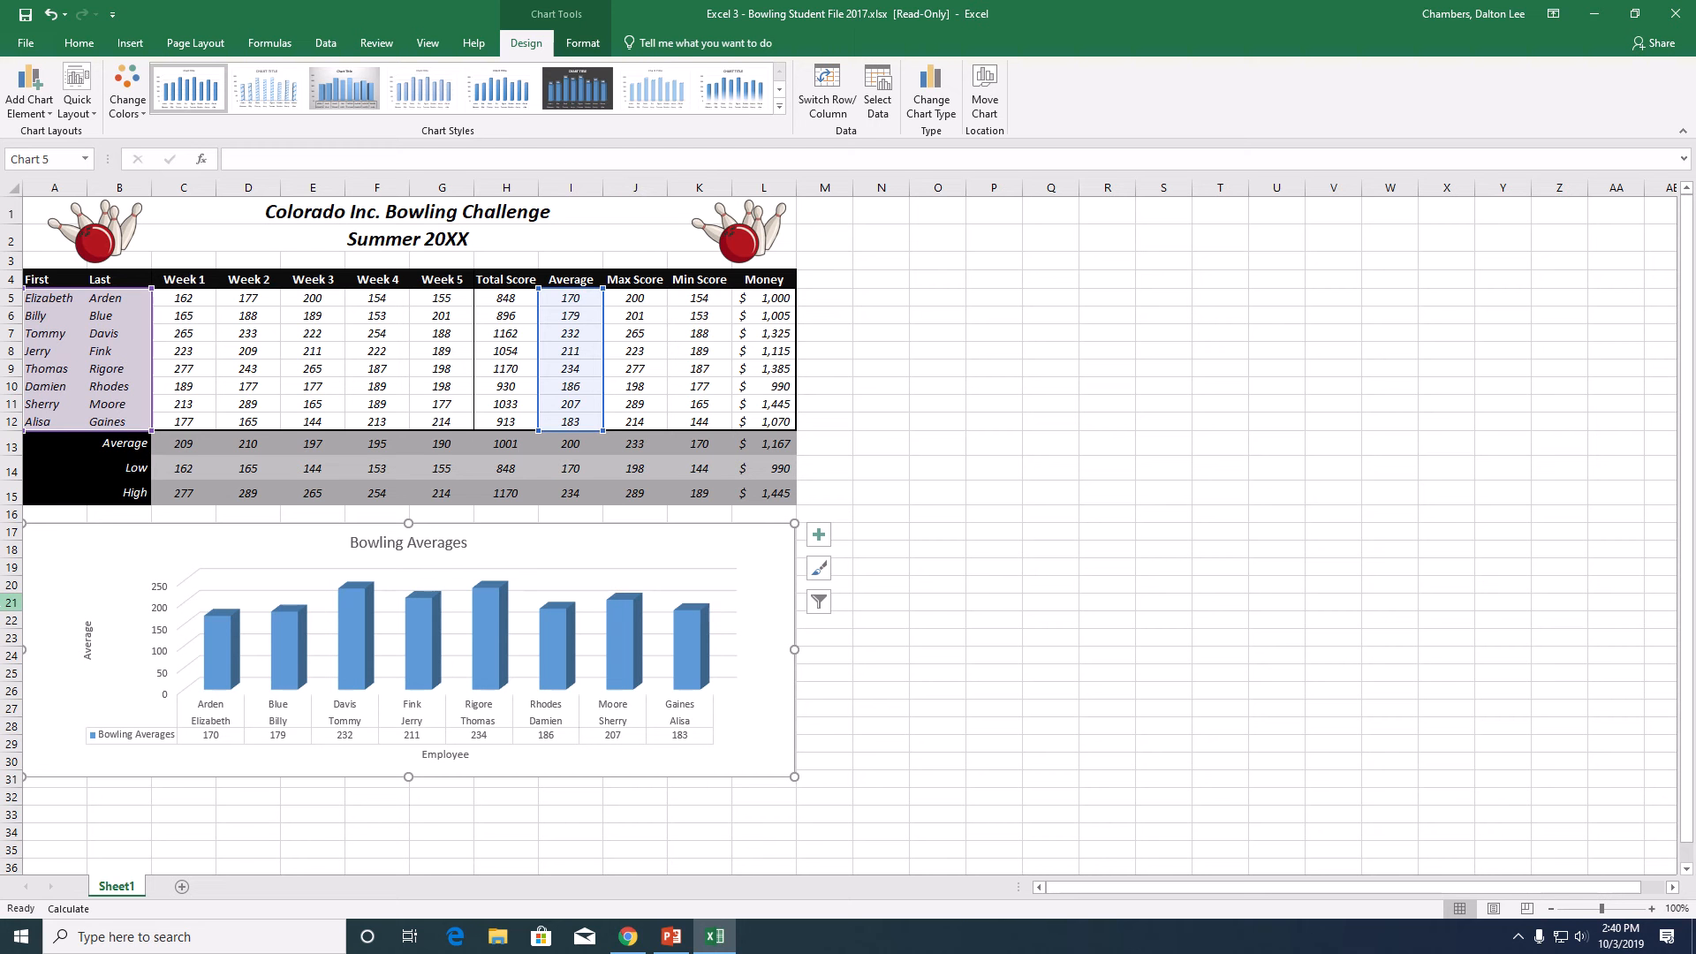
- Change the column shape of the chart's Bowling Averages data series to Cylinder
left_click(412, 633)
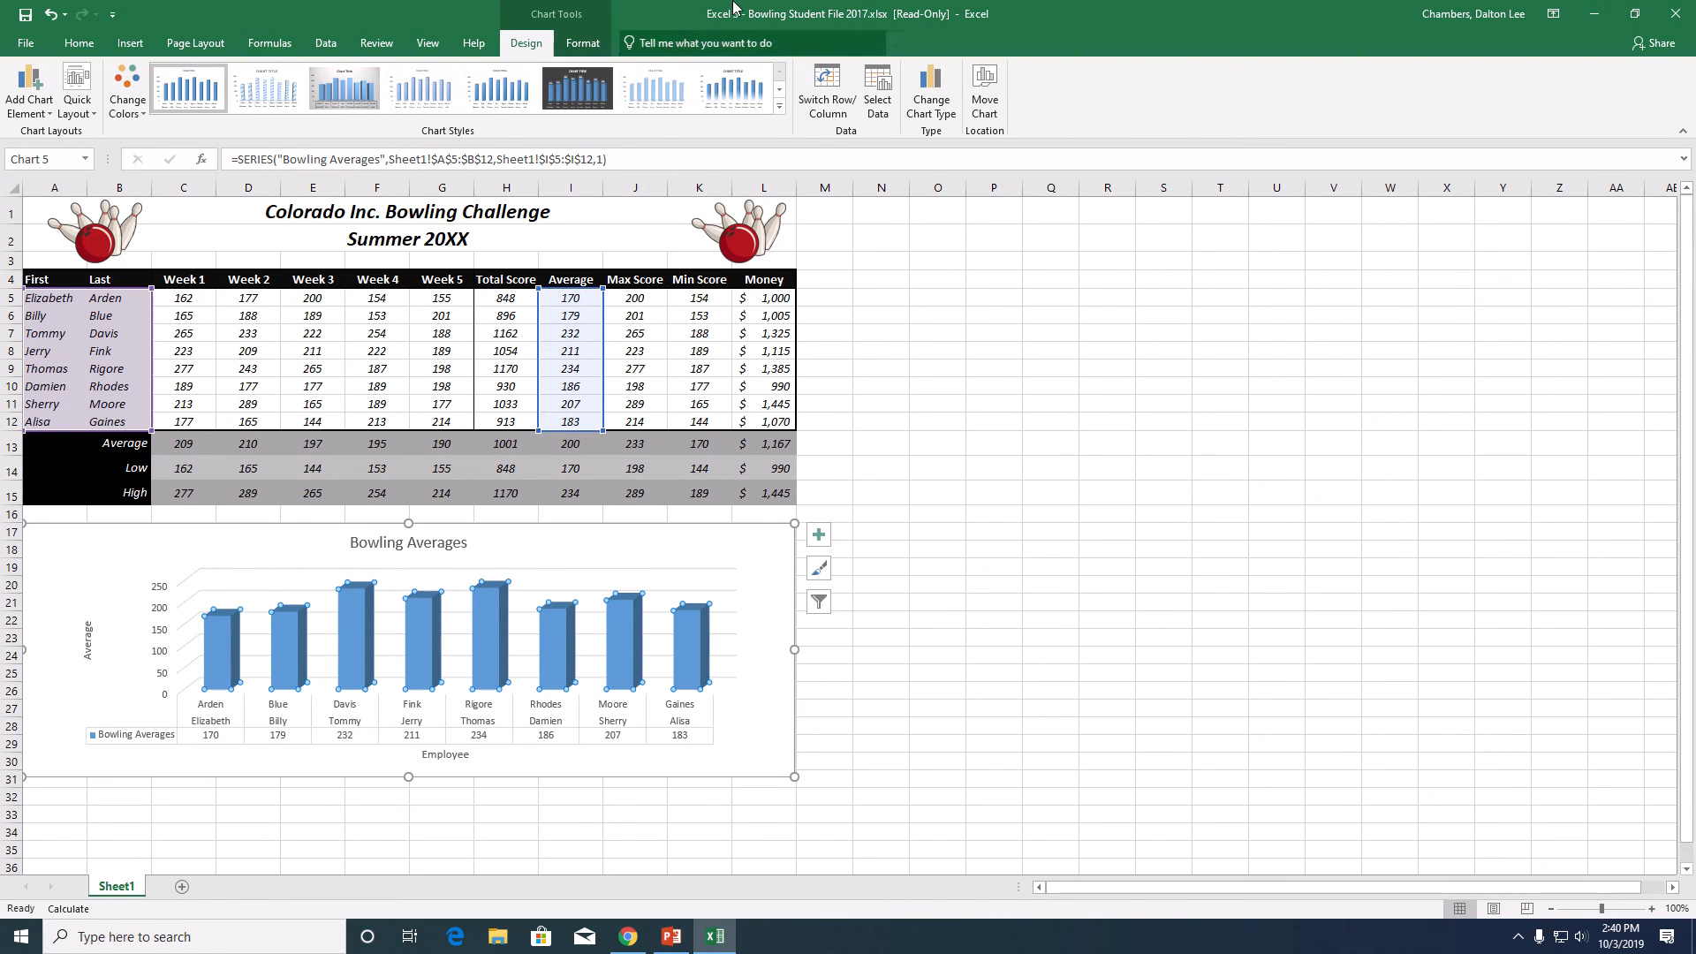
left_click(583, 42)
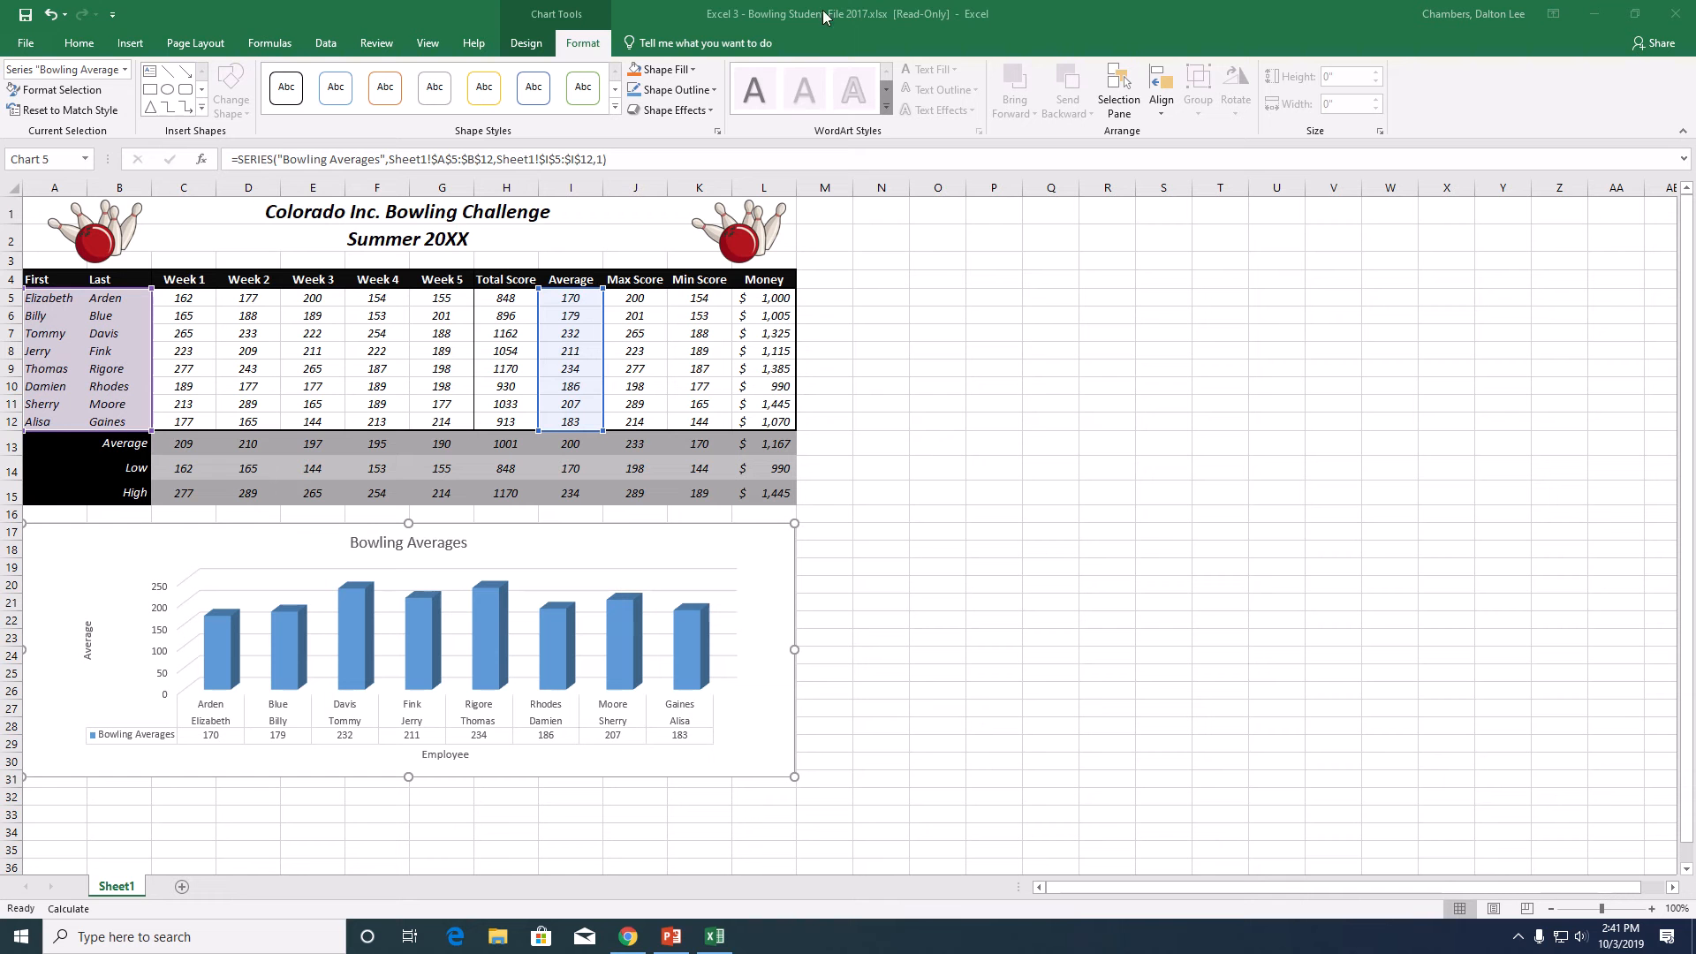
left_click(41, 93)
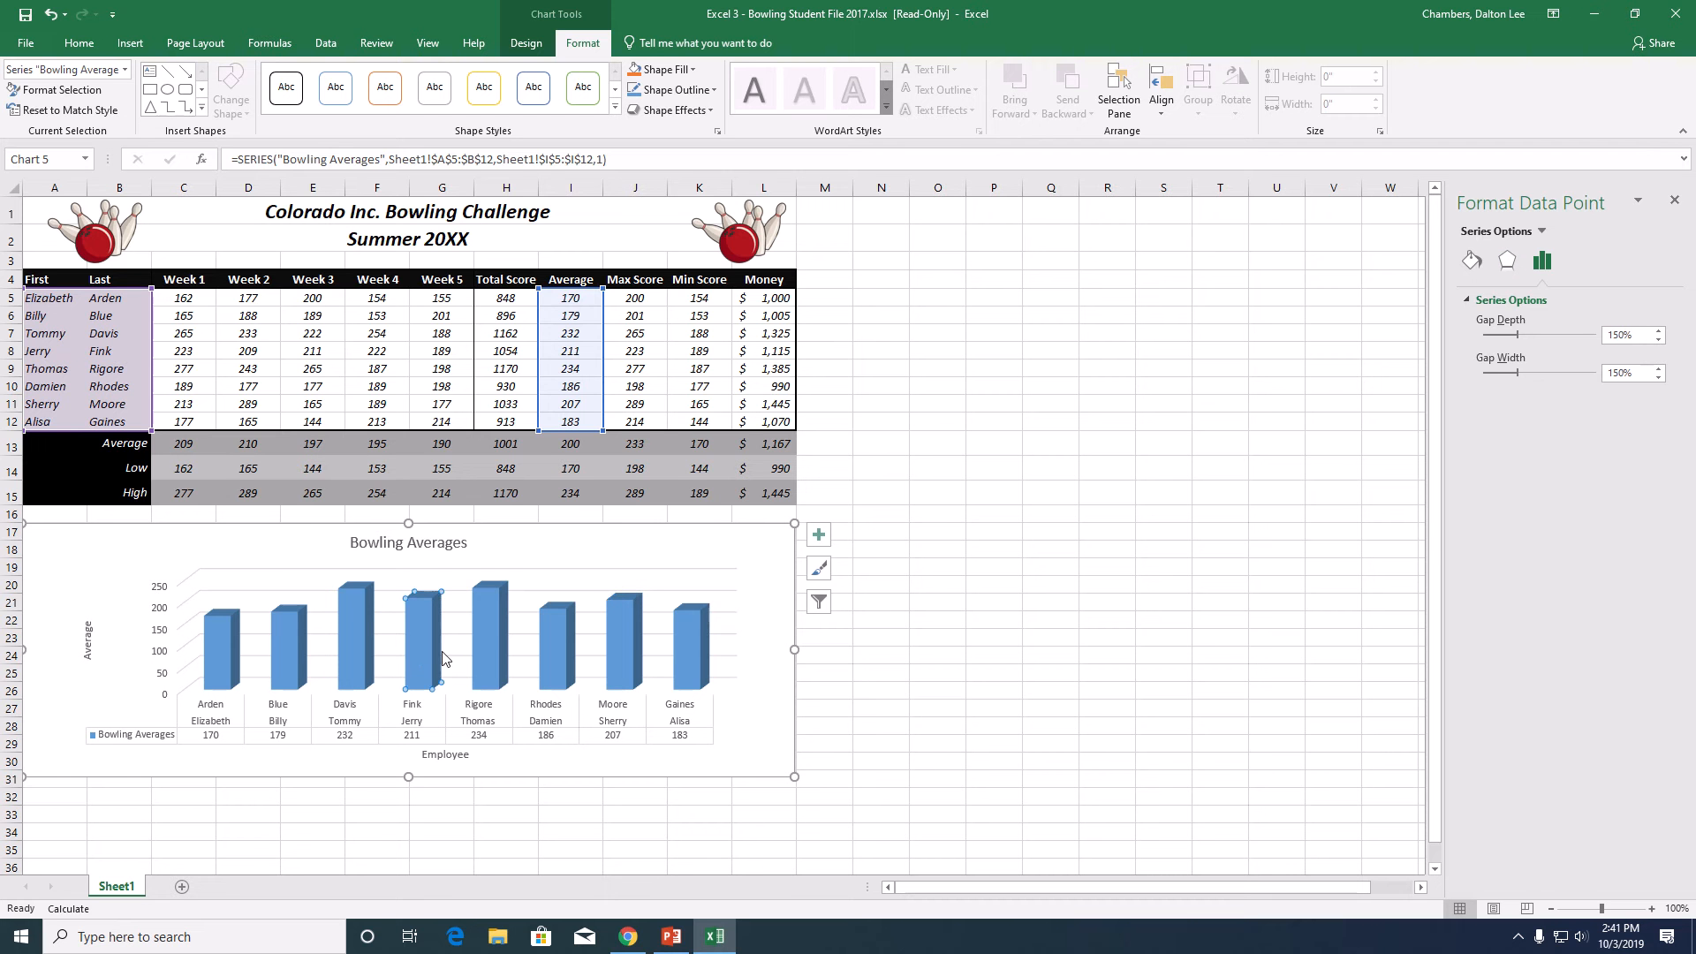
left_click(1675, 200)
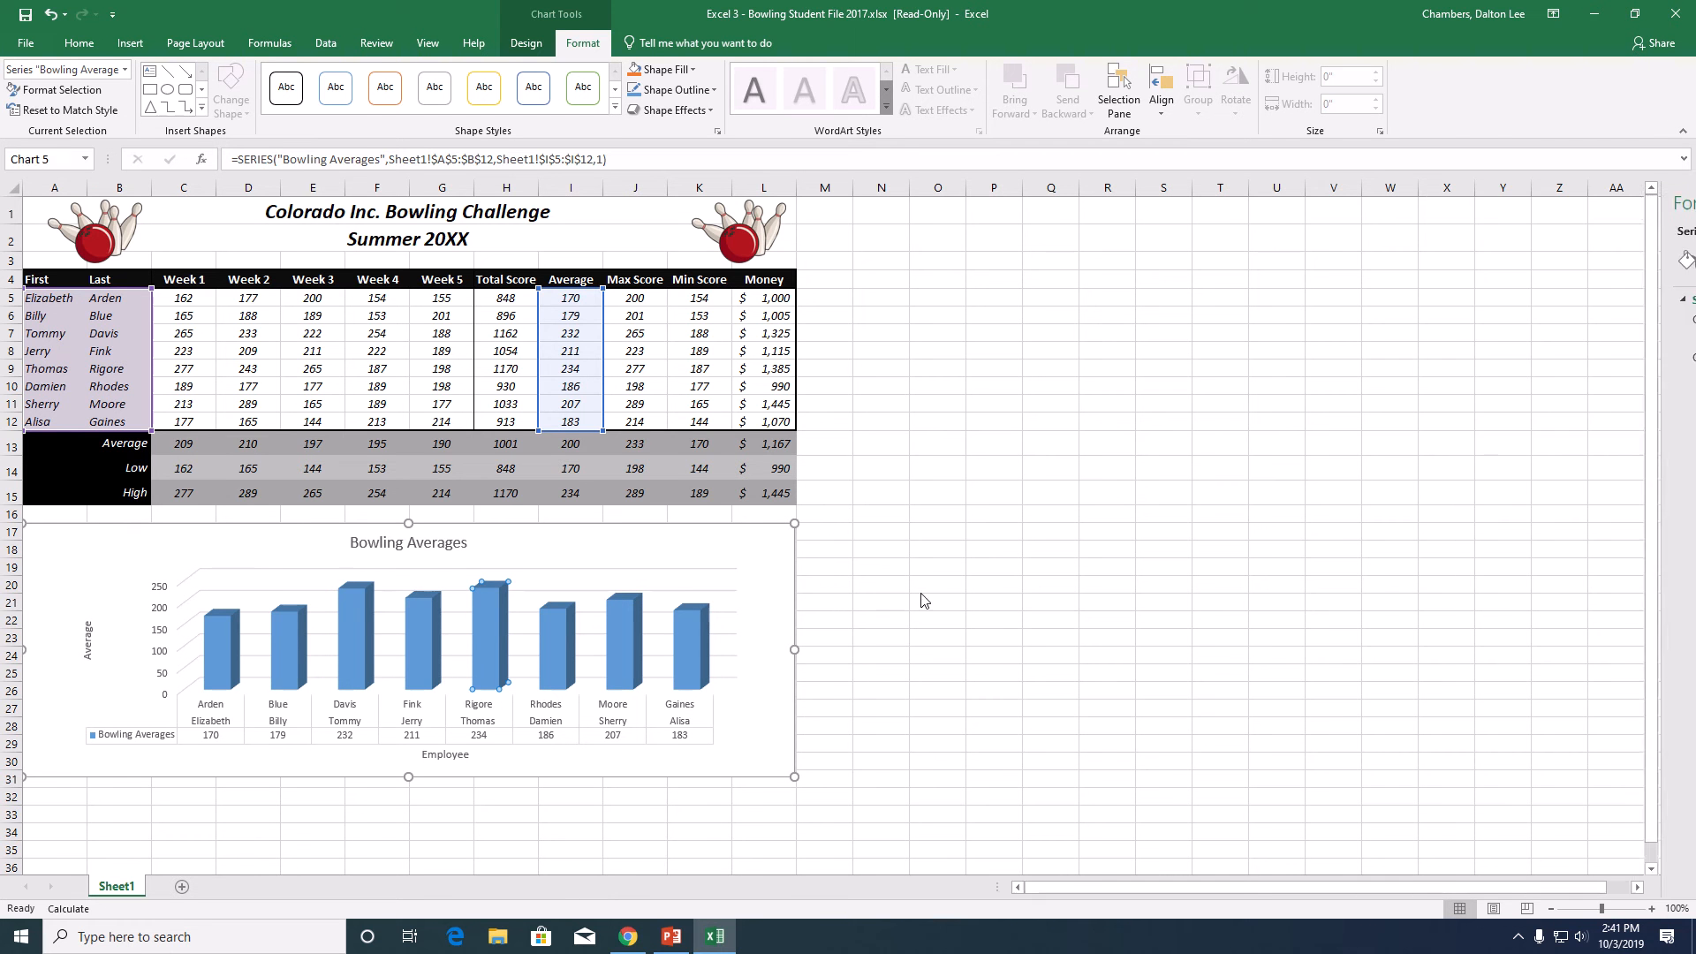
left_click(829, 609)
left_click(481, 627)
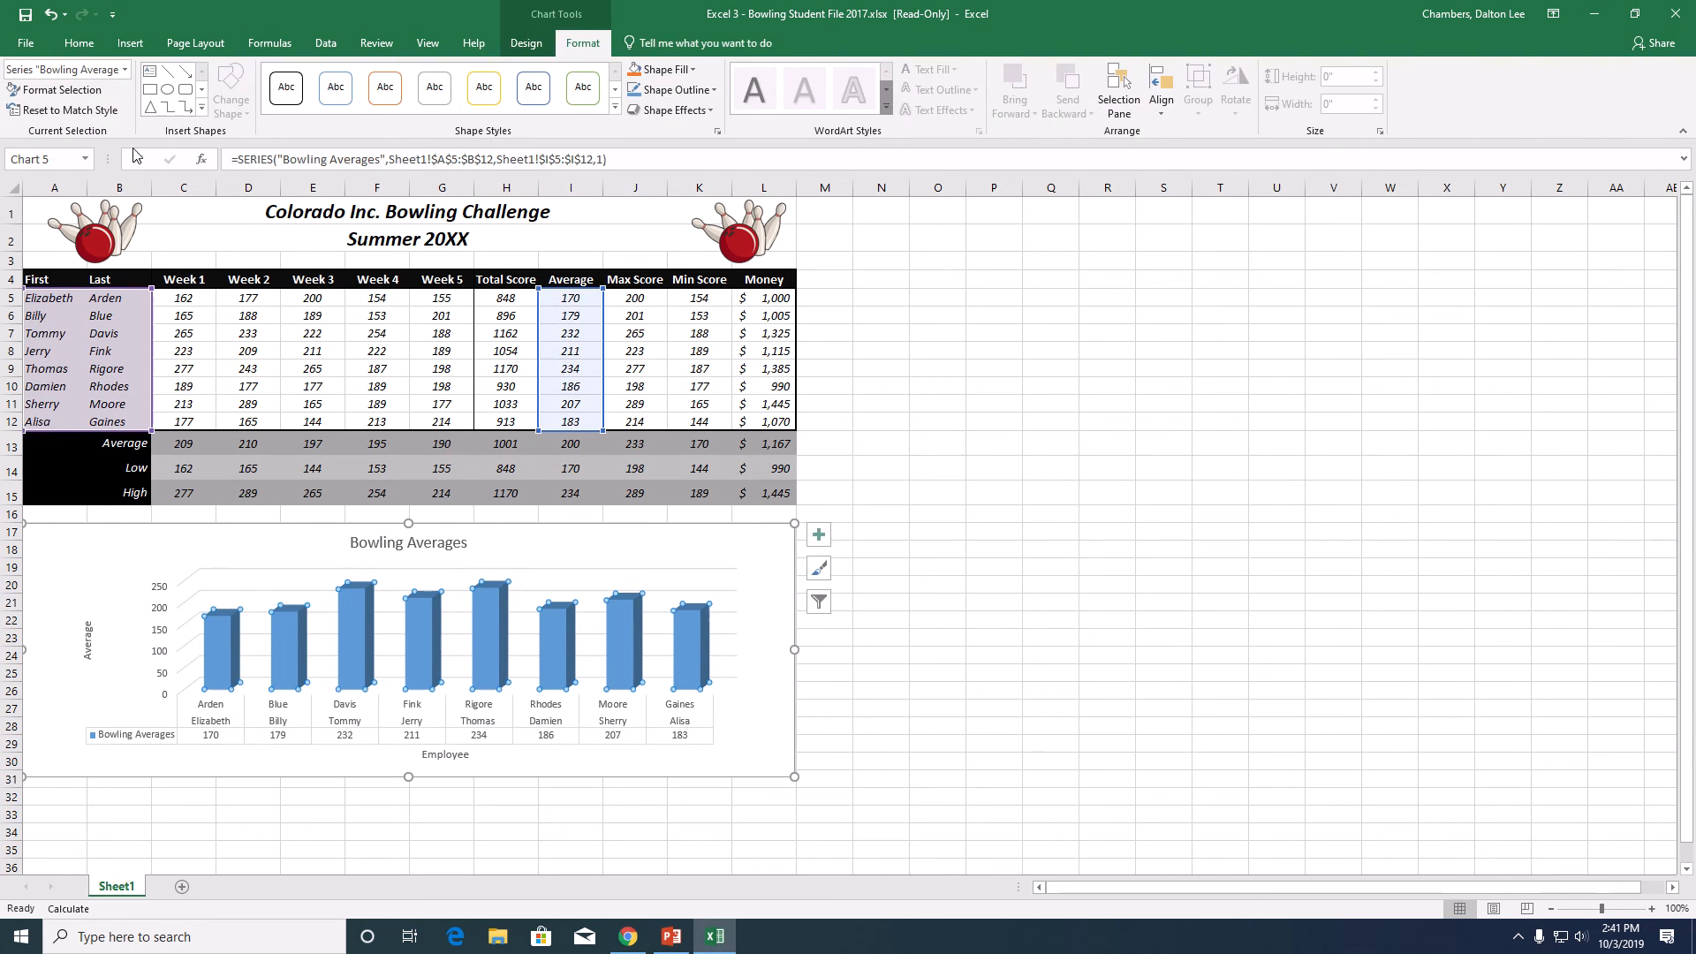
left_click(76, 97)
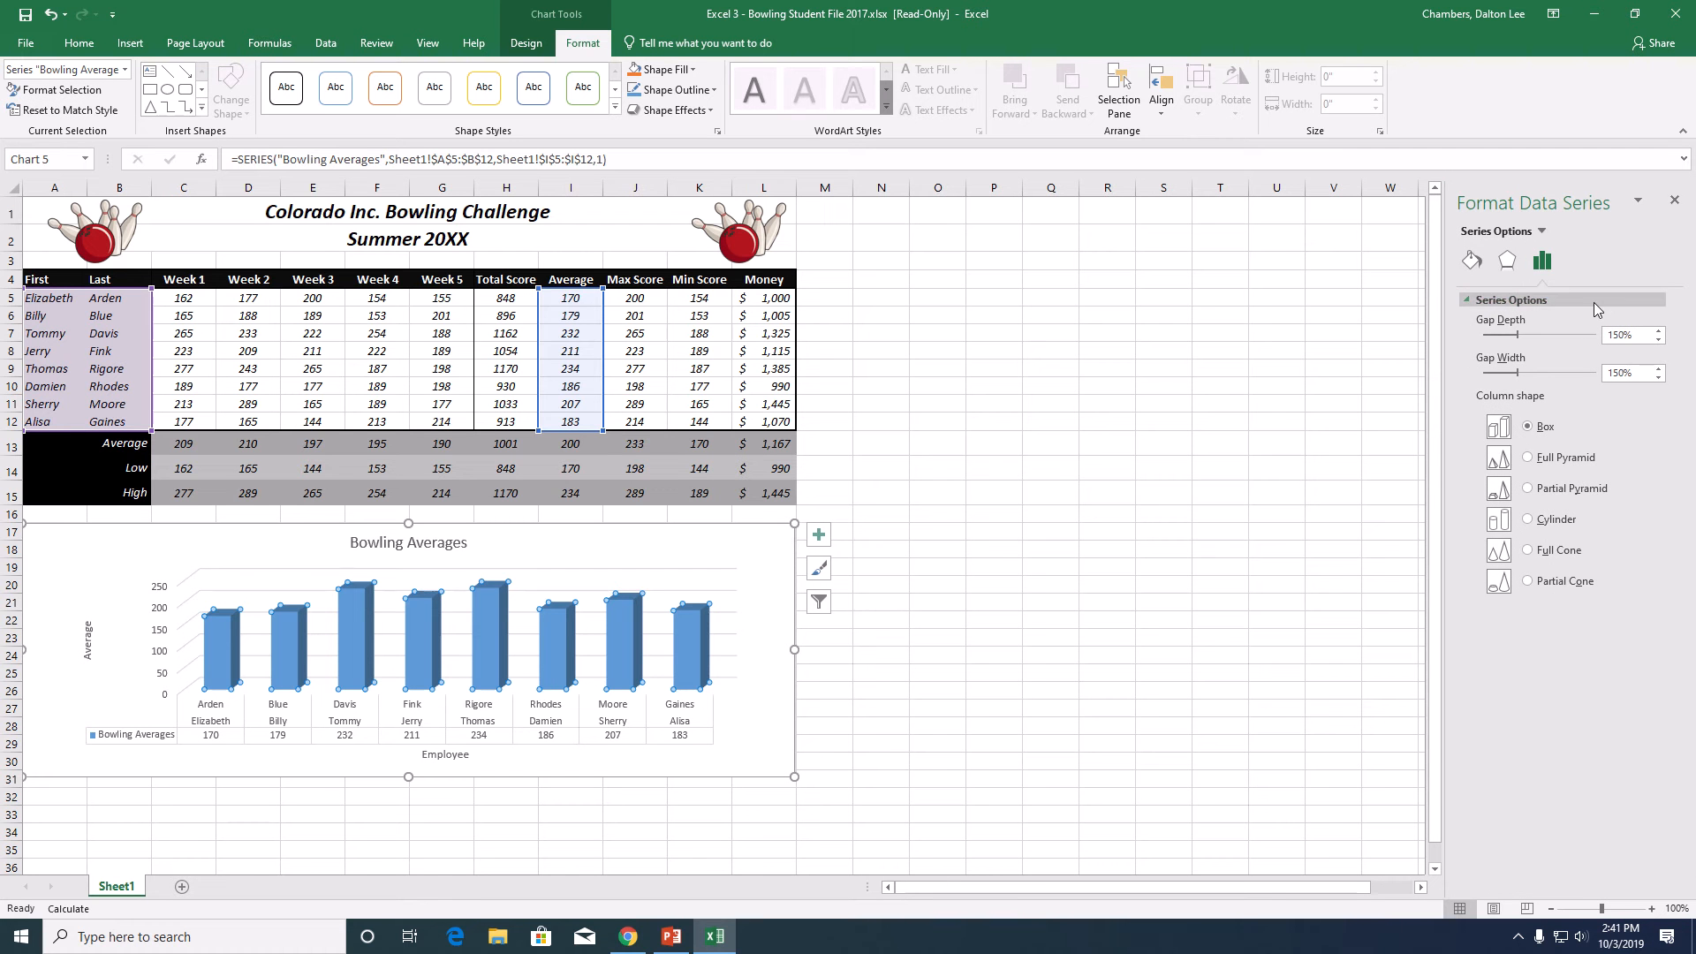
left_click(1555, 525)
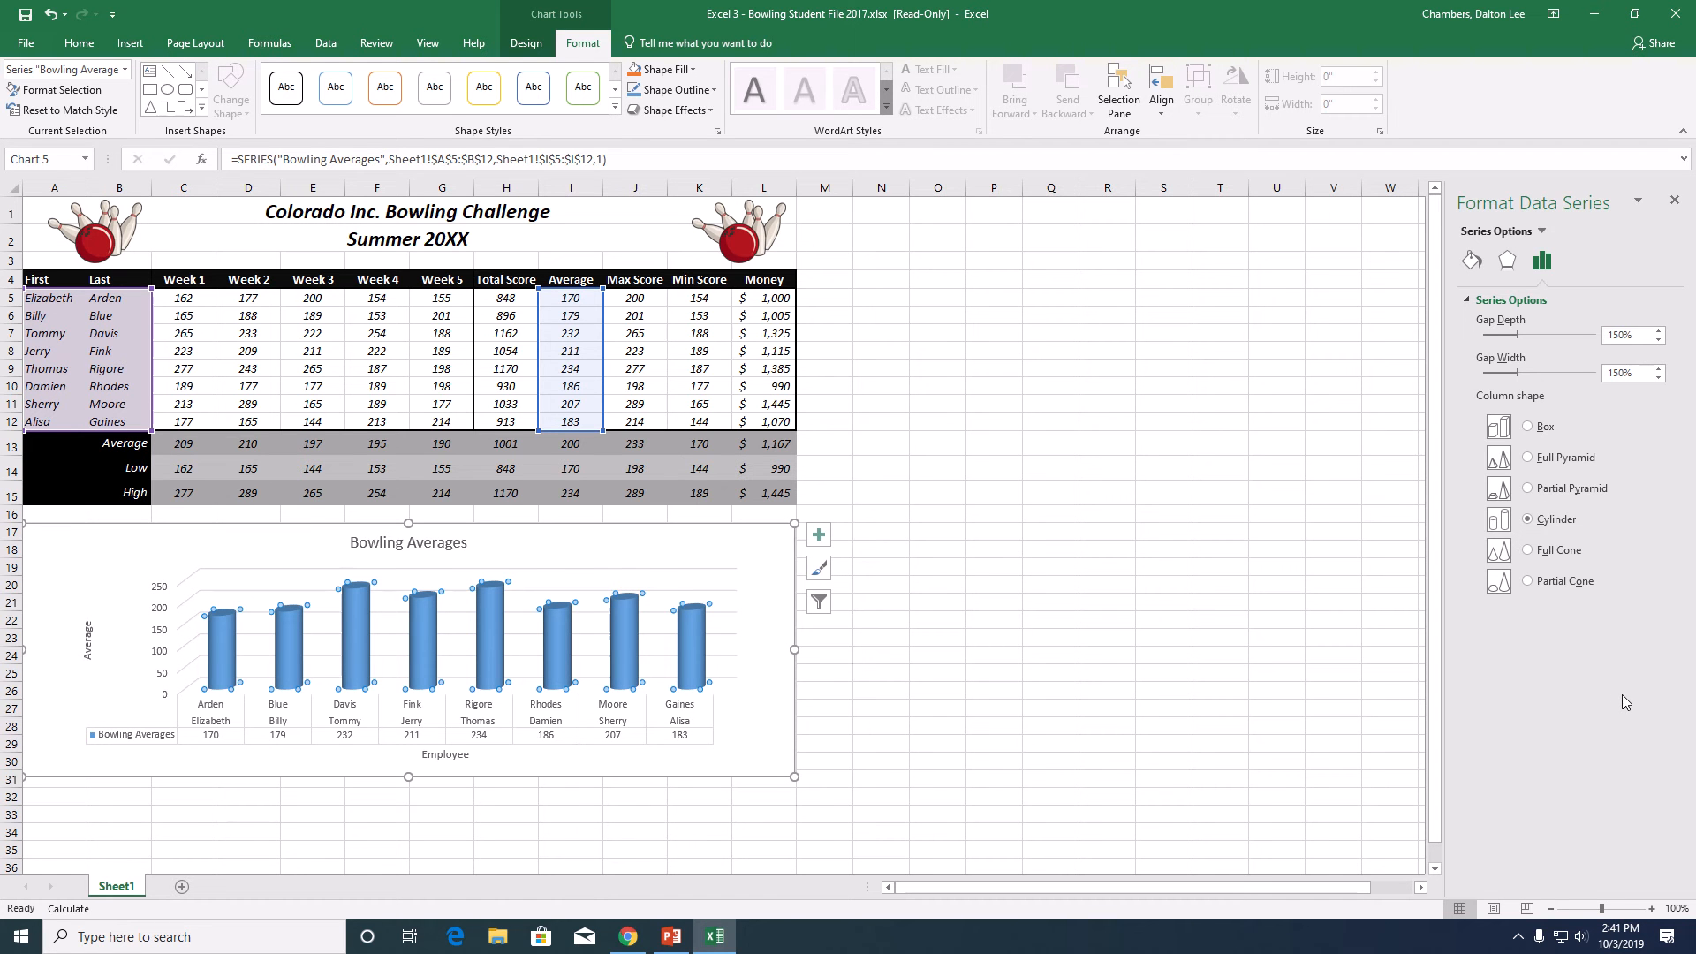
- Apply a gradient fill to the chart's cylinders, spread out the middle gradient stops and color the first stop dark red
left_click(1473, 264)
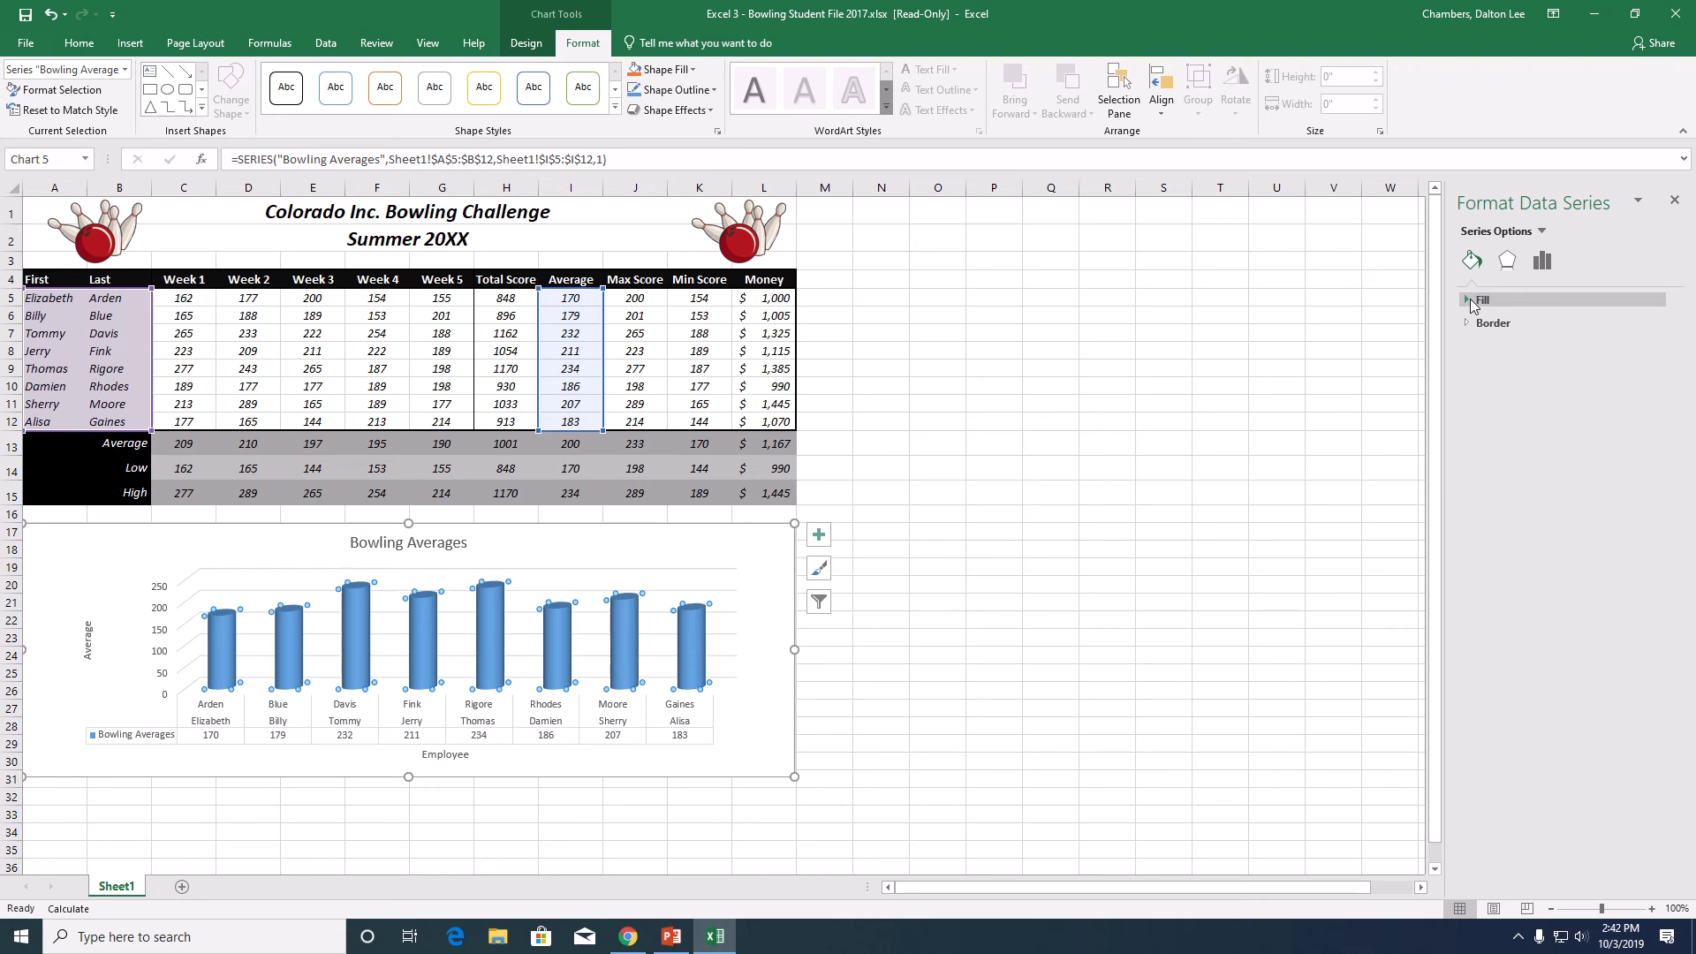
left_click(1478, 302)
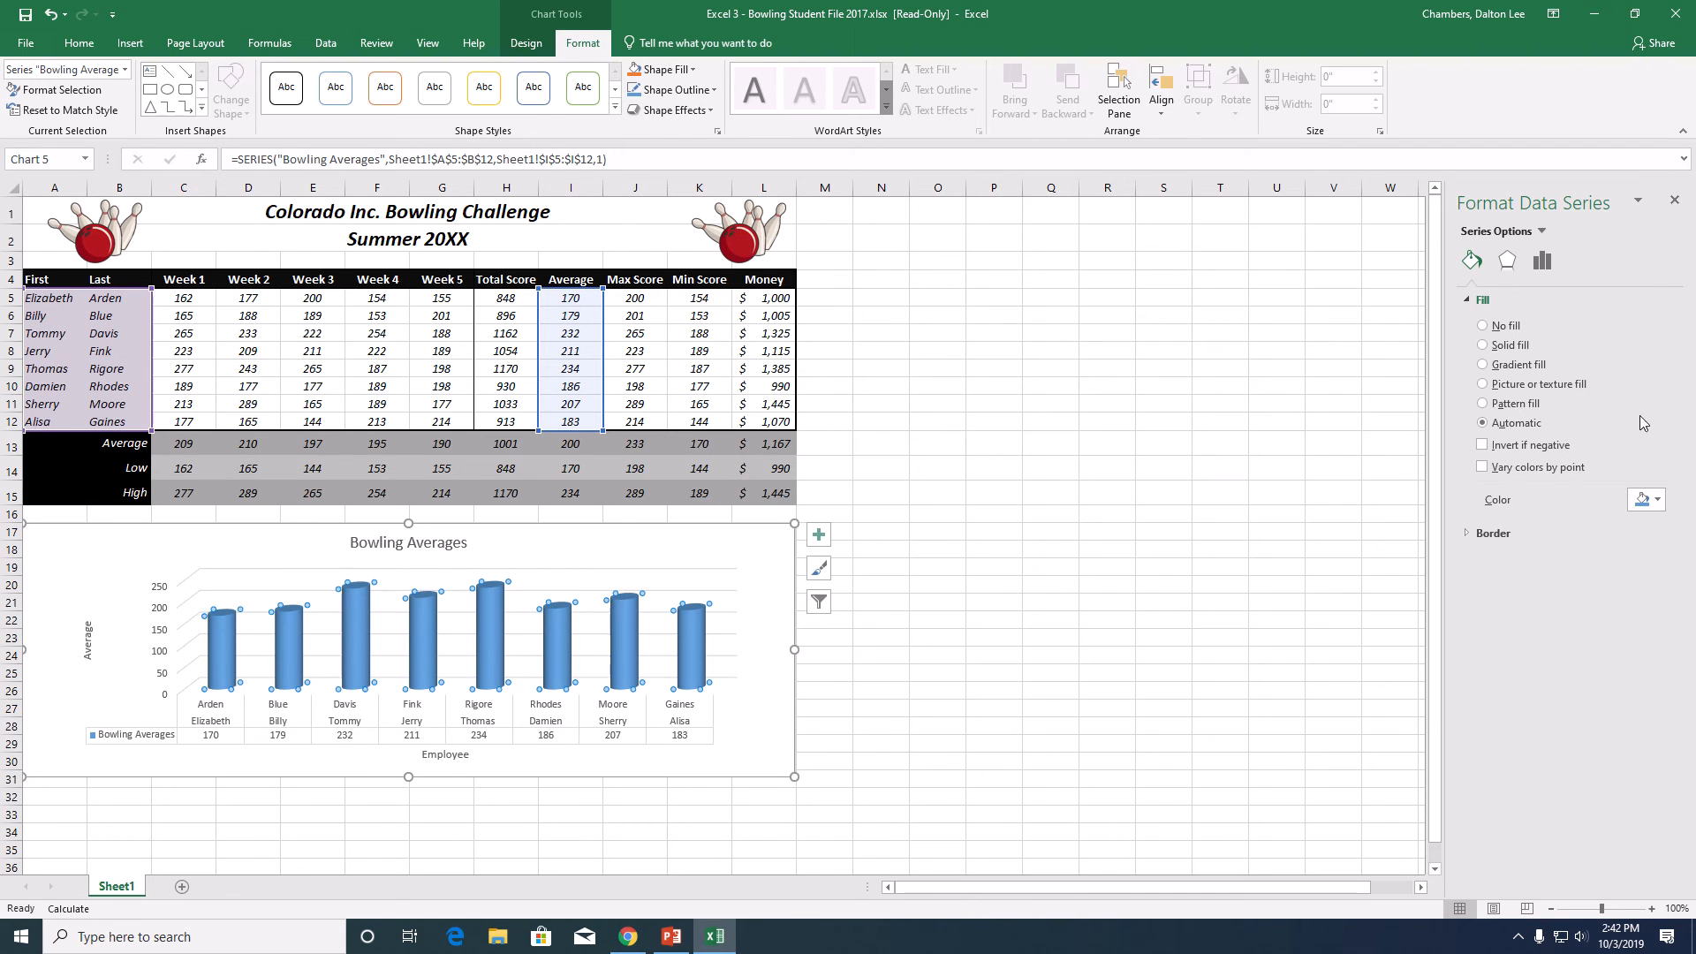
left_click(1513, 365)
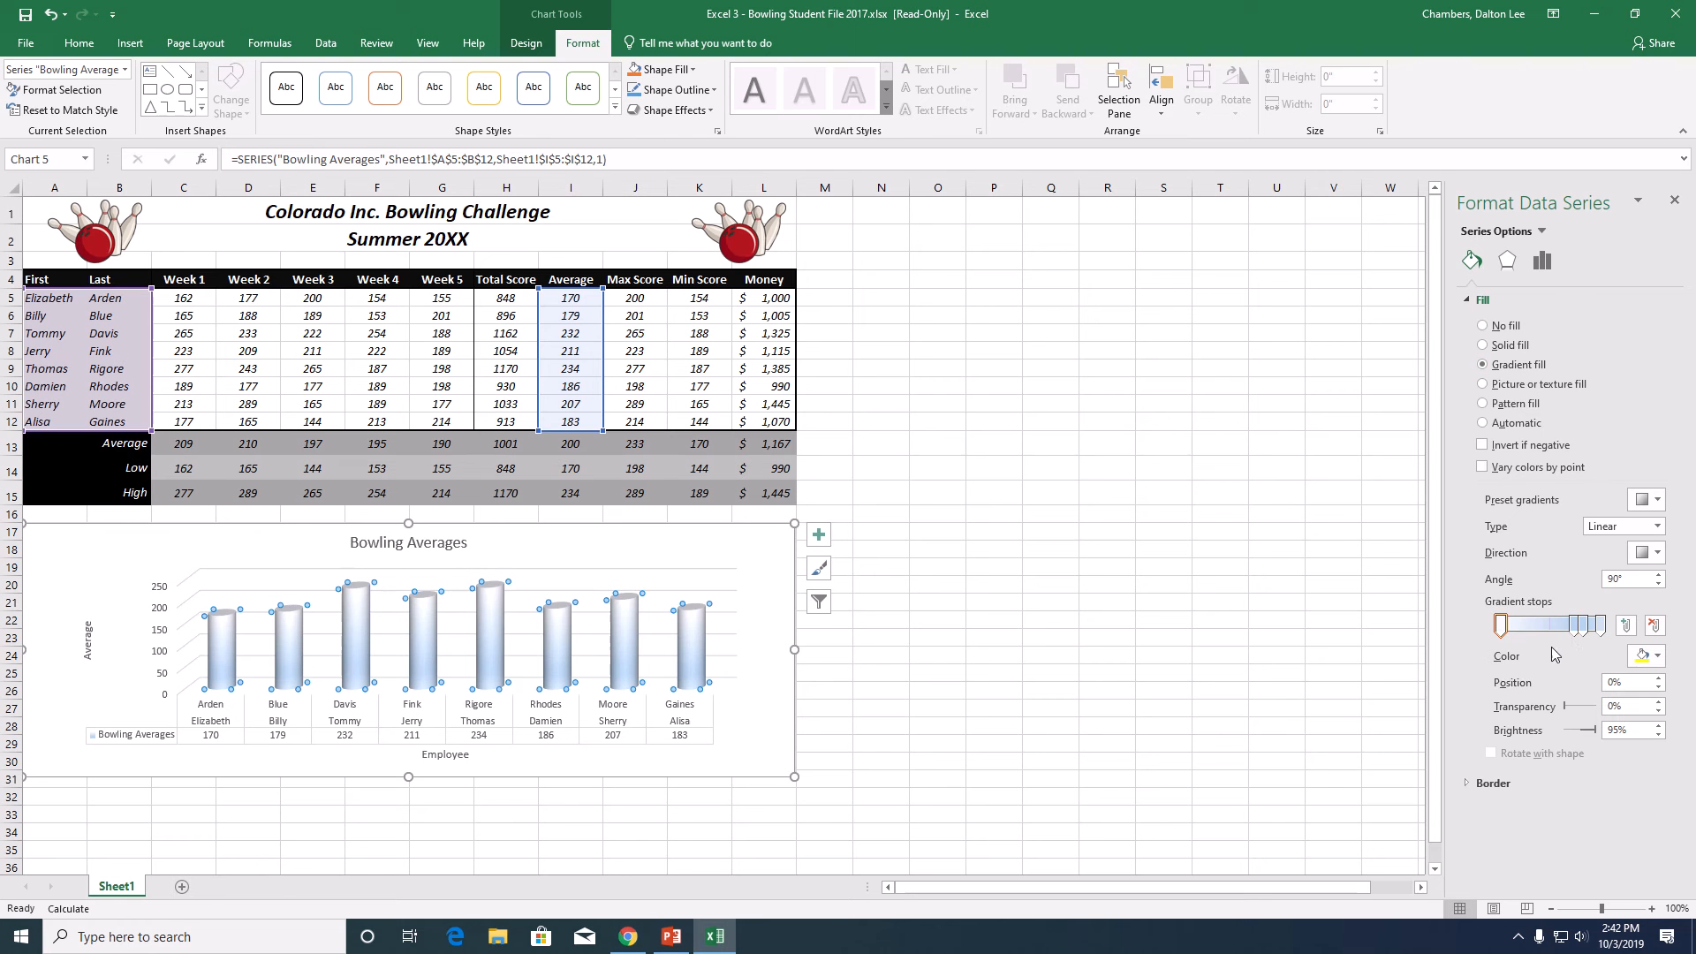
mouse_move(1579, 625)
left_mouse_down()
mouse_move(1529, 625)
mouse_move(1568, 627)
left_mouse_up()
left_click(1500, 625)
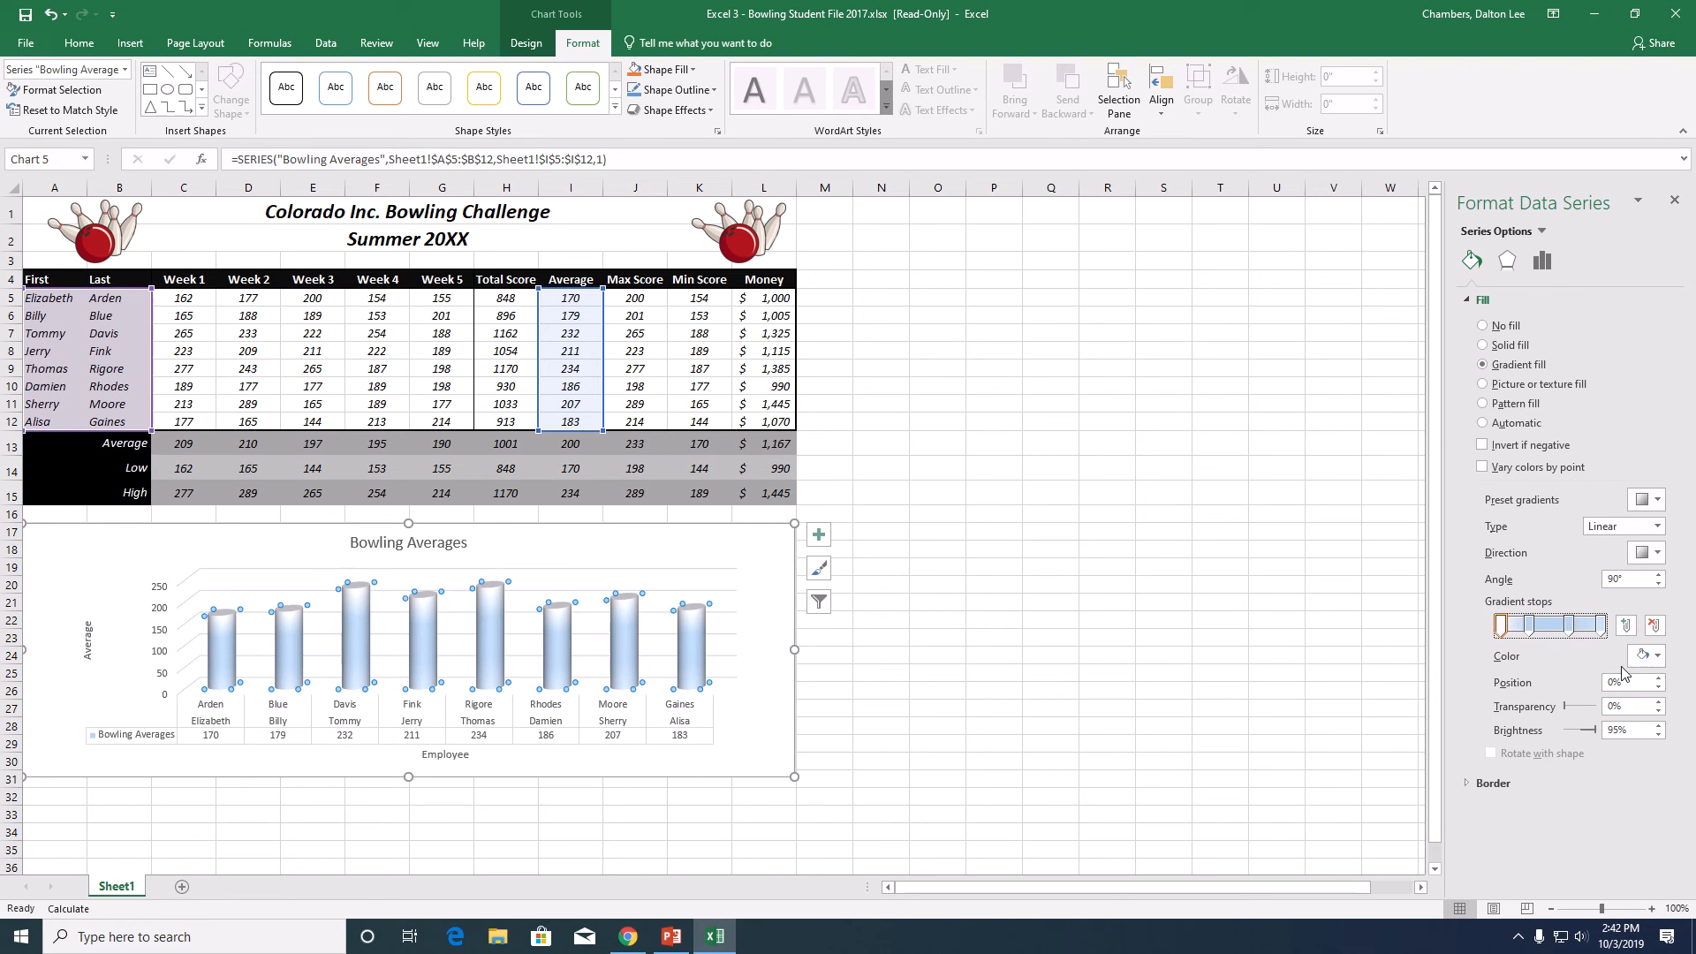
left_click(1644, 656)
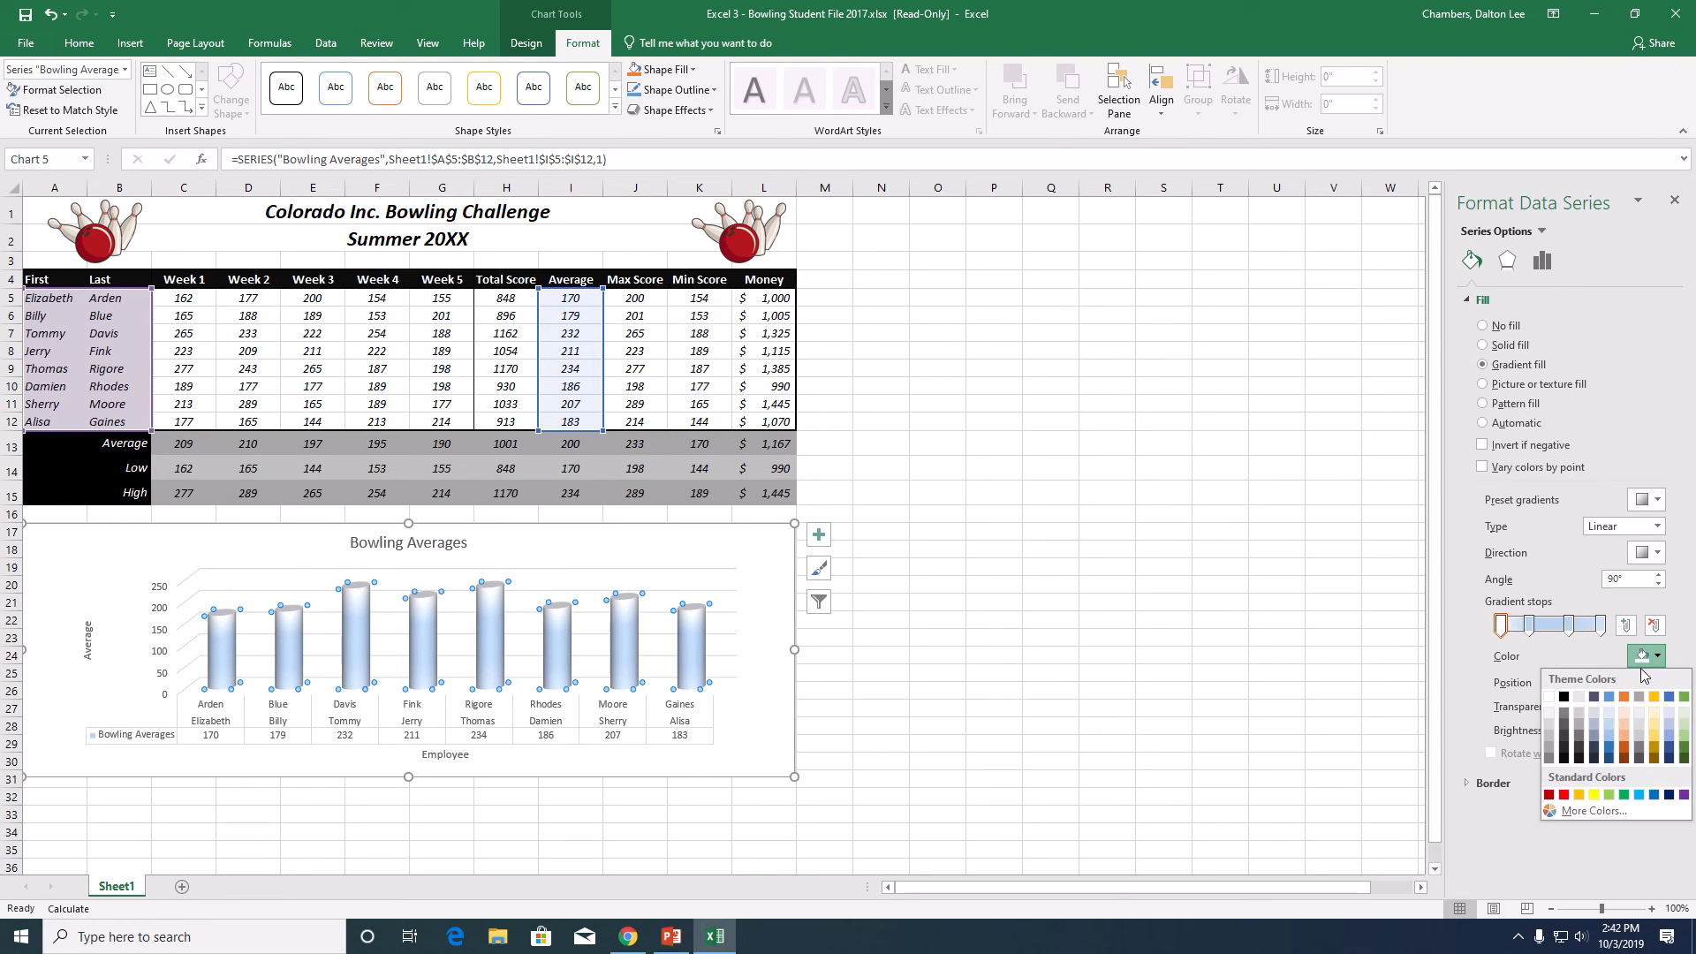
left_click(1553, 794)
- Shift the two middle gradient stops closer together and color the second stop red
left_click(1531, 627)
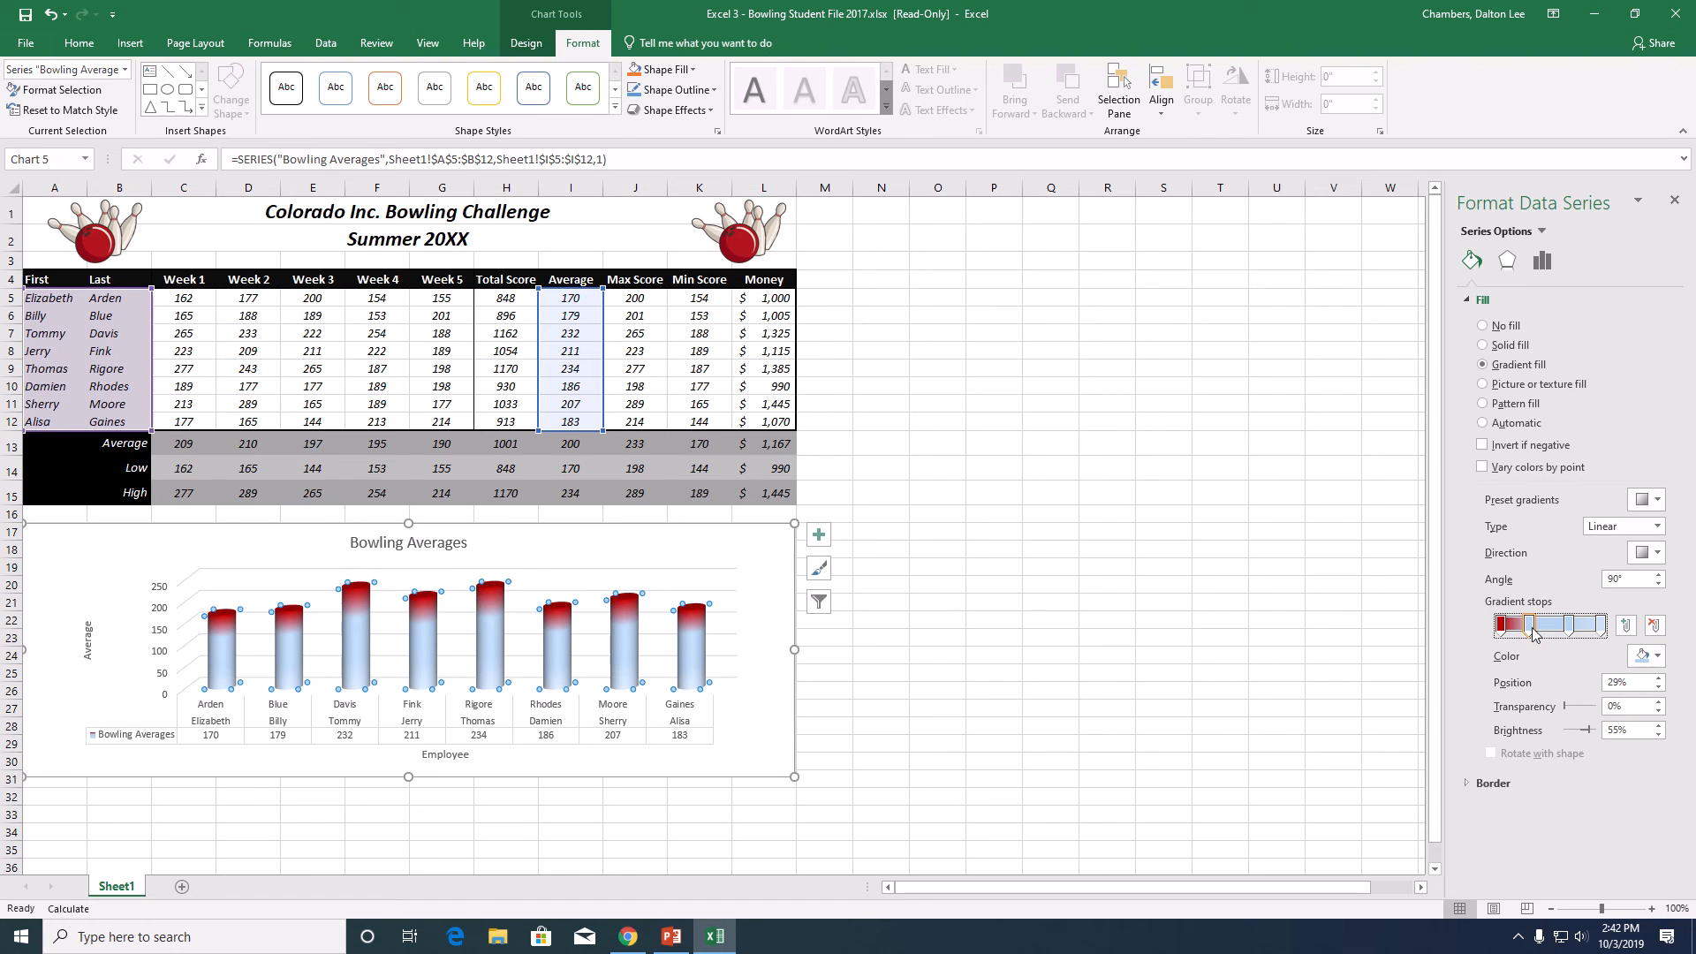
left_click_drag(1533, 634, 1561, 636)
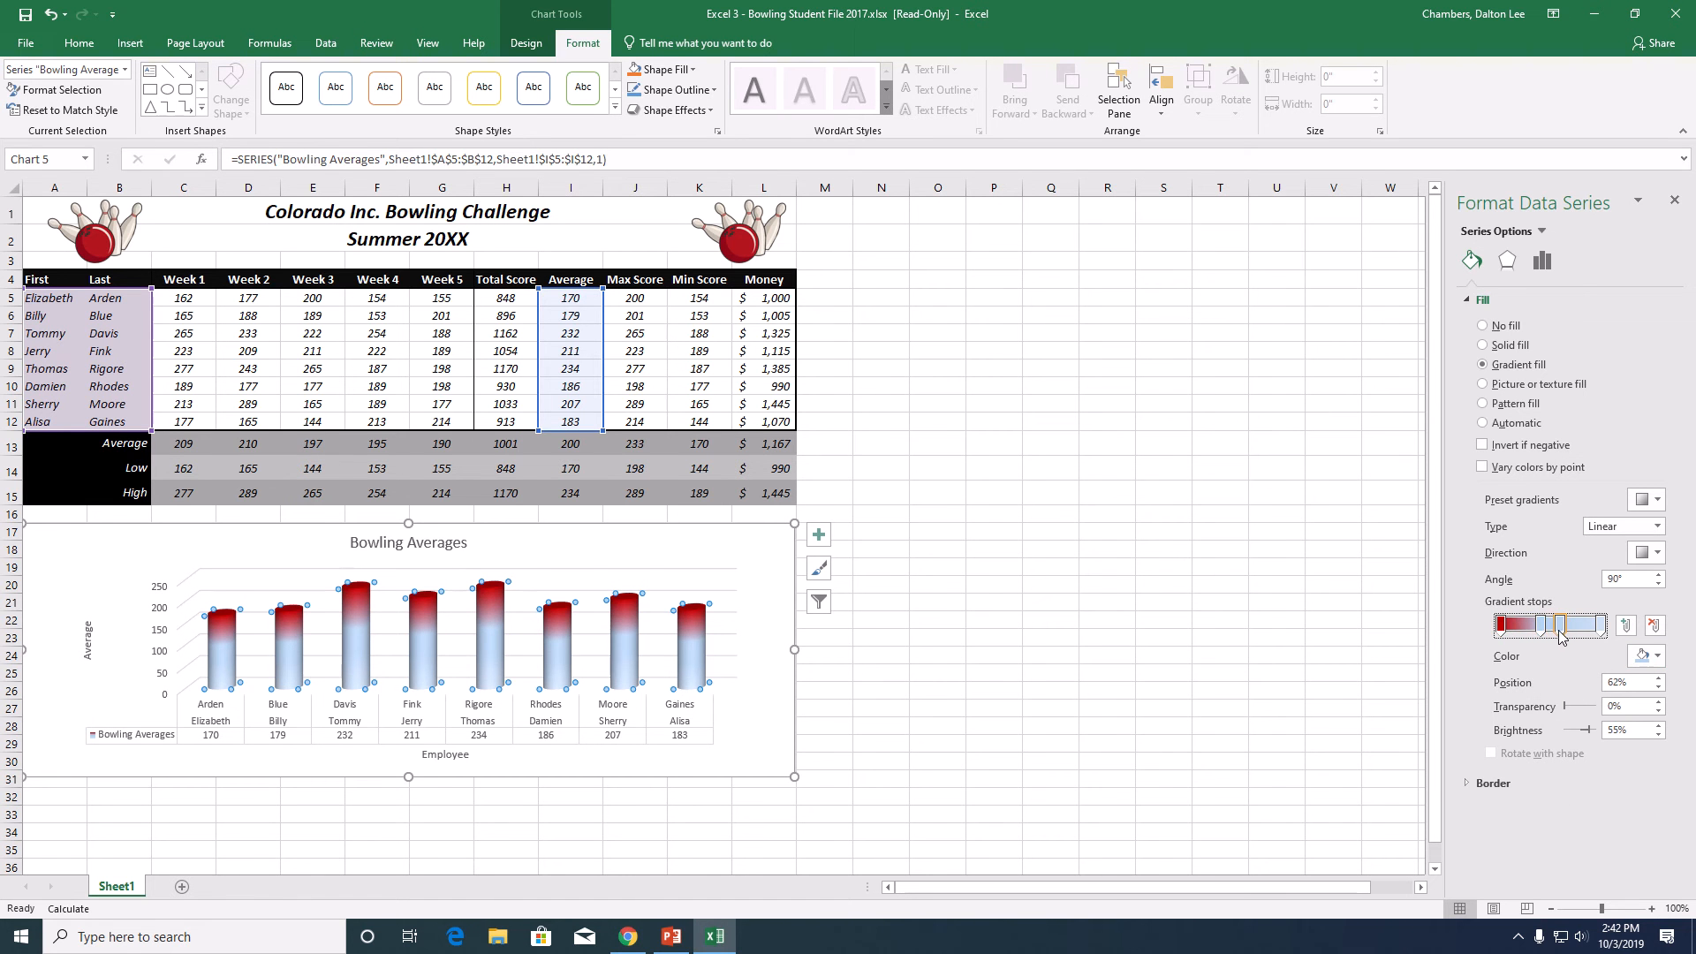
left_click(1540, 629)
left_click(1645, 656)
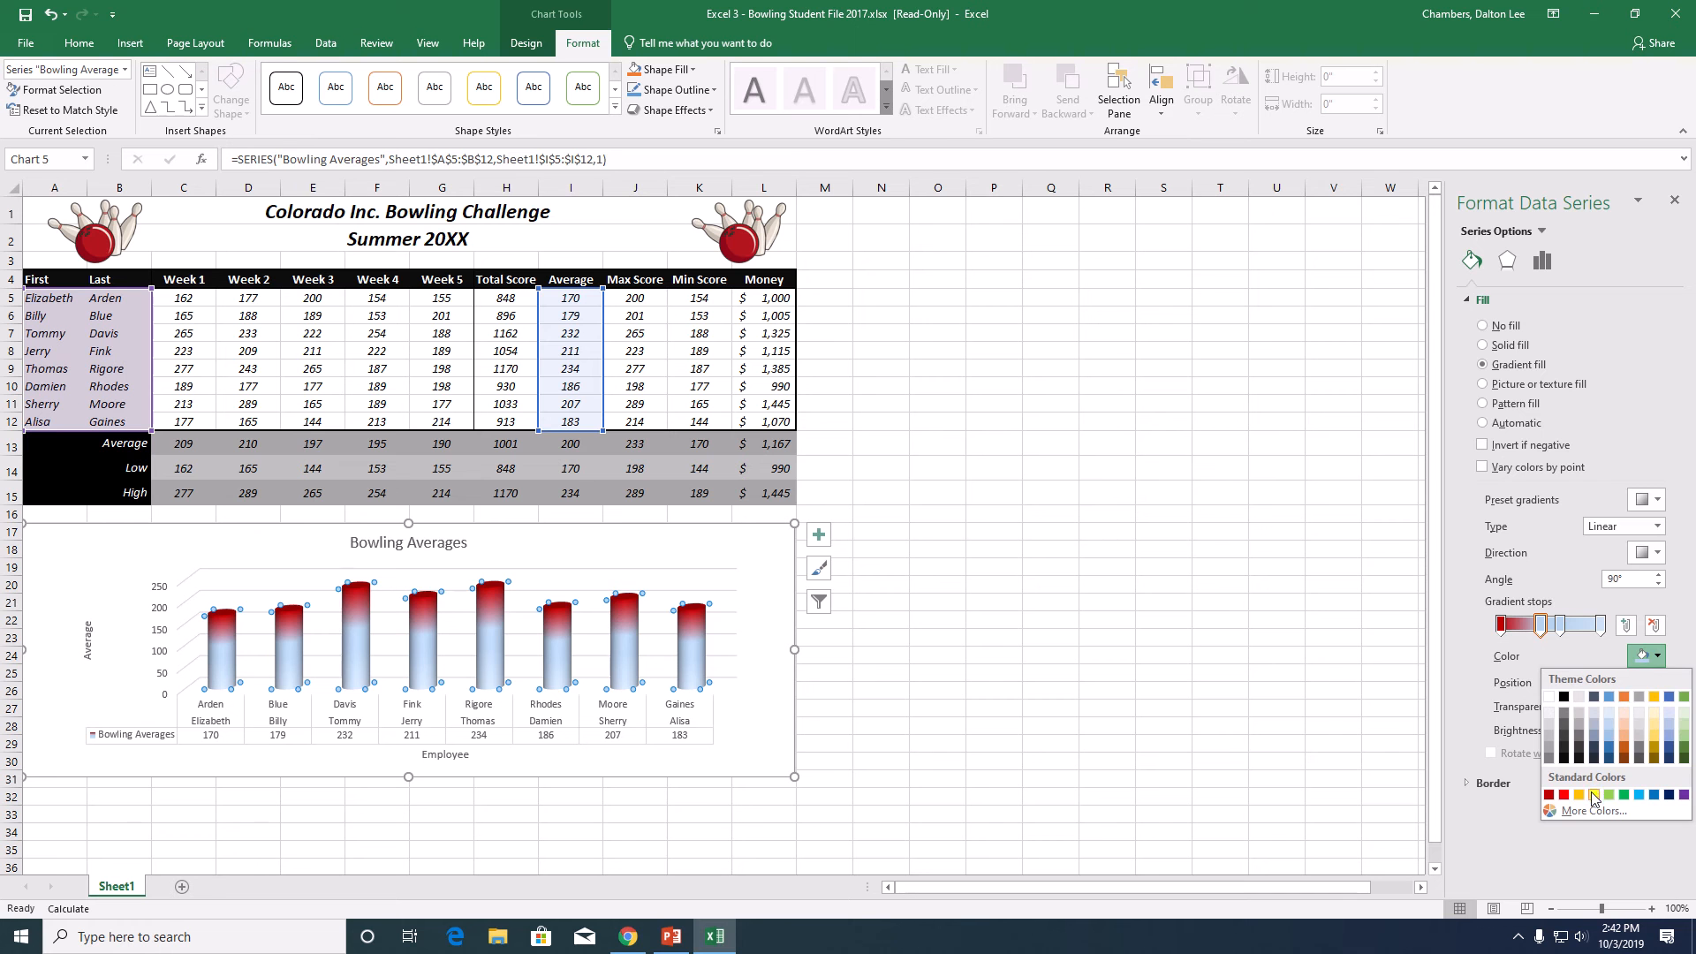
left_click(1564, 795)
- Color the third and last gradient stops of the cylinder fill red, and deselect the chart
left_click(1560, 627)
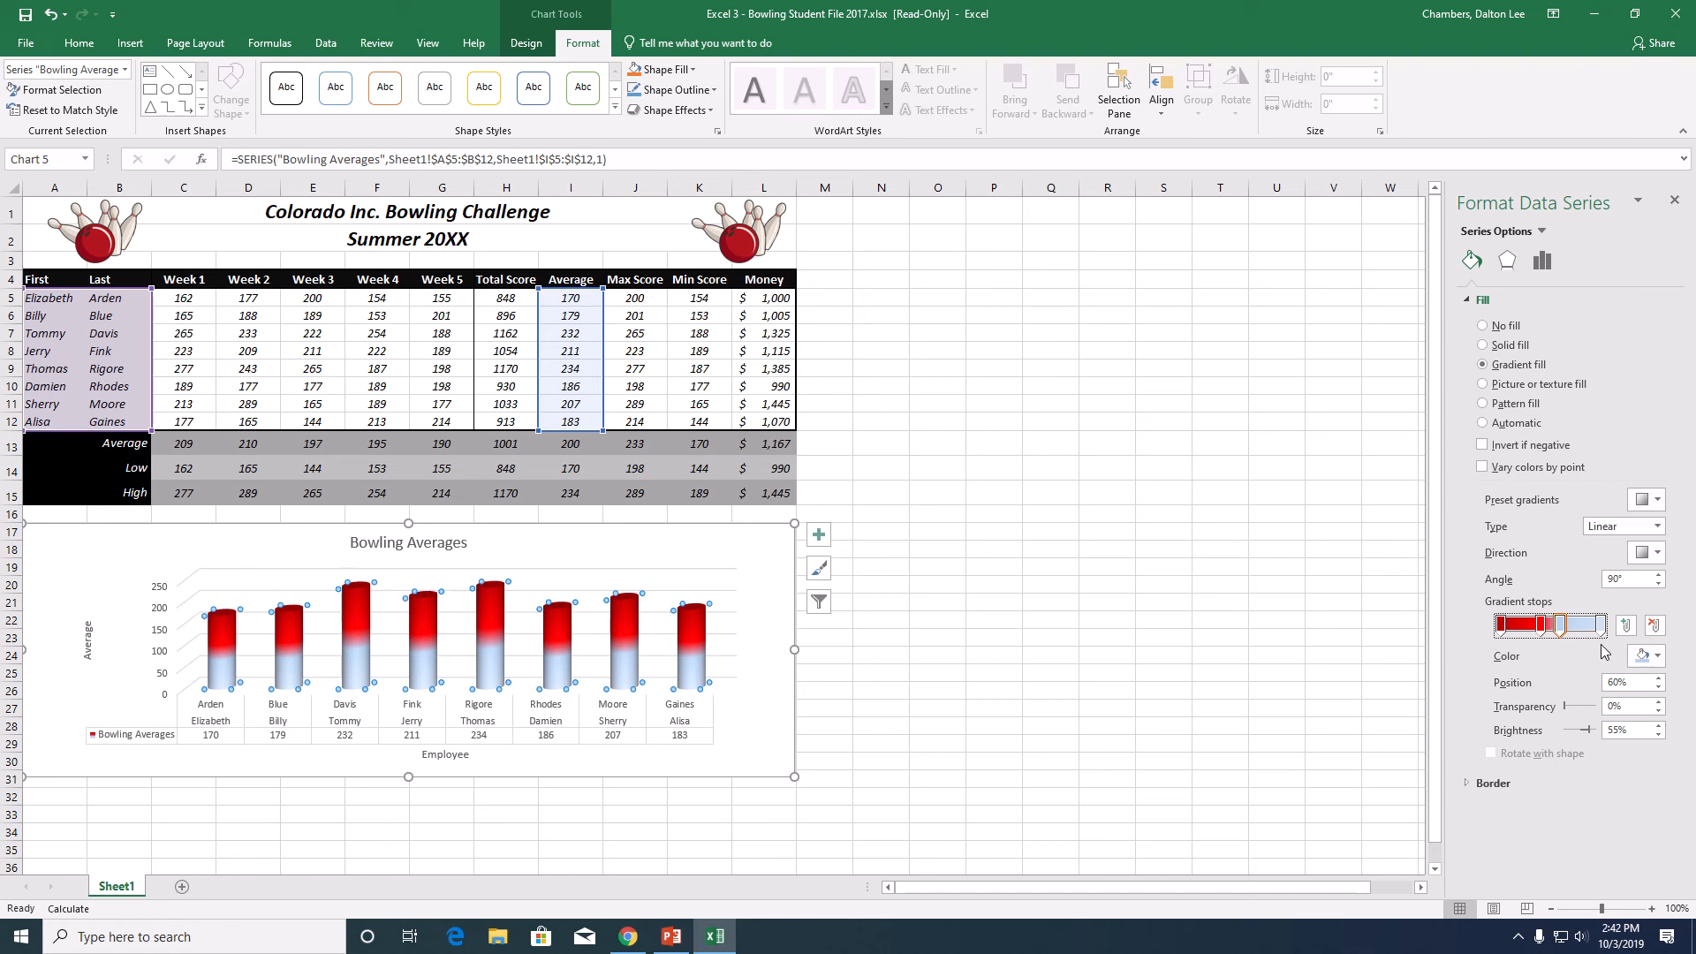
left_click(1661, 655)
left_click(1570, 796)
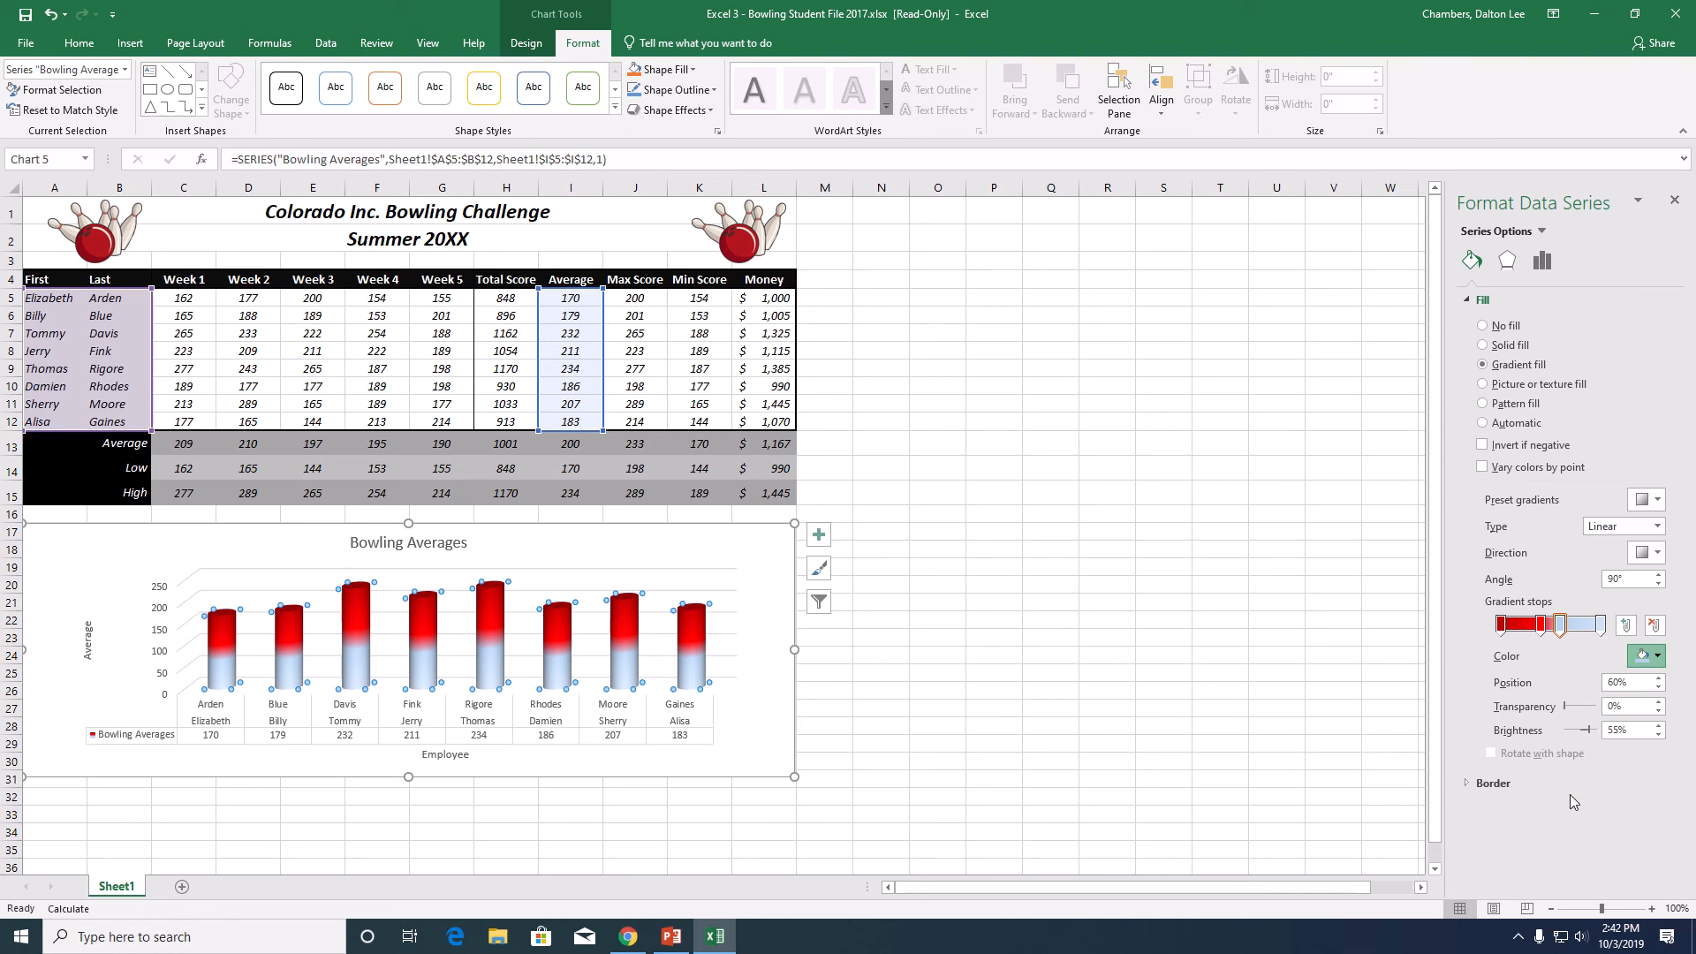
left_click(1600, 625)
left_click(1661, 656)
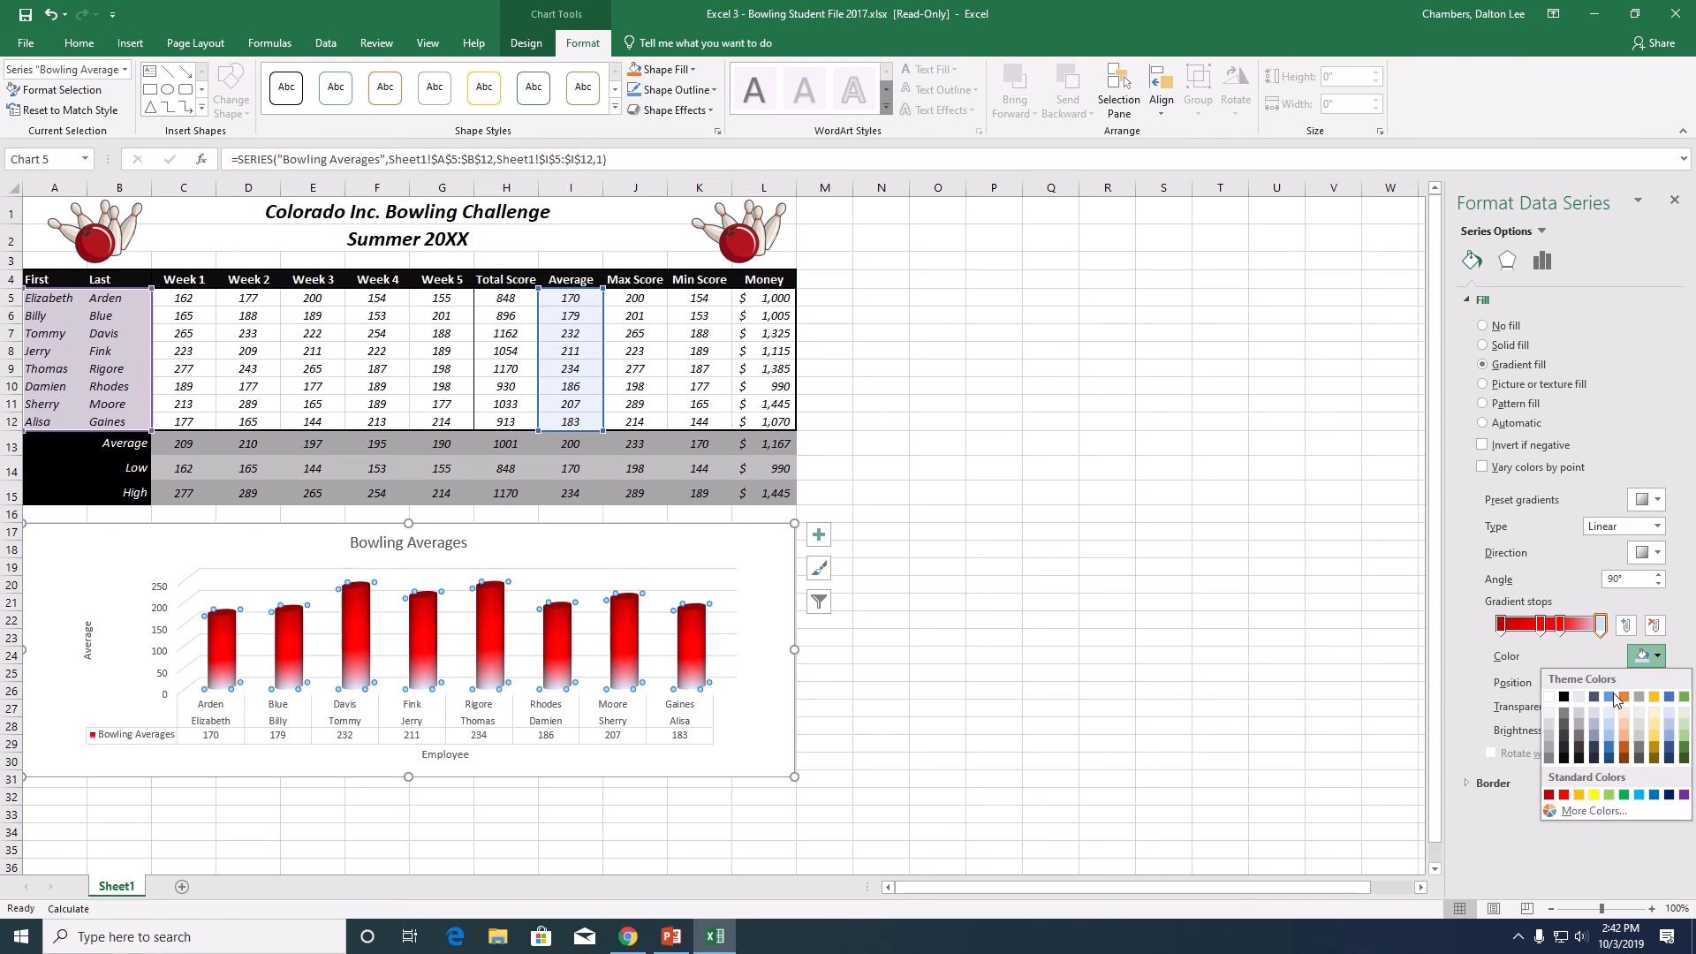
left_click(1564, 794)
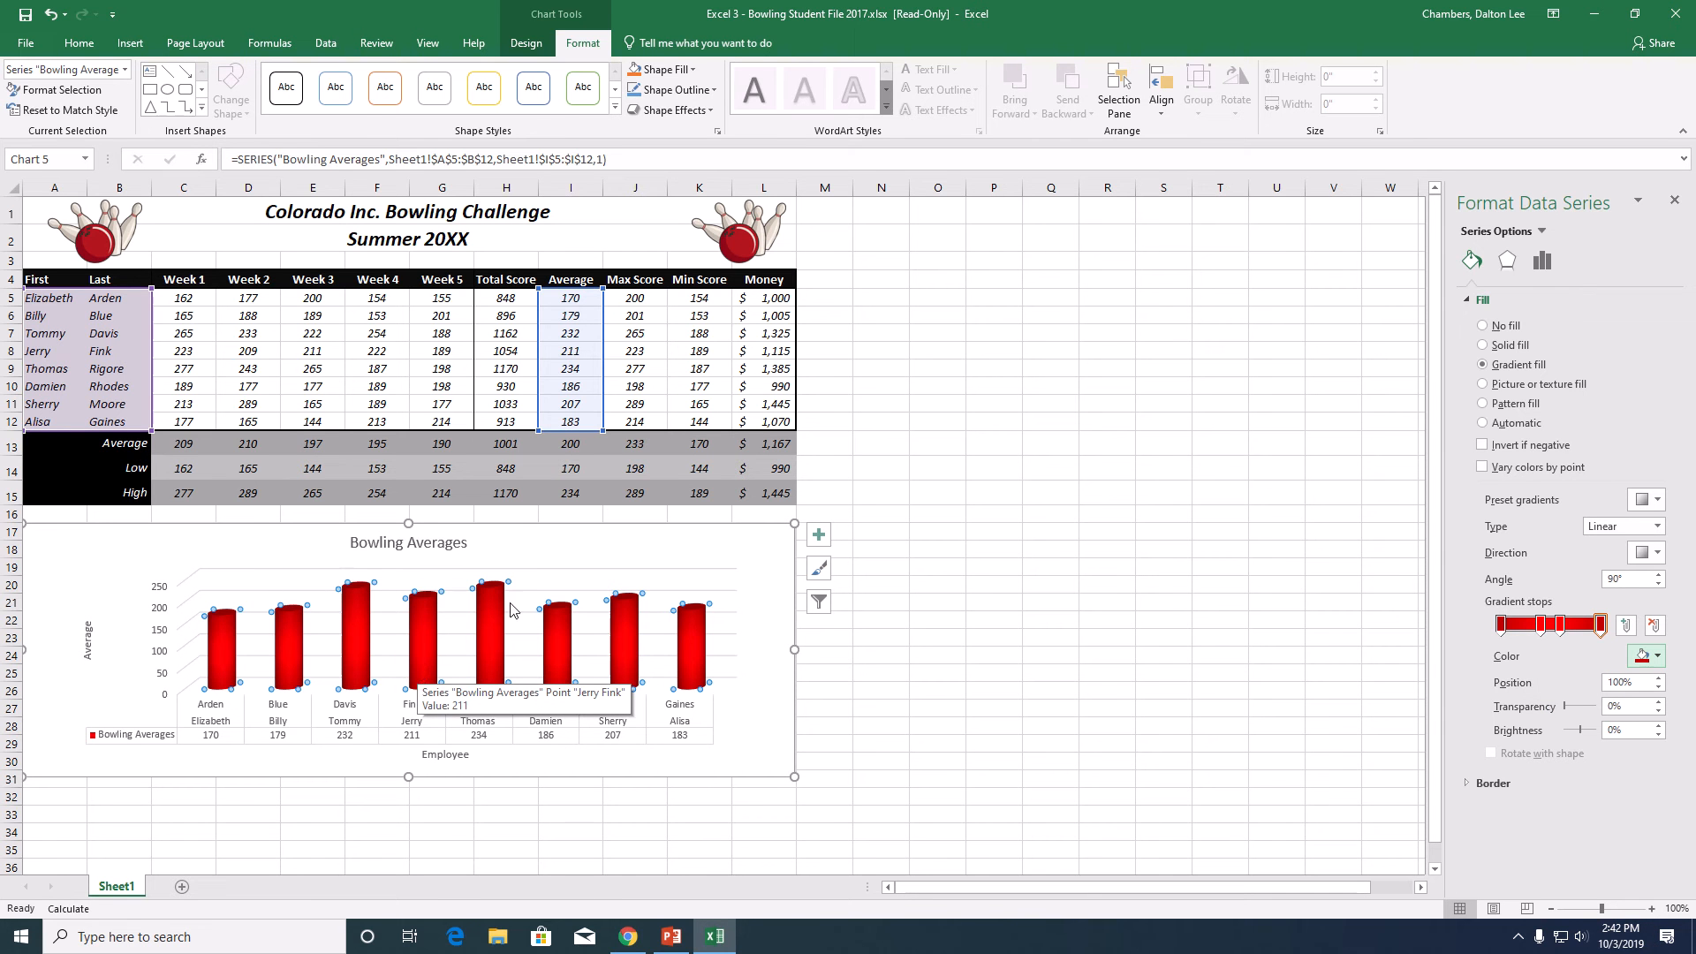
left_click(897, 664)
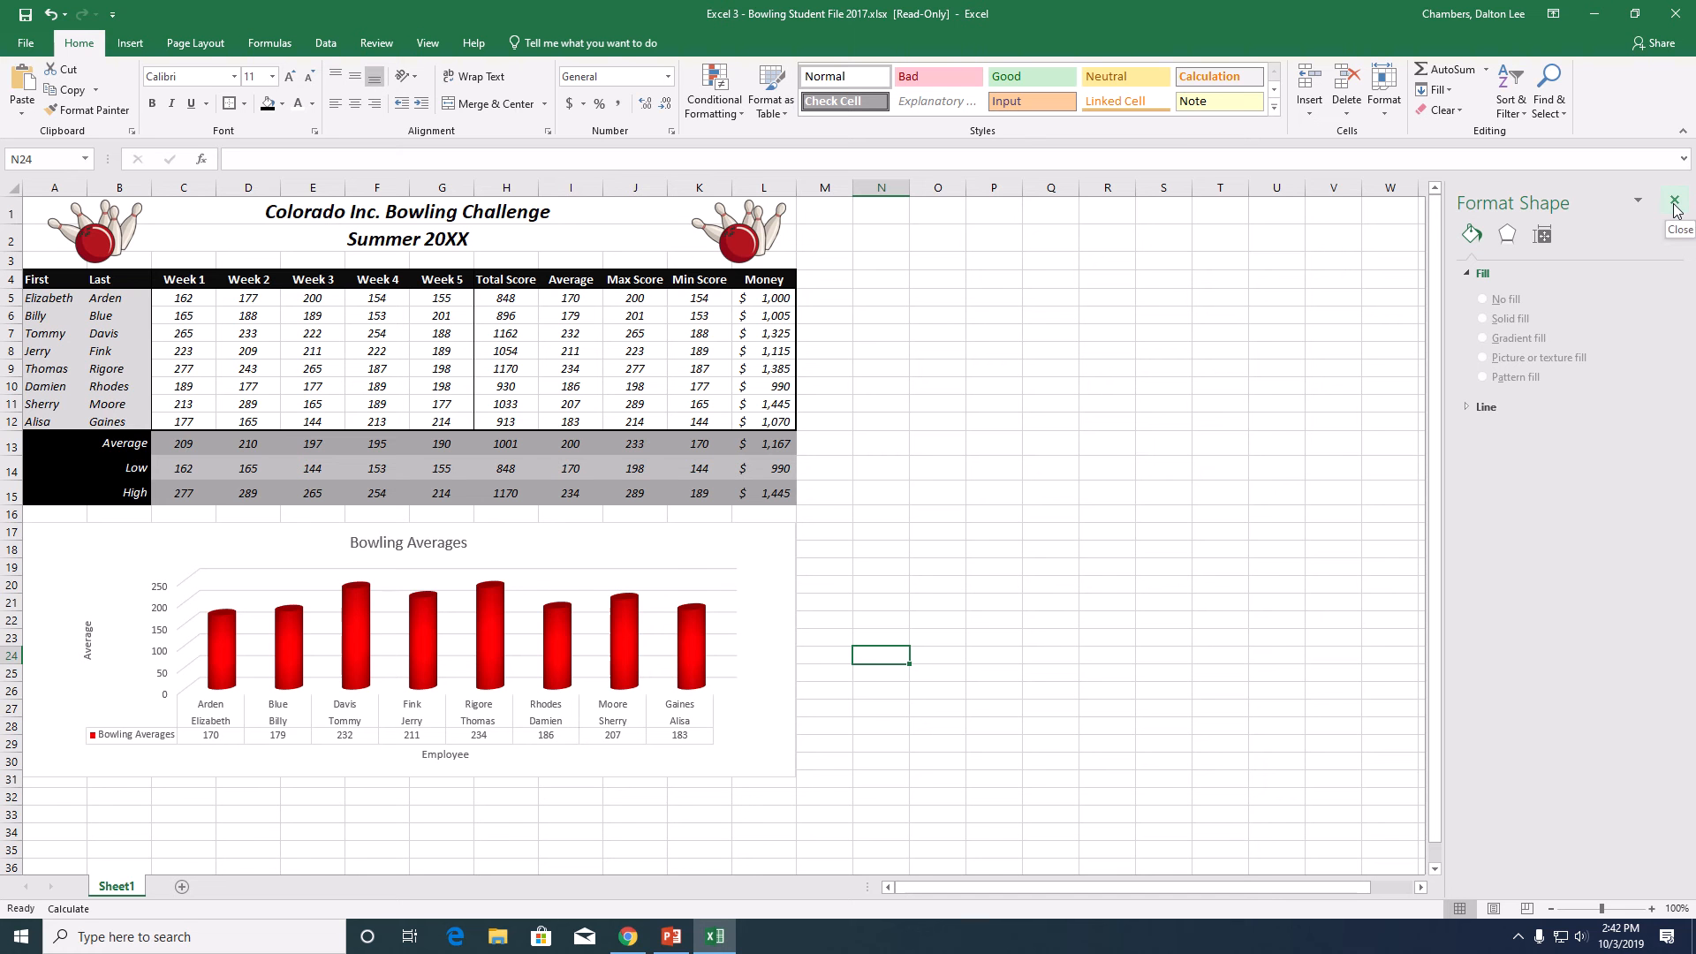
- Open the border formatting options for the Bowling Averages chart area
left_click(749, 558)
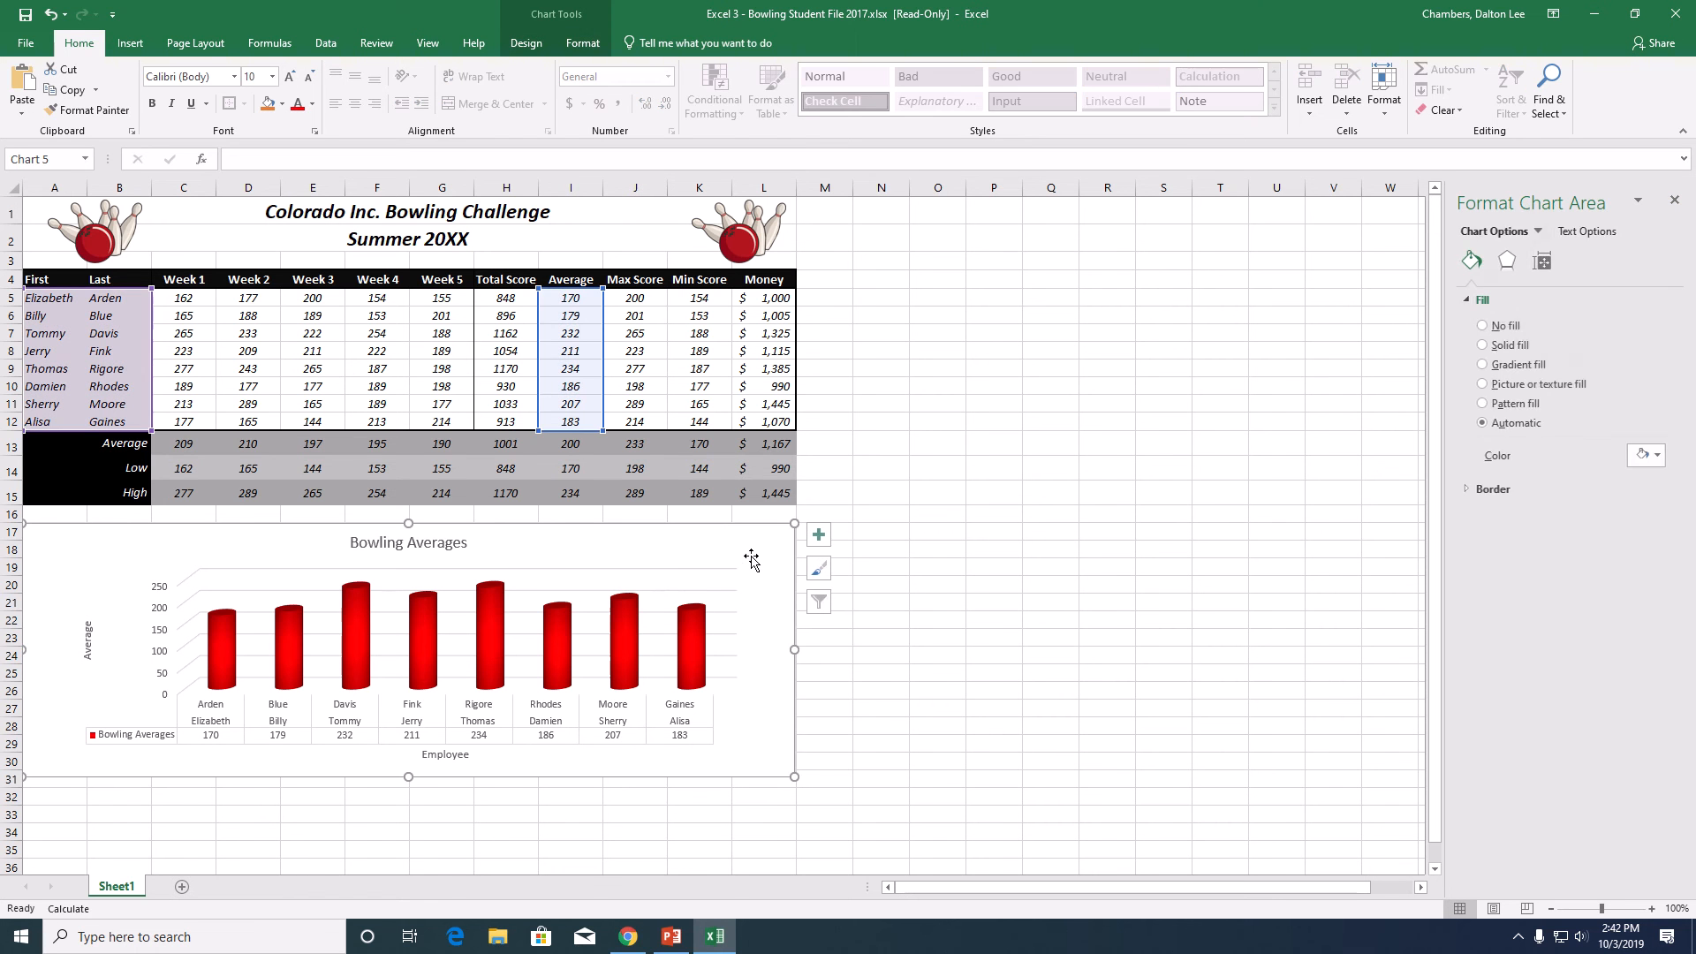
left_click(1507, 262)
left_click(1471, 260)
left_click(1462, 490)
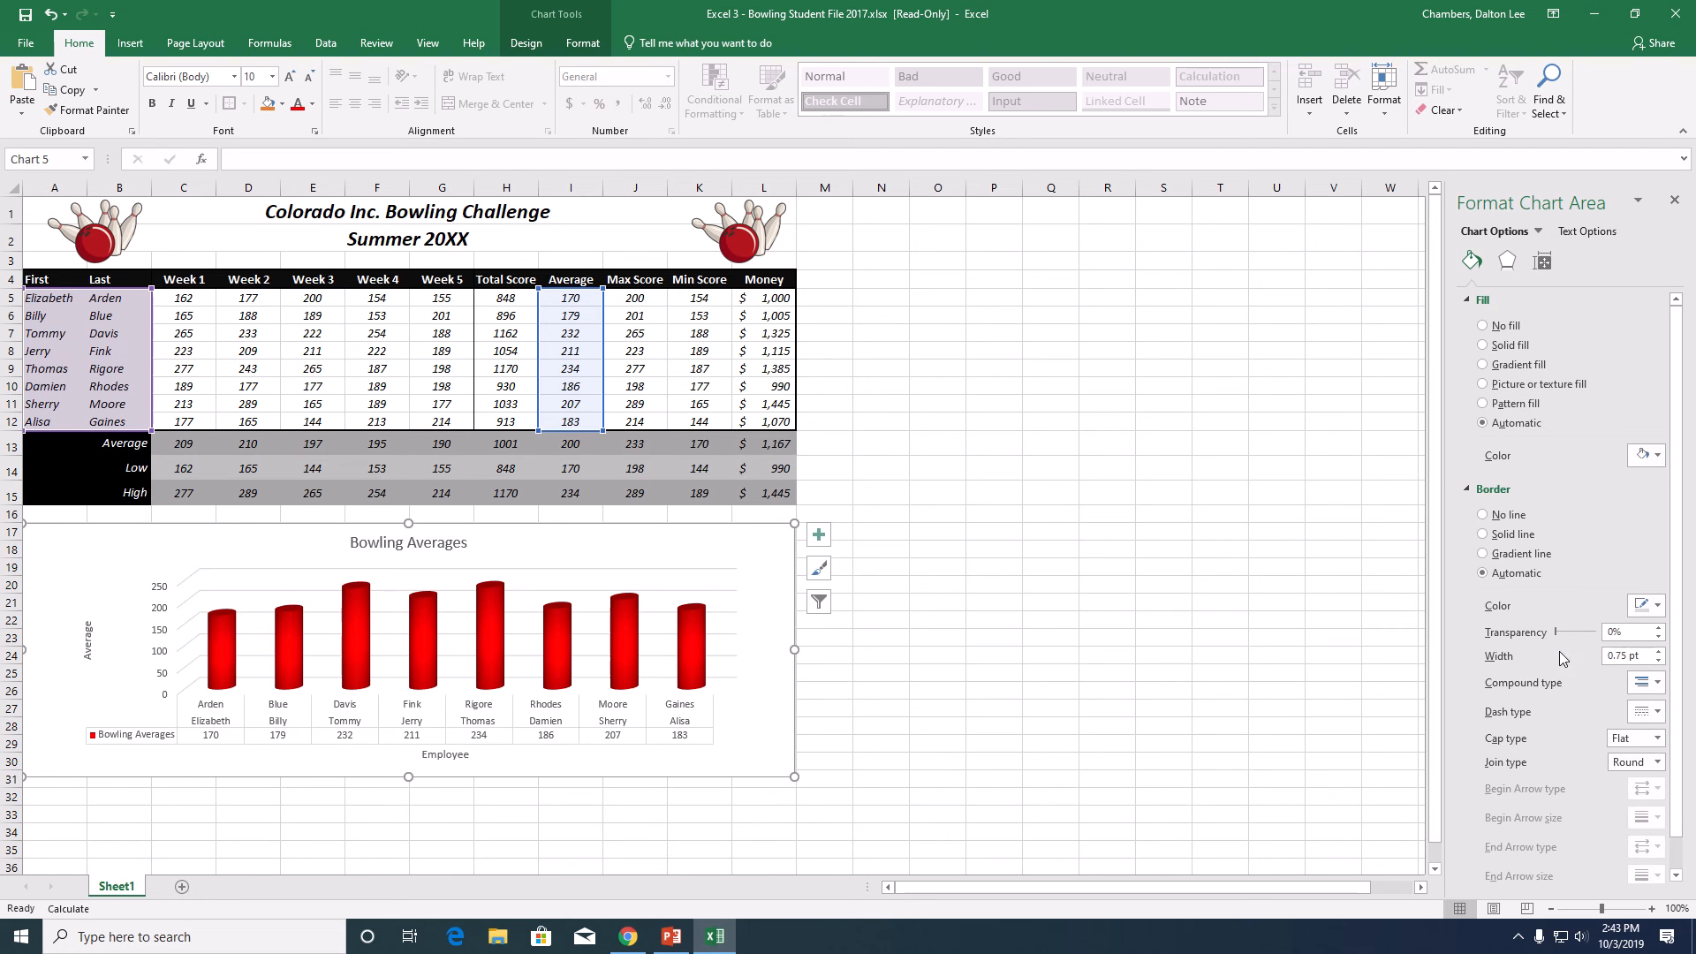
left_click(1468, 299)
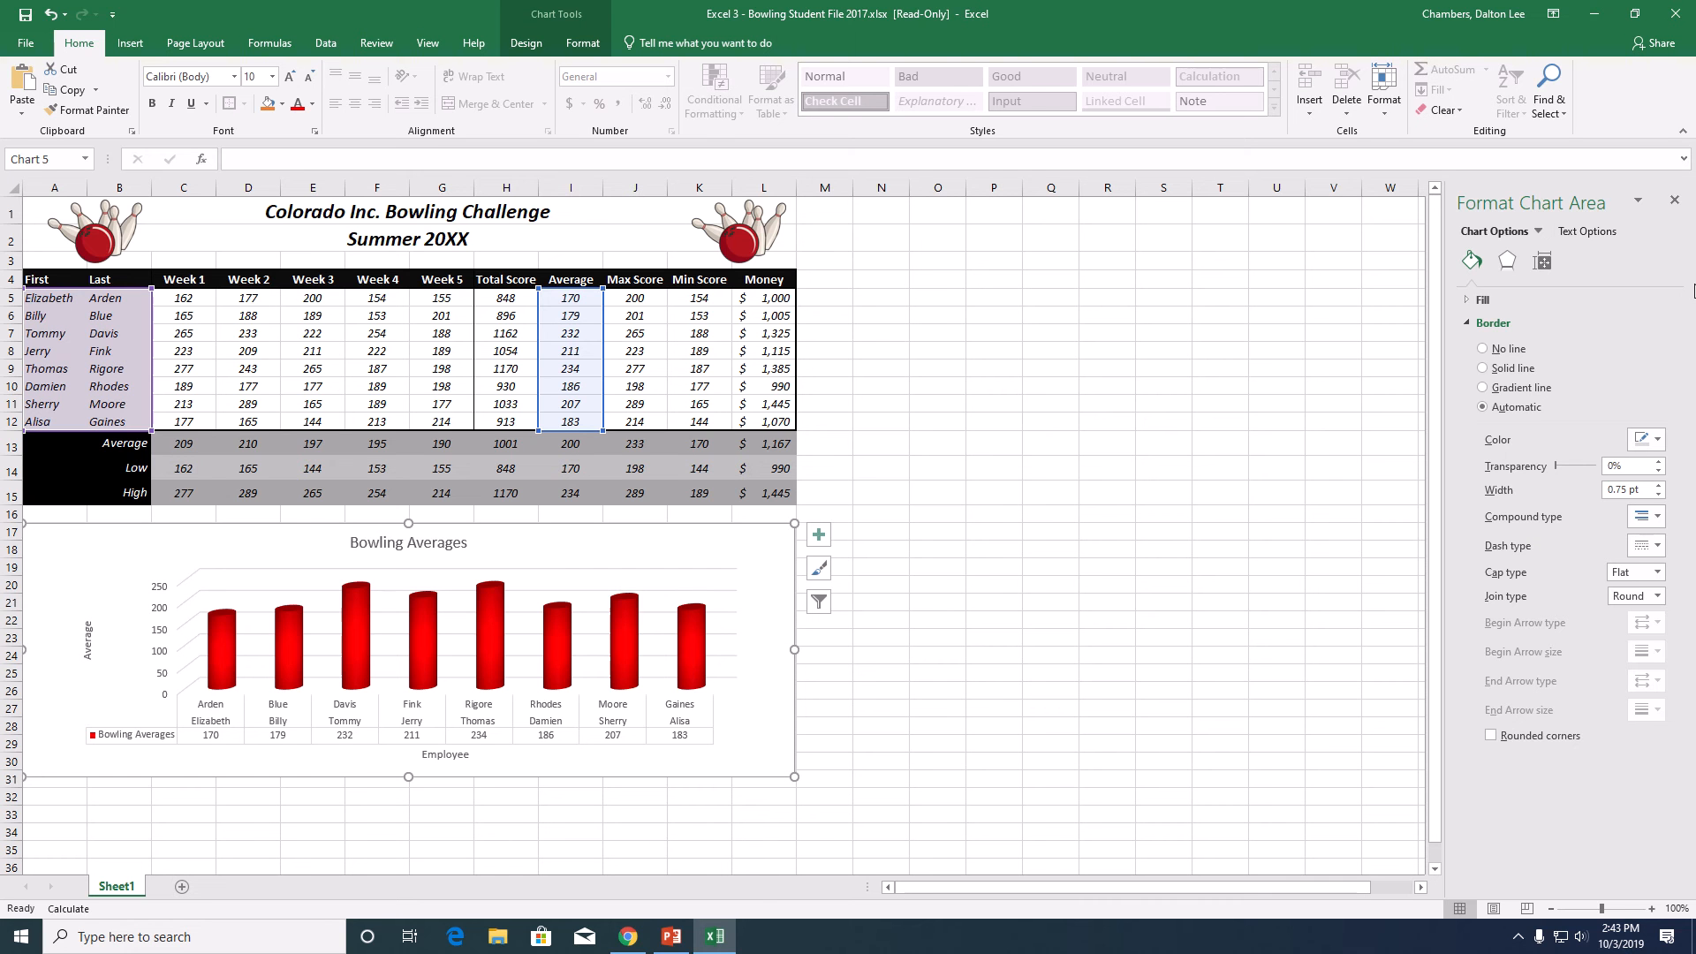
mouse_move(750, 26)
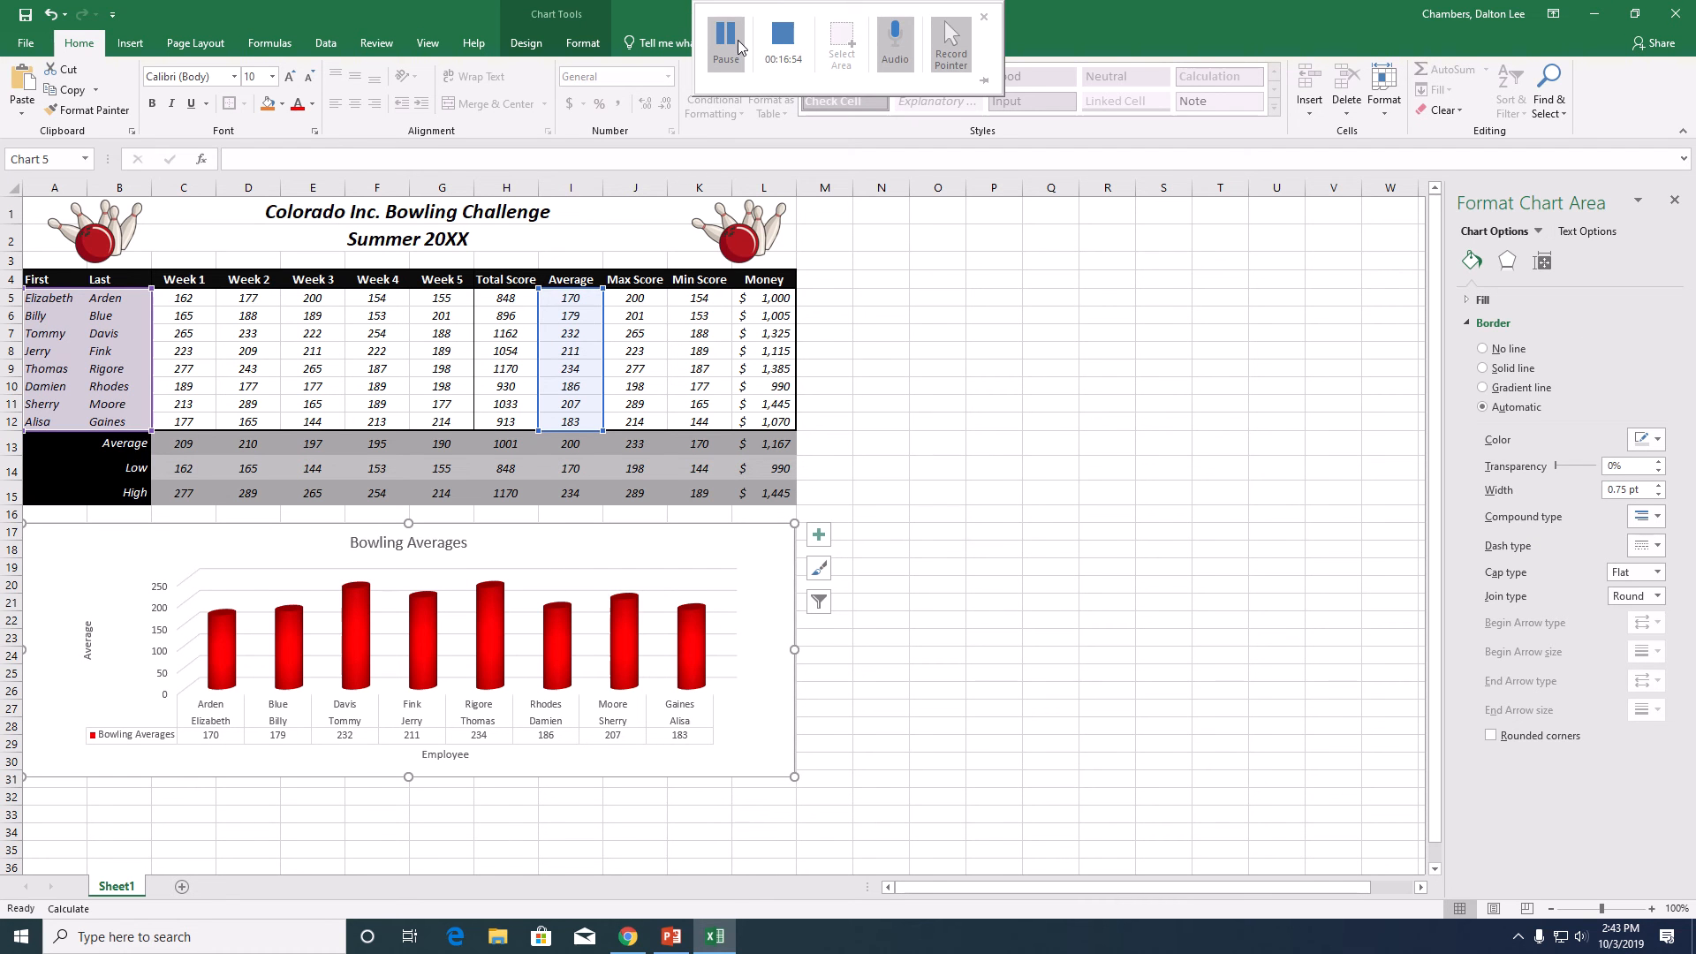
left_click(738, 40)
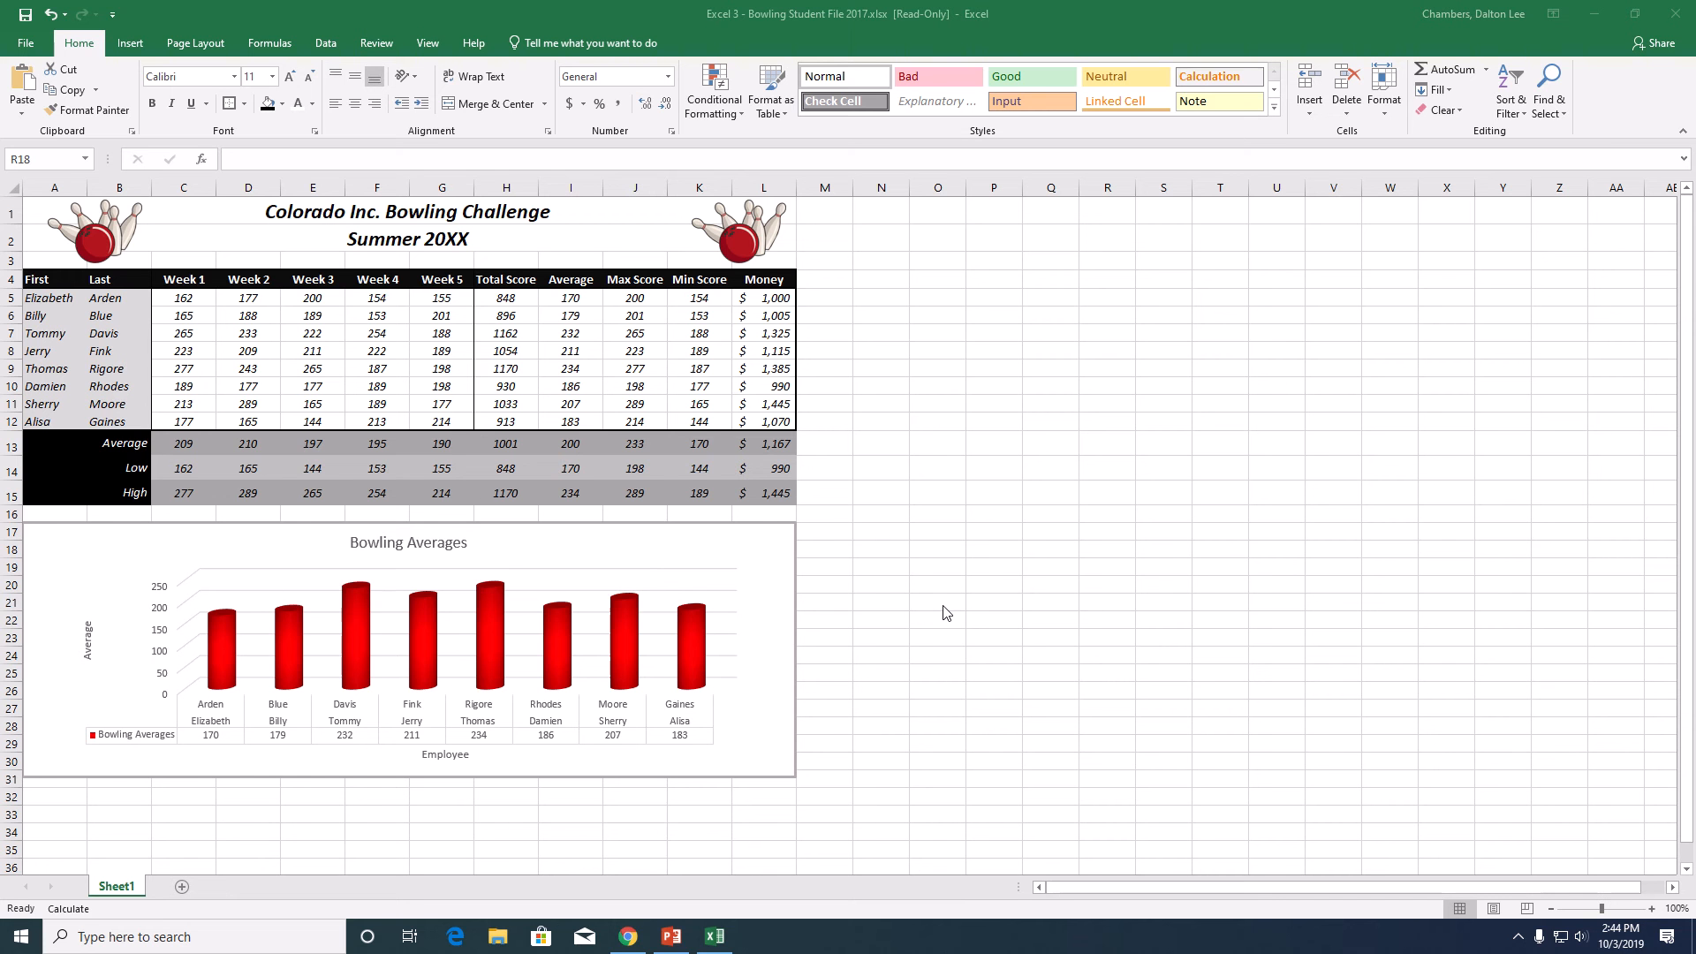
- Rename the Sheet1 worksheet as Bowling
left_click(129, 886)
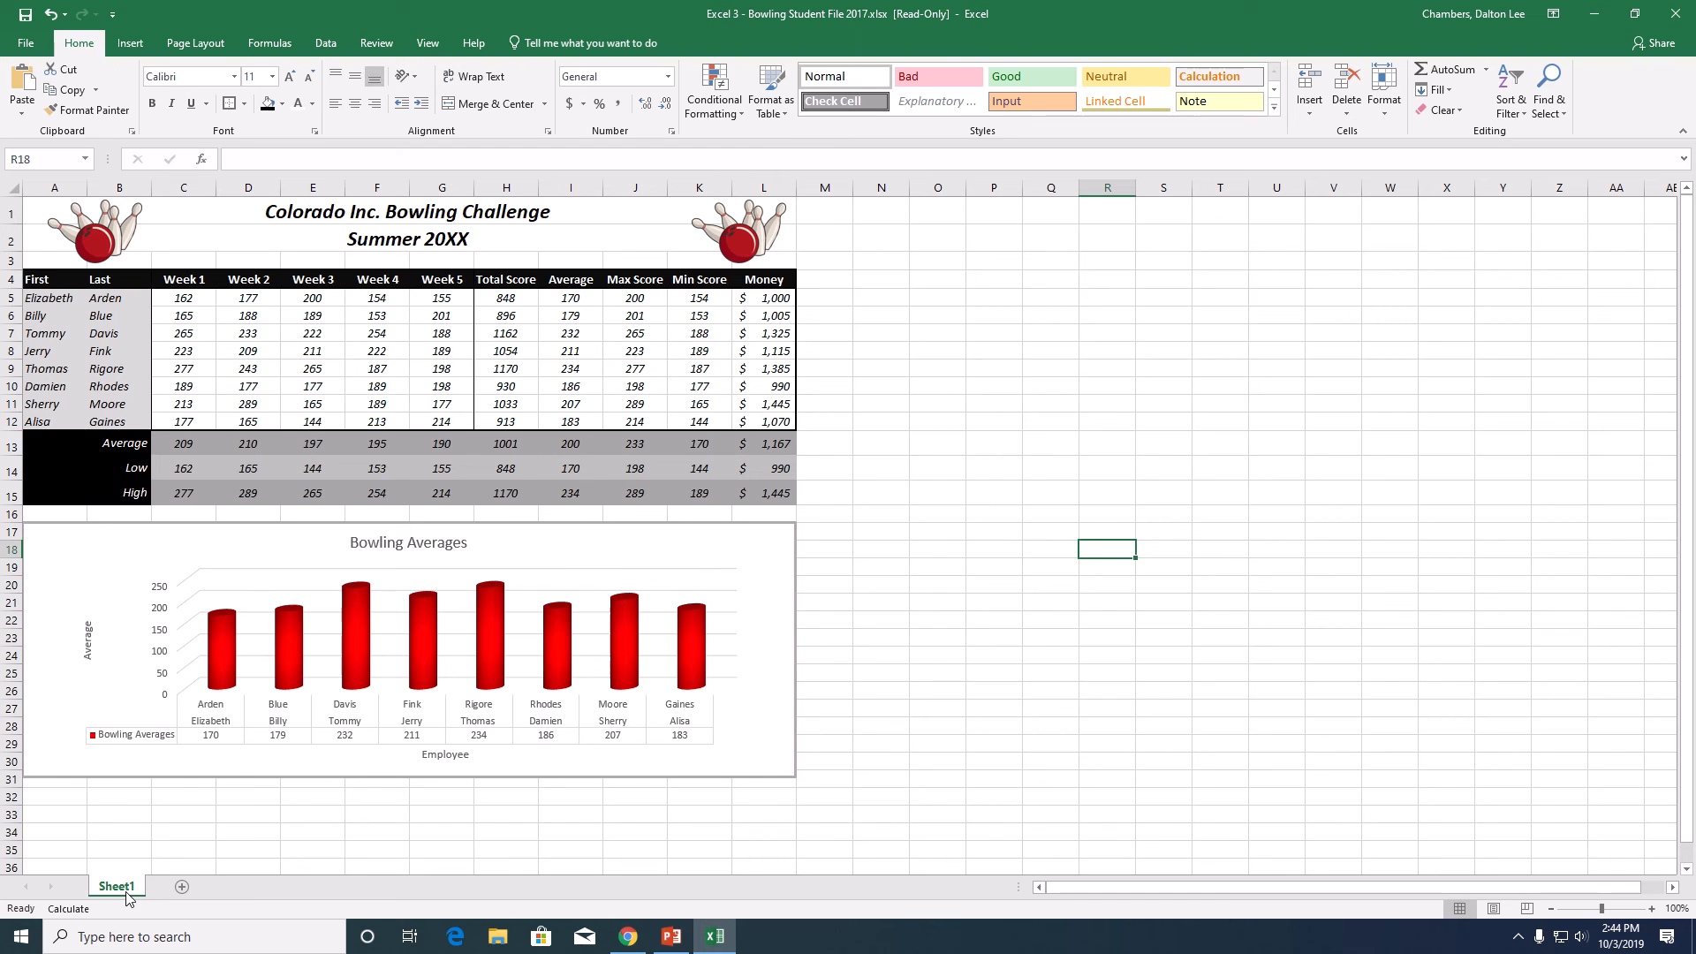
right_click(126, 895)
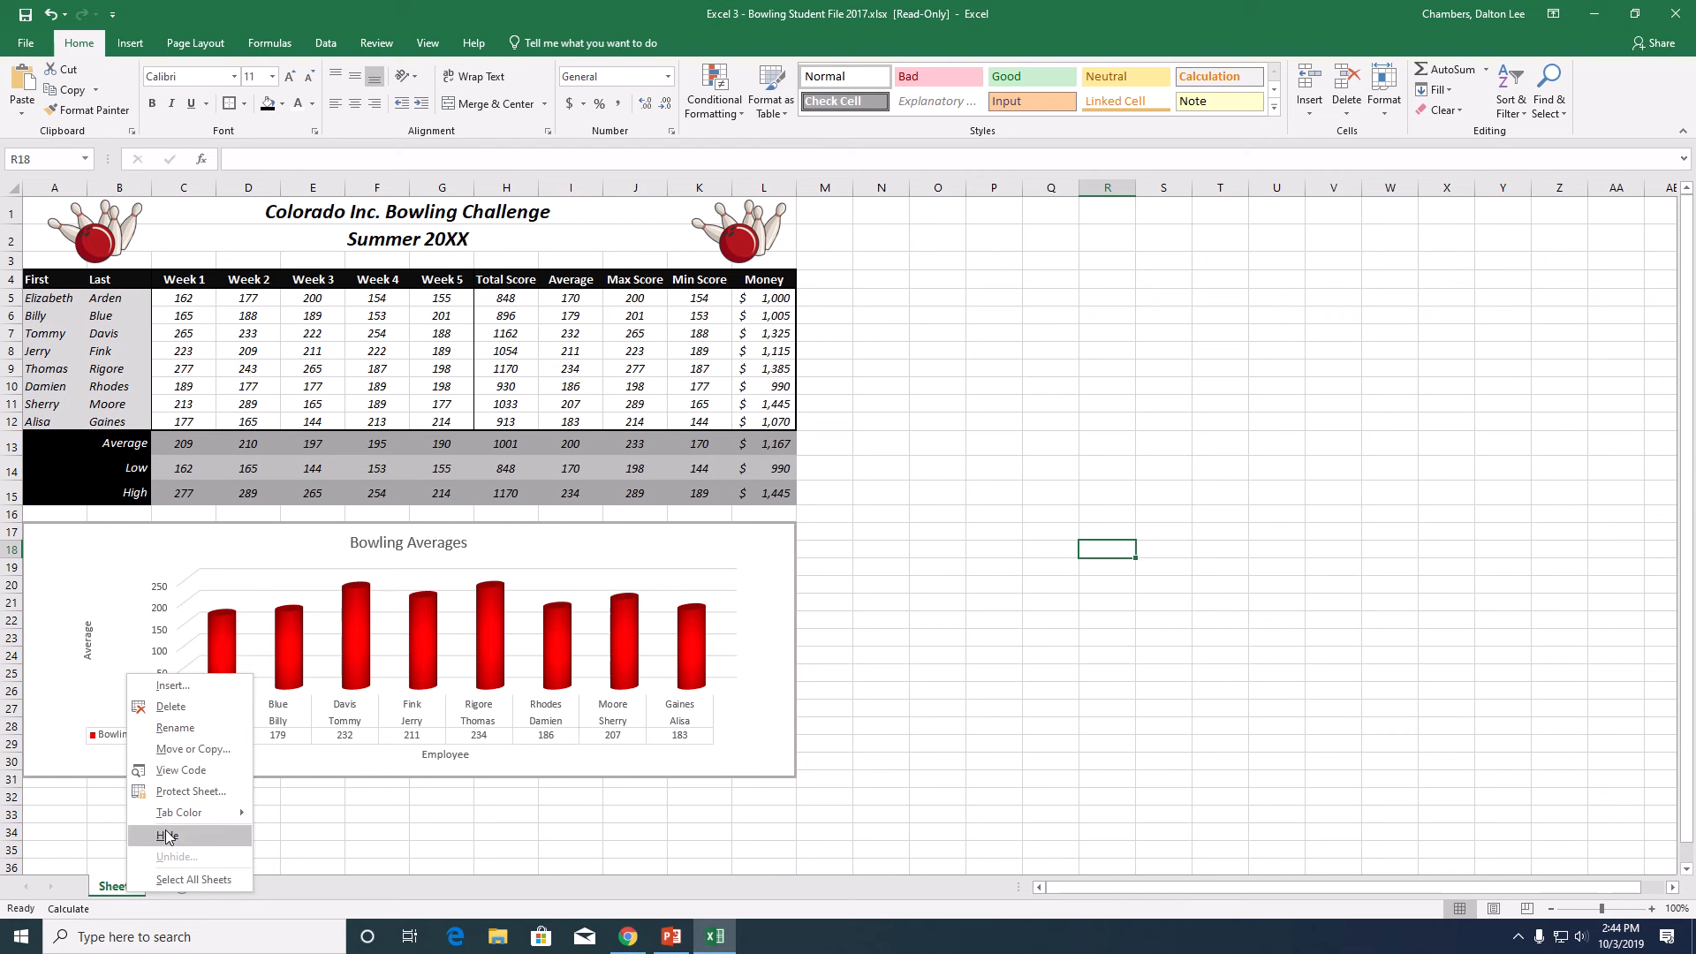
left_click(181, 730)
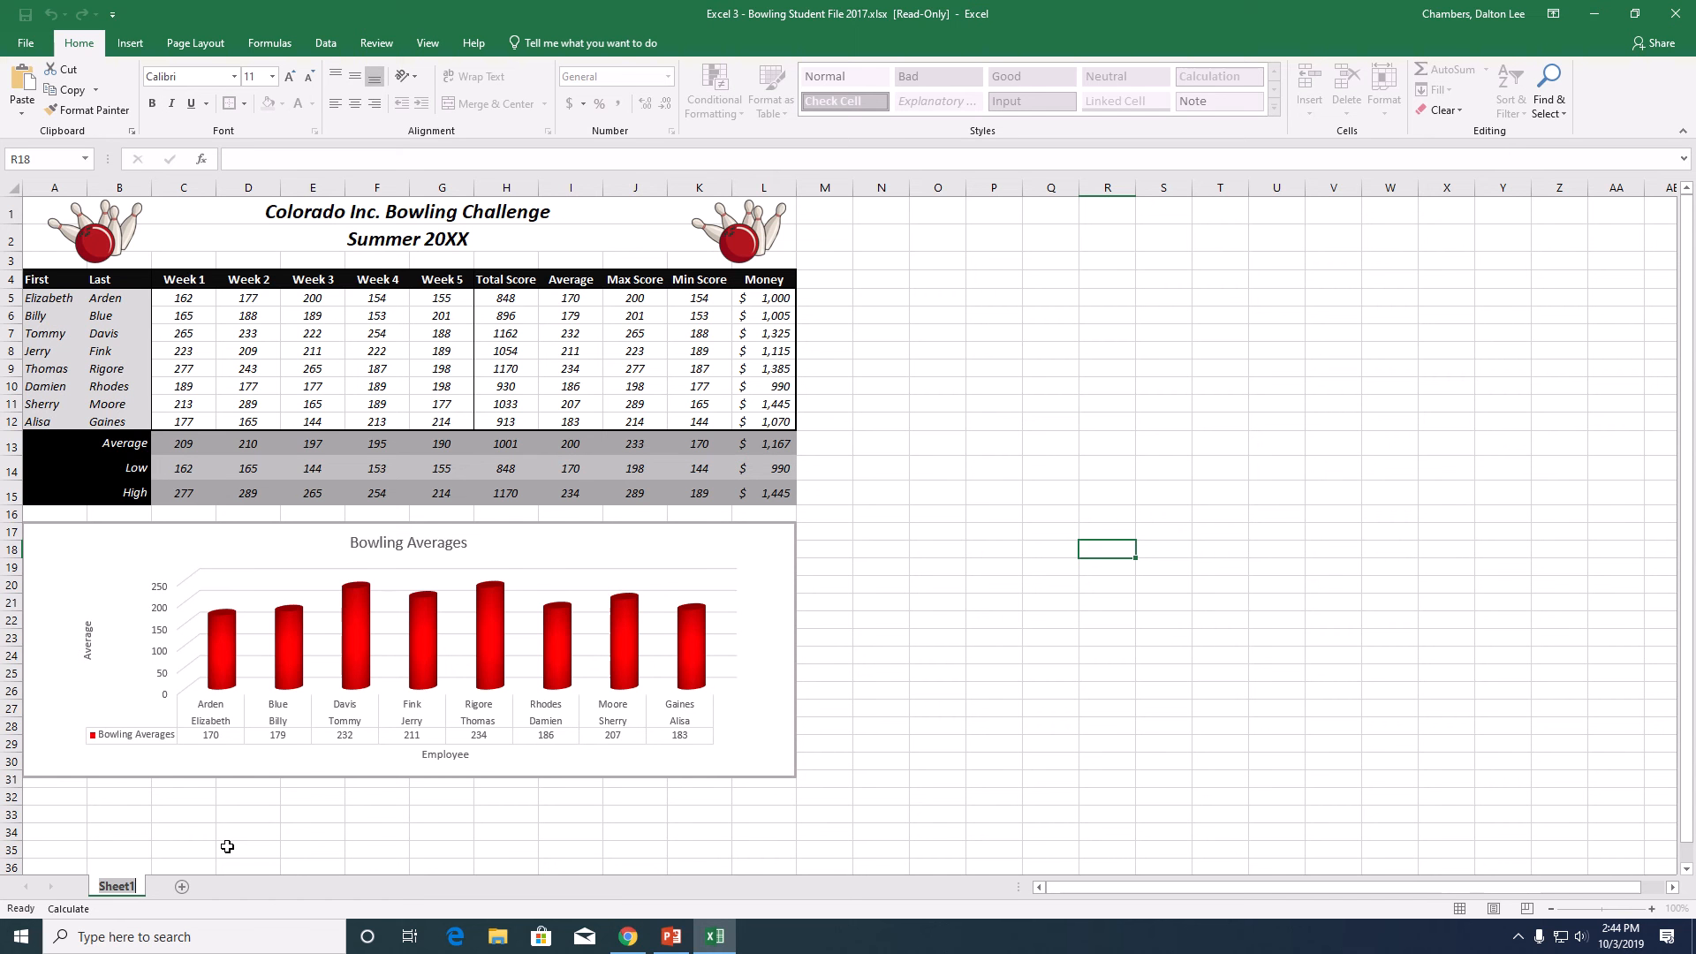
type("Bowling")
left_click(144, 48)
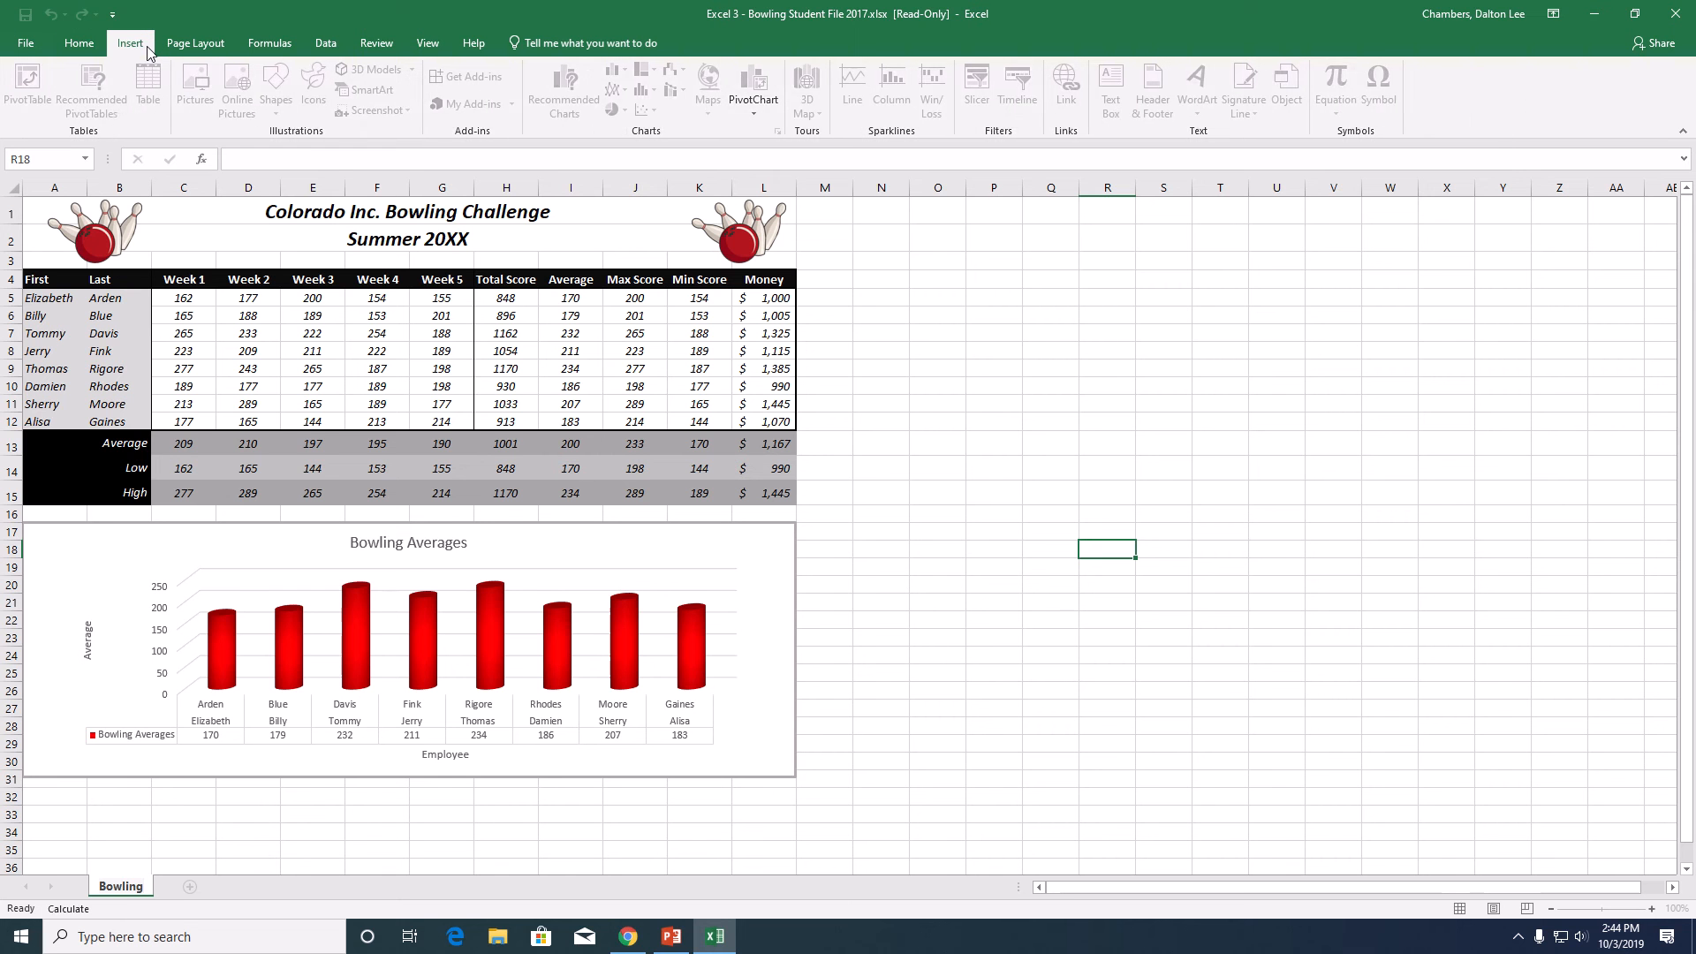
left_click(1003, 740)
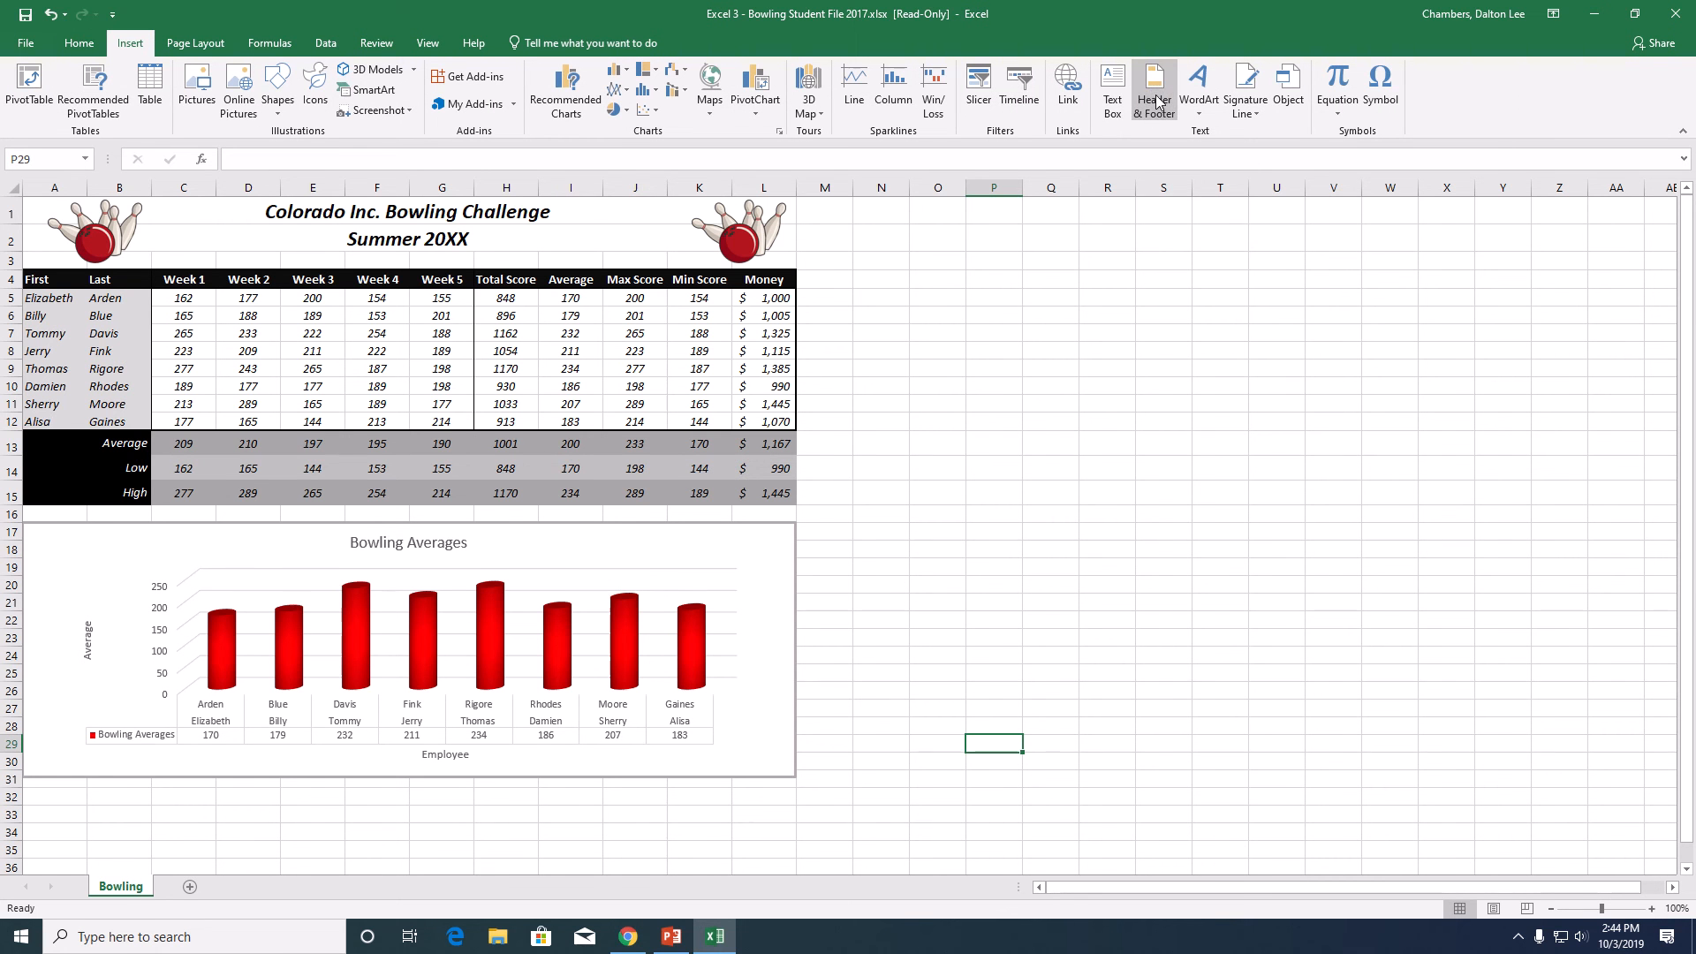
- Add a footer to the worksheet with the text Your Name in its left section
left_click(1156, 94)
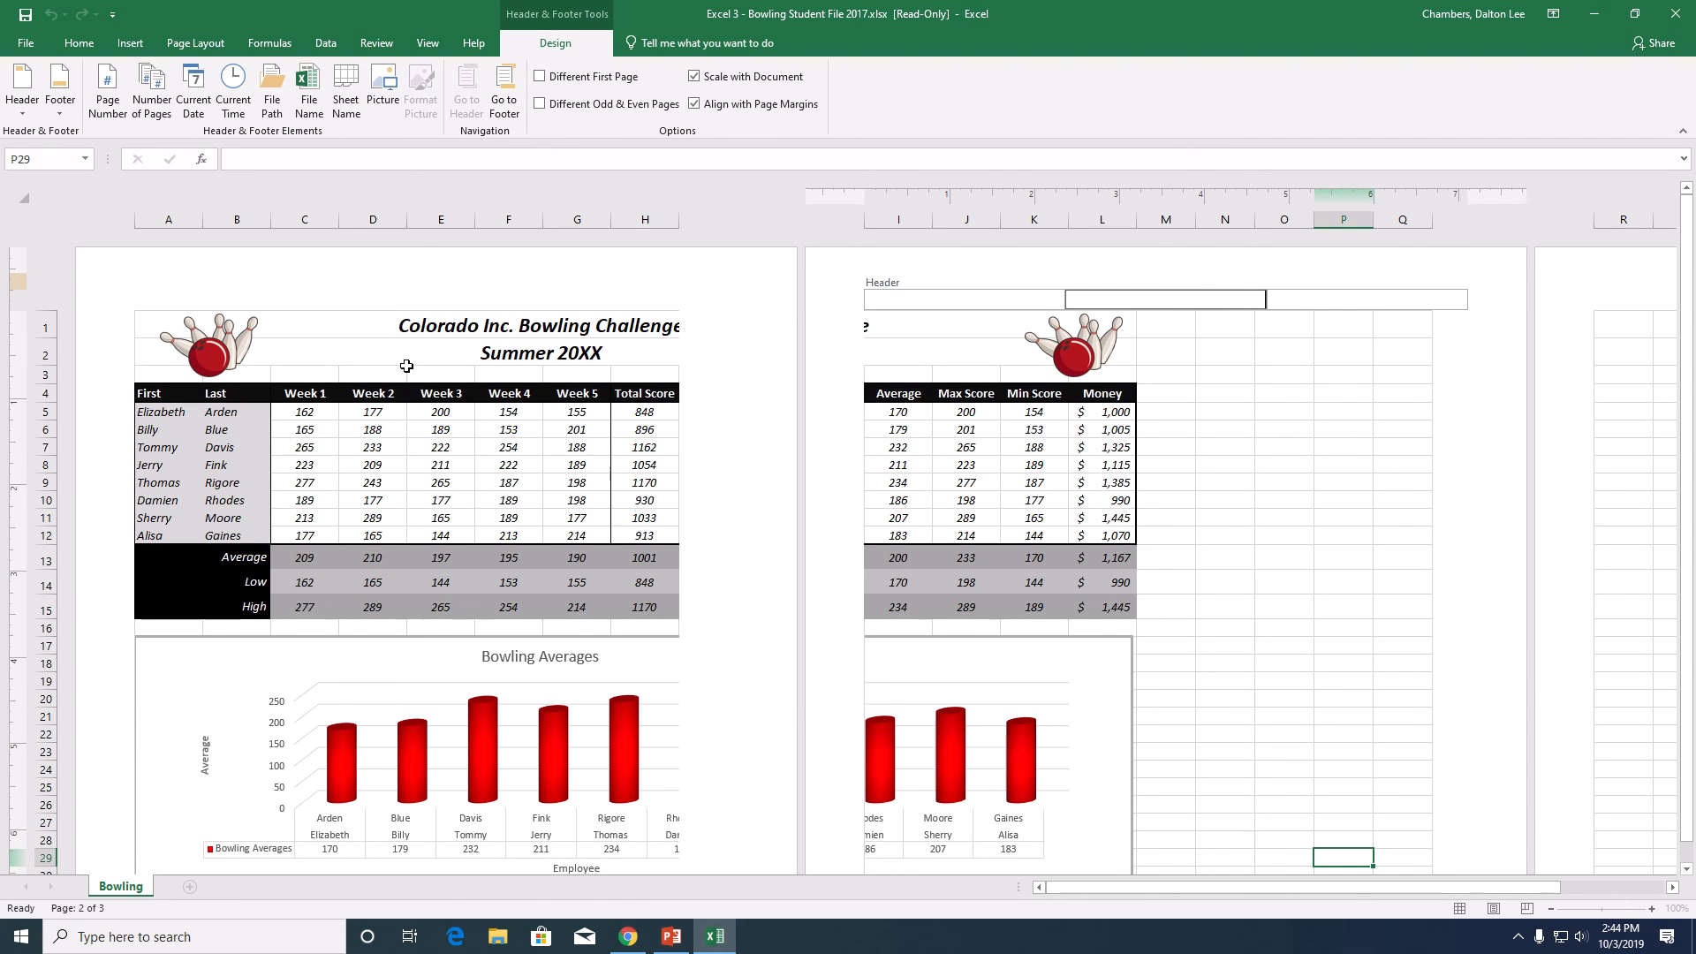
left_click(505, 101)
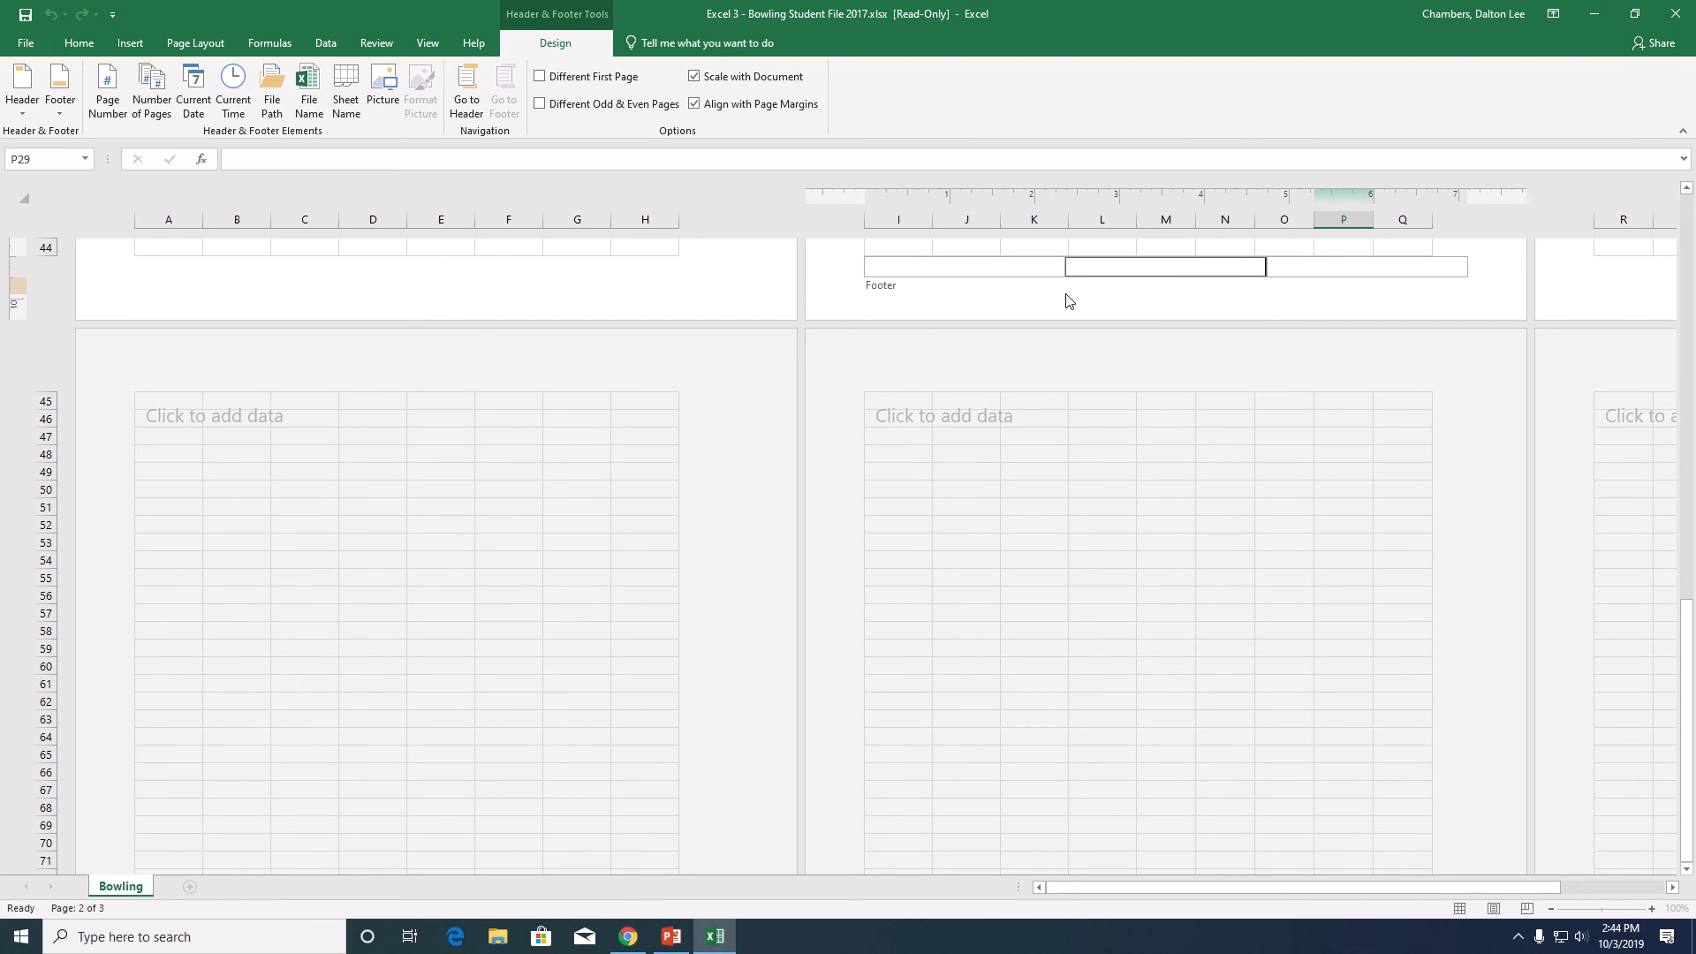
left_click(988, 265)
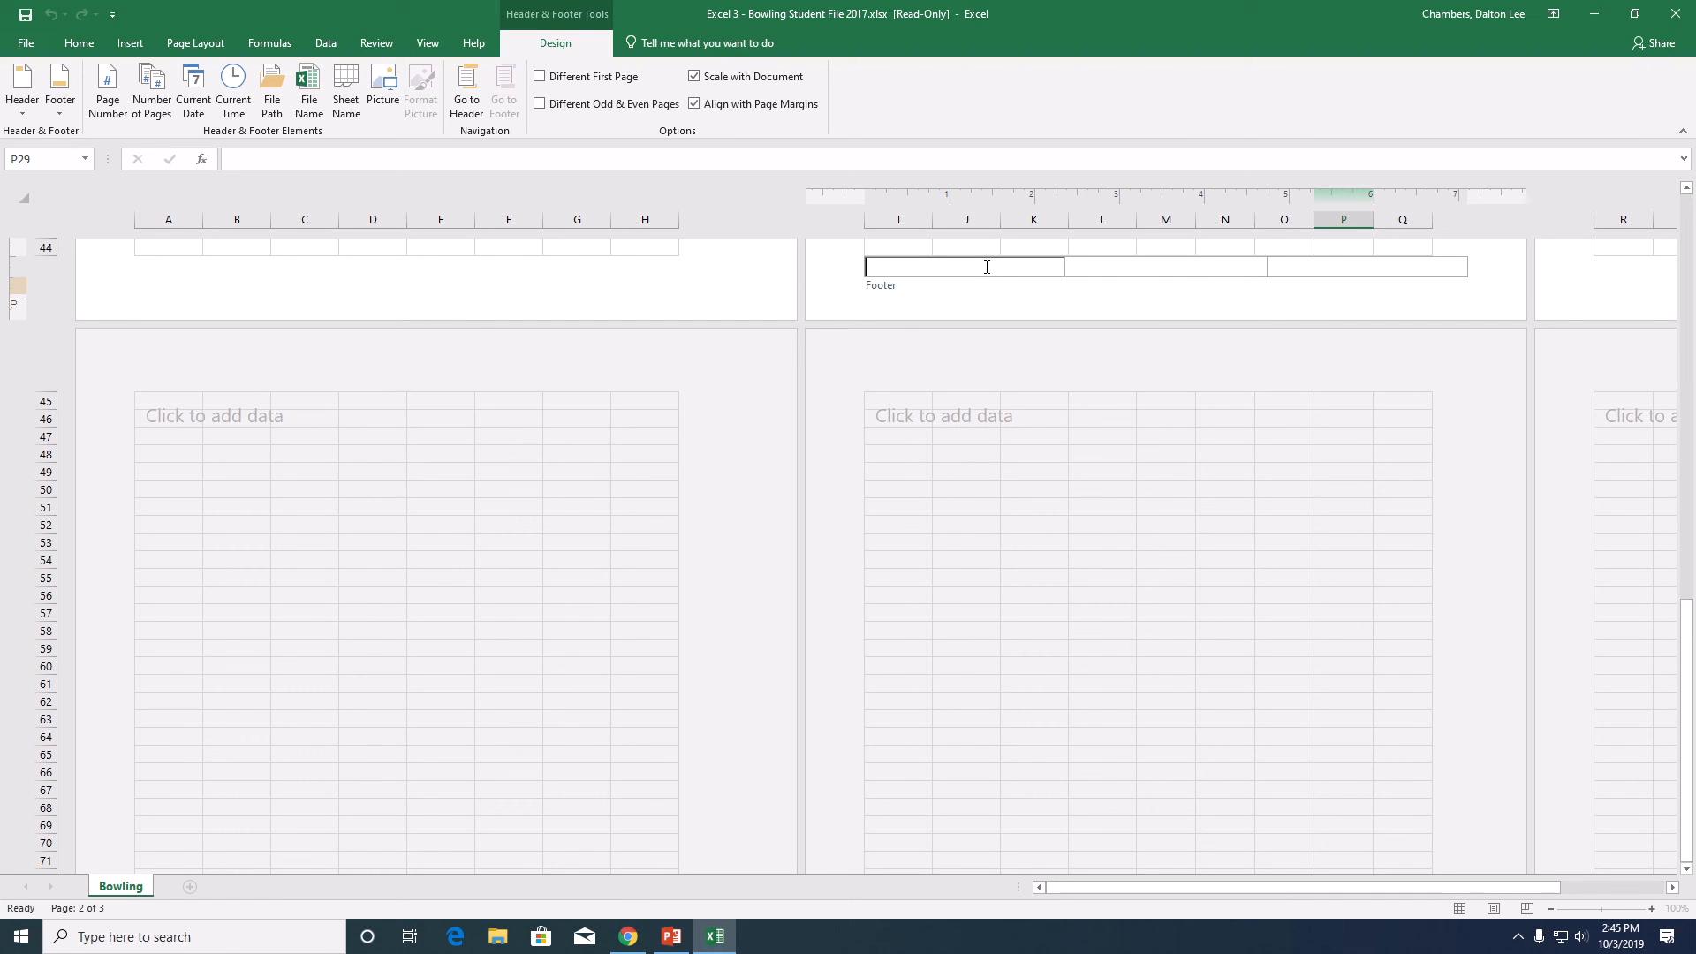
type("Your Name")
left_click(1112, 266)
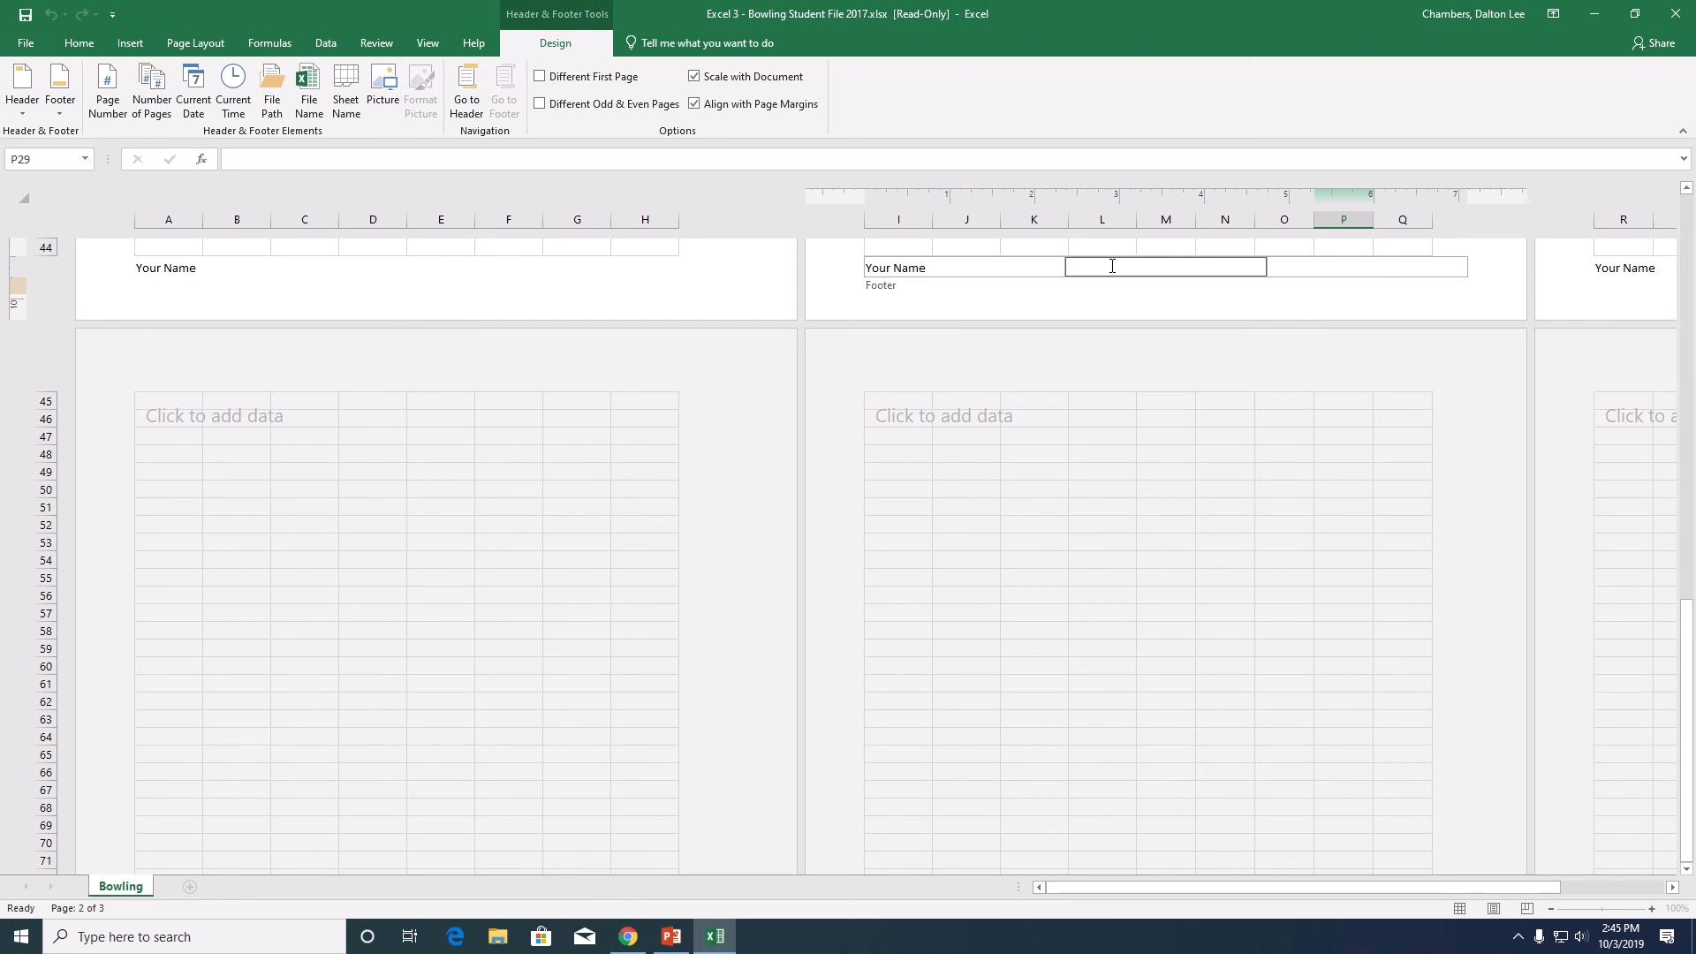
- Enter Excel 3-Bowling in the footer's center section and the date 10/3/2019 in its right section
type("Excel 3-Bowling")
left_click(1340, 270)
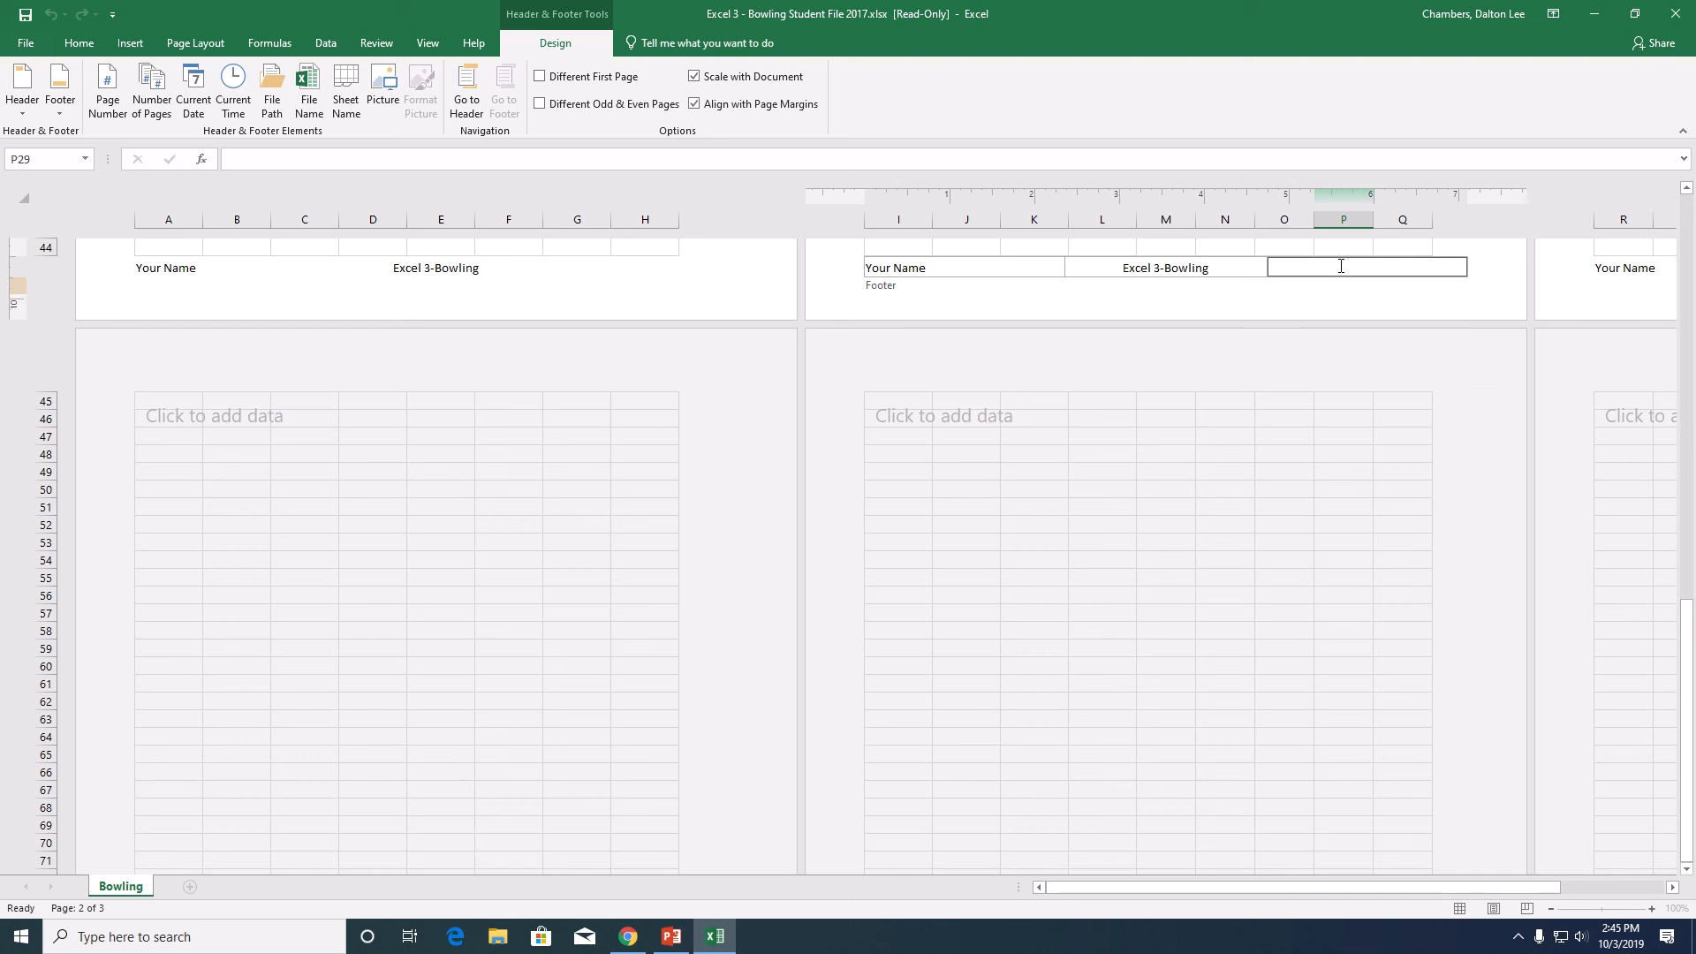
type("10/3/2019")
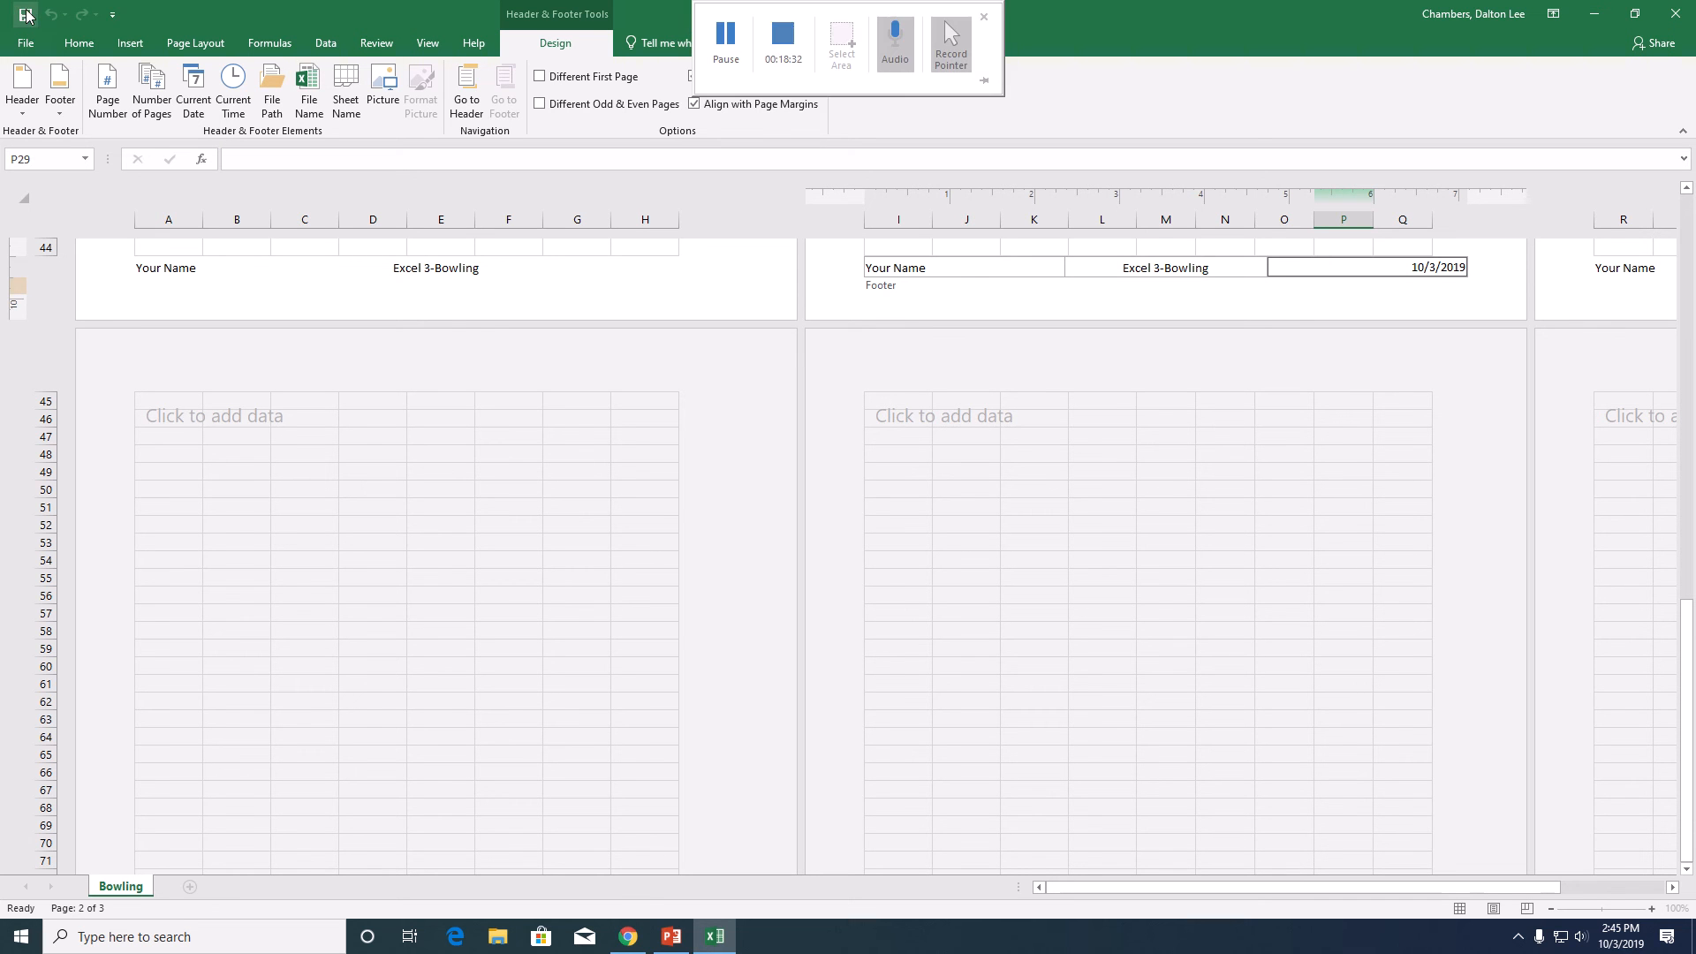
mouse_move(761, 10)
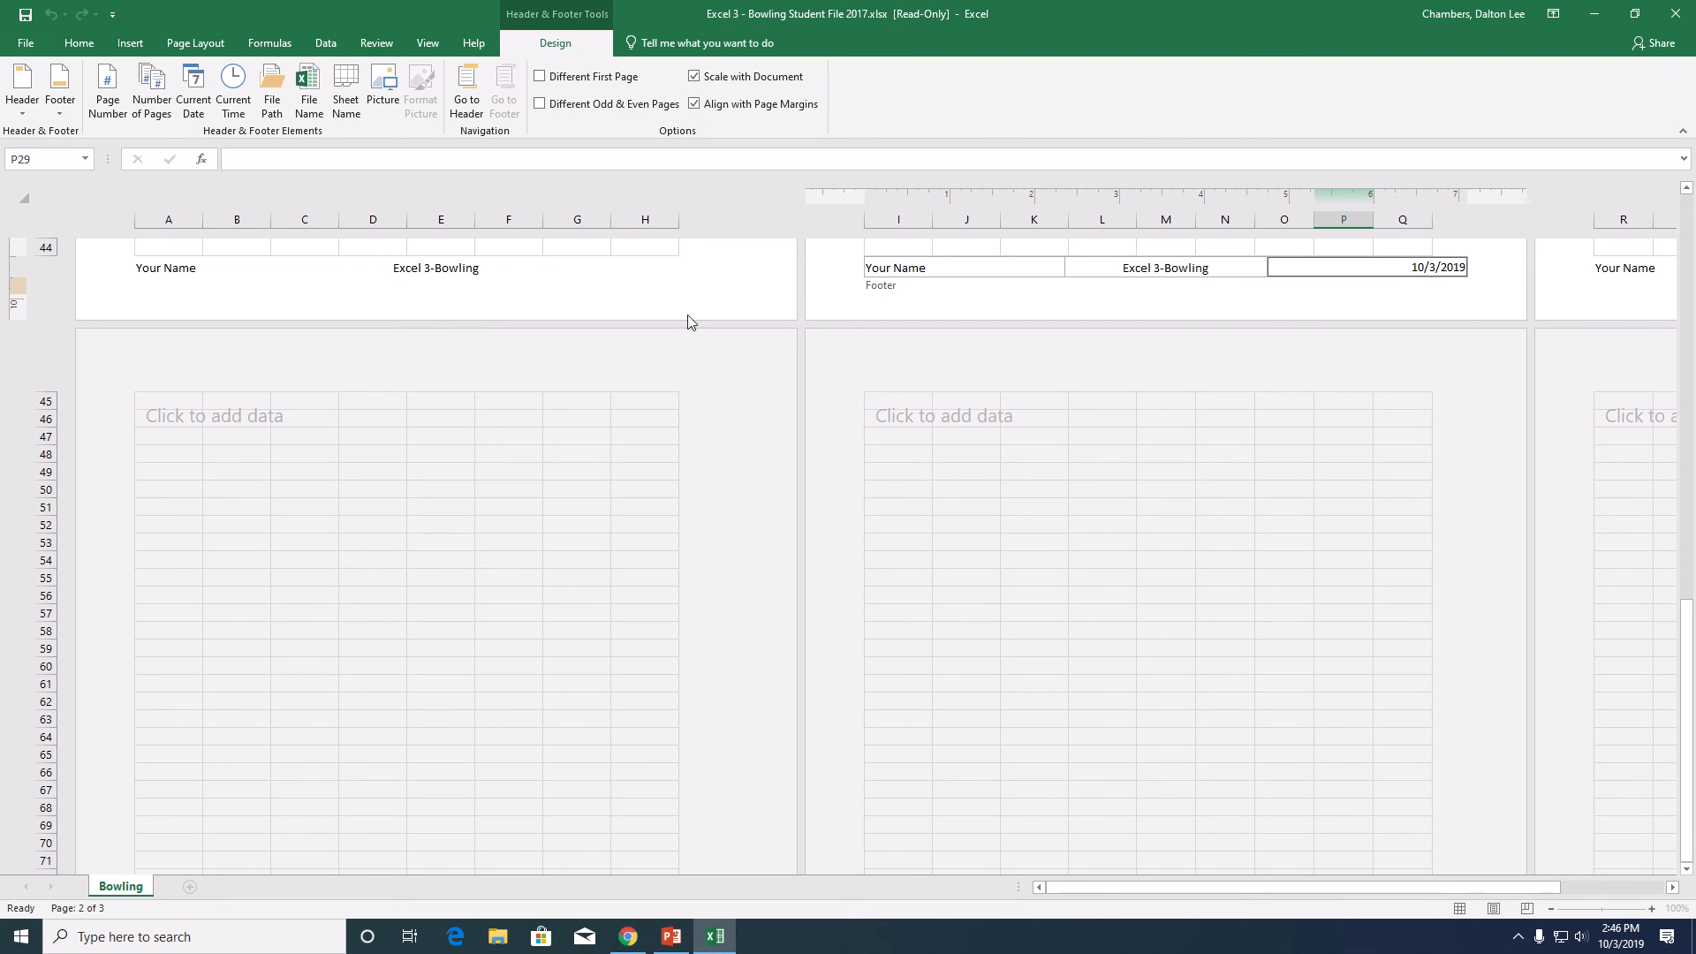
- Leave footer editing by way of the page header and return the worksheet to Normal view
left_click(460, 93)
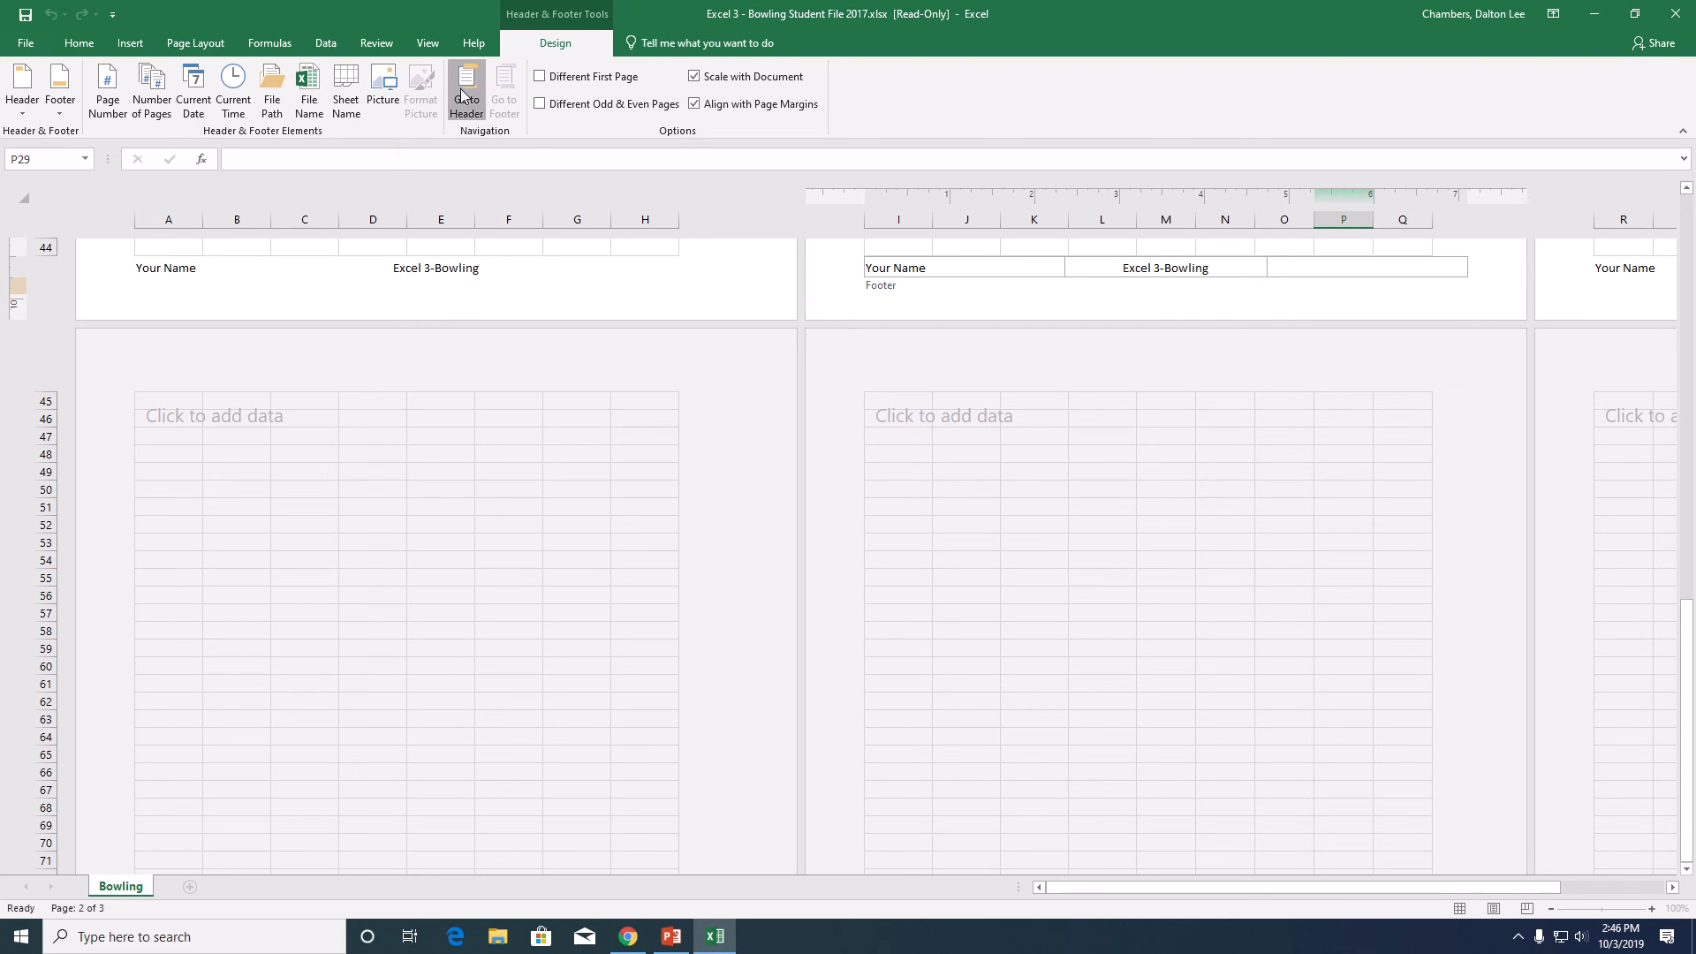
left_click(770, 490)
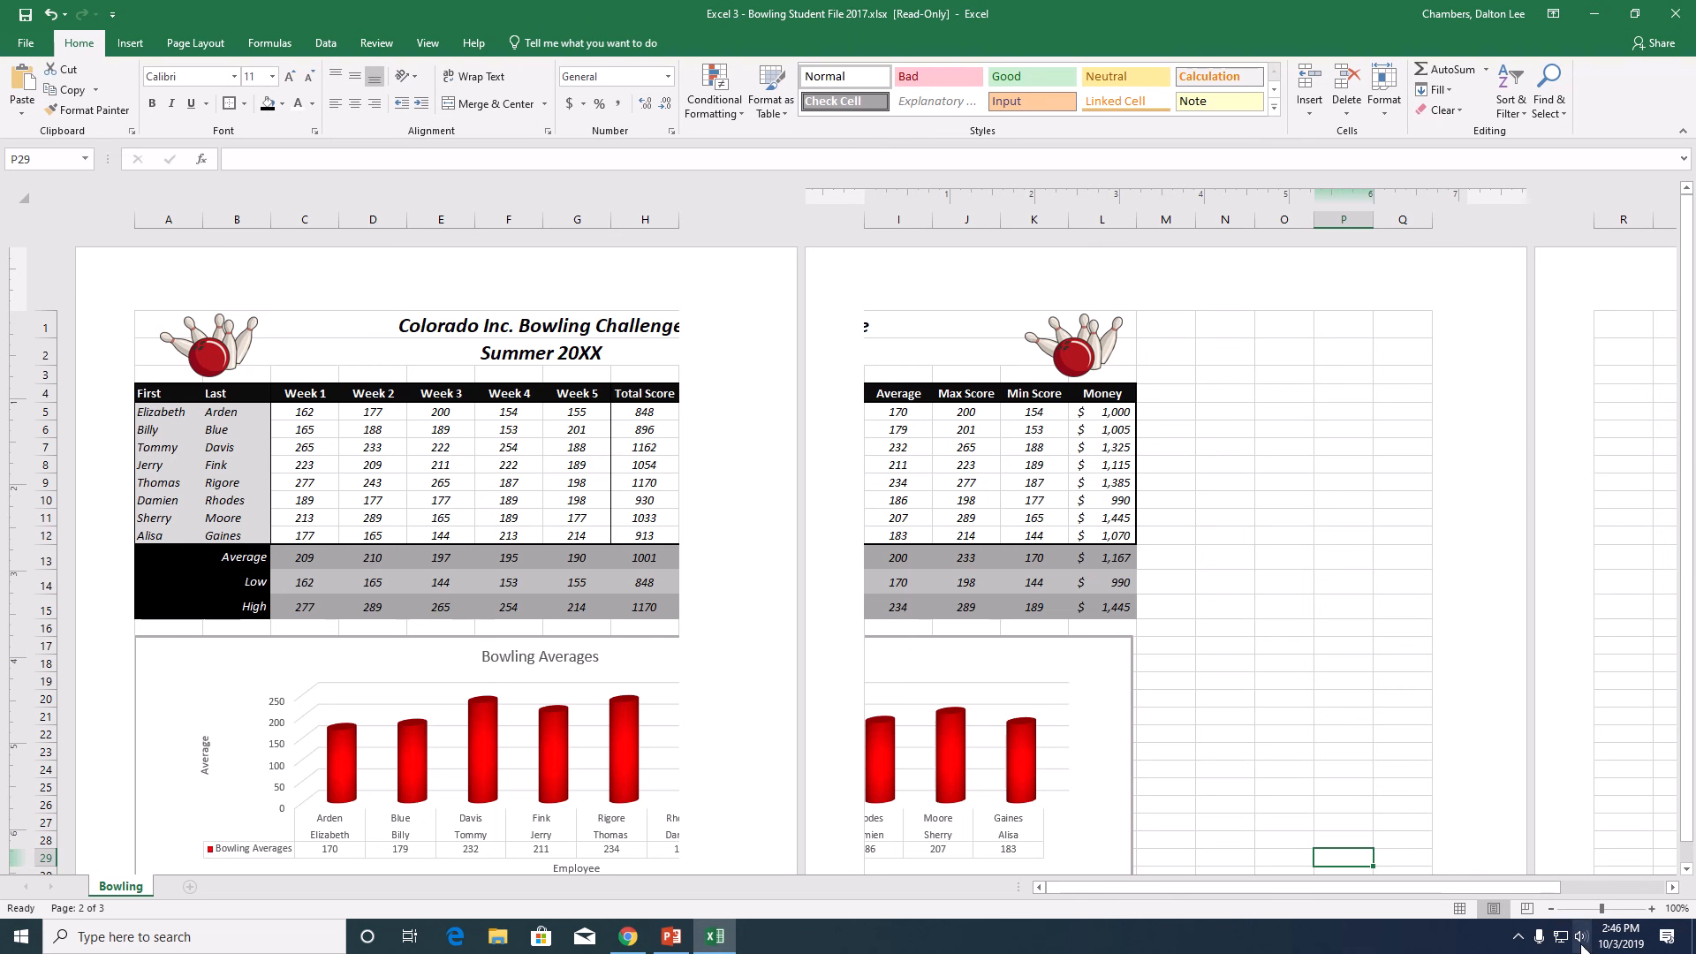
left_click(1461, 909)
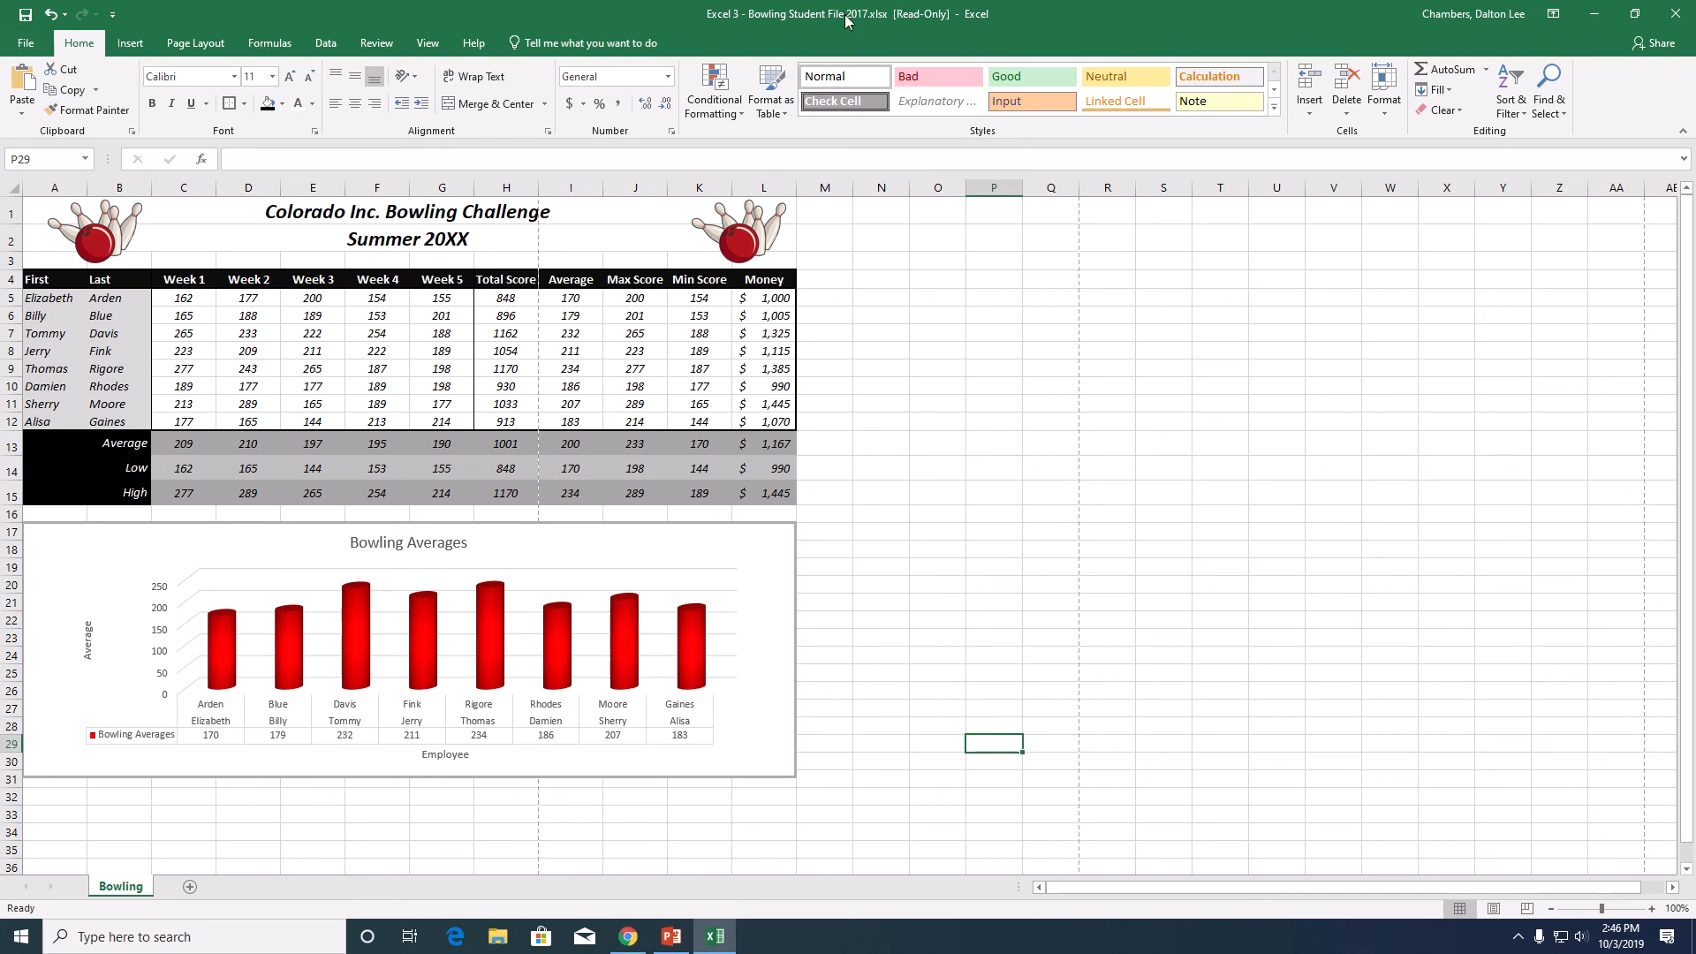
left_click(744, 41)
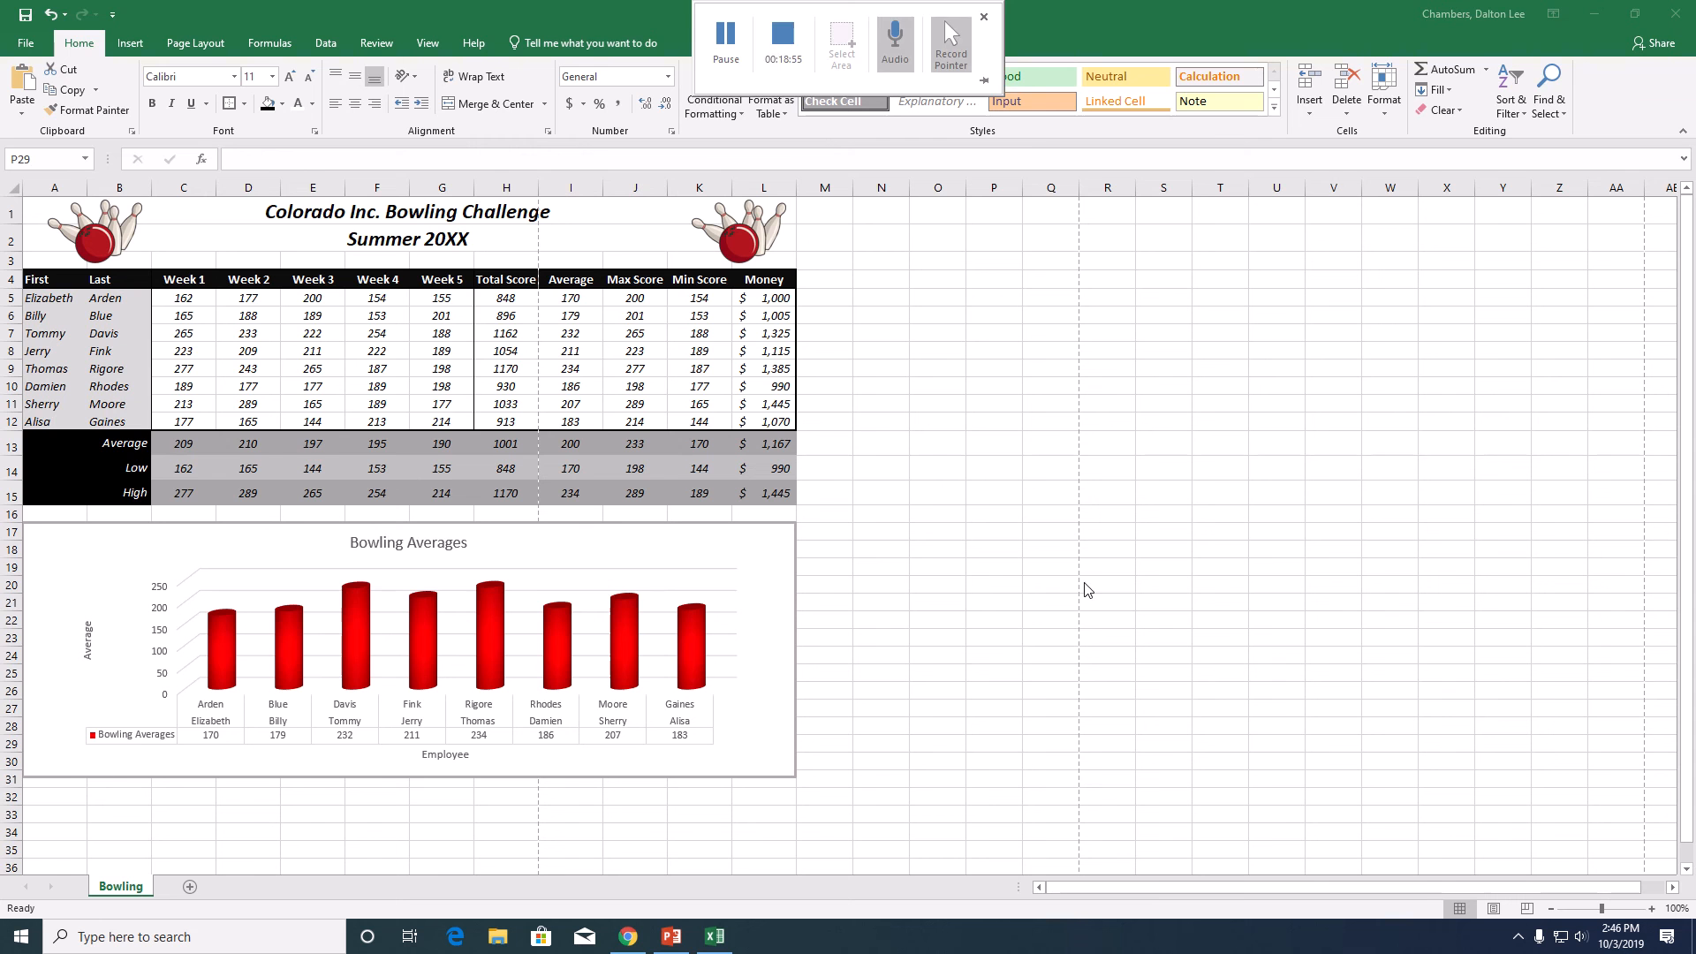
- Open the print settings for the workbook and set the page to Landscape Orientation
left_click(33, 50)
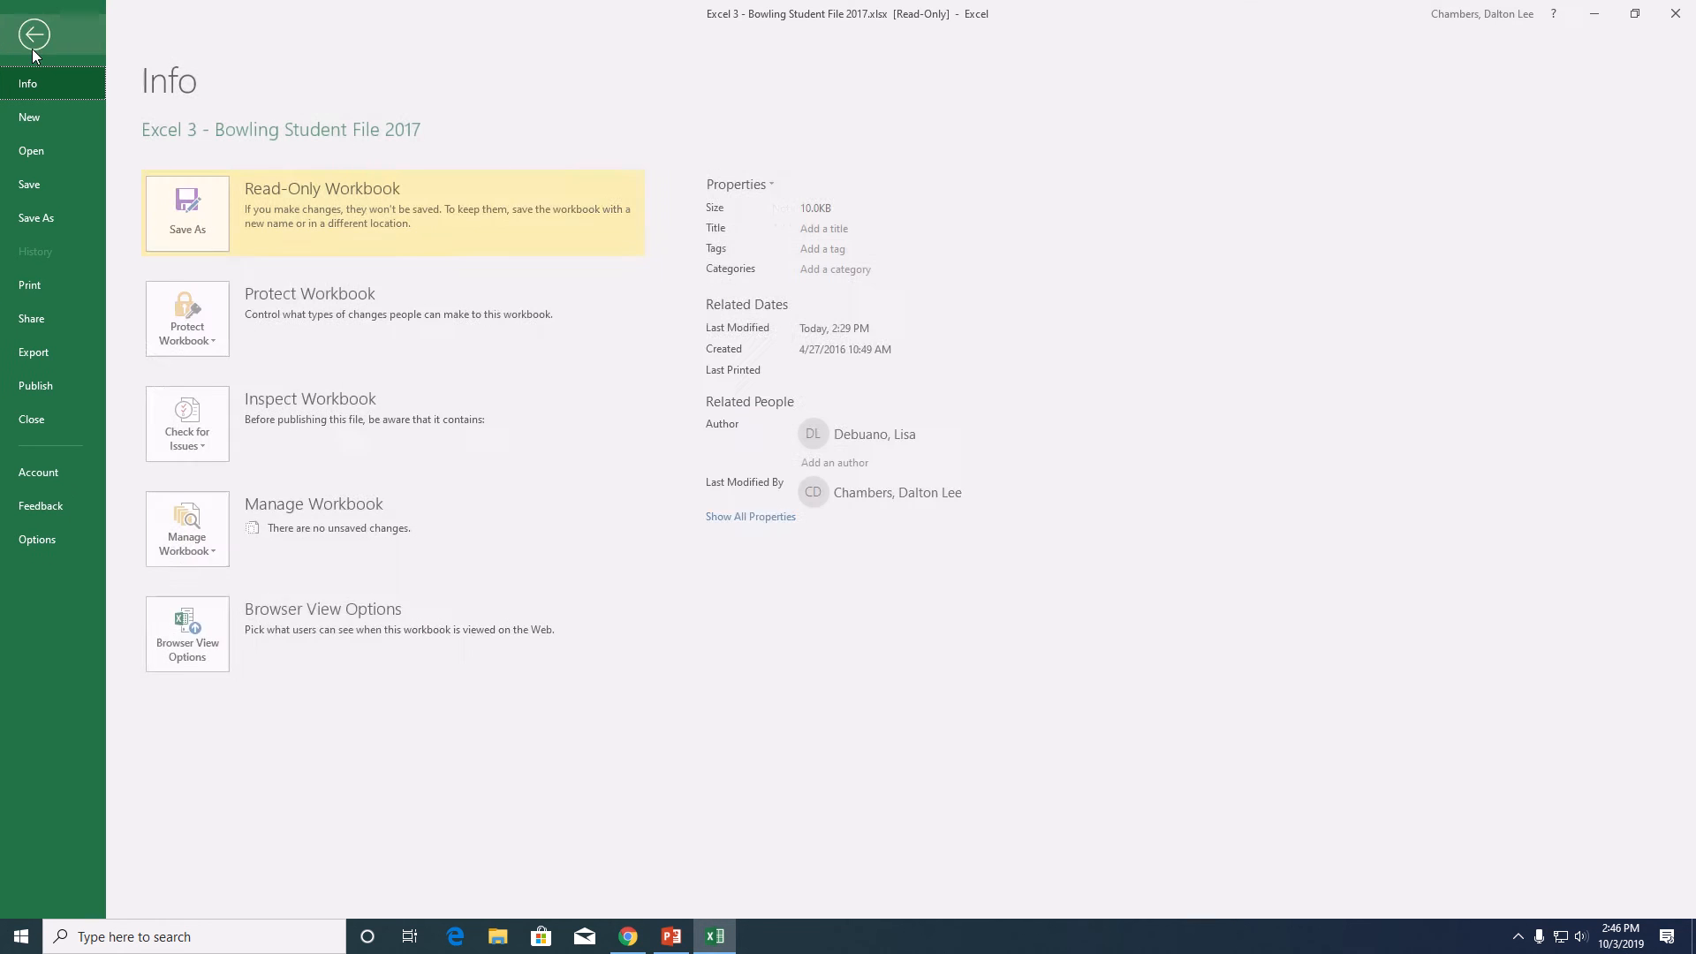
left_click(77, 288)
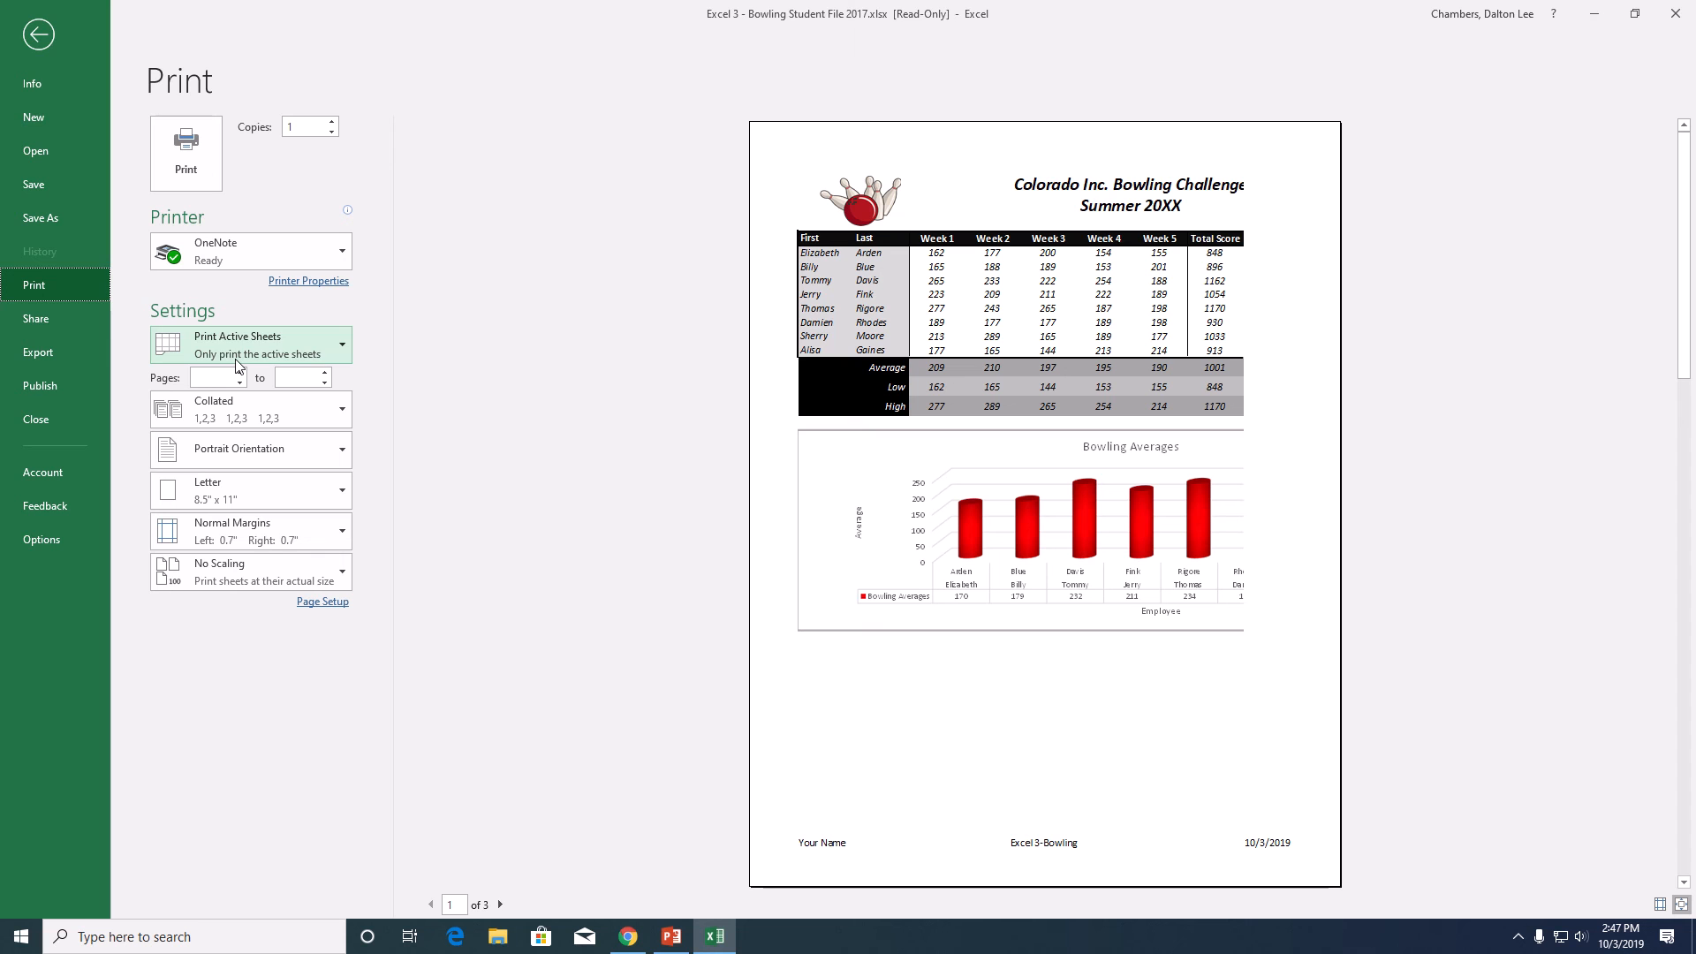
left_click(730, 50)
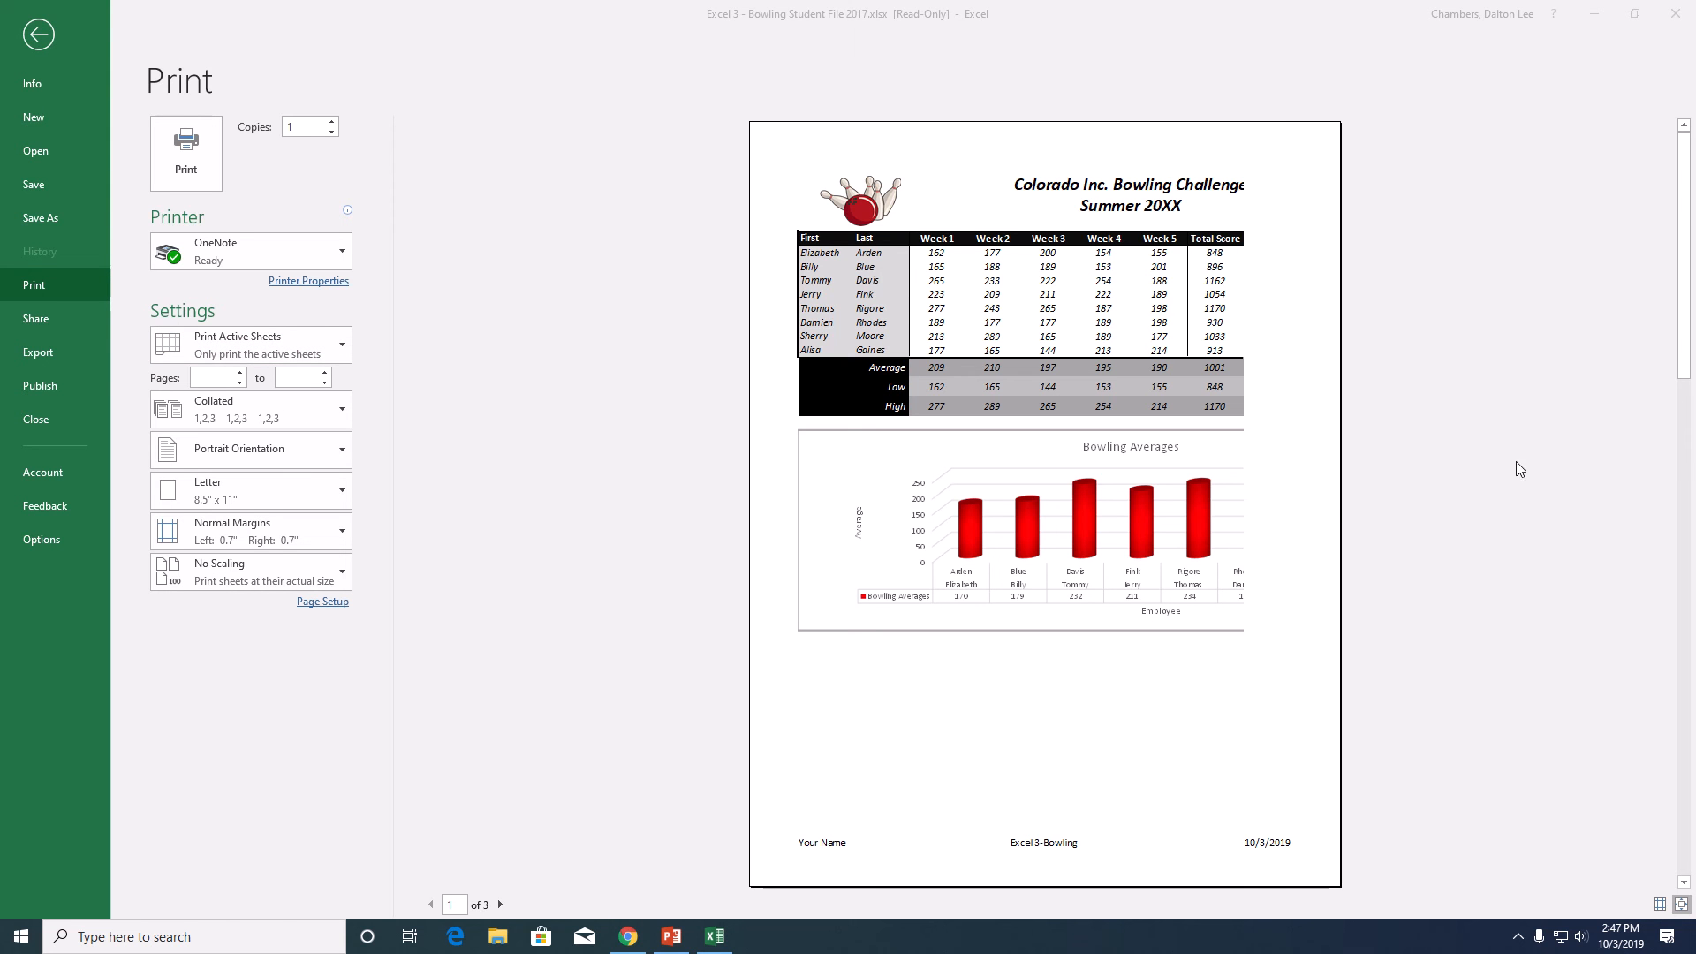
left_click(261, 447)
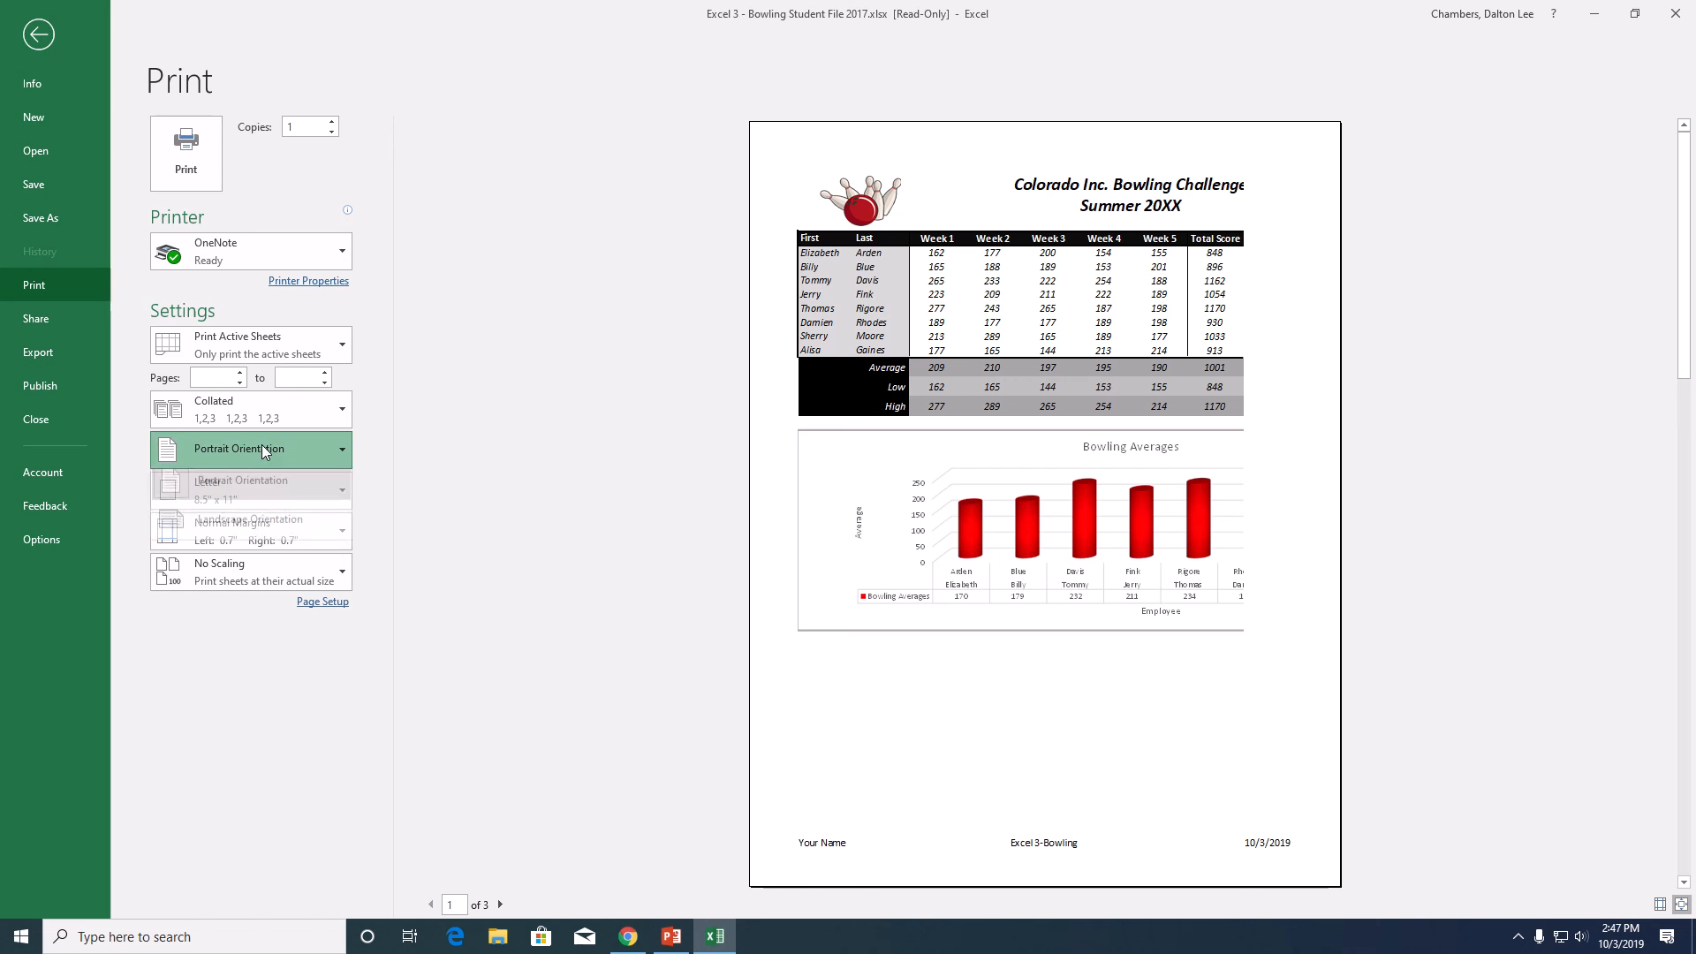
left_click(251, 526)
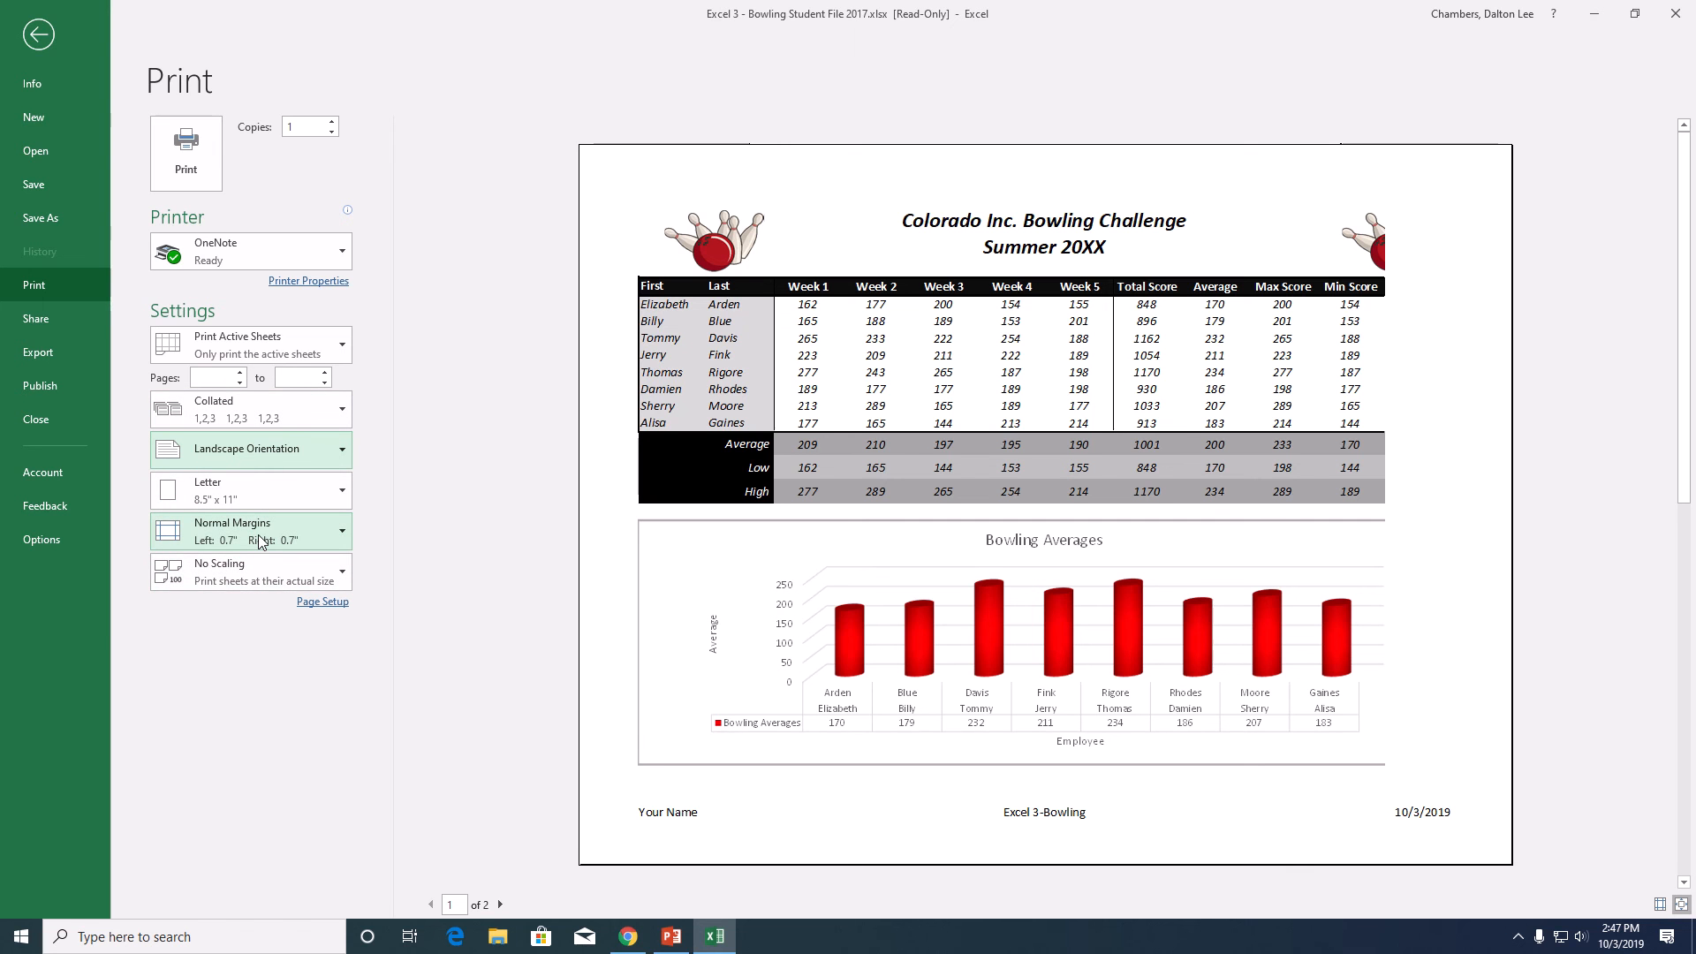
- Open the custom margin settings for the printout and reduce the top and bottom page margins
left_click(327, 534)
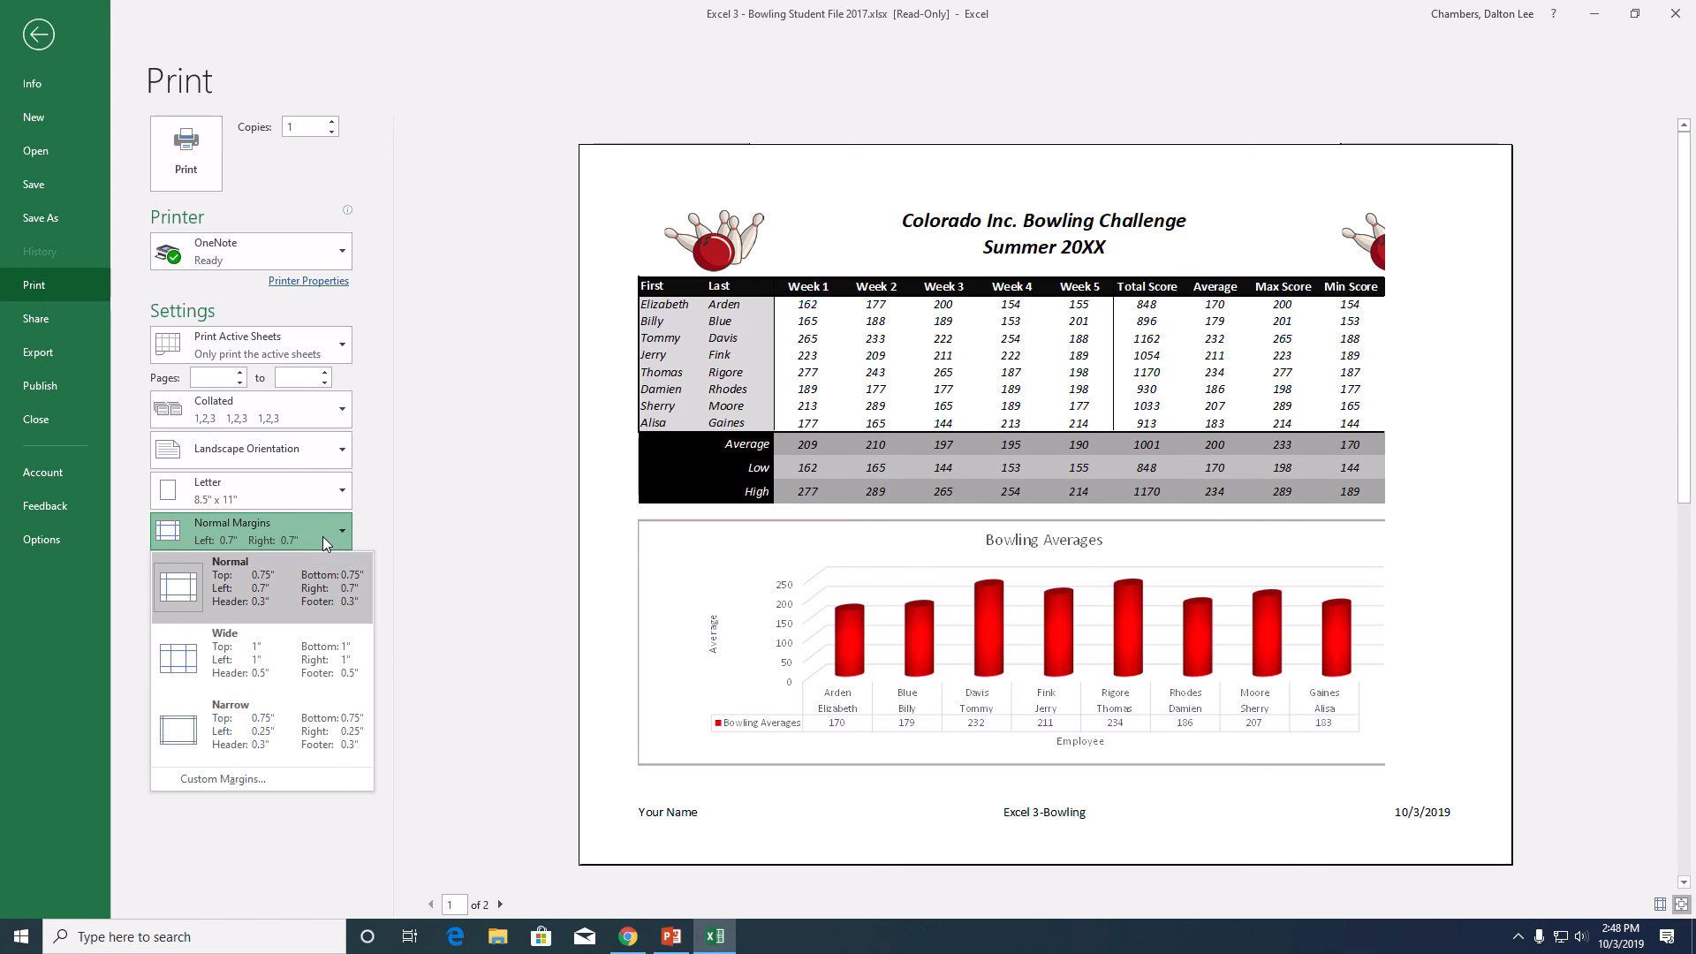
left_click(323, 785)
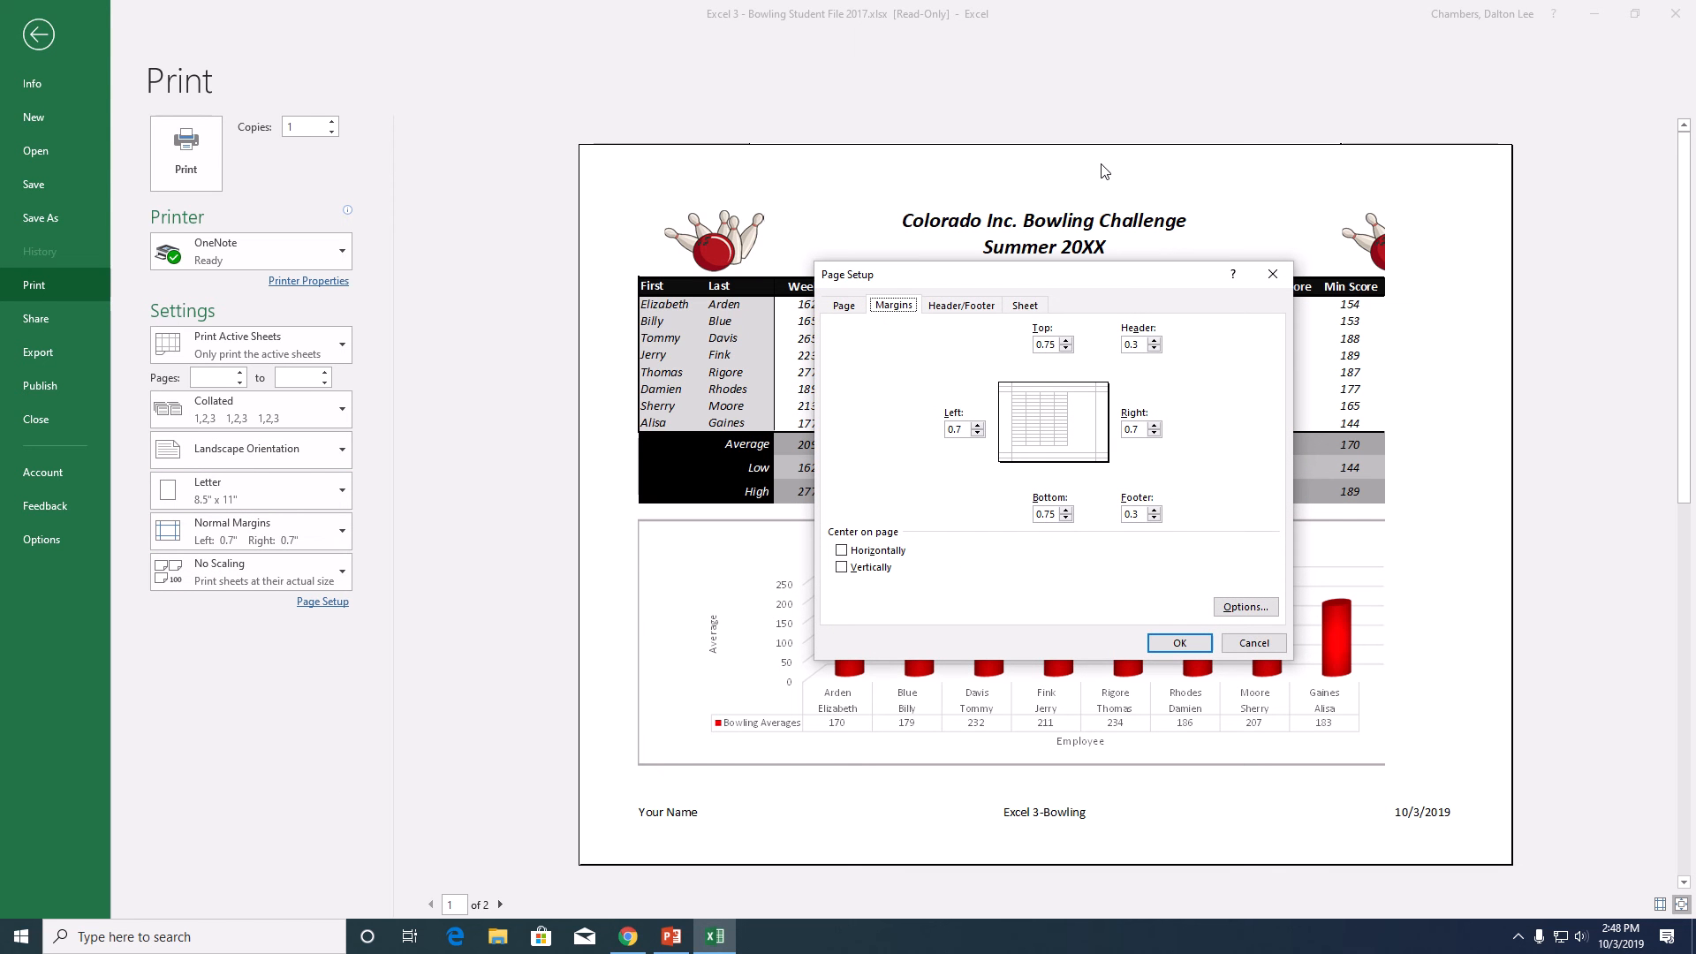
left_click(1066, 347)
left_click(1066, 348)
left_click(1066, 341)
left_click(1066, 518)
- Set the left and right page margins to 0.25 inches and apply the custom margins
left_click(977, 433)
left_click(977, 433)
type(".25")
left_click(1144, 430)
type("25")
left_click(1180, 643)
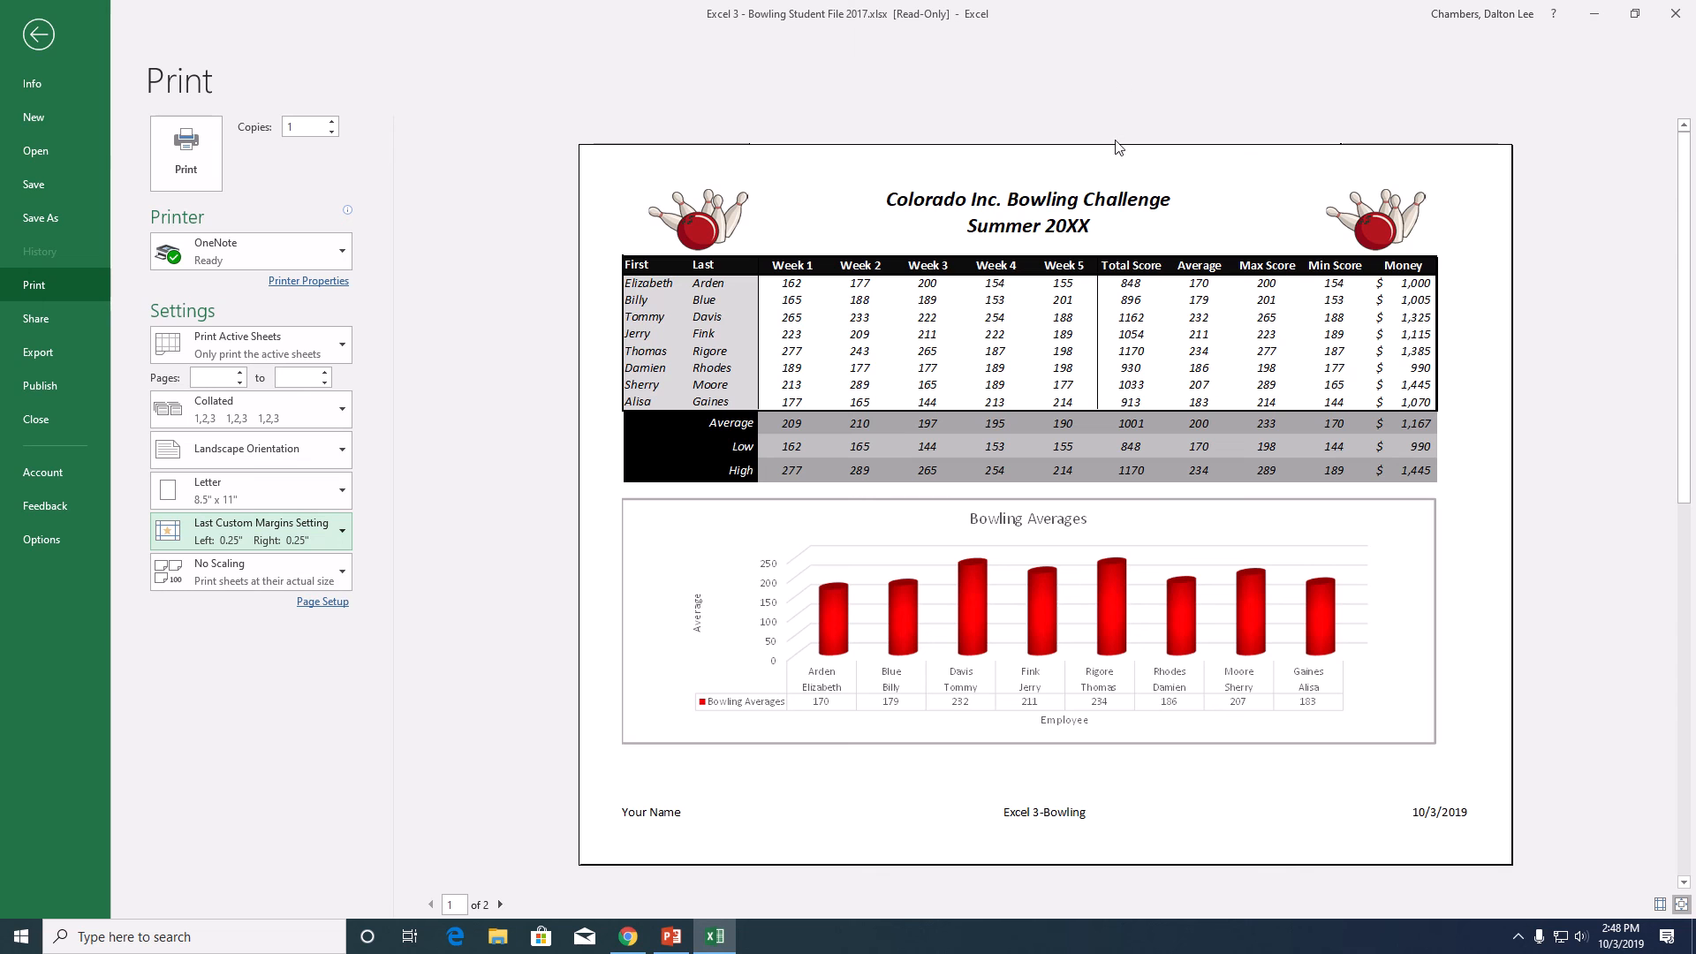
mouse_move(812, 16)
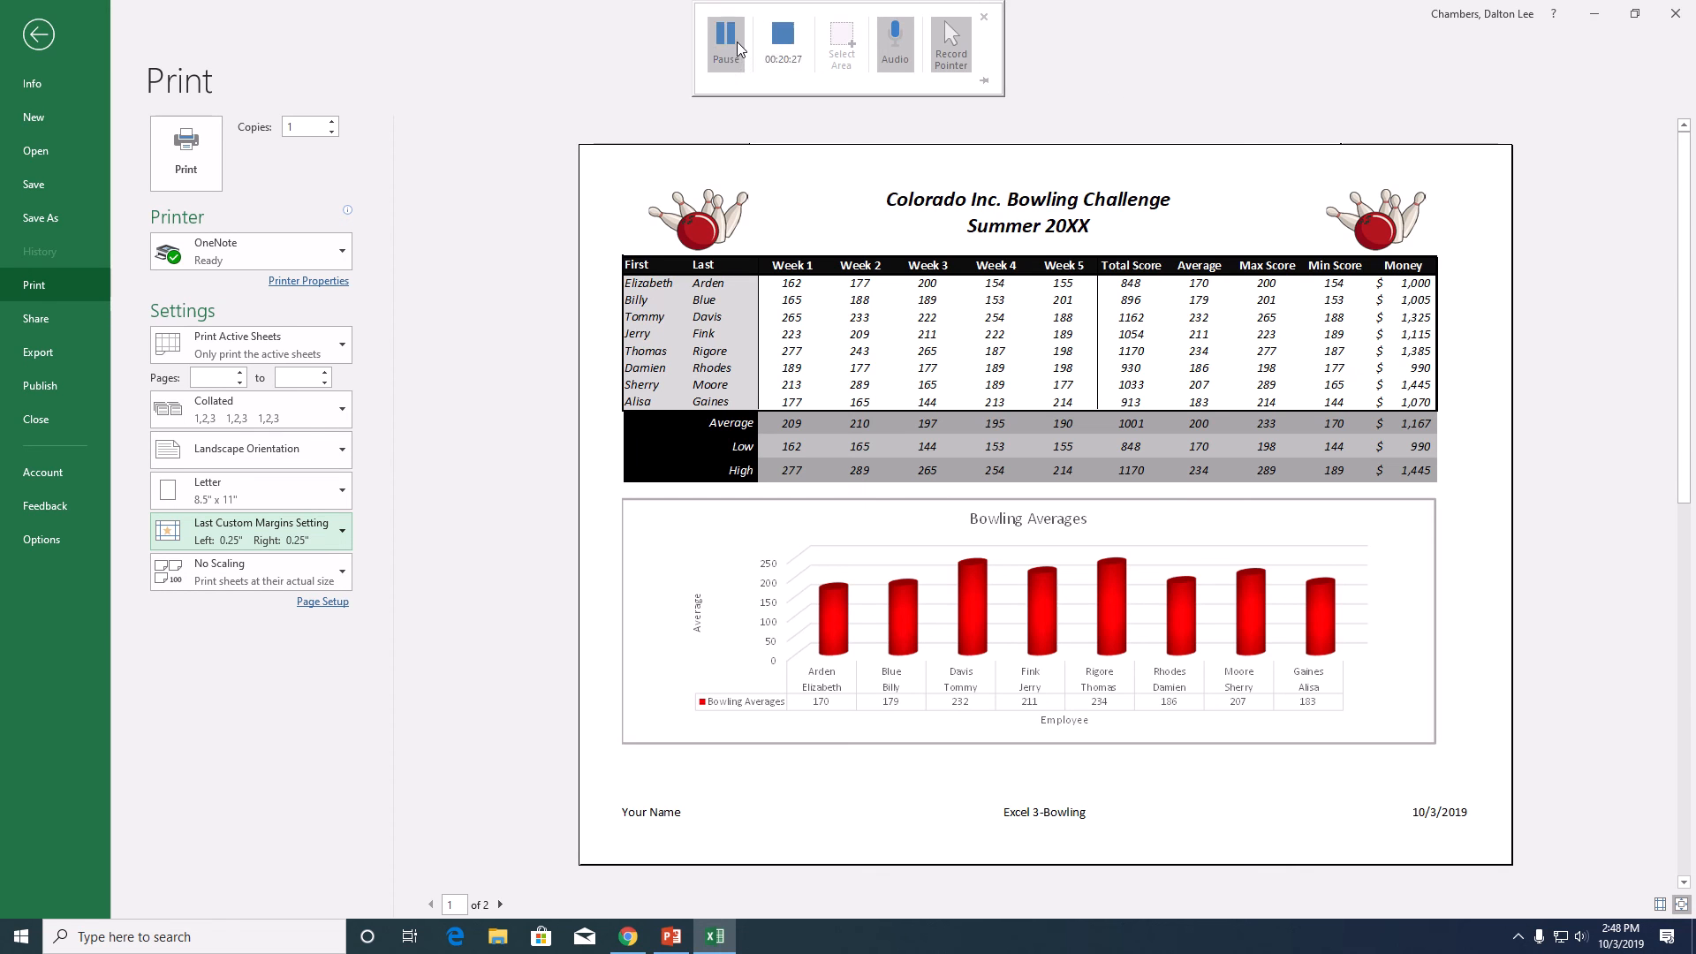